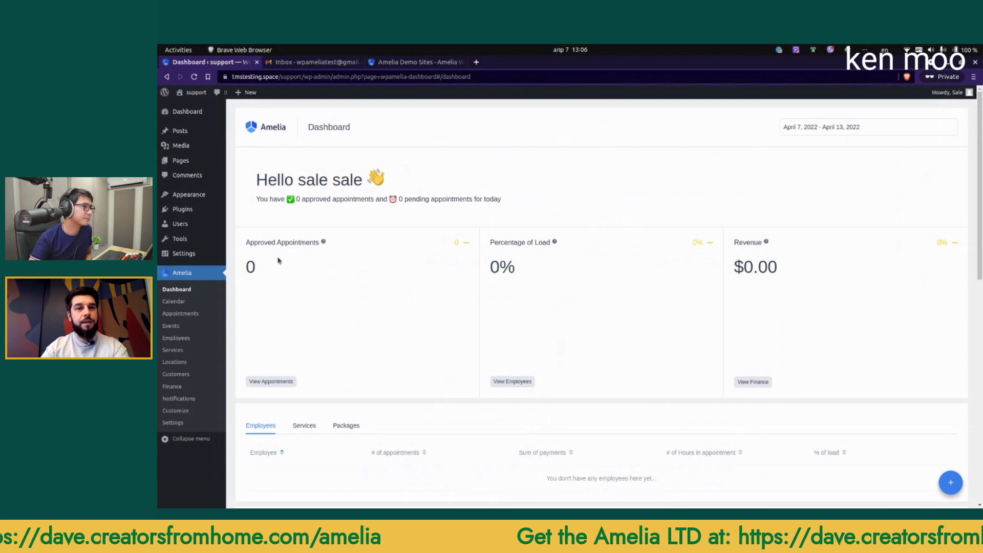
Step: Create and save the test employee 'Amelia Test' with a first name, last name and e-mail address
left_click(176, 338)
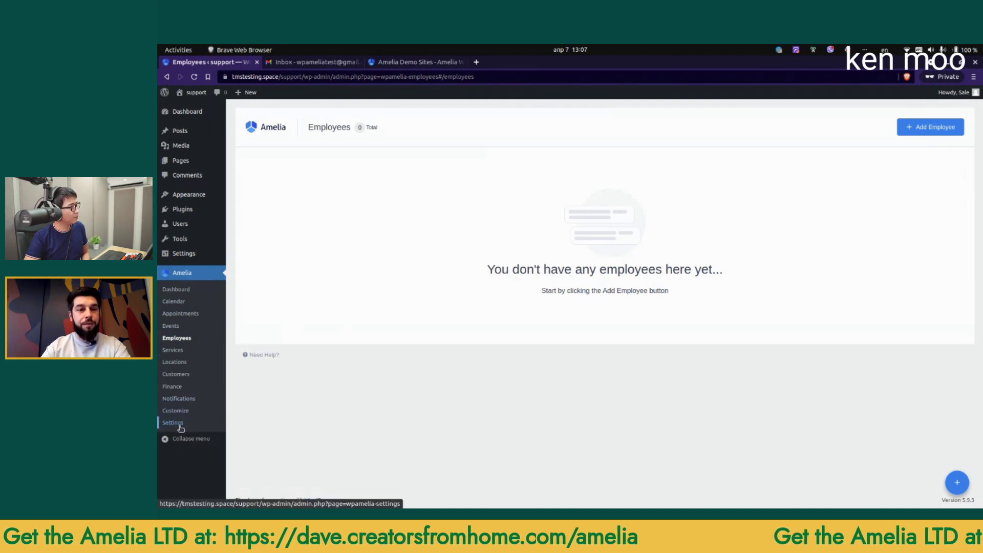
left_click(913, 128)
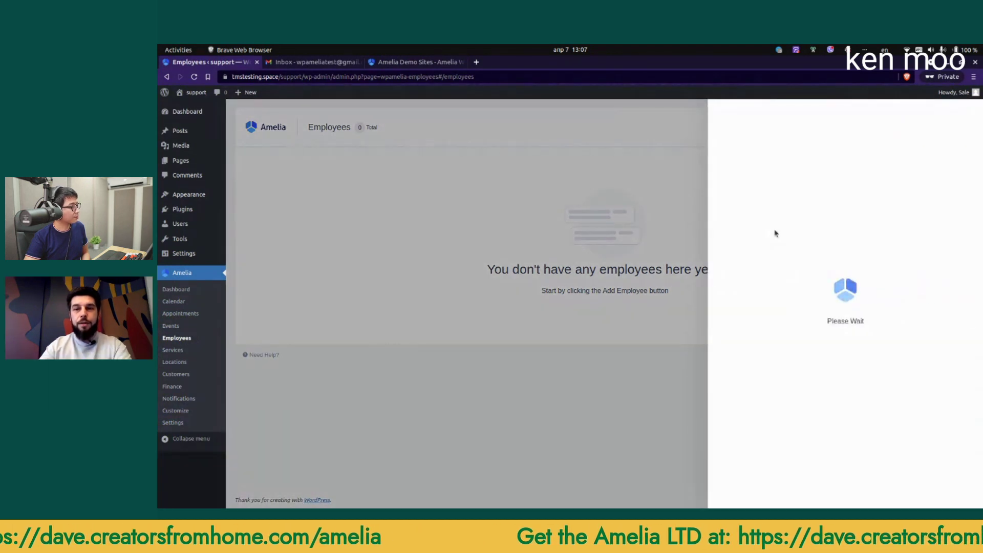
type("Amelia")
key("Tab")
type("Test")
left_click(771, 307)
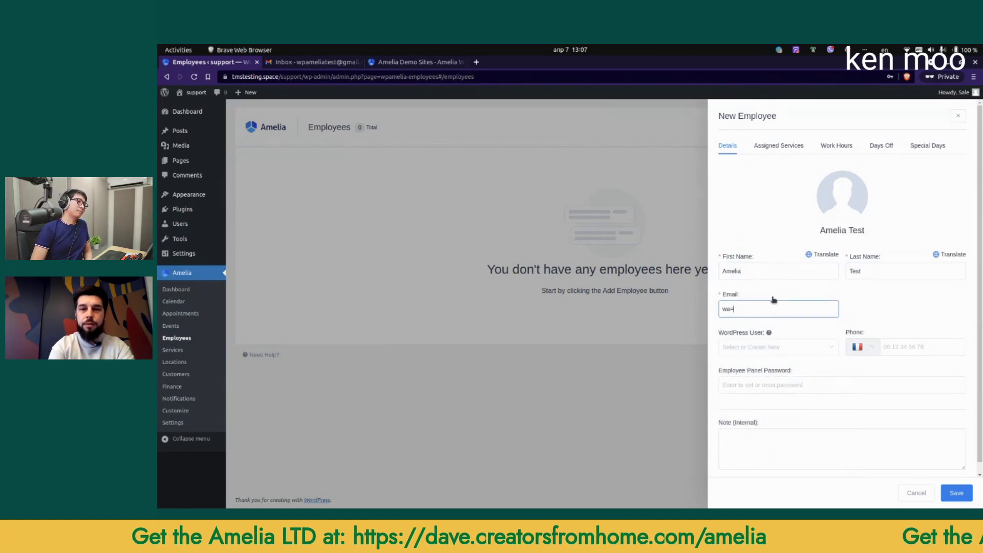
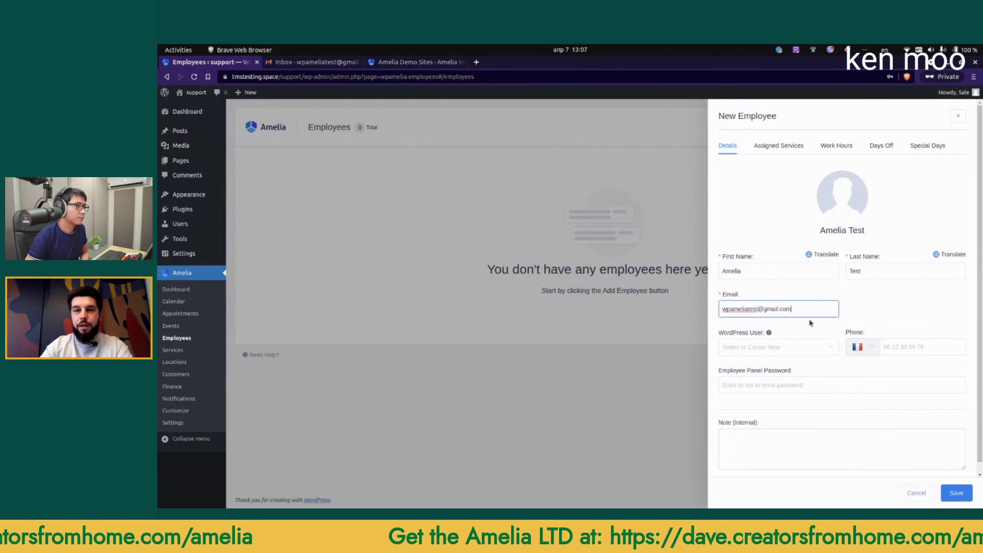
left_click(955, 493)
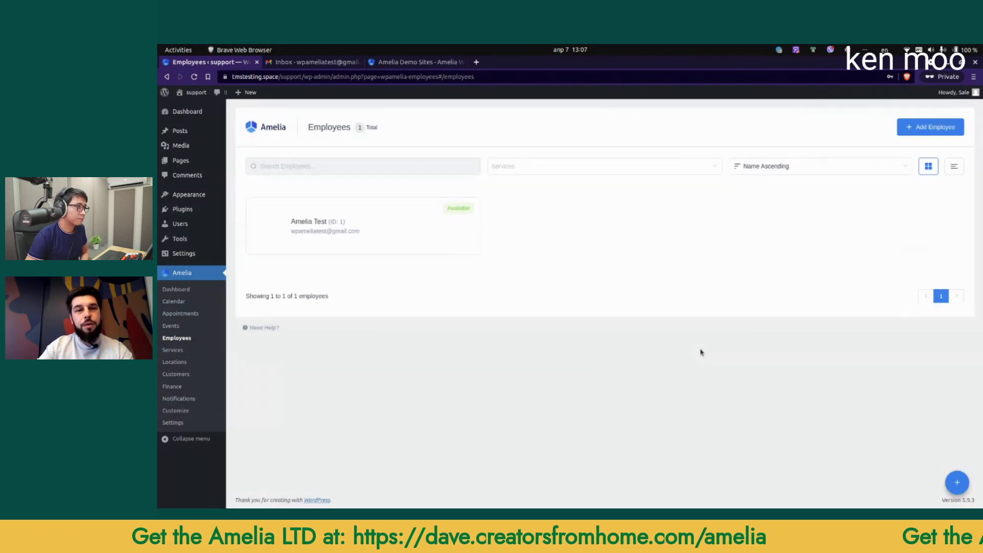
Step: Add a service category named 'New Category' on the Services page
left_click(187, 353)
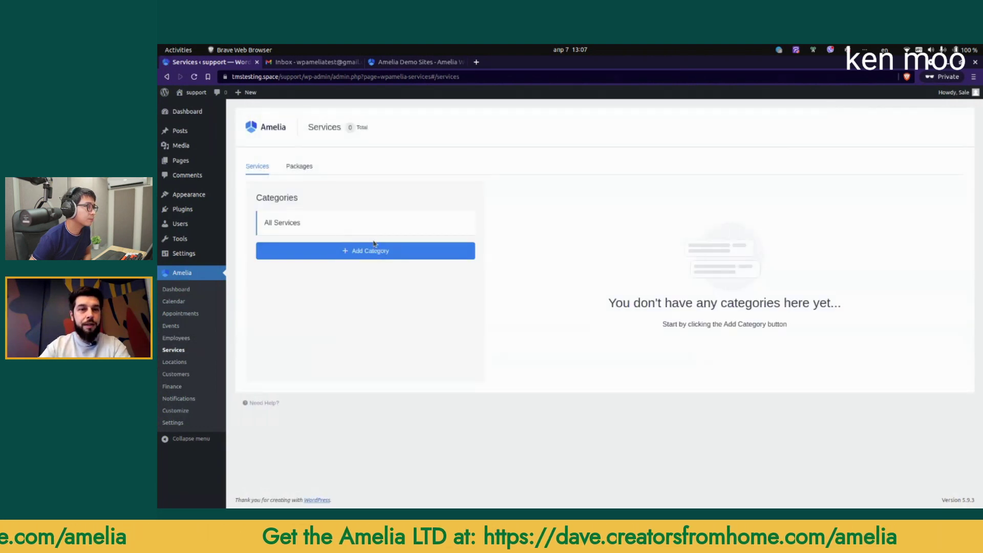
left_click(375, 245)
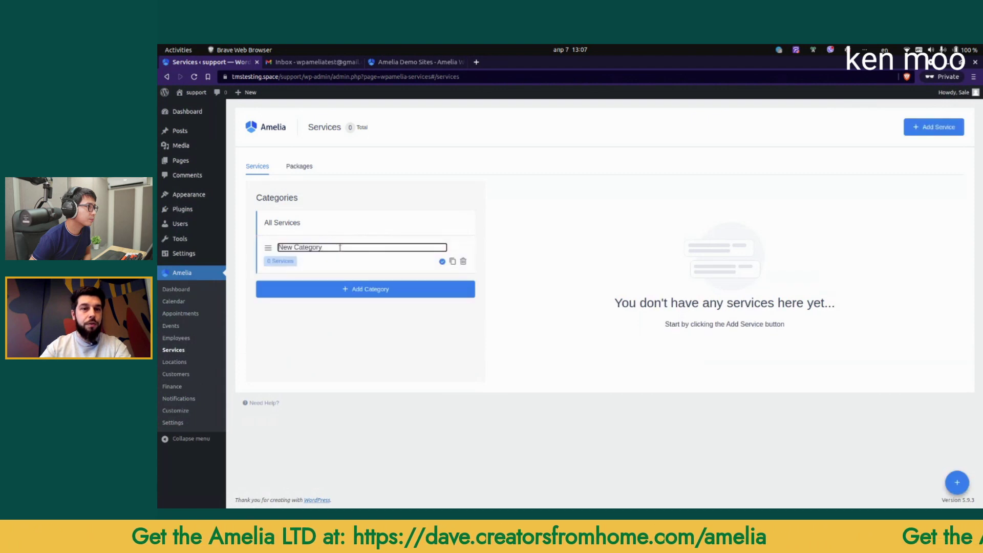
triple_click(340, 248)
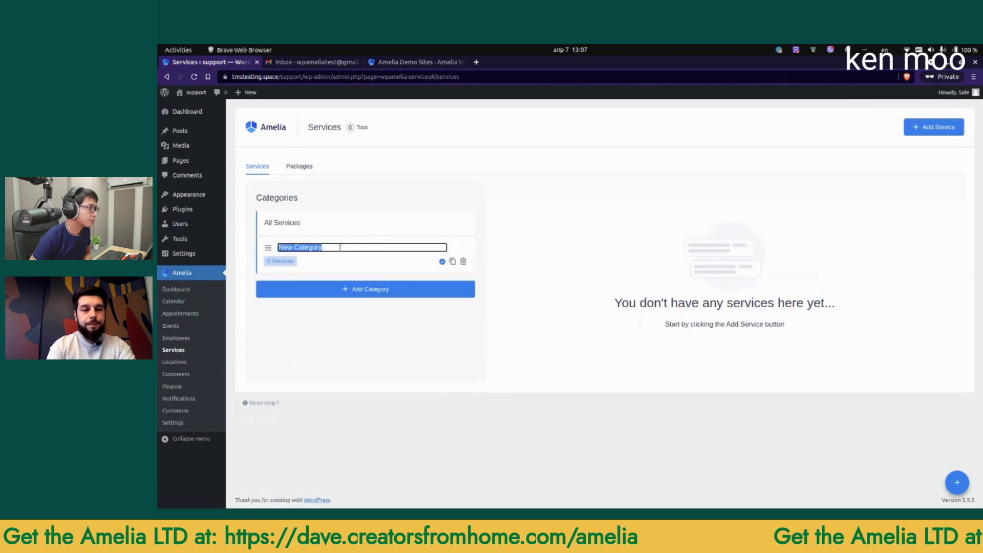
type("New Caterory")
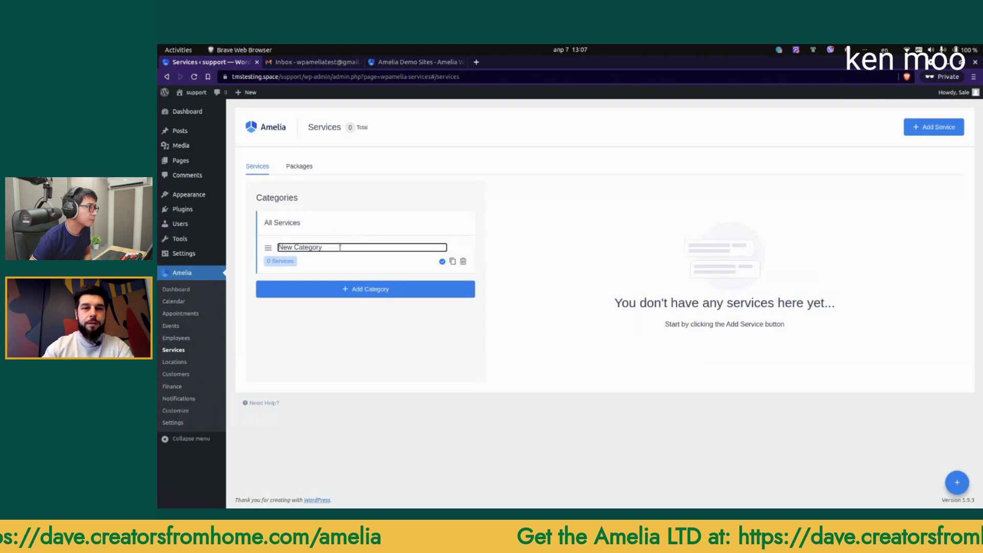
left_click(441, 261)
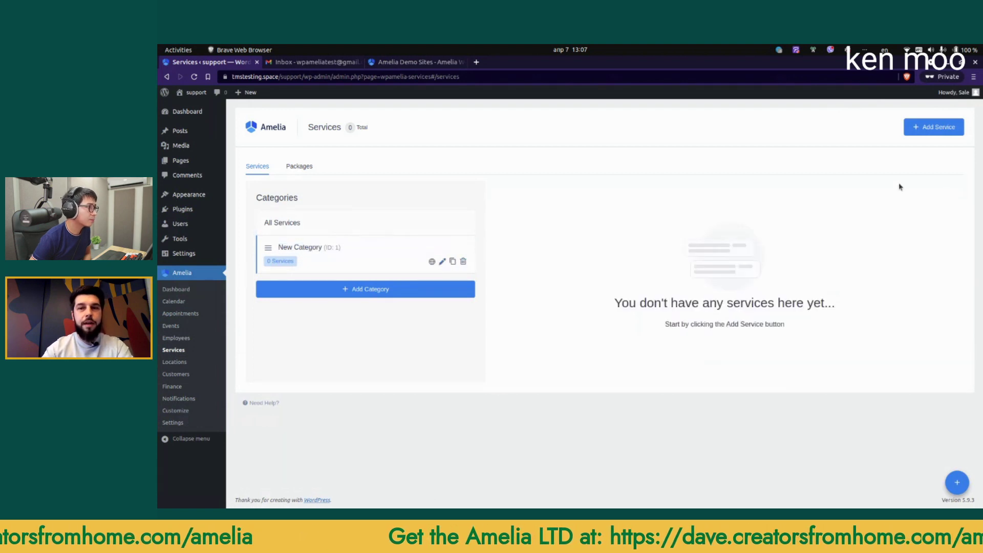
left_click(929, 129)
Step: Name the new service 'Yoga', put it in New Category and give it a 1h duration
left_click(845, 252)
type("Yoga")
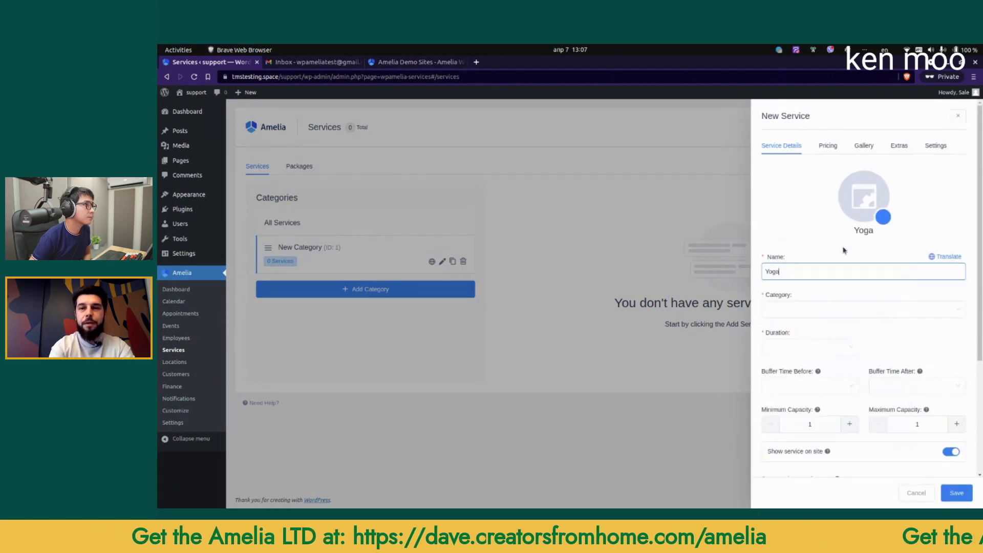
key("Tab")
left_click(841, 312)
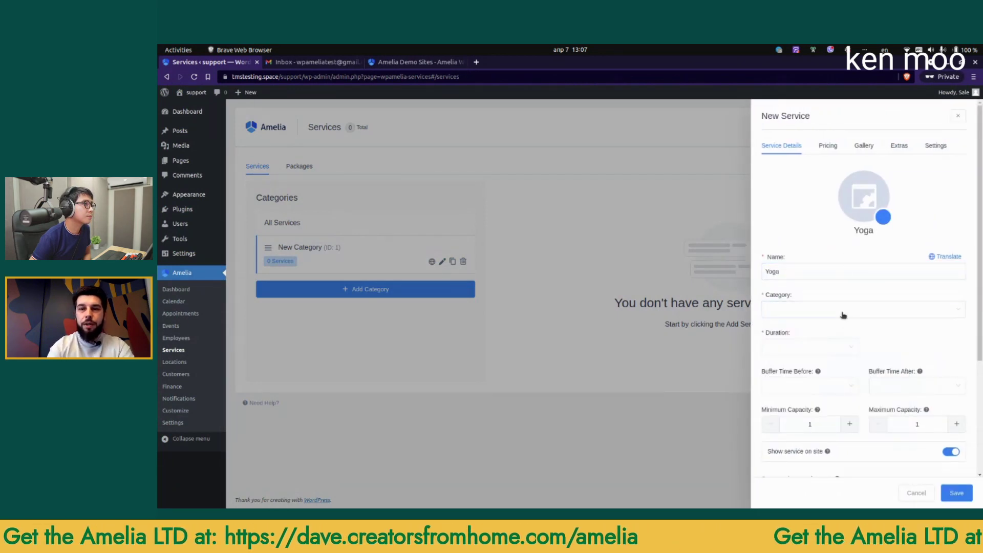
left_click(825, 330)
left_click(805, 353)
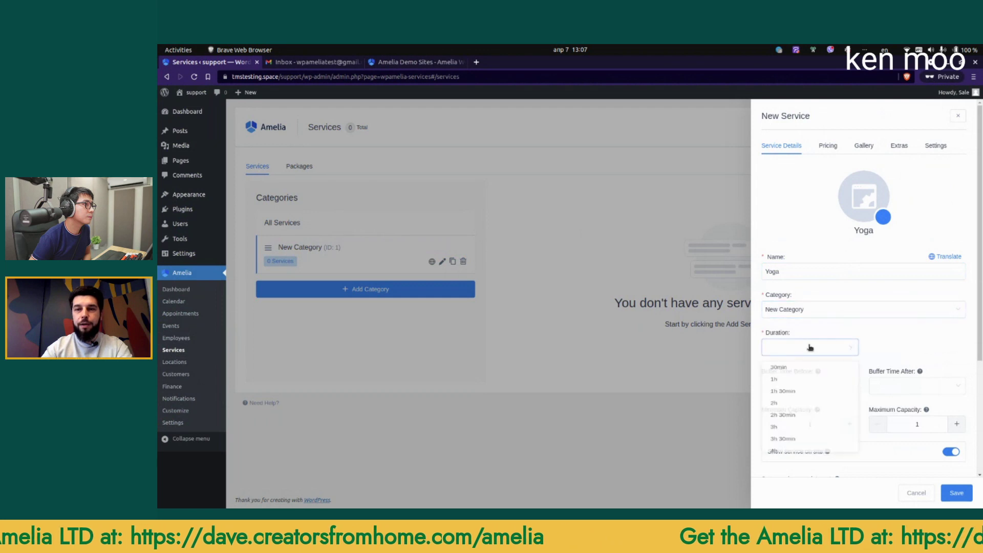
left_click(789, 384)
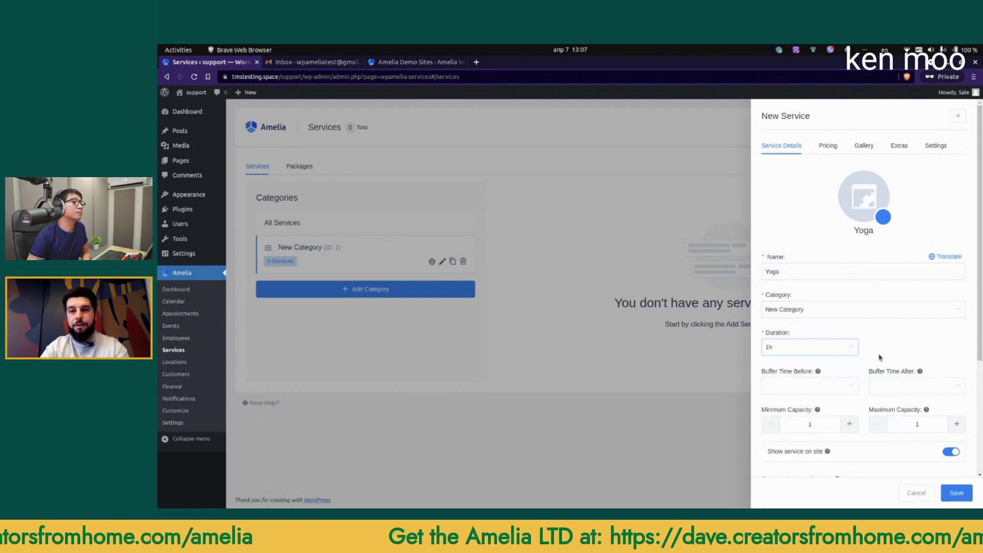
Step: Assign the test employee Amelia Test to the Yoga service
scroll(885, 352, "down", 3)
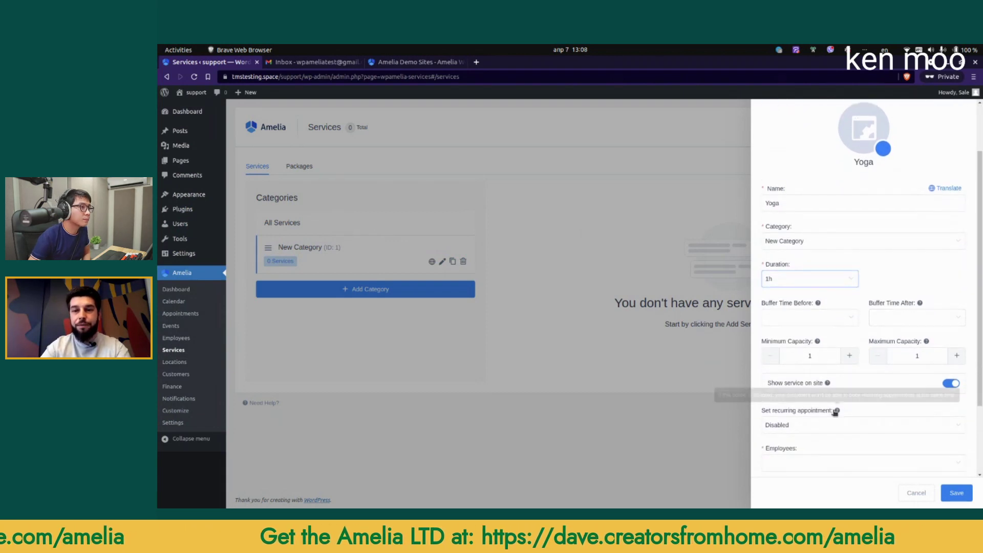
scroll(825, 396, "down", 1)
left_click(807, 372)
left_click(794, 391)
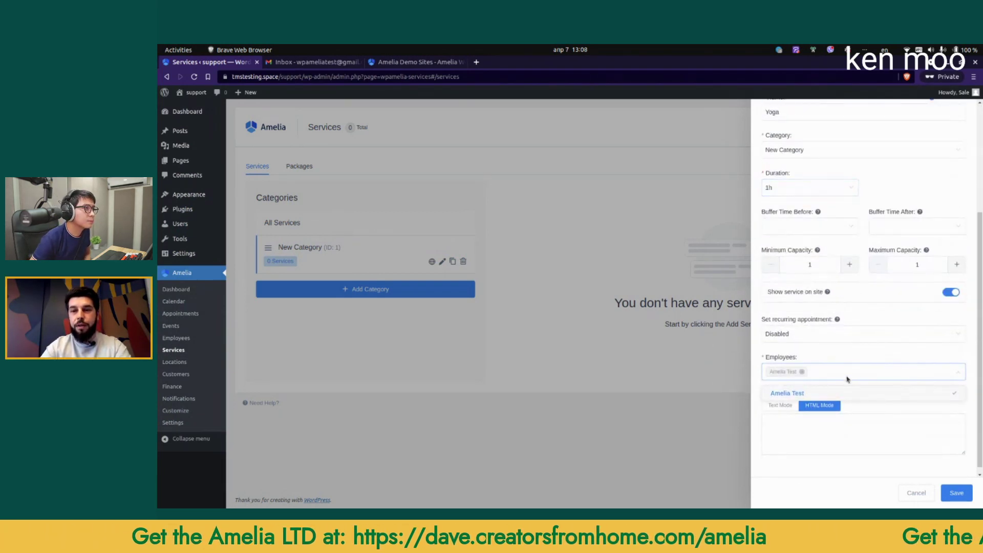
scroll(849, 379, "up", 2)
left_click(864, 443)
scroll(866, 369, "up", 2)
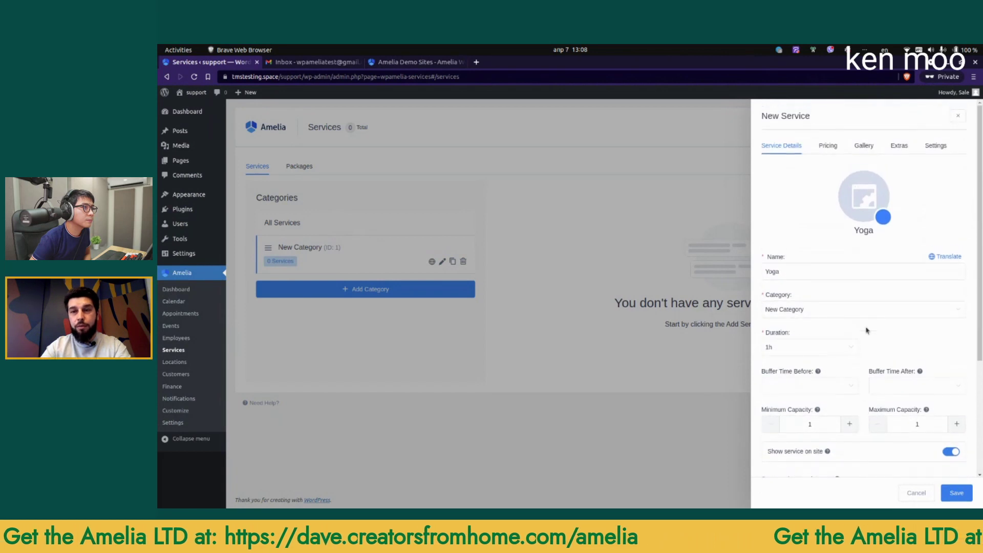
Step: Price Yoga at $20.00 with a 10% percentage deposit, letting customers pay the total upfront
left_click(828, 146)
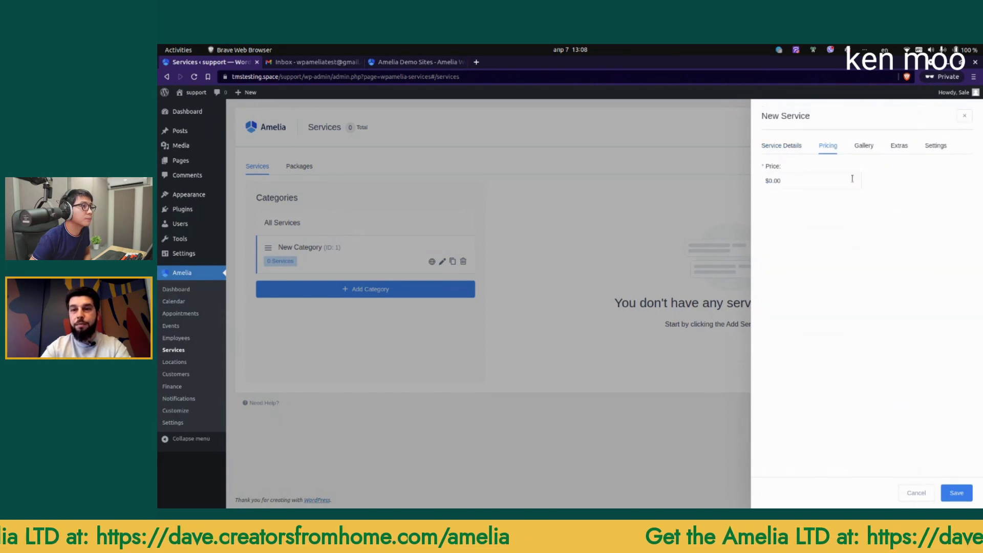
left_click(824, 186)
type("2")
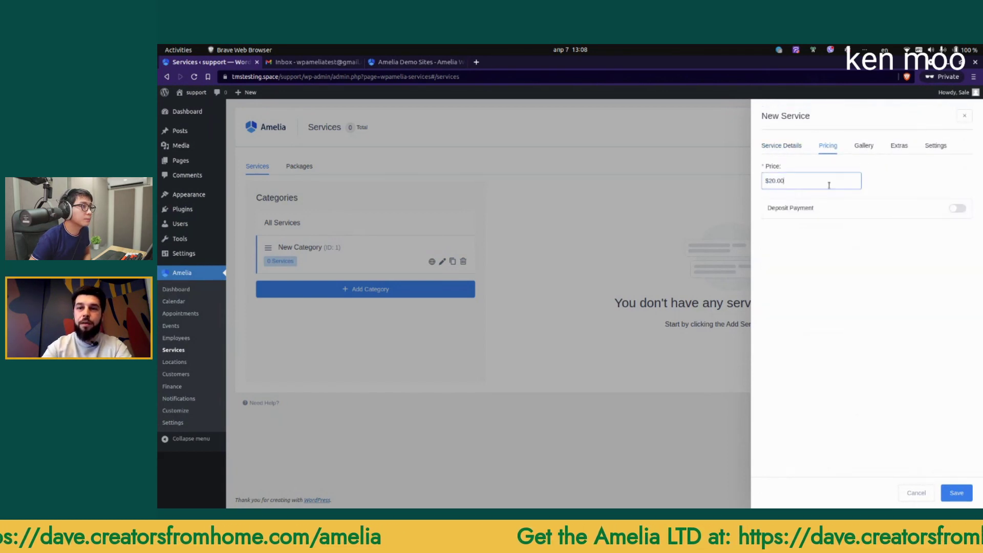
left_click(948, 211)
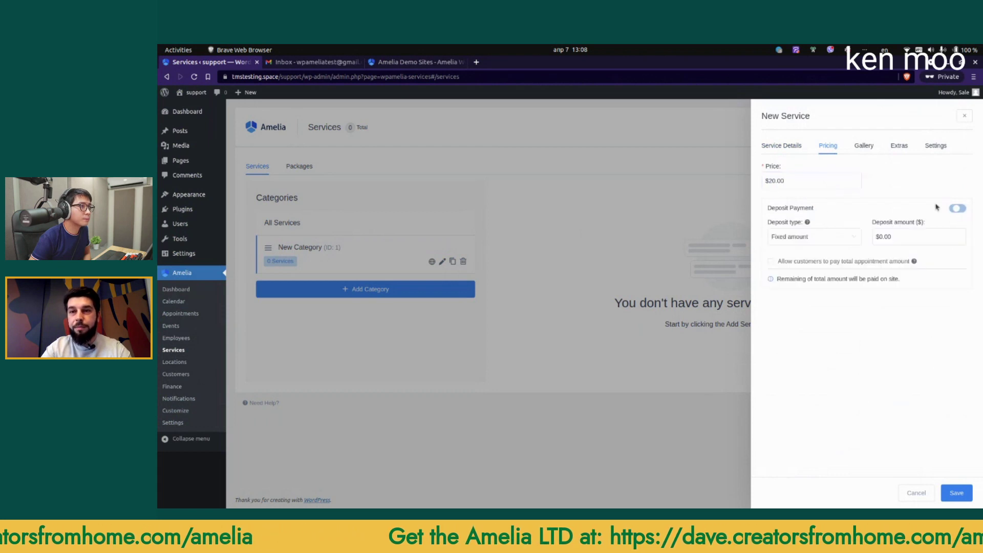
left_click(910, 237)
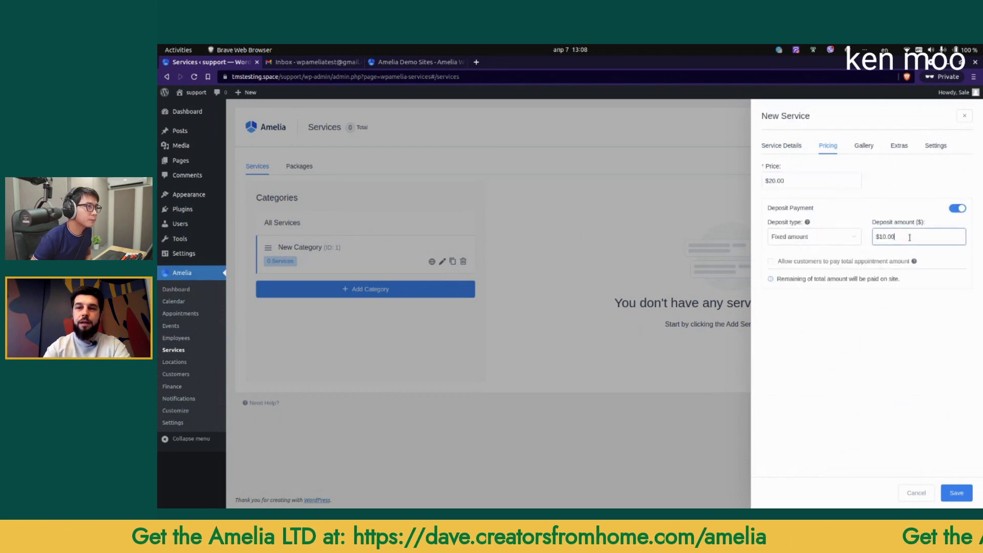
left_click(845, 234)
left_click(806, 271)
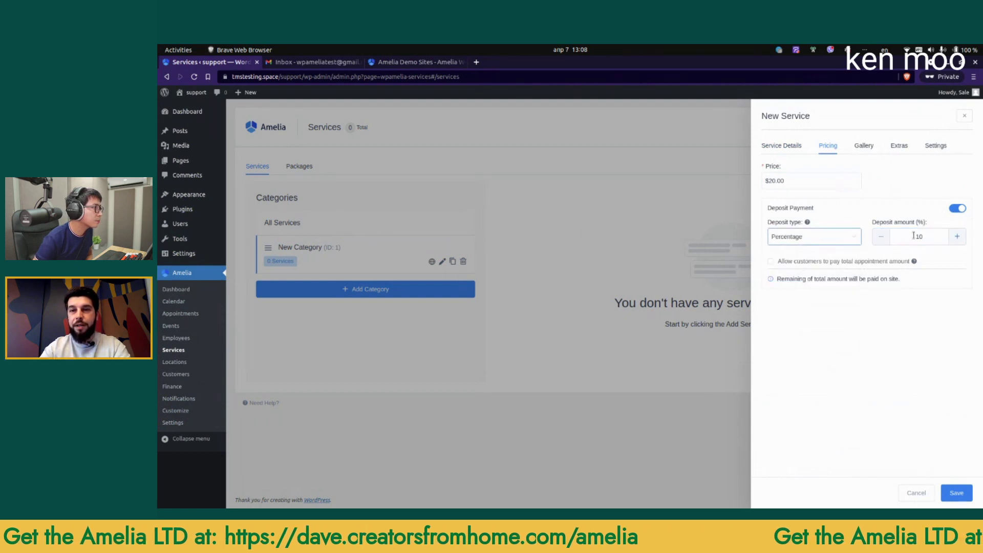
left_click(771, 262)
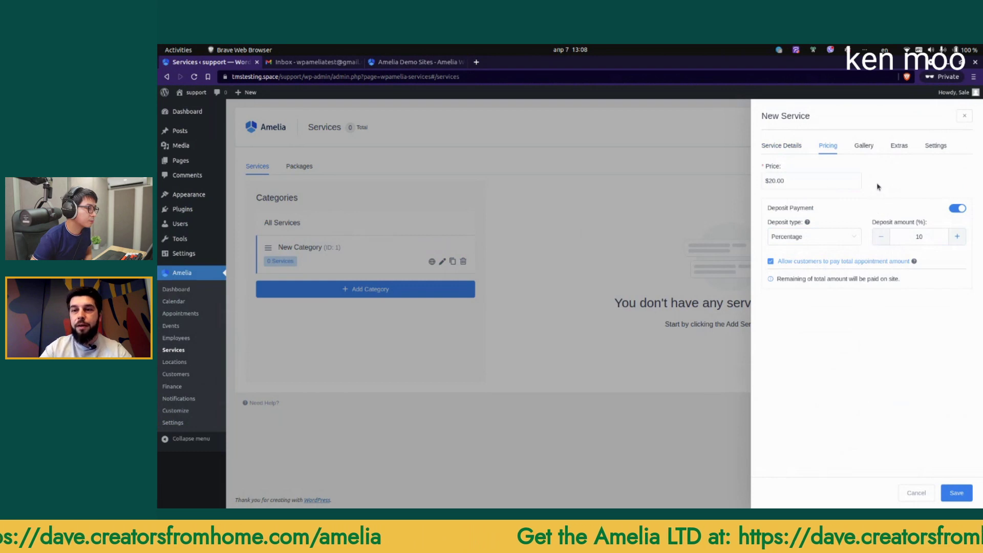
left_click(864, 149)
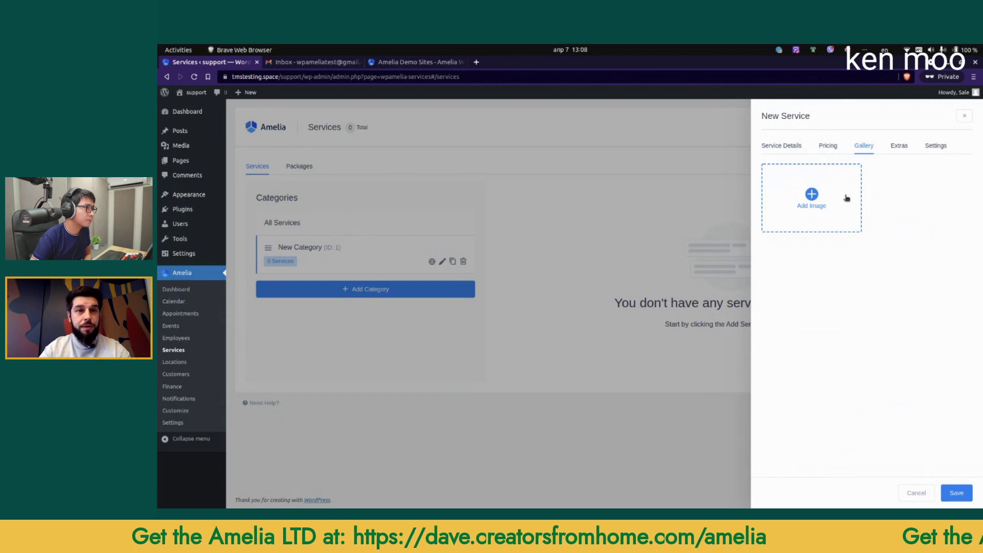
Step: Add an 'Extra 30 minutes' add-on lasting 30min for $5.00, then save the Yoga service
left_click(899, 147)
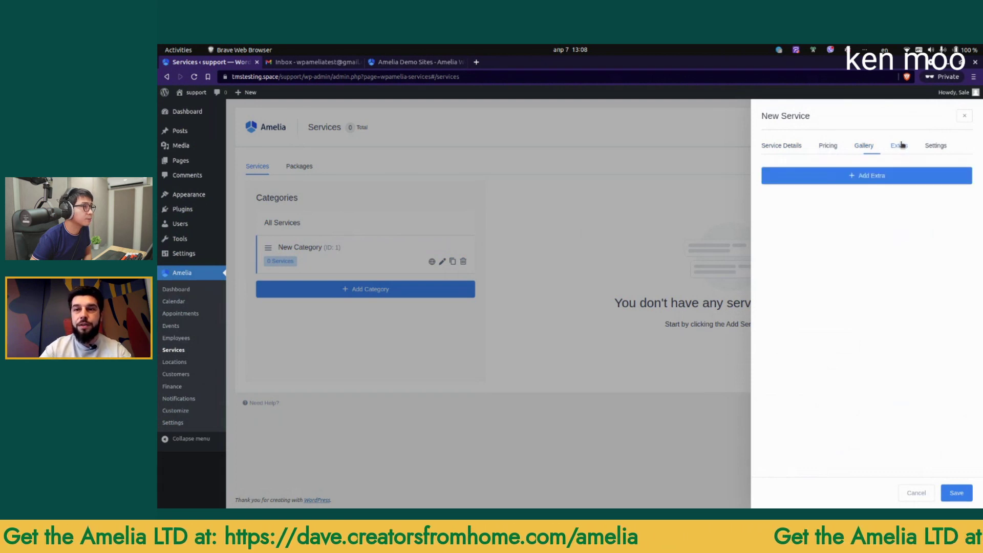
left_click(865, 176)
left_click(817, 266)
type("Extra 15 minutes")
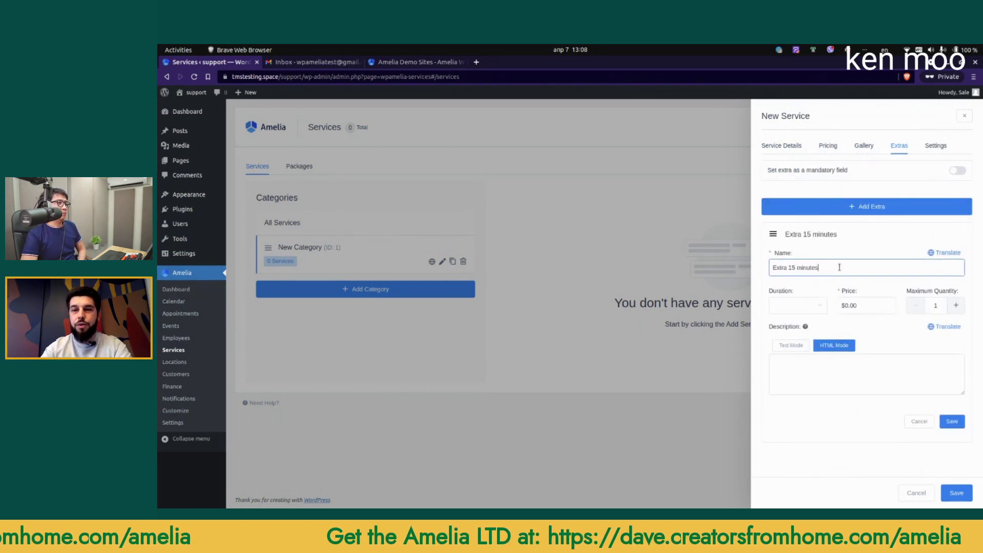
left_click(797, 305)
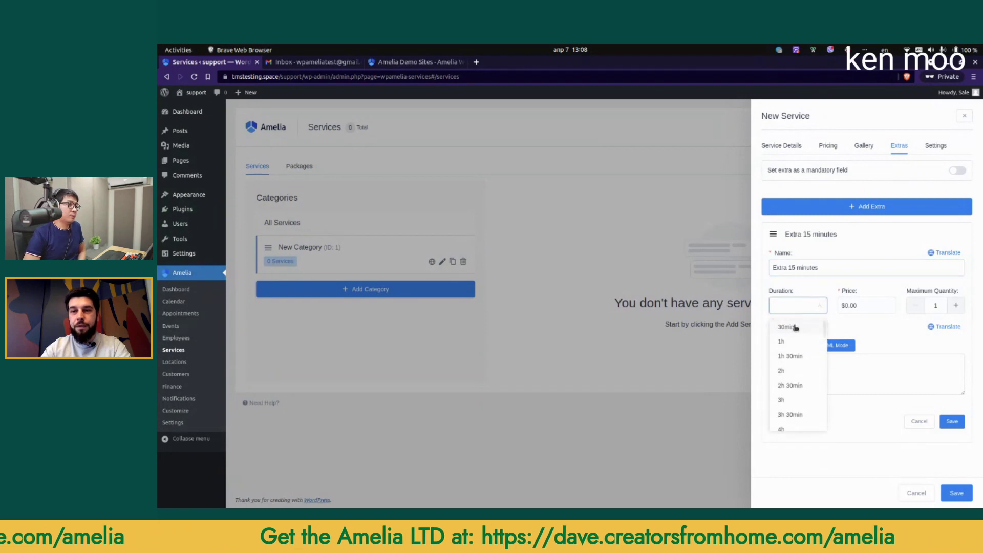
left_click(791, 267)
double_click(791, 267)
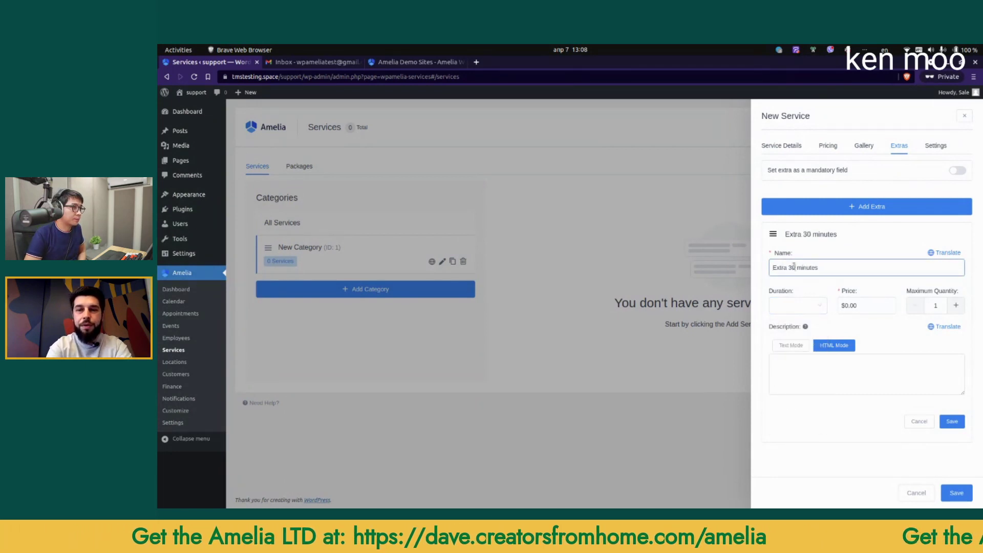
left_click(799, 305)
left_click(796, 331)
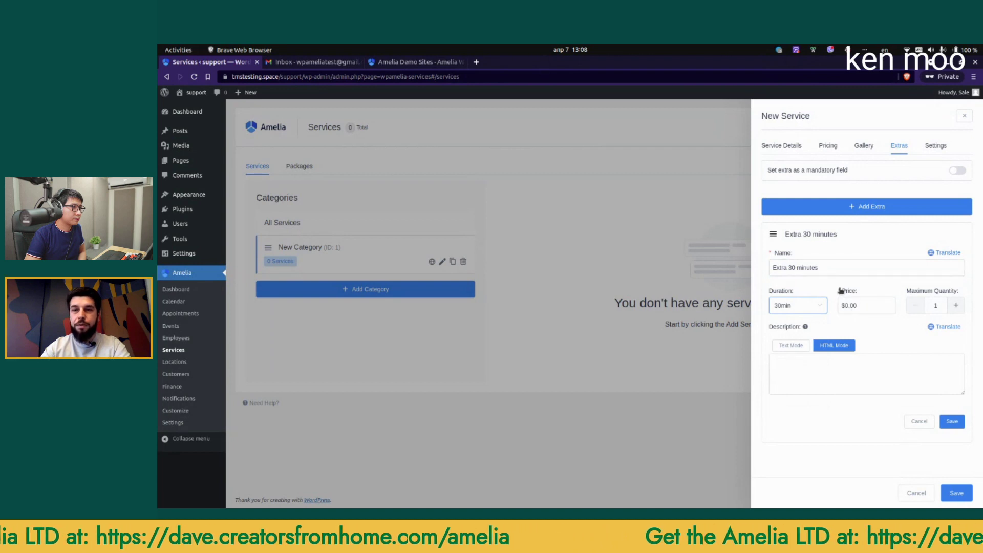
left_click(864, 302)
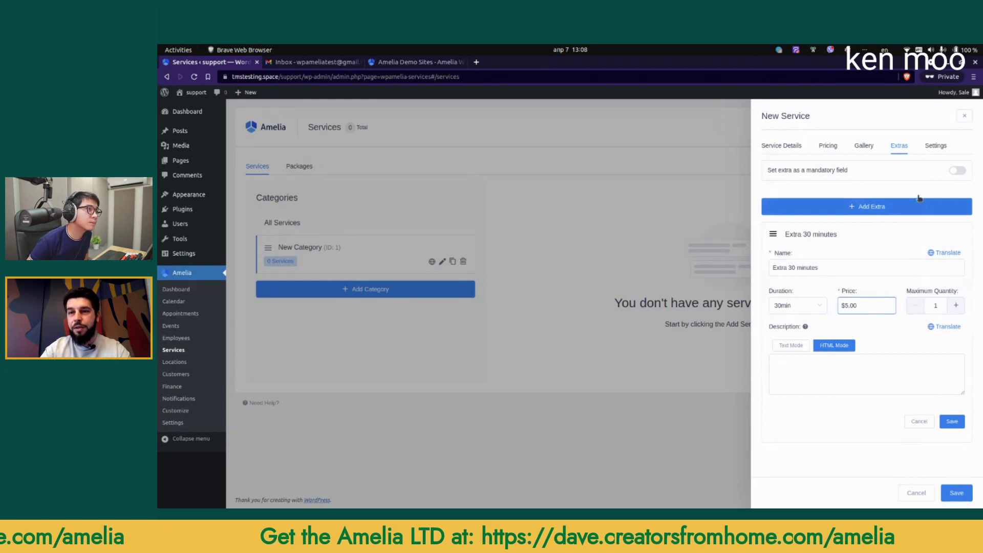
left_click(951, 421)
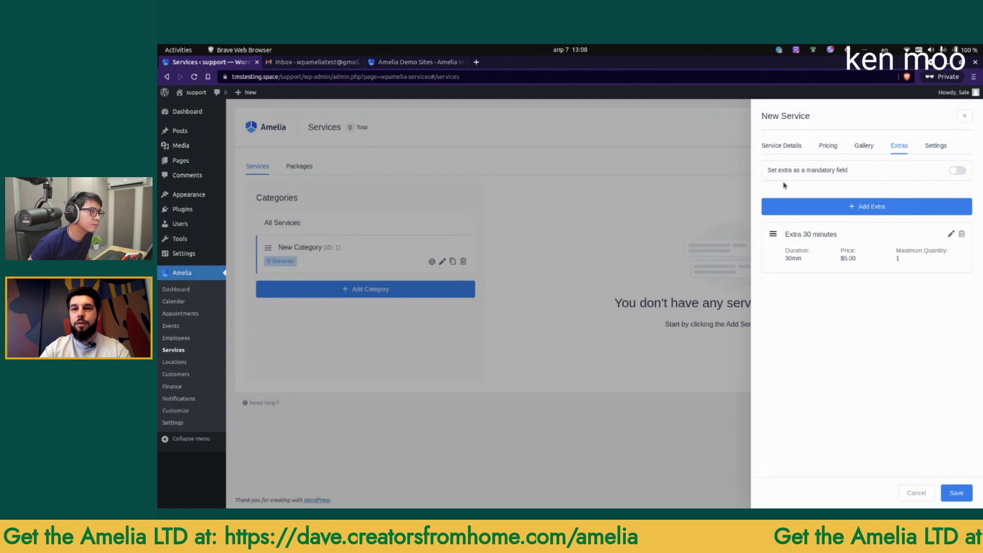
left_click(956, 492)
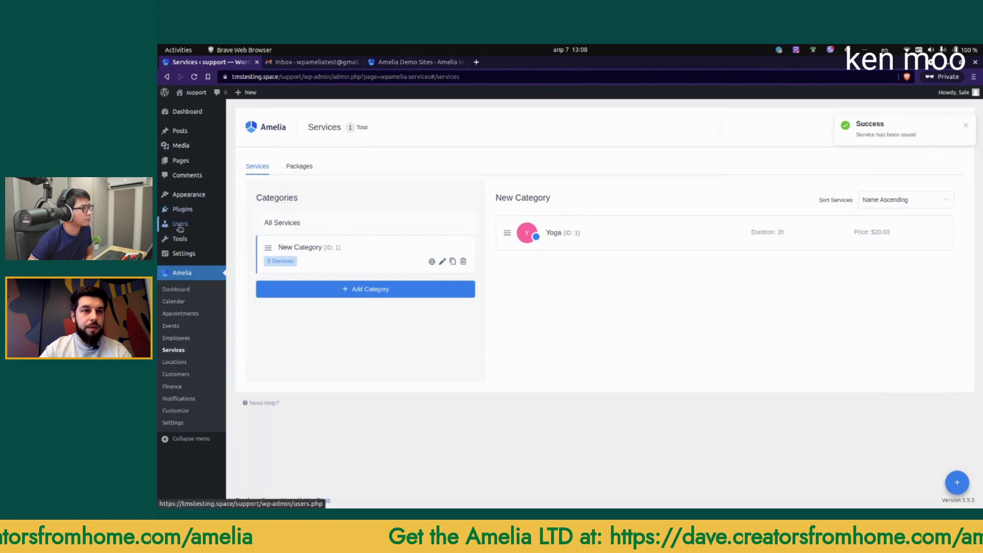
Step: Open the Pages list and then the Amelia Booking page in new browser tabs
middle_click(181, 163)
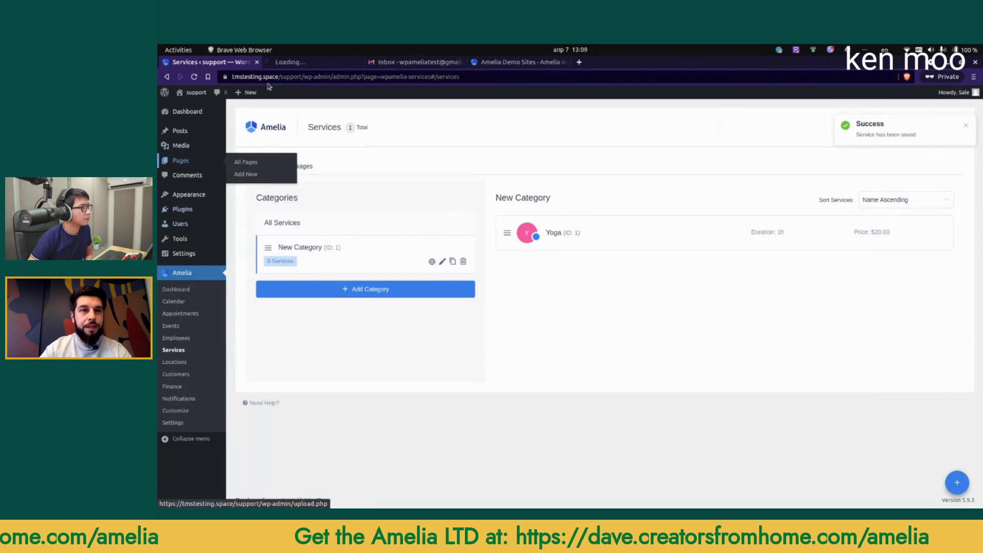
left_click(295, 63)
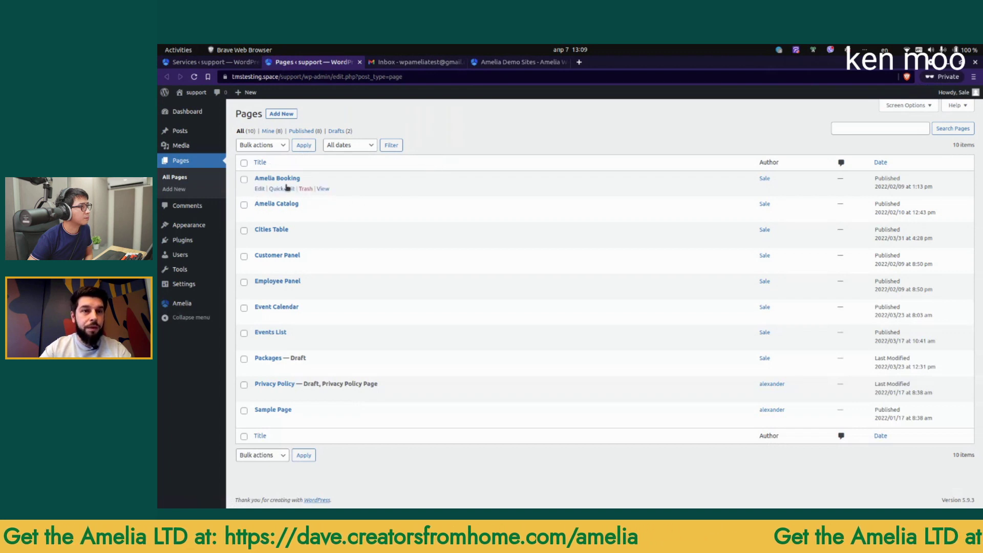
middle_click(323, 189)
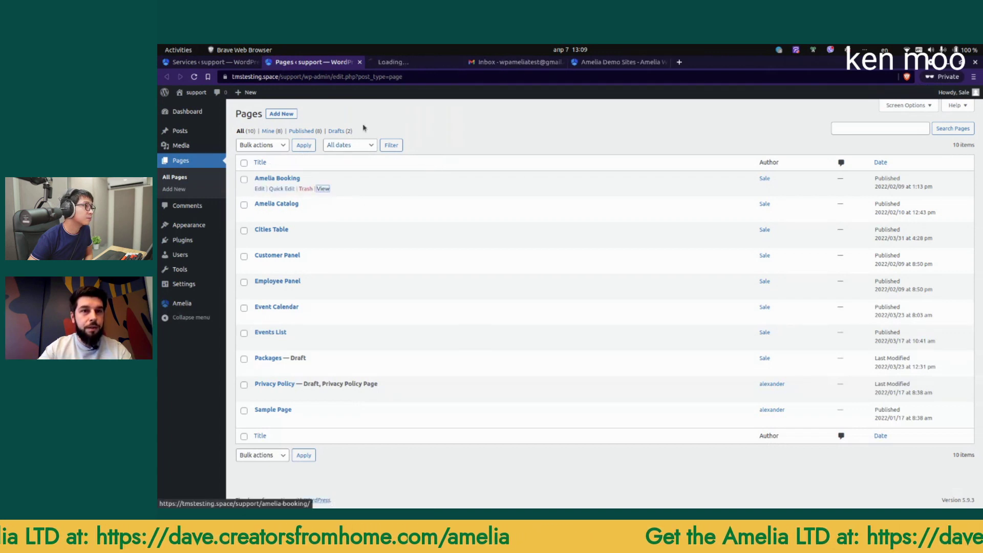
left_click(393, 63)
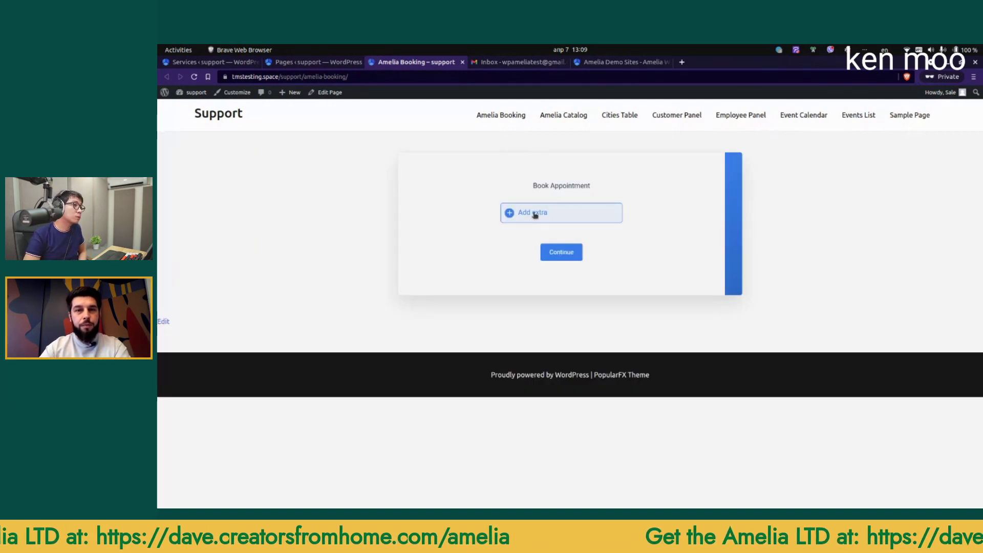
Step: Add the Extra 30 minutes add-on and pick April 14, 2022 at 9:00 am
left_click(534, 214)
left_click(562, 220)
left_click(555, 246)
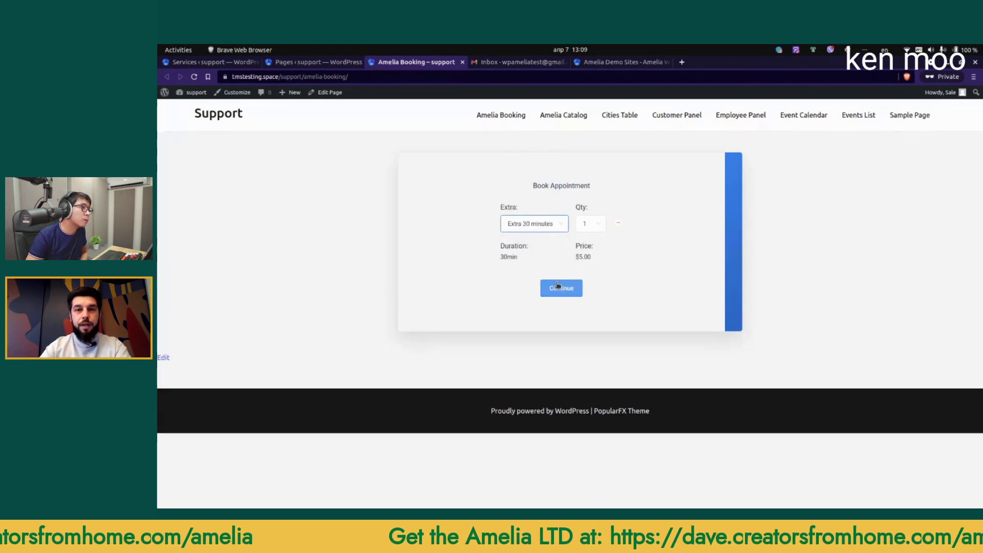
left_click(558, 287)
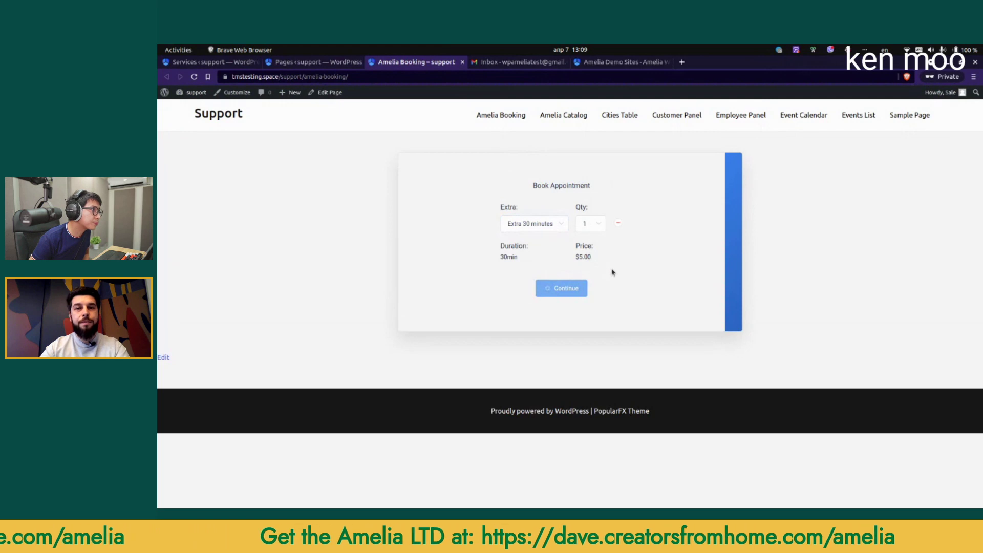
left_click(652, 268)
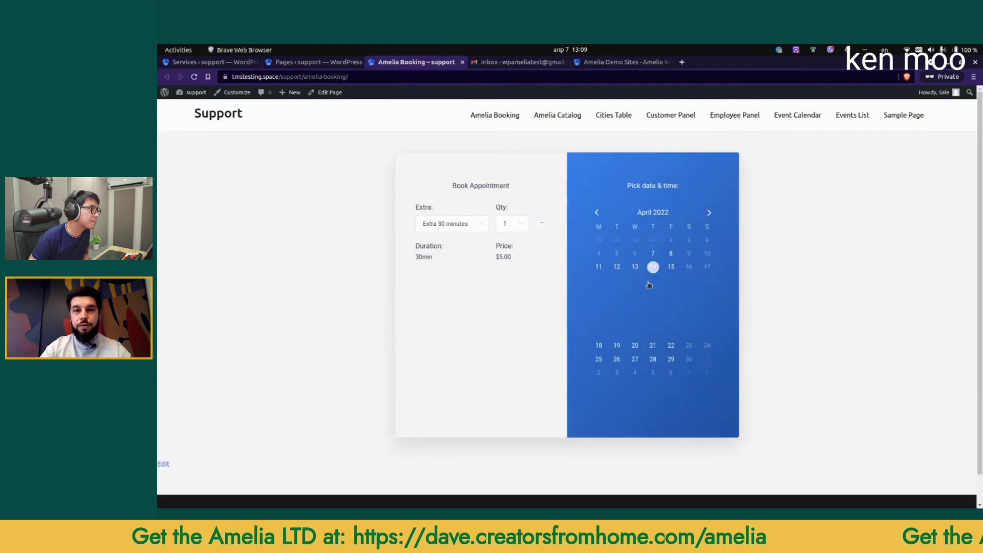
left_click(643, 286)
left_click(651, 399)
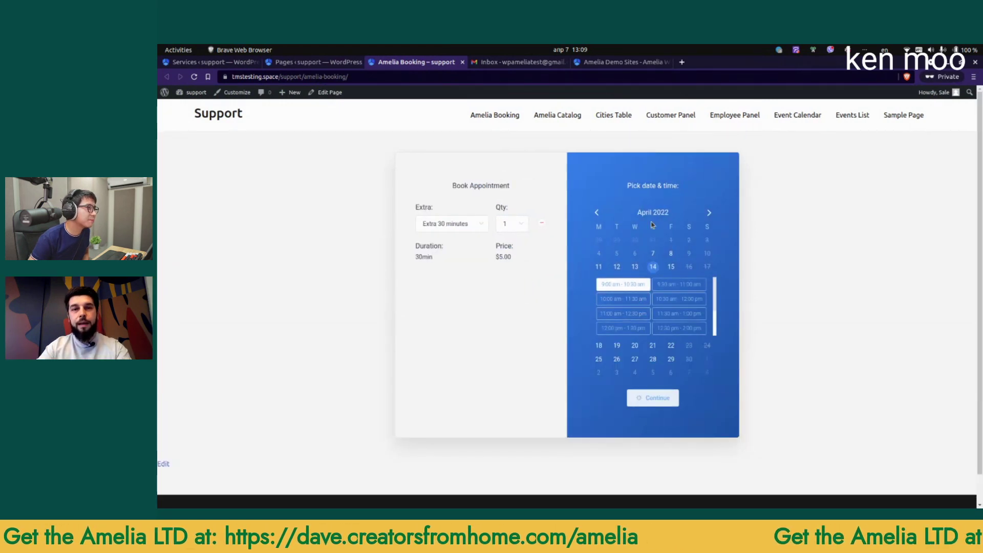
Step: Fill in the test customer's first name, last name and the suggested test e-mail address
left_click_drag(509, 298, 615, 291)
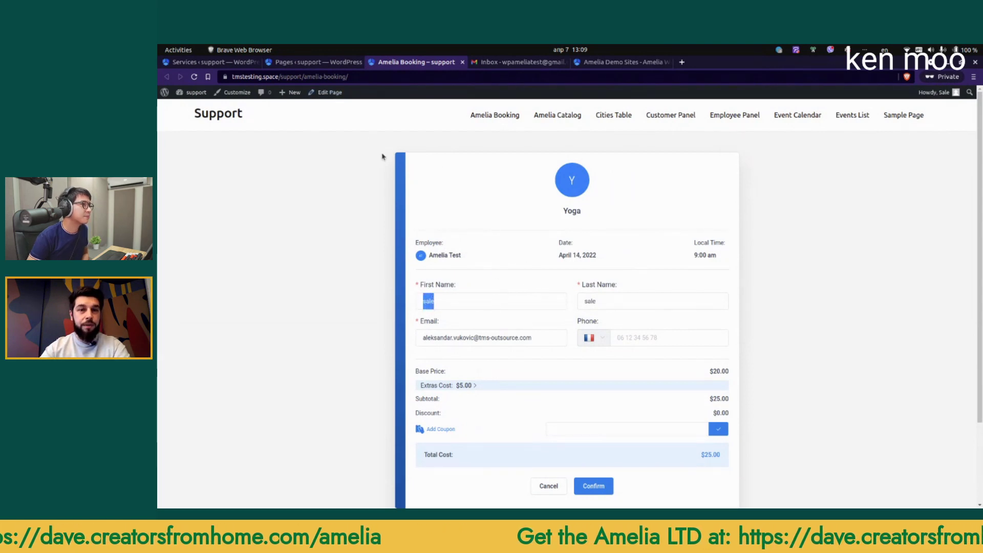
type("A")
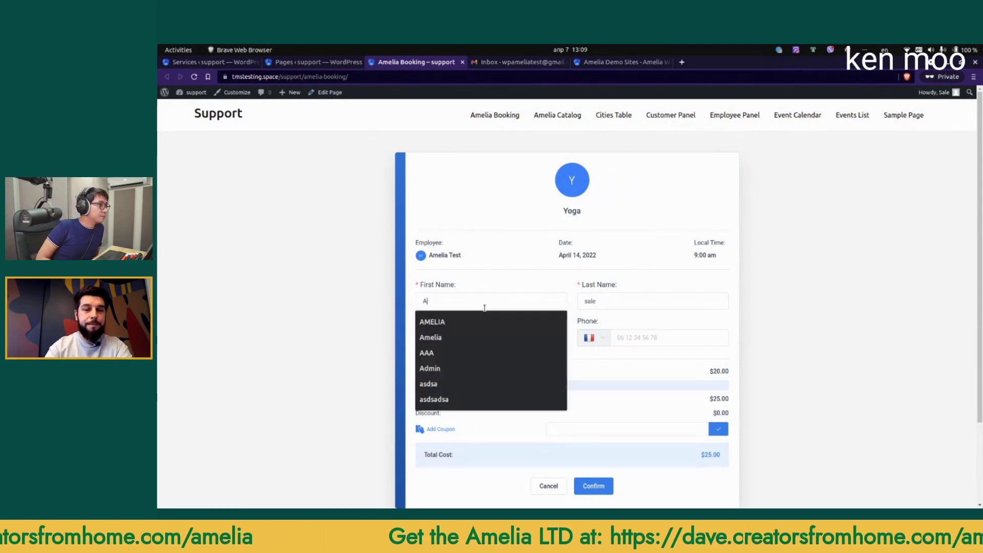
type("melia")
key("Tab")
type("Customer")
key("Tab")
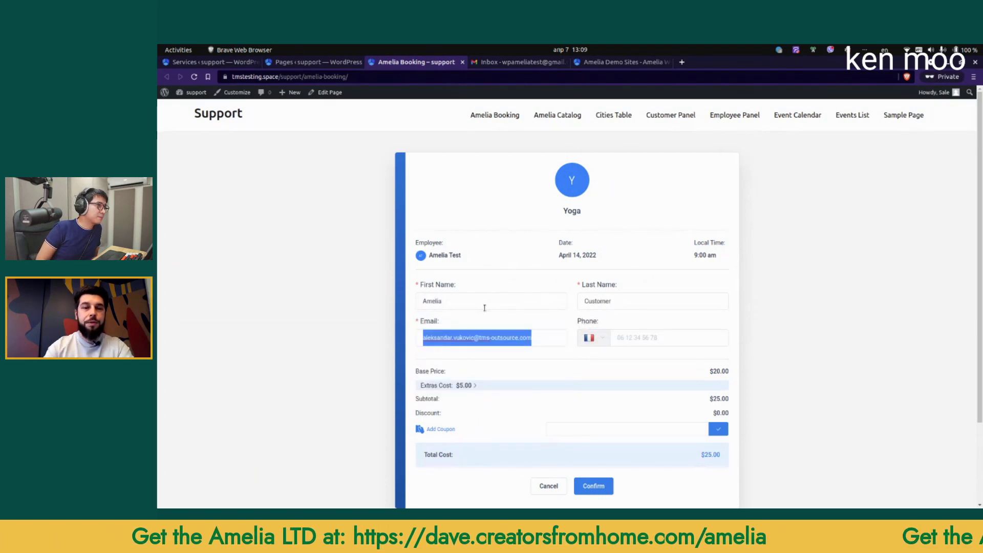
type("test@test.test")
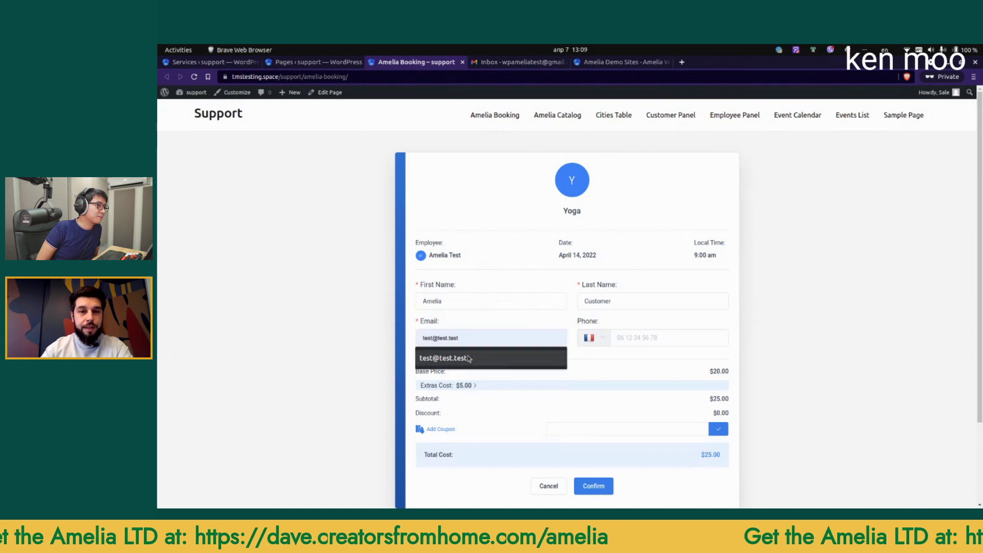
left_click(509, 358)
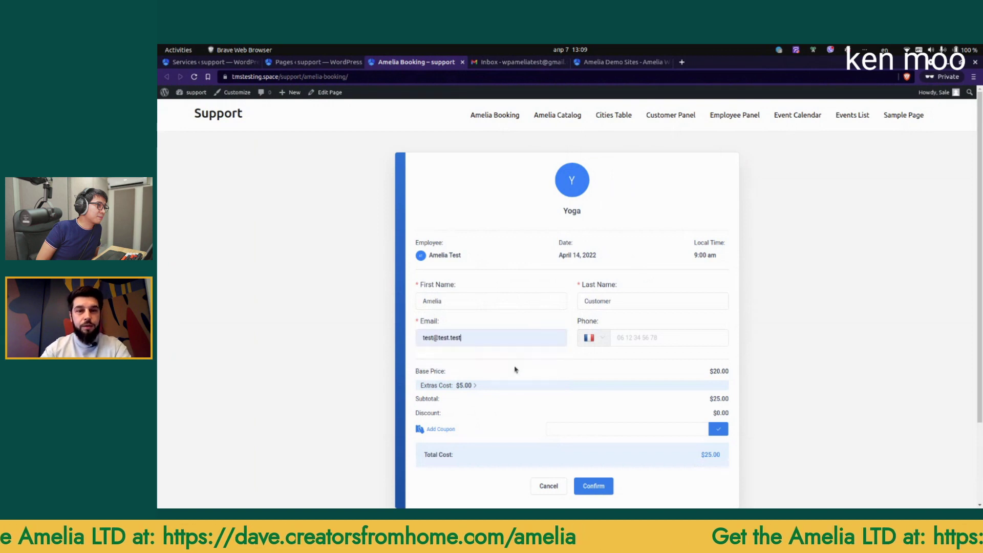
Step: Confirm the booking, add it to Yahoo! Calendar, close the Yahoo tab and finish
left_click(595, 488)
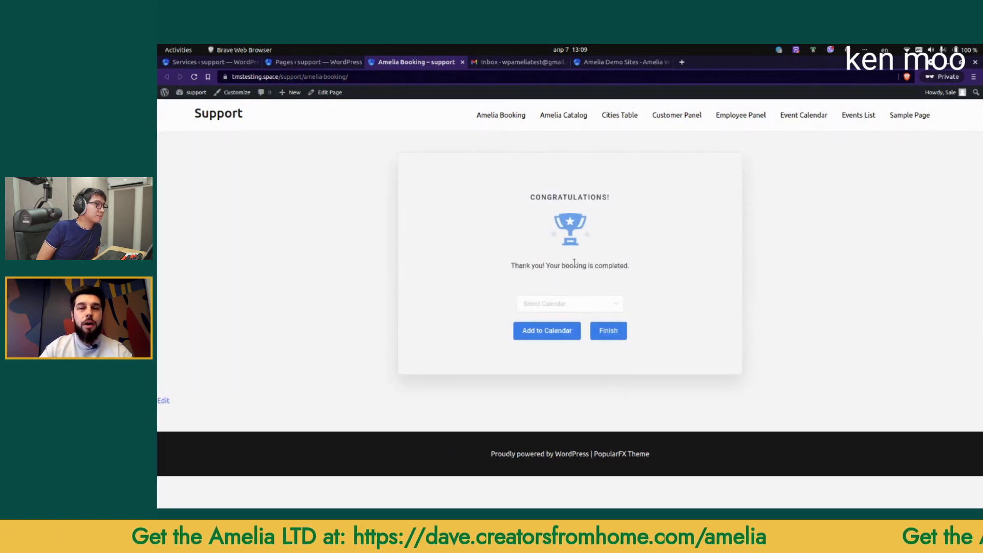
left_click(553, 305)
left_click(551, 350)
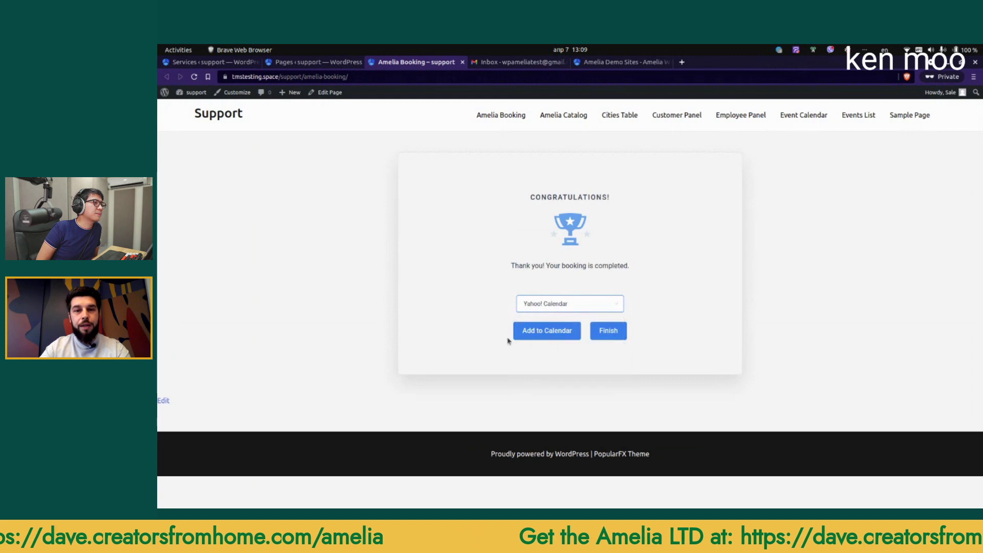
left_click(544, 333)
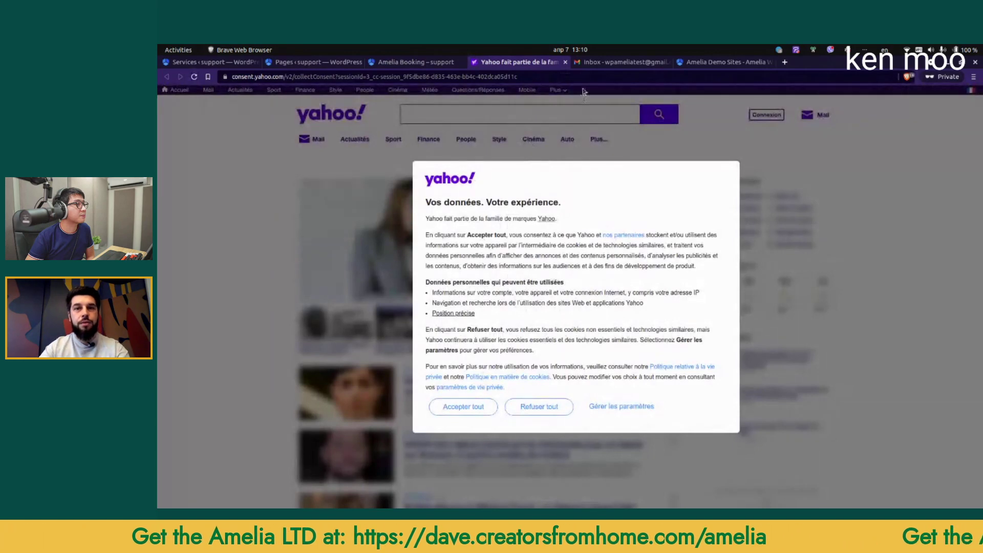
left_click(565, 62)
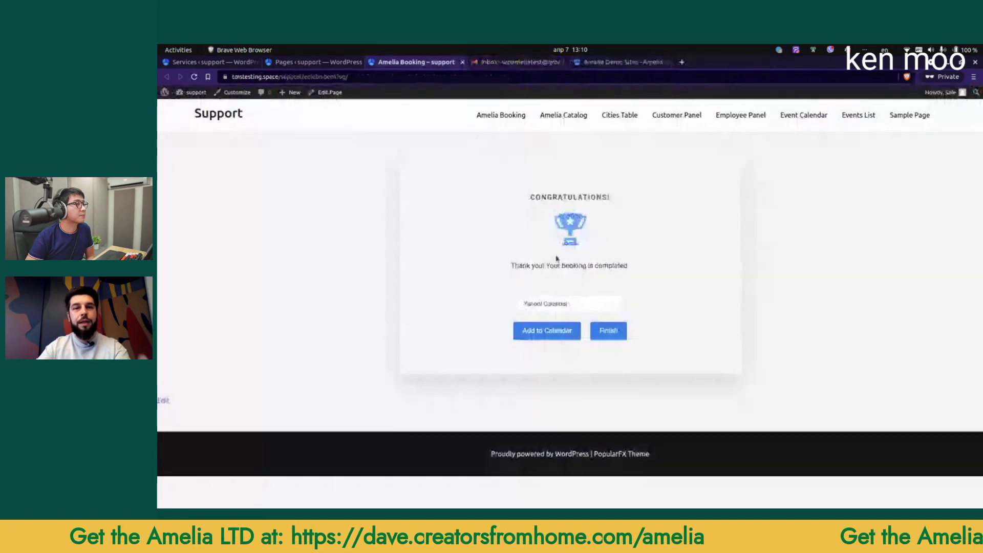
left_click(608, 331)
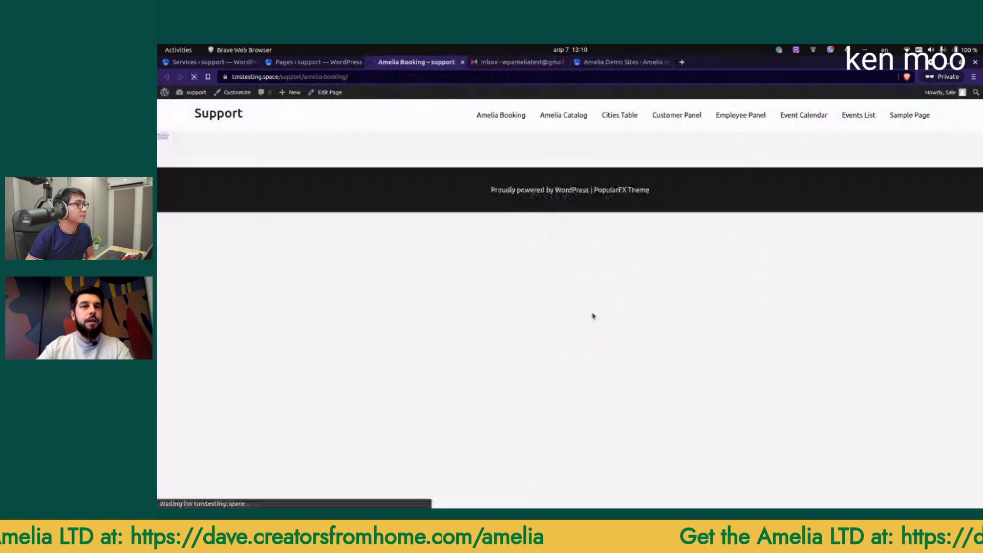
left_click(310, 62)
Step: Start a service named 'Another service' in New Category with a 1h duration
left_click(207, 62)
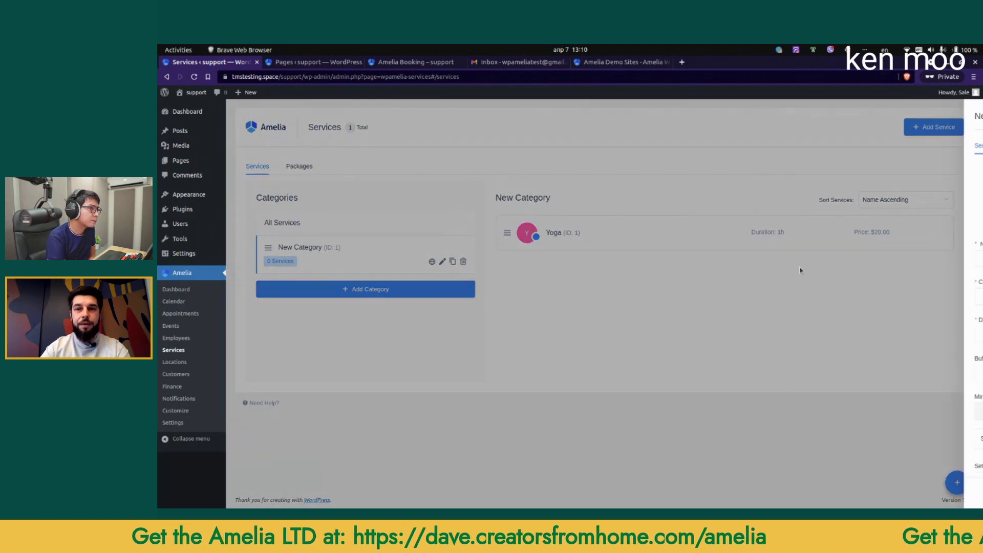
left_click(807, 272)
type("Another service")
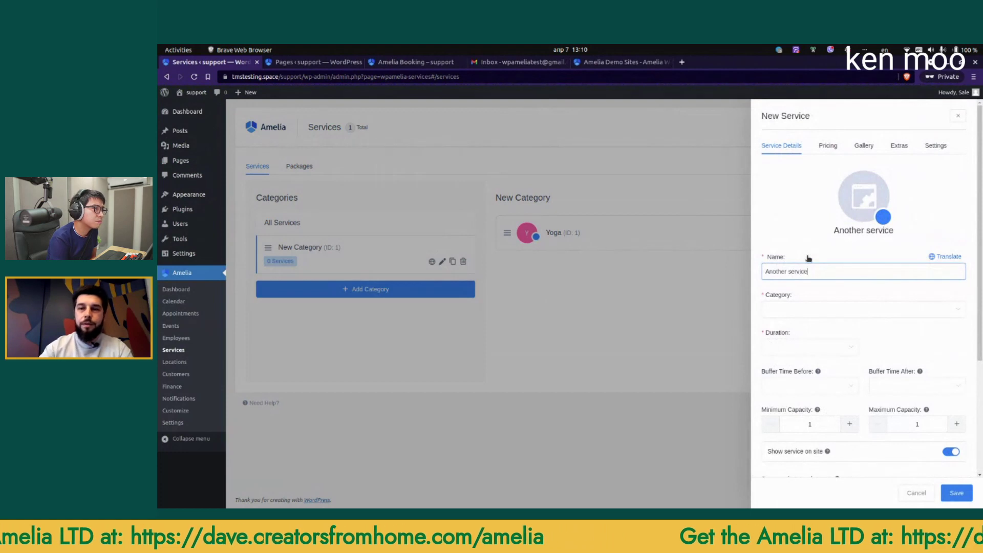
left_click(807, 309)
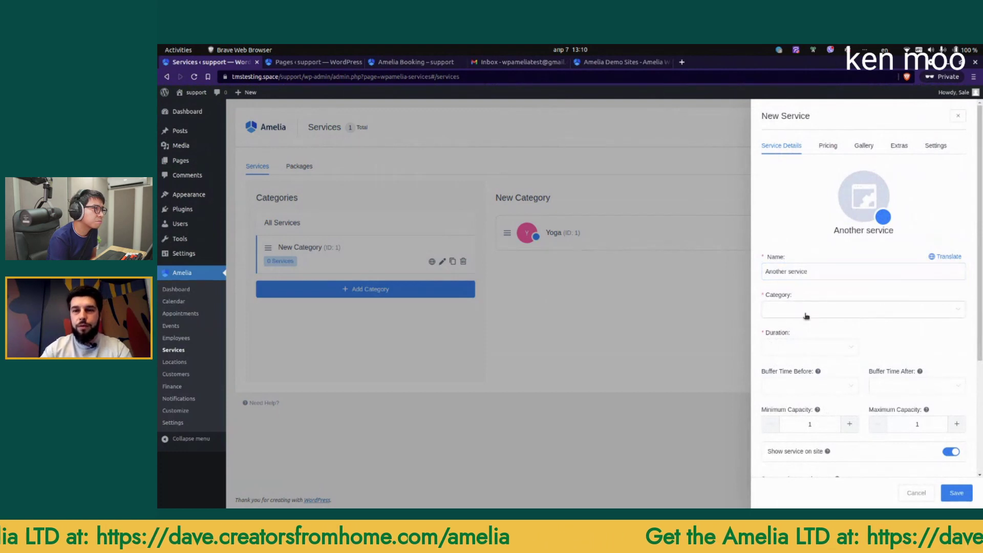
left_click(796, 334)
left_click(801, 348)
left_click(776, 383)
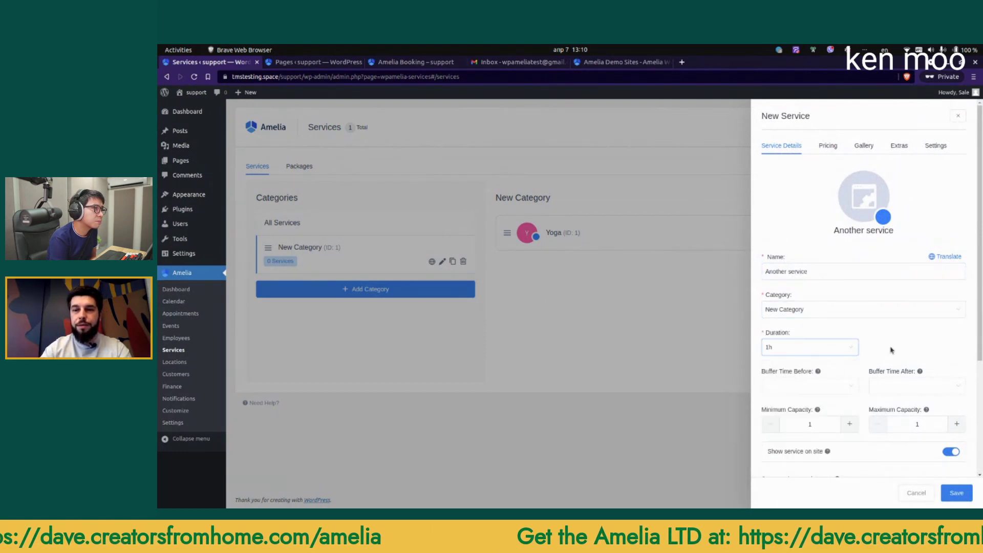
Step: Assign the test employee, save Another service, and reload the booking page
scroll(818, 434, "down", 2)
left_click(791, 465)
left_click(797, 484)
left_click(944, 445)
scroll(861, 277, "up", 3)
scroll(936, 447, "down", 5)
left_click(955, 496)
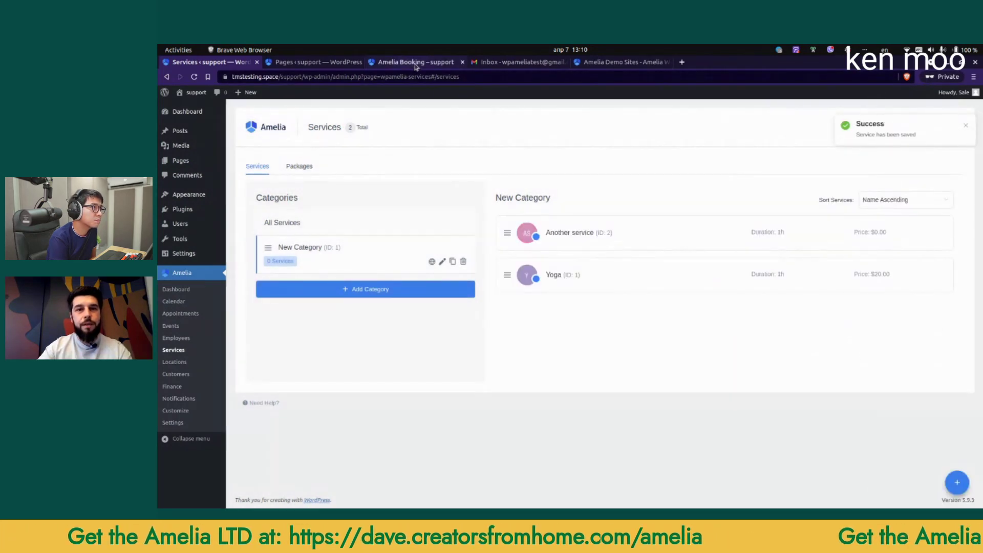
left_click(416, 64)
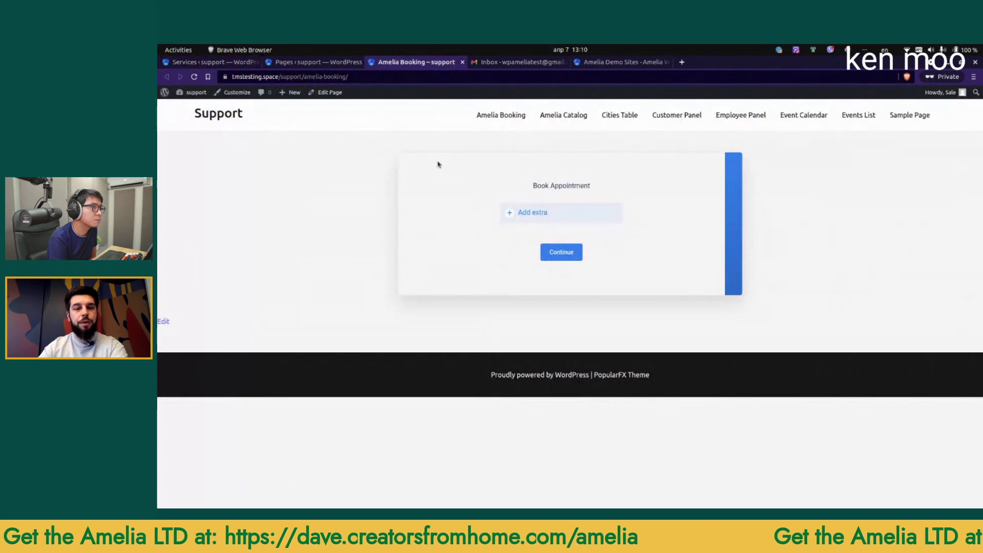
key("F5")
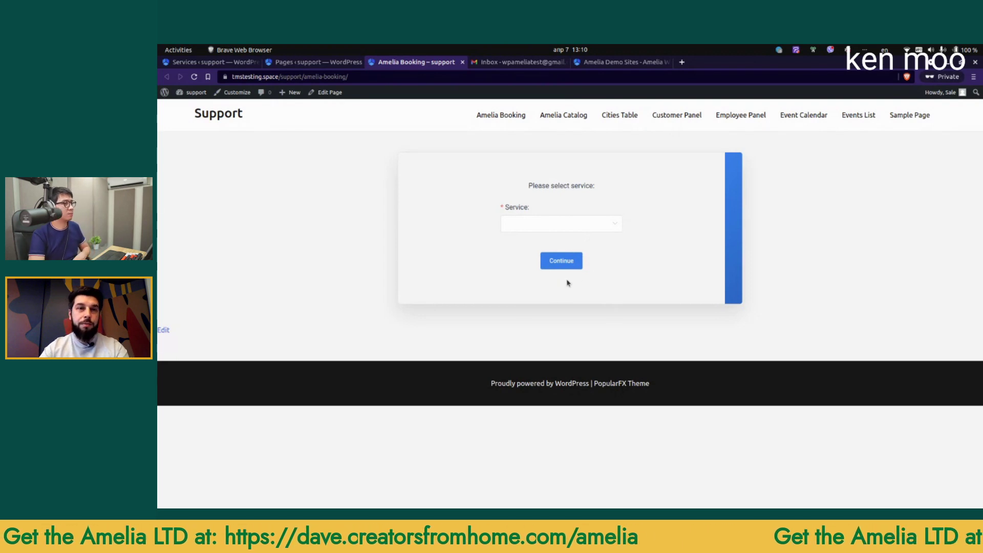
Step: Return to the 'Services ‹ support' tab listing Yoga and Another service
left_click(234, 66)
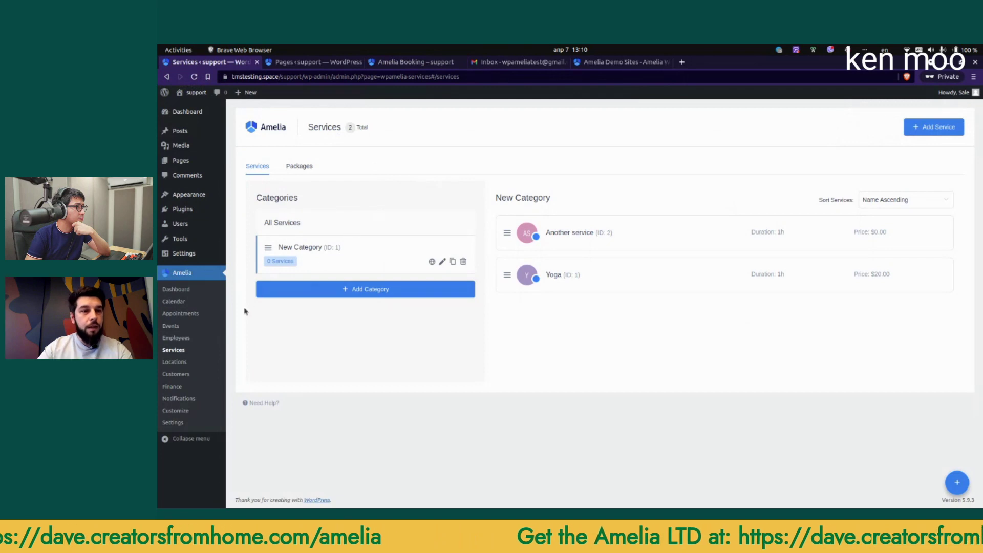
left_click(303, 167)
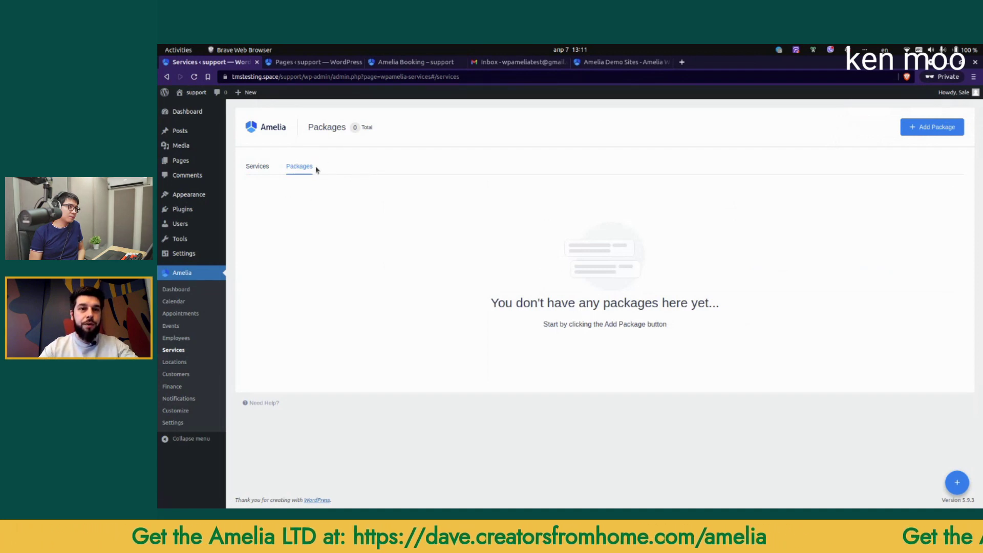
left_click(930, 129)
left_click(812, 260)
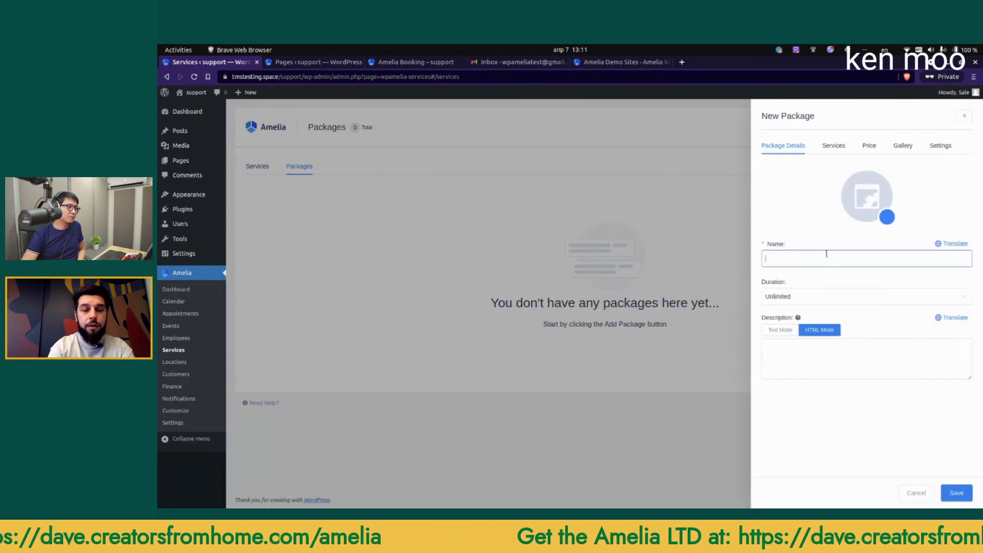
type("Multiple")
key("BackSpace")
type("le")
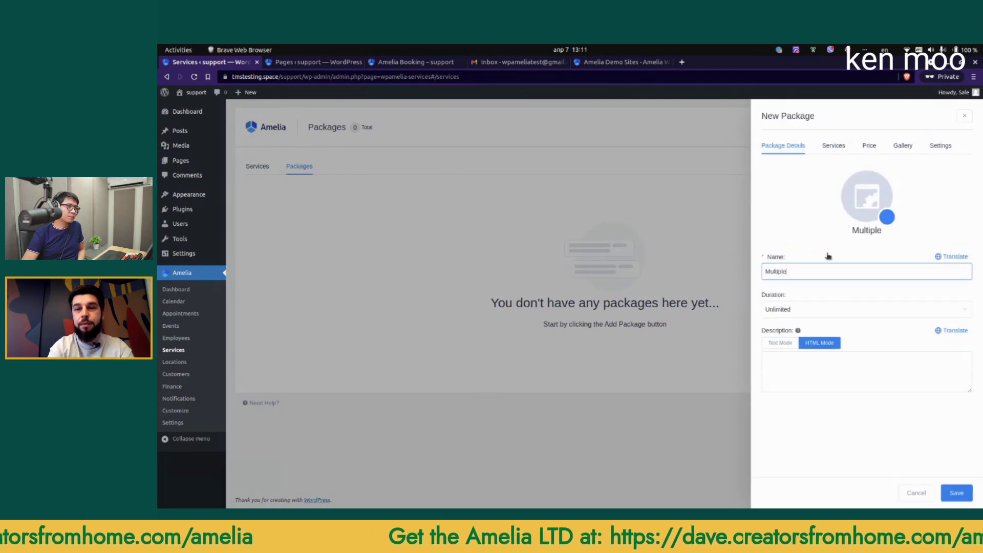
type(" Yoga sessions")
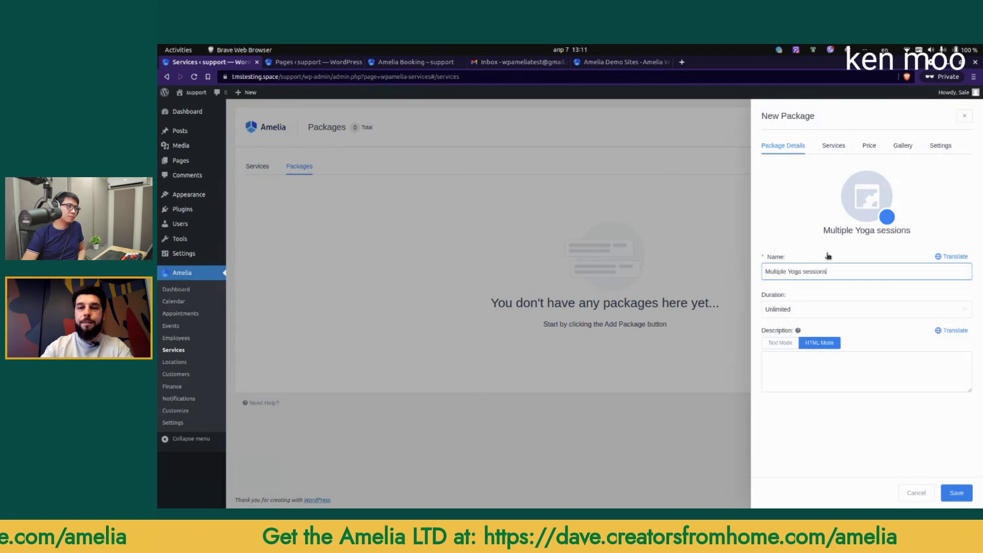
left_click(813, 308)
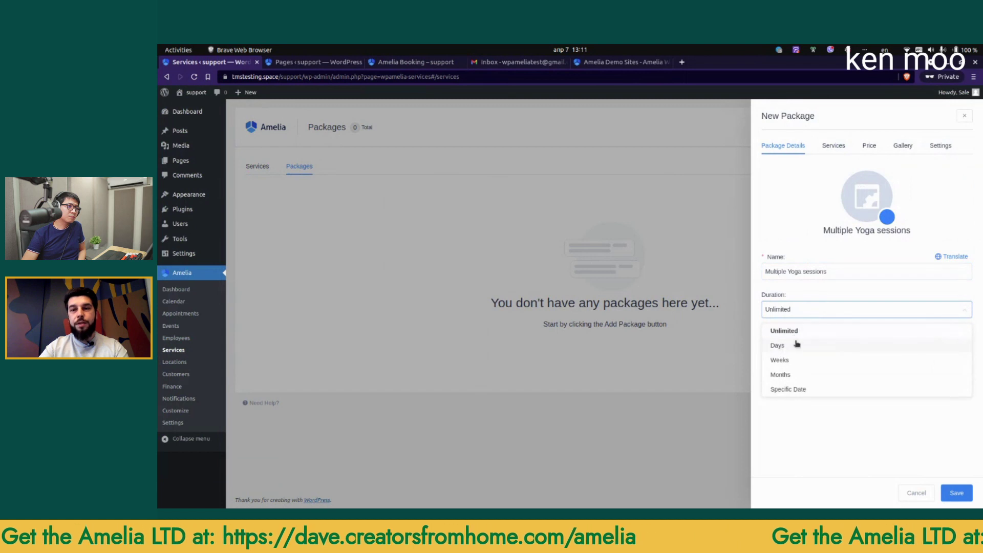
left_click(796, 346)
left_click(921, 352)
type("7")
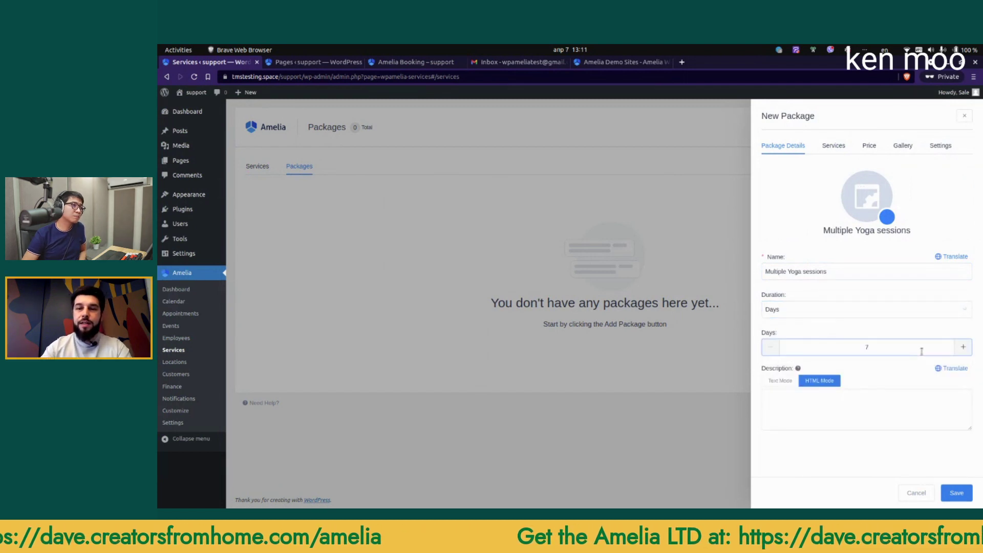
left_click(835, 148)
left_click(826, 172)
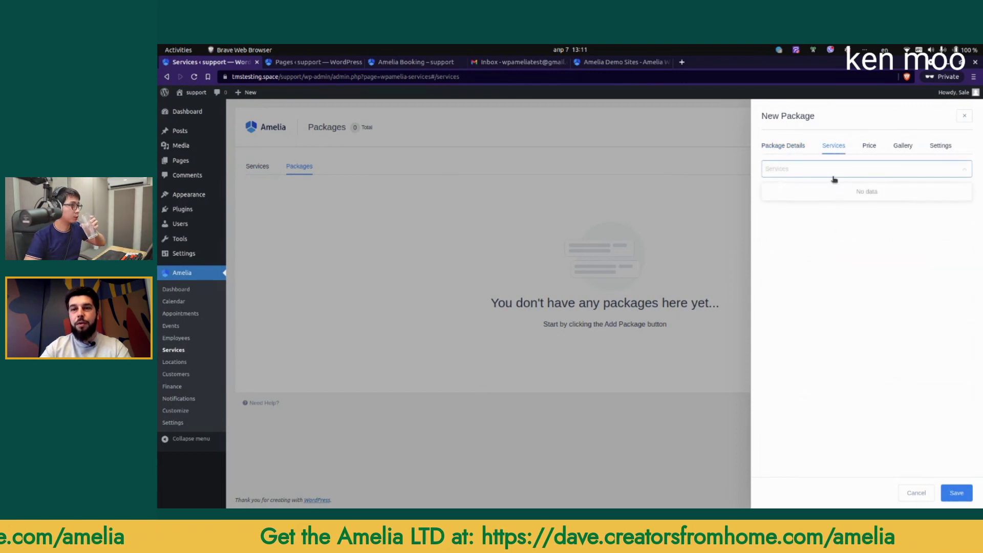
left_click(916, 493)
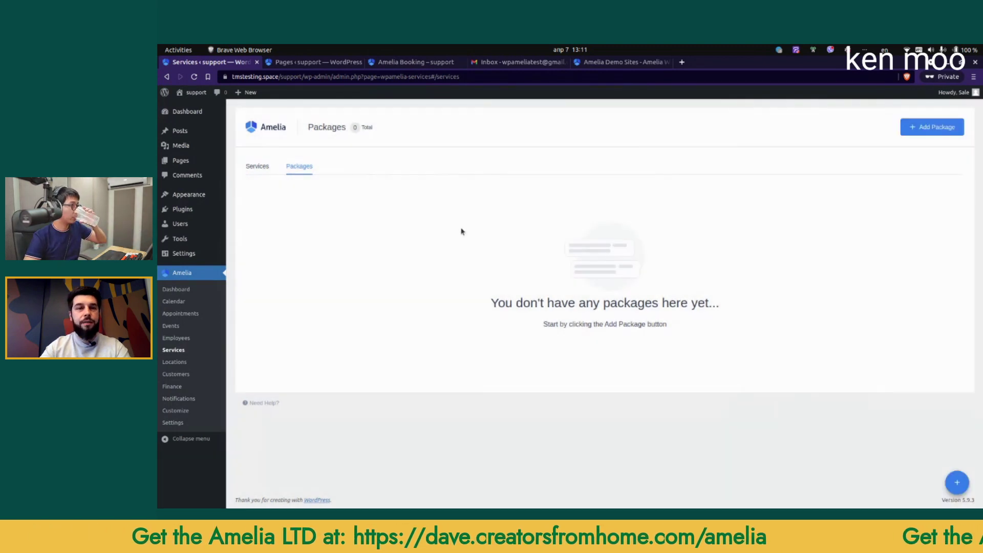
left_click(258, 167)
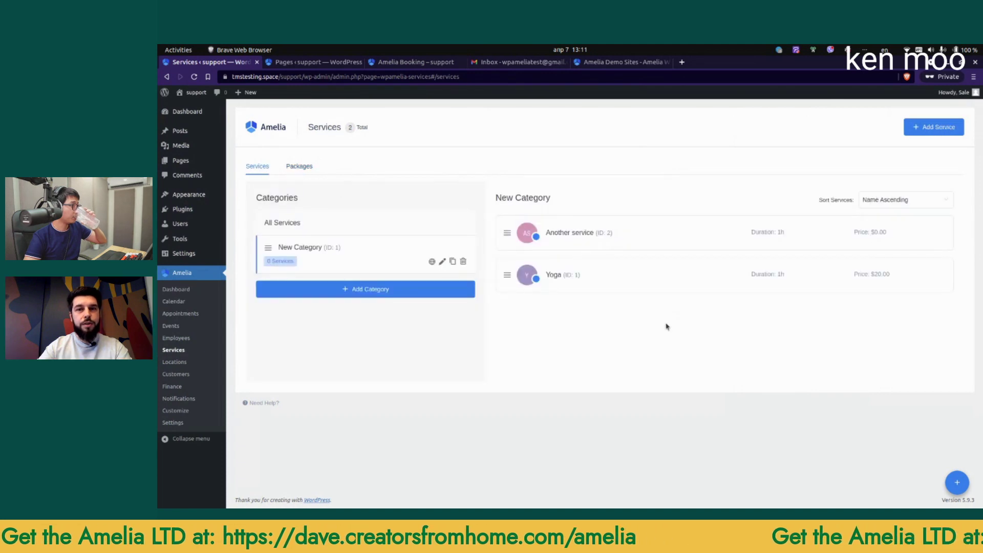
Step: Start a new package named Yoga Sessions with a duration of 7 days
left_click(195, 78)
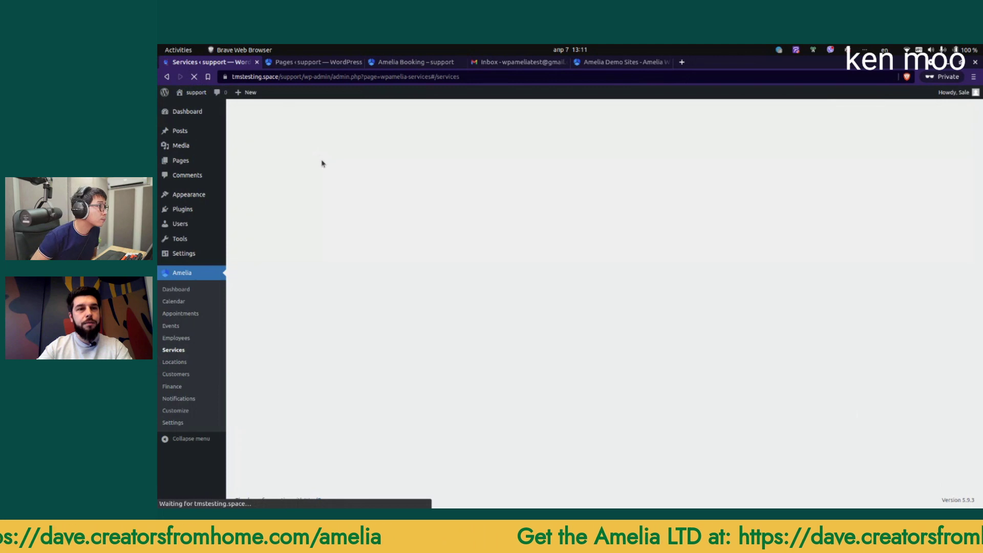
left_click(307, 166)
left_click(921, 128)
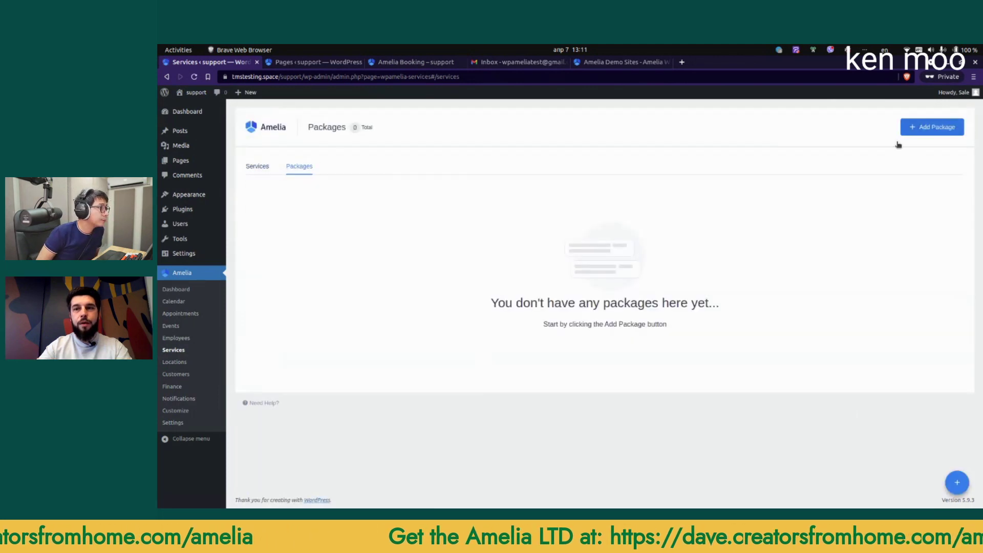
left_click(837, 260)
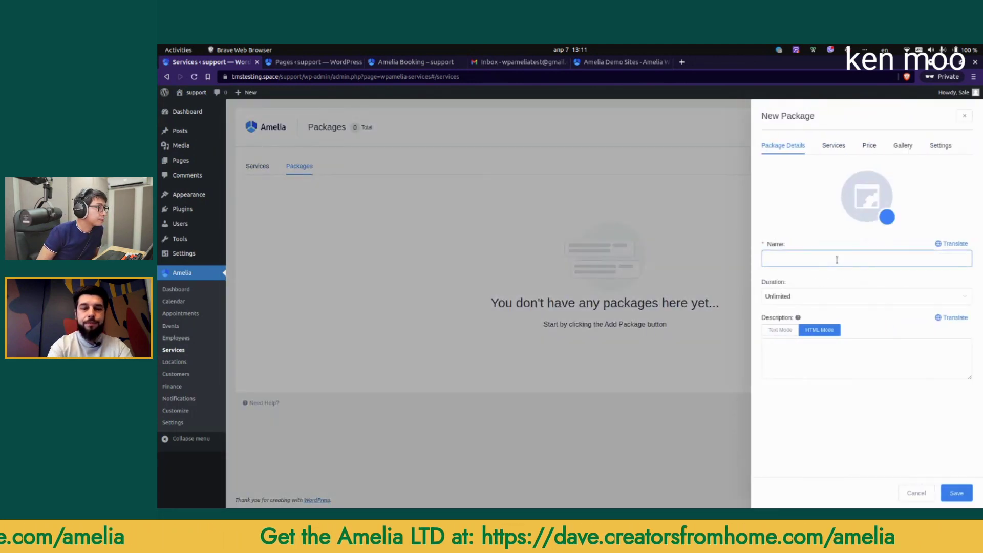
type("Yoga Sessions")
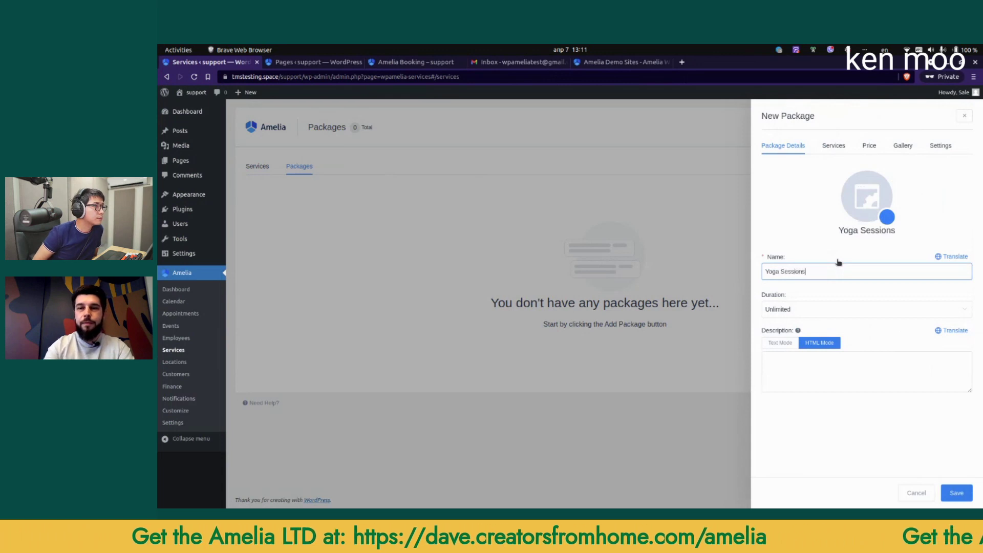
left_click(843, 312)
left_click(772, 345)
left_click(883, 352)
type("7")
Step: Add Yoga to the package with 10 appointments, minimum bookings 0 and maximum 10
left_click(833, 146)
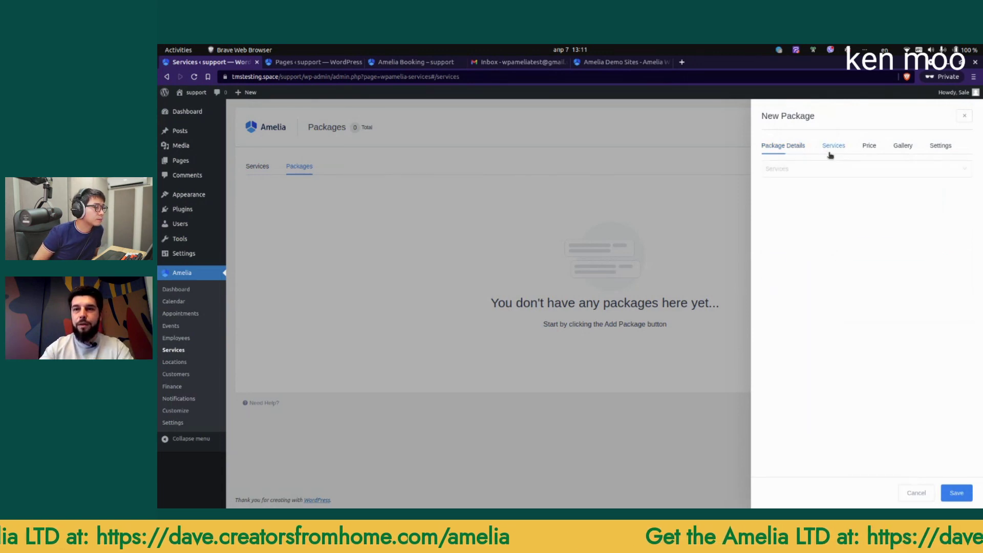
left_click(789, 221)
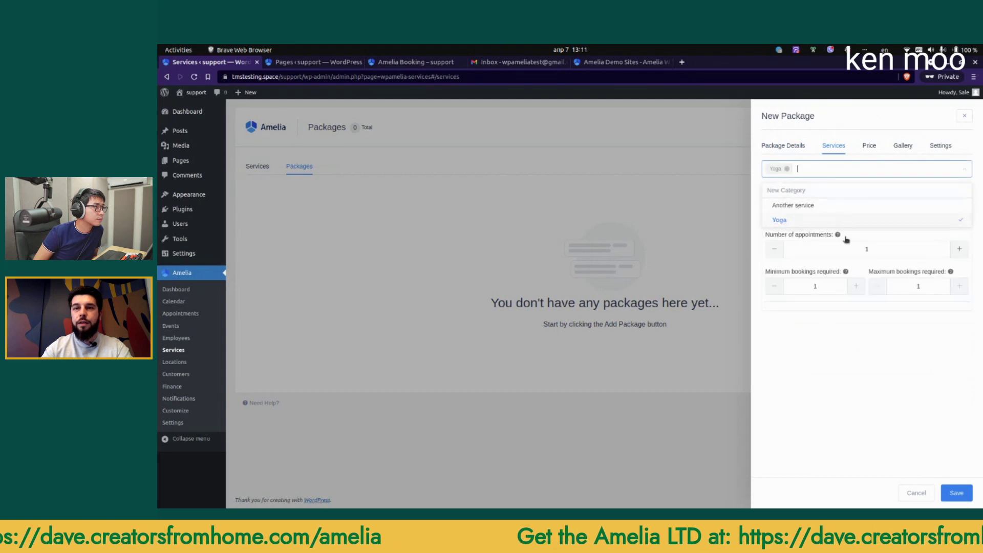
left_click_drag(868, 285, 878, 292)
left_click(959, 250)
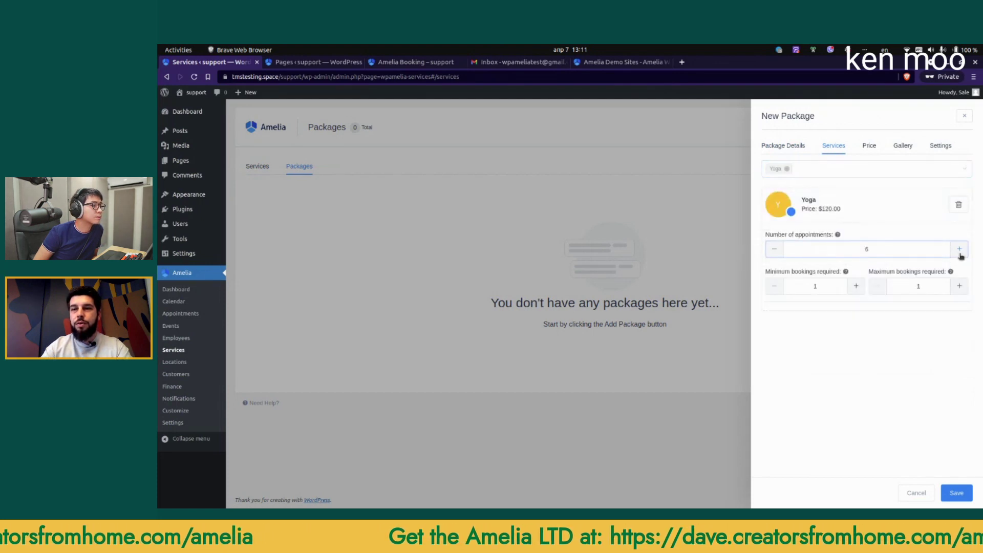
left_click(960, 254)
left_click(960, 254)
left_click(960, 254)
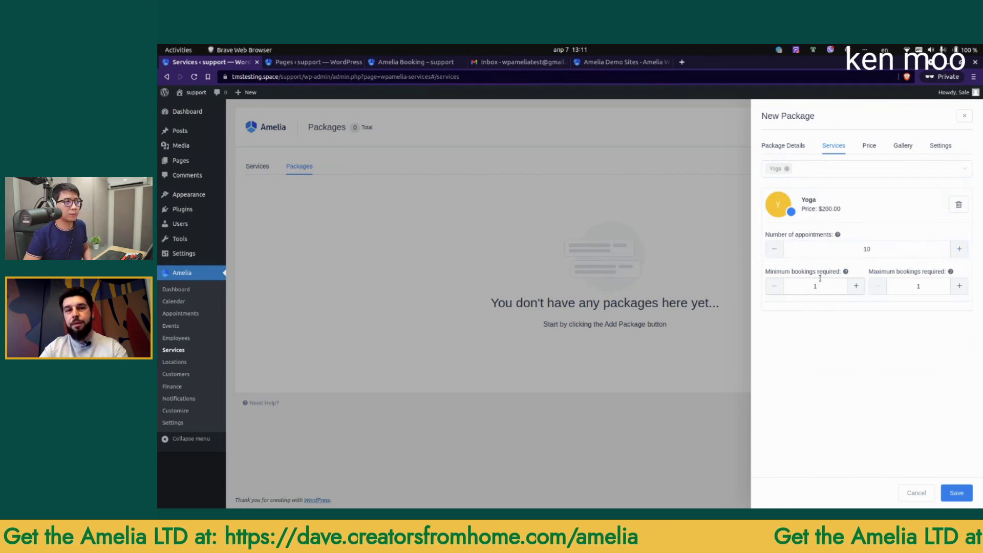
left_click(774, 285)
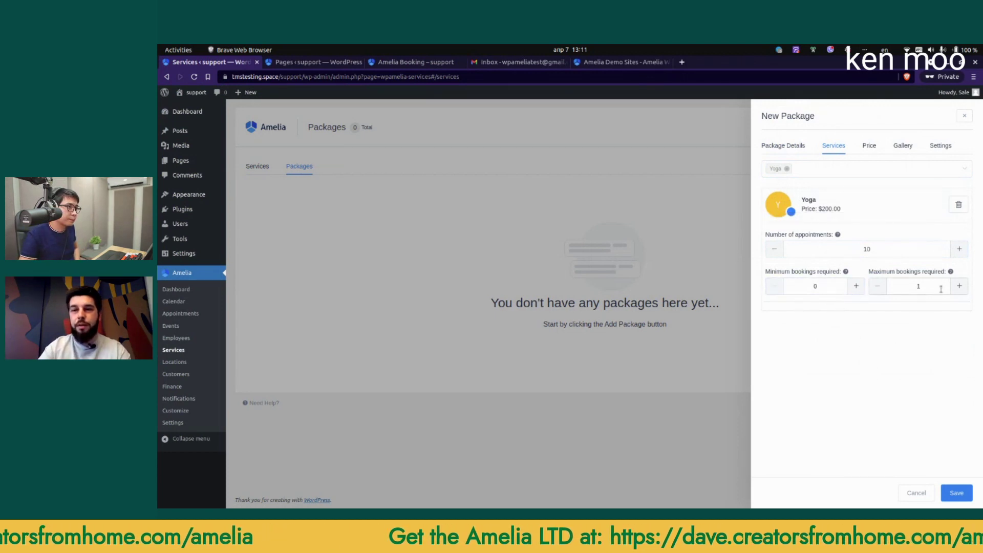
left_click(925, 288)
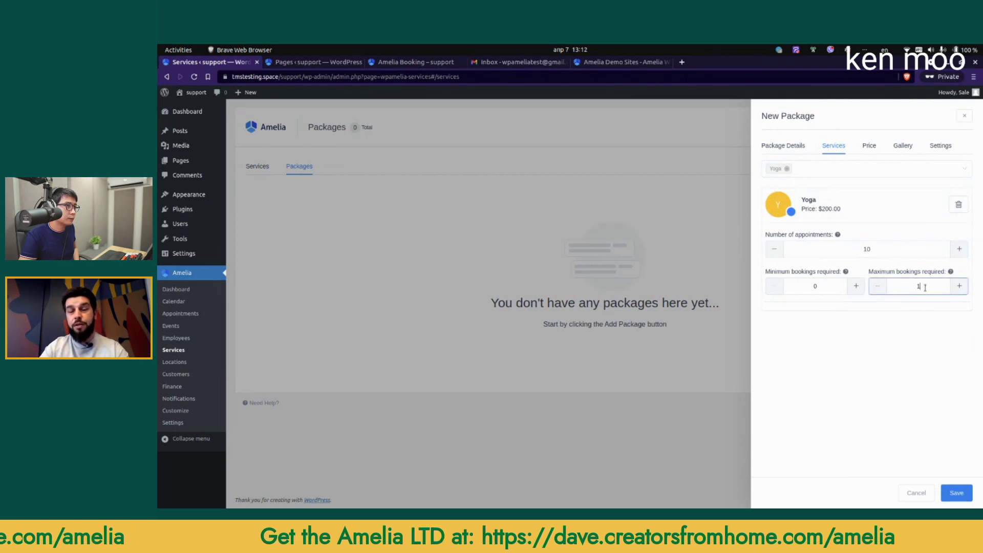
double_click(960, 288)
left_click(958, 286)
Step: Give the package a custom price with a 20% discount and save it
left_click(868, 148)
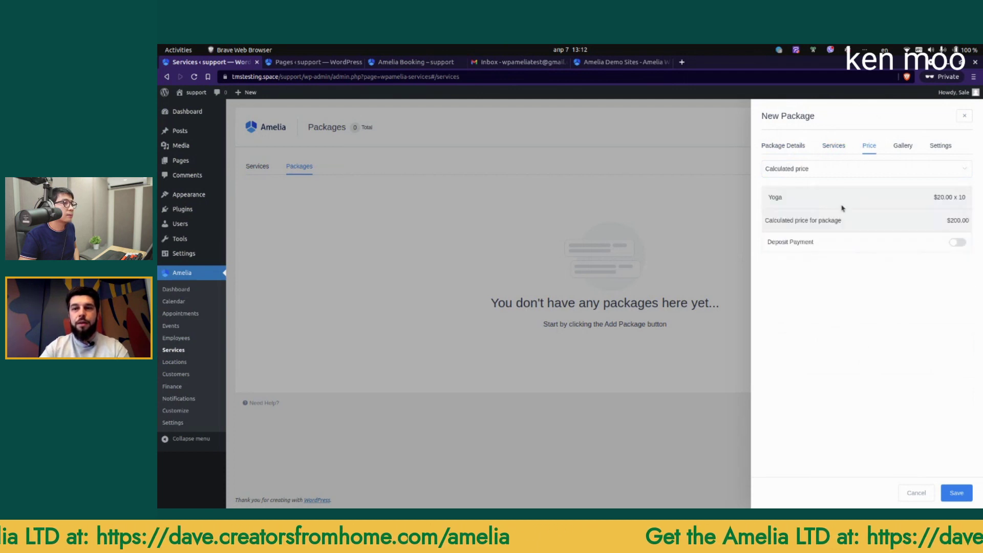
left_click(808, 169)
left_click(802, 189)
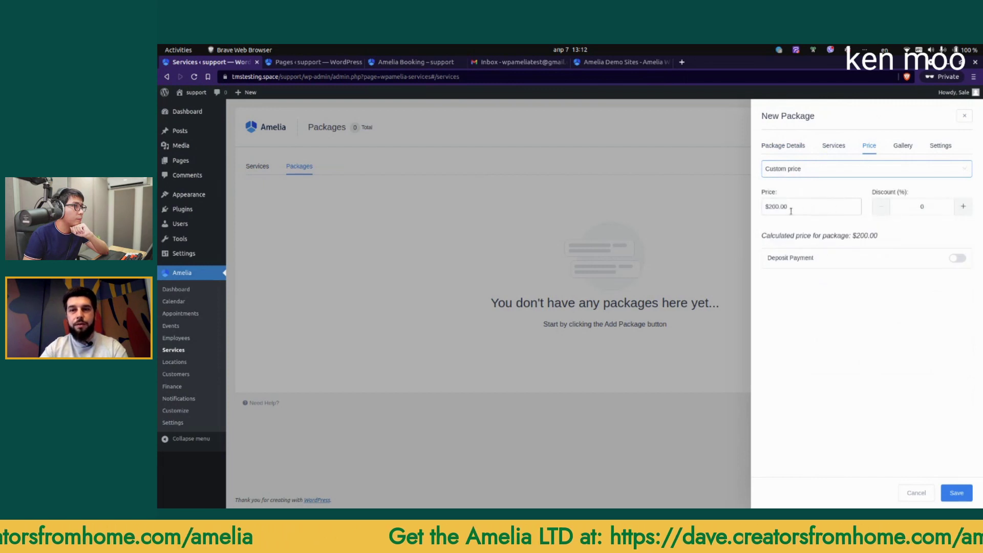
left_click(921, 207)
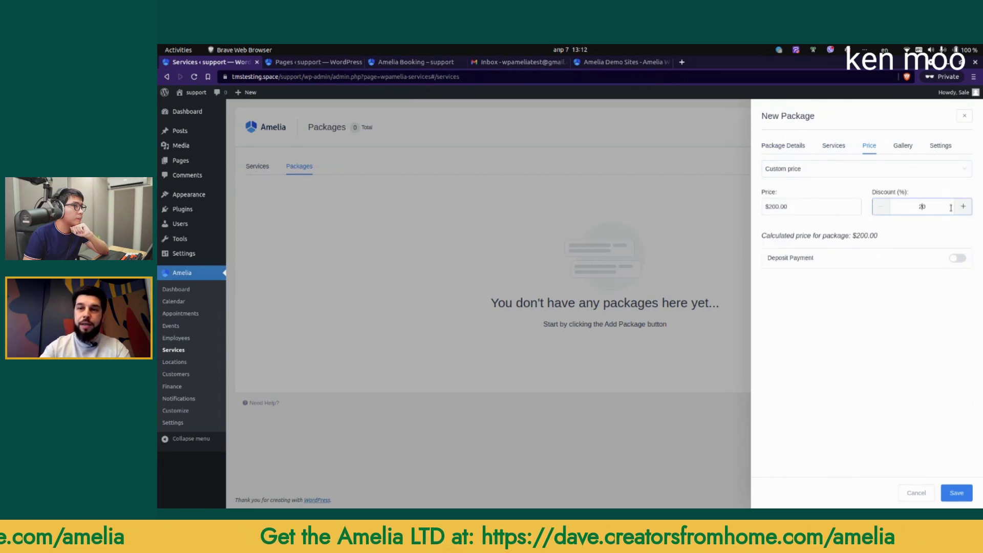
left_click(909, 230)
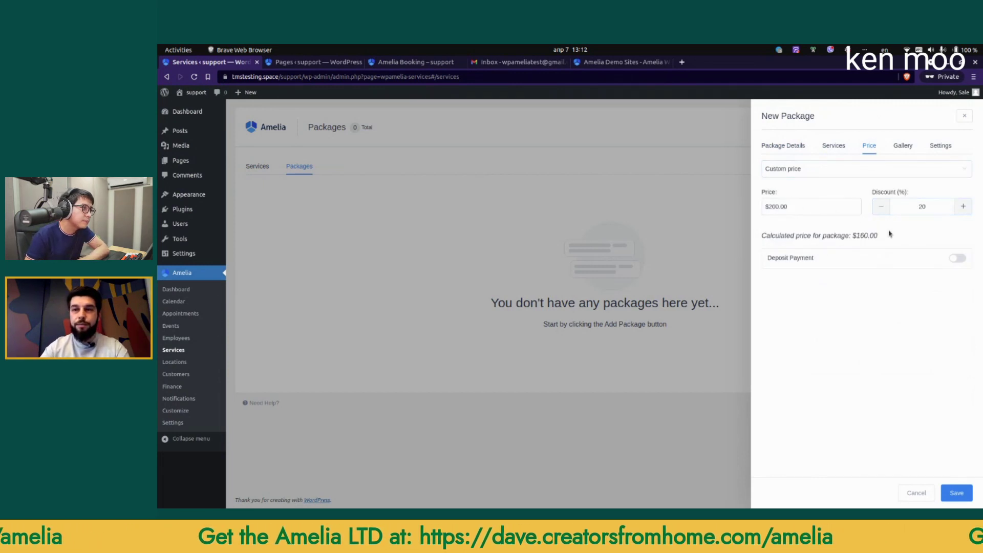
left_click(957, 495)
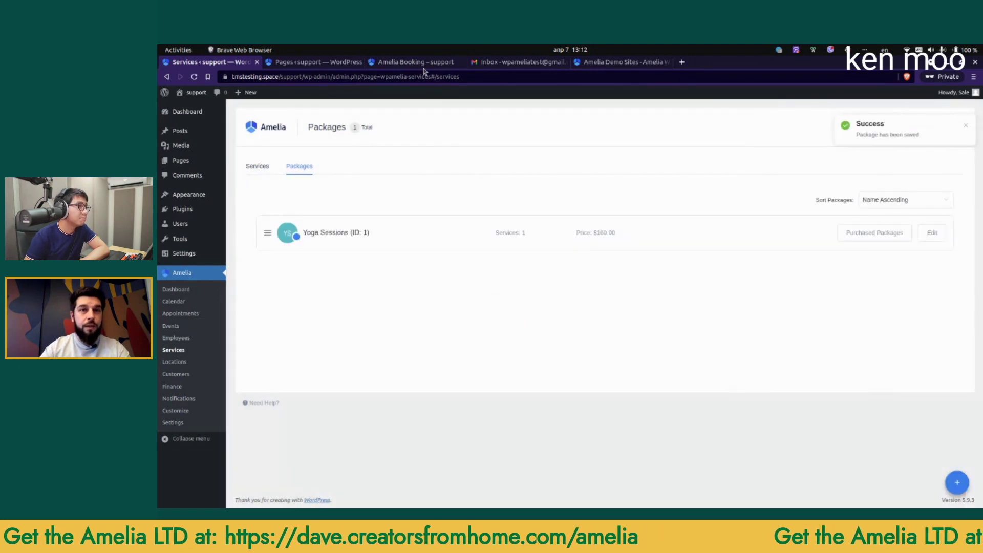
left_click(423, 63)
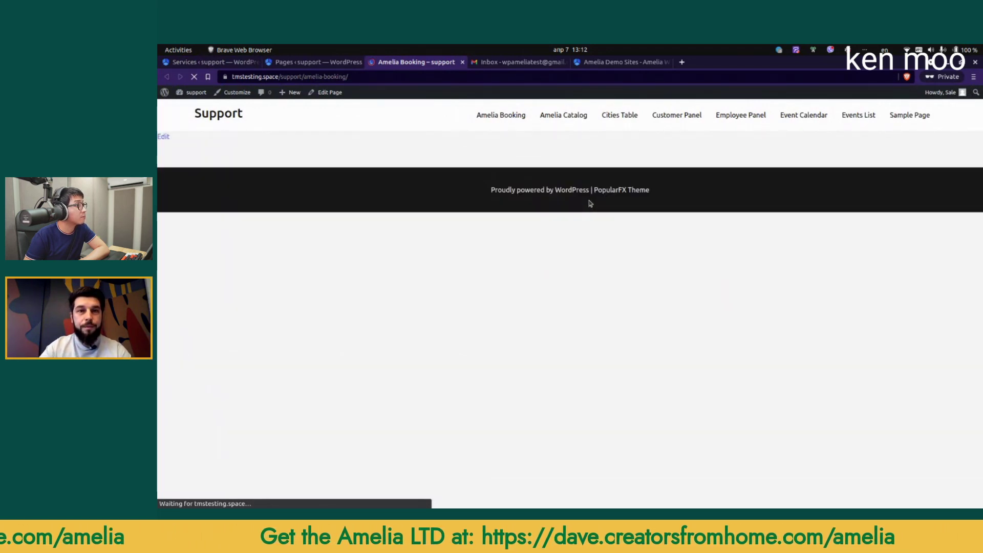
Step: Choose Yoga's Yoga Sessions package and schedule a Yoga appointment on April 14 at 1:00 pm
left_click(571, 223)
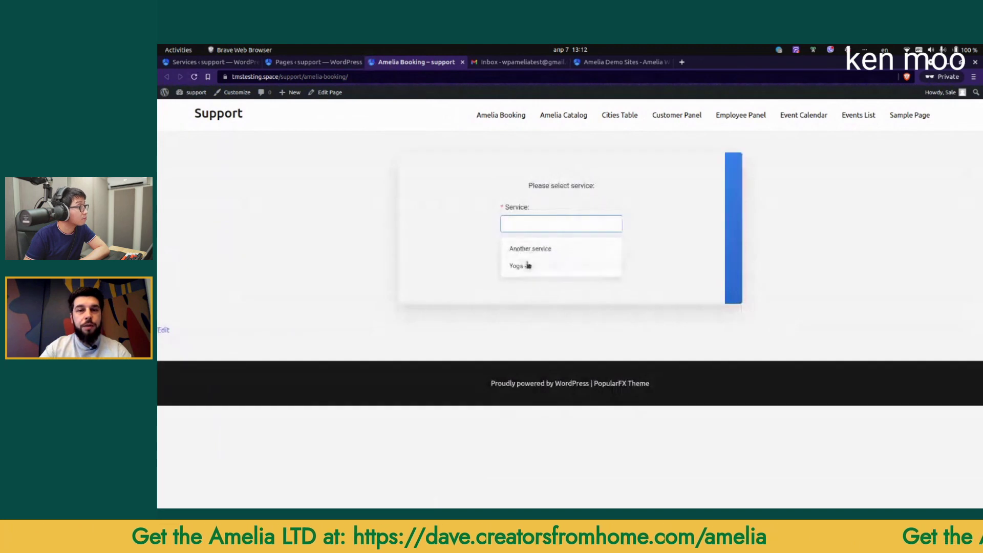
left_click(528, 265)
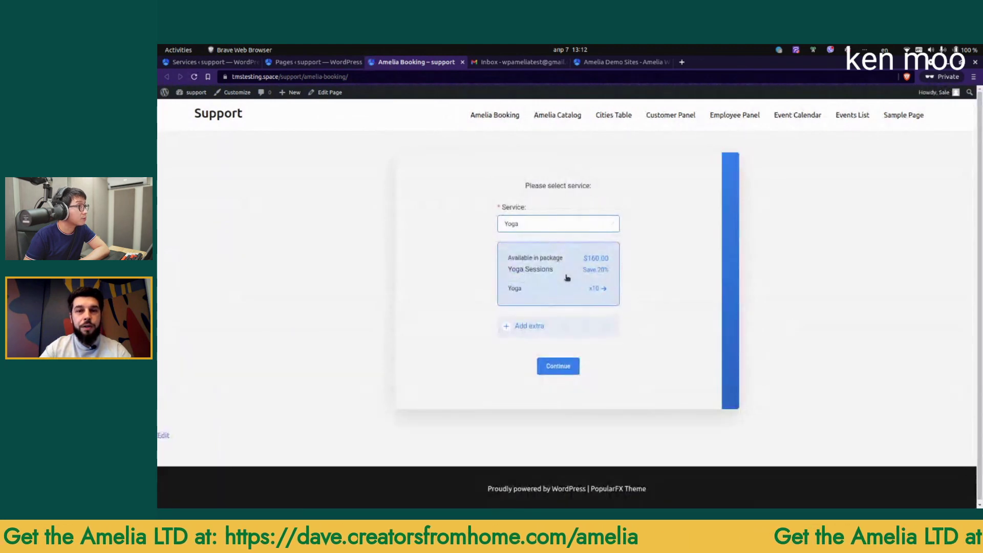
left_click(567, 277)
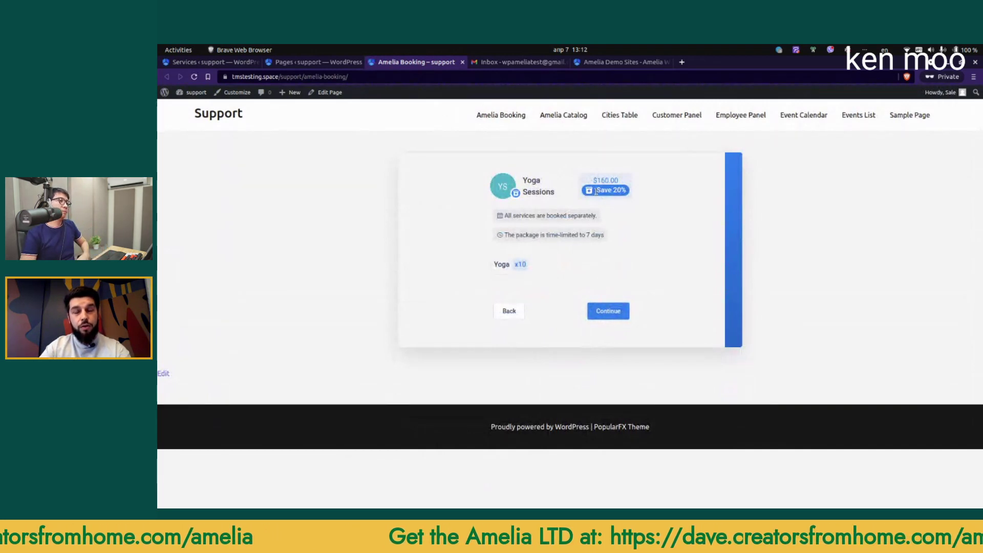
left_click(617, 310)
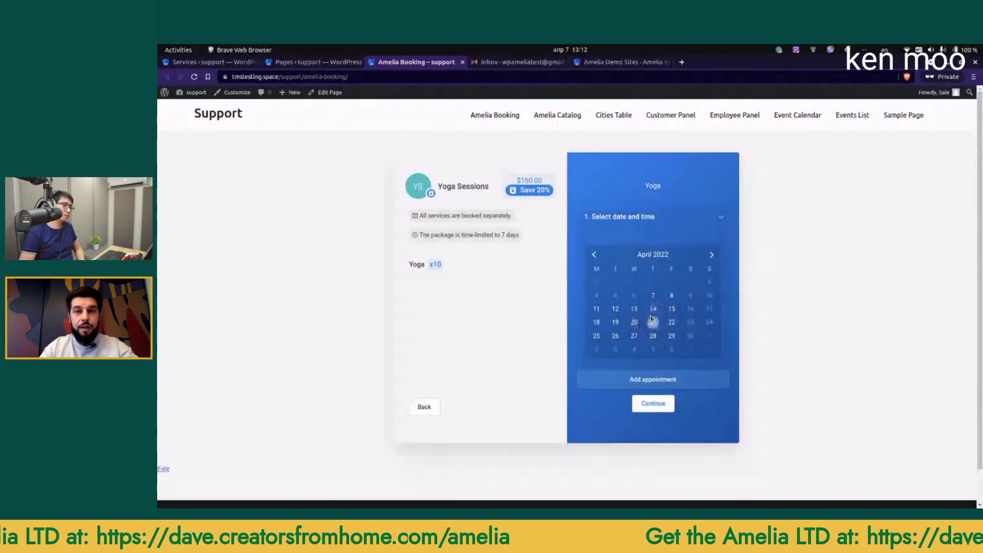
left_click(653, 308)
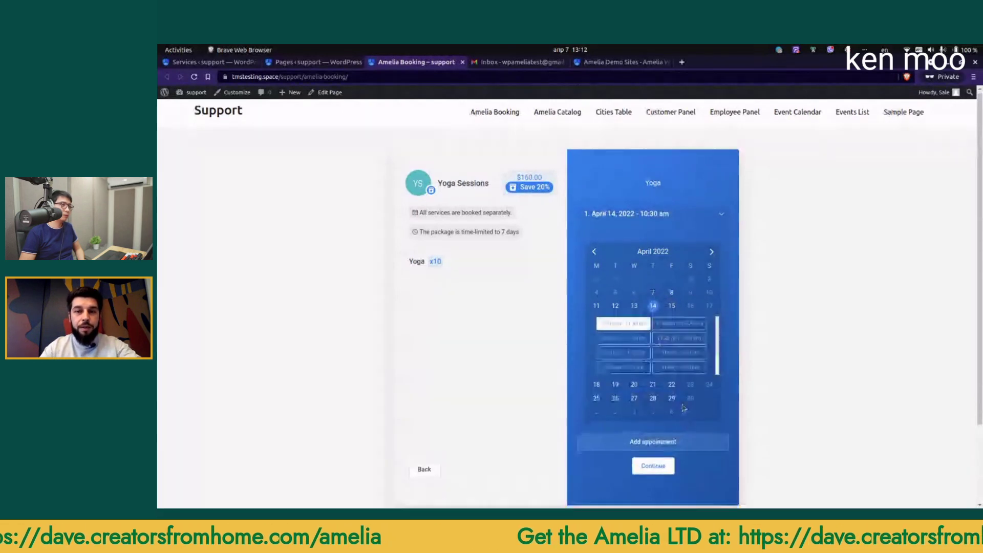
left_click(670, 283)
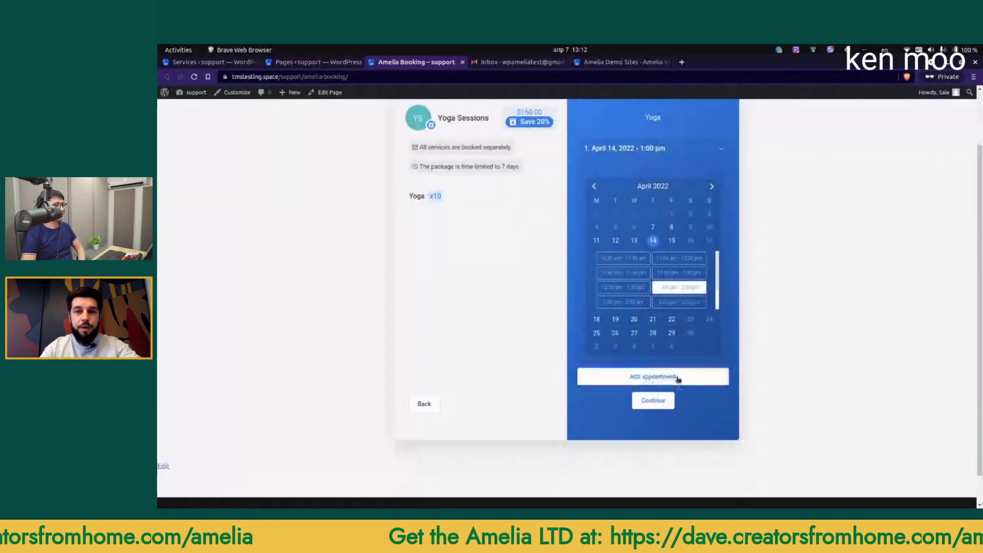
left_click(679, 378)
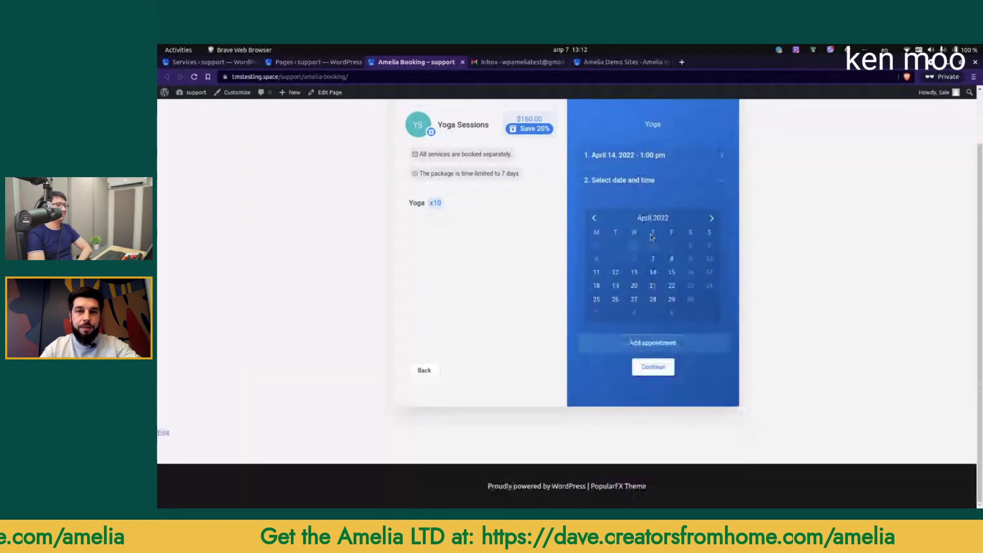
left_click(652, 368)
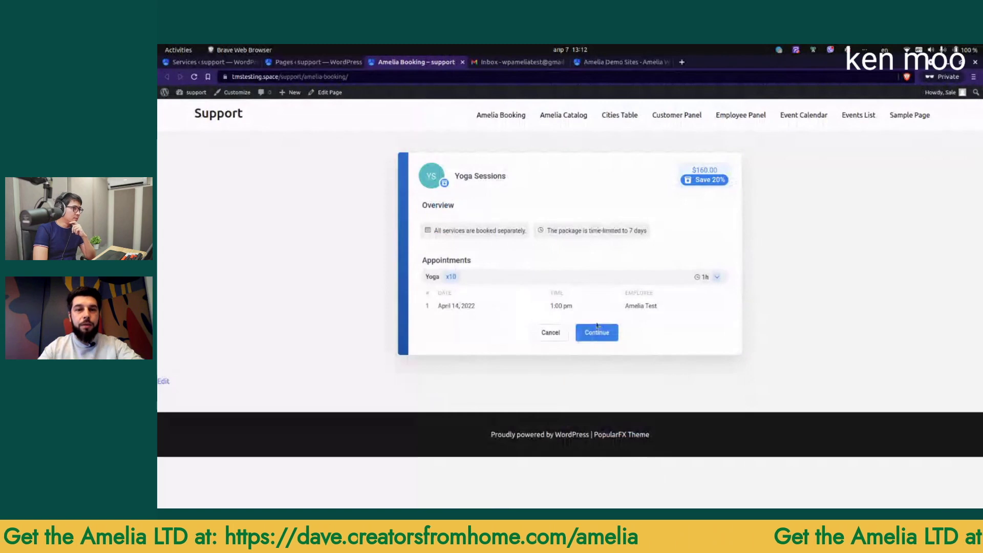
left_click(603, 333)
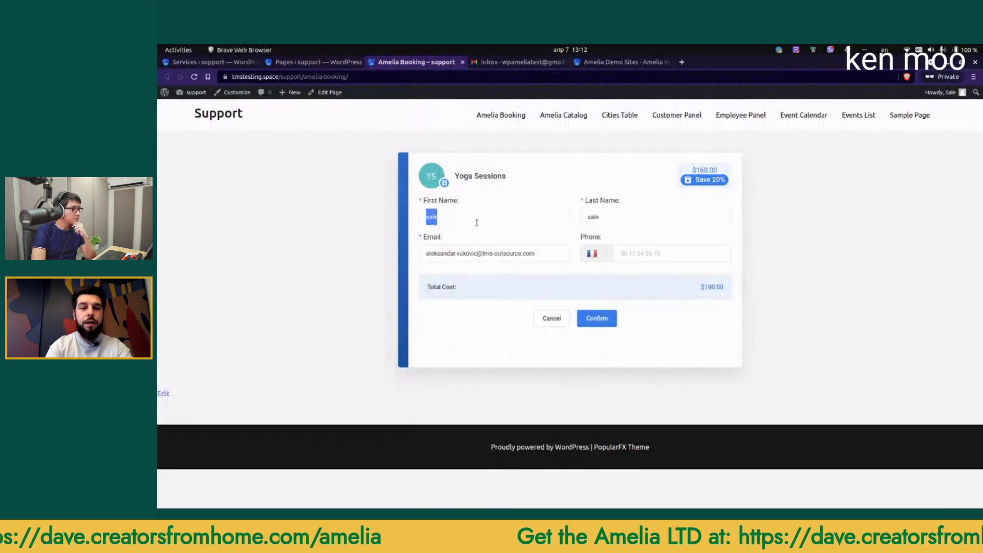
Step: Fill in the test customer's first name, last name and e-mail, then confirm the $160.00 booking
type("Amelia")
key("Tab")
type("C")
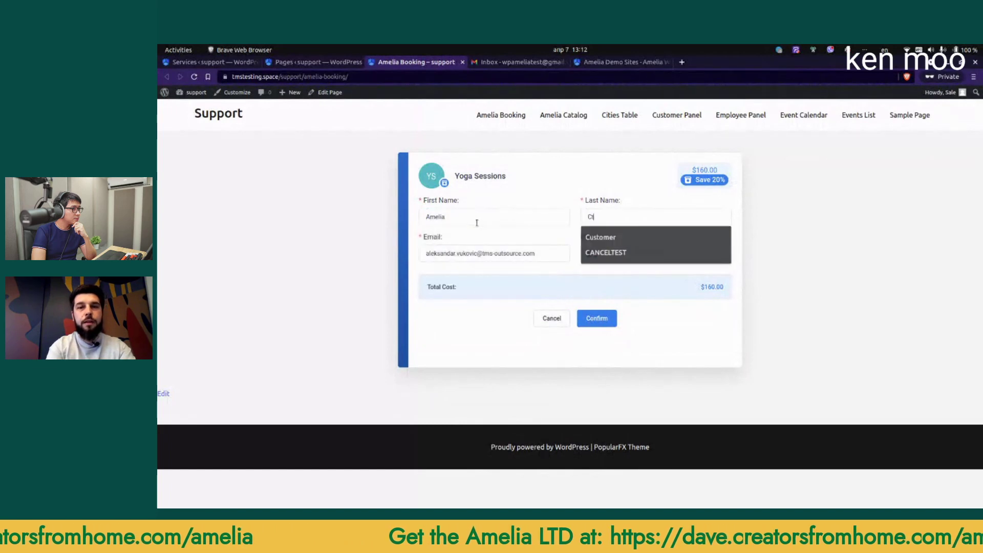
type("ustomer")
key("Tab")
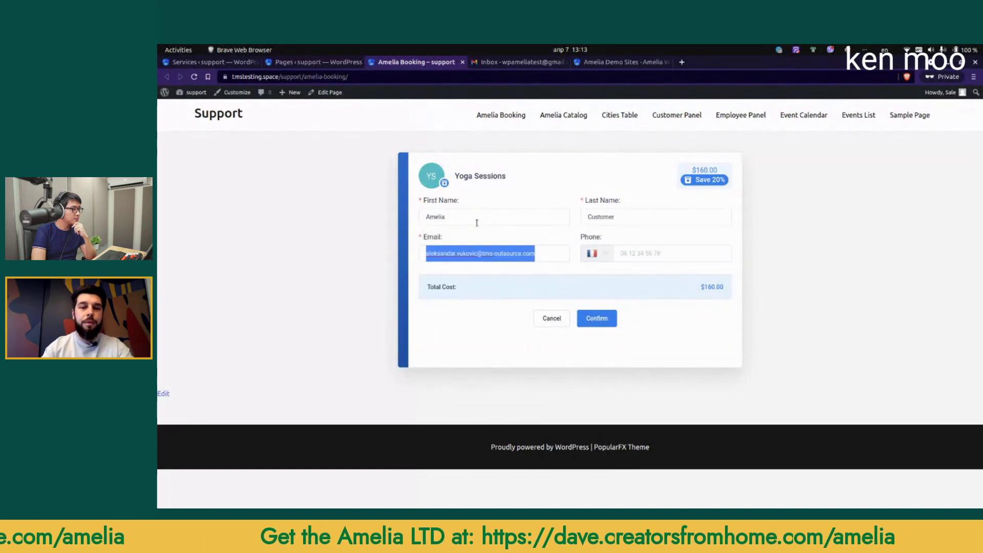
type("test")
left_click(487, 274)
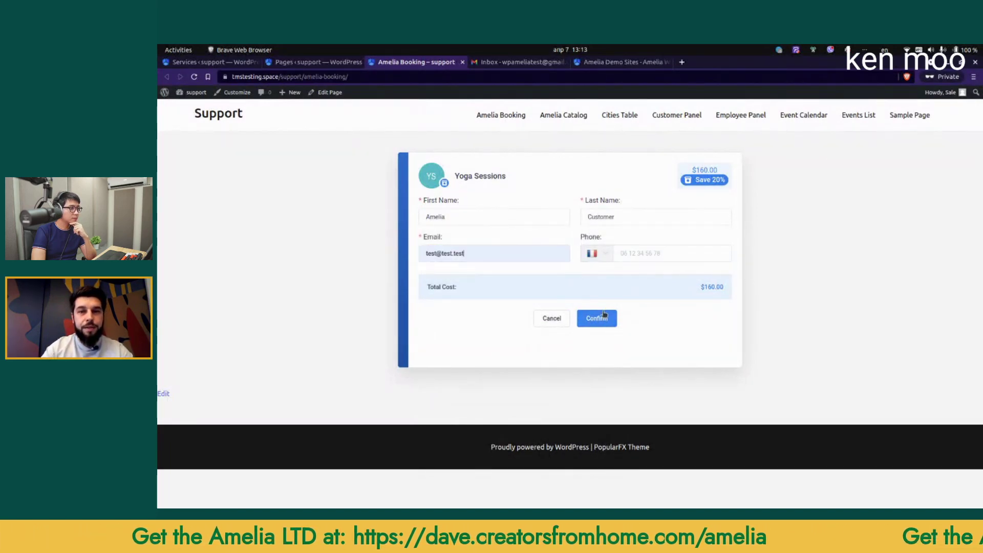
left_click(597, 318)
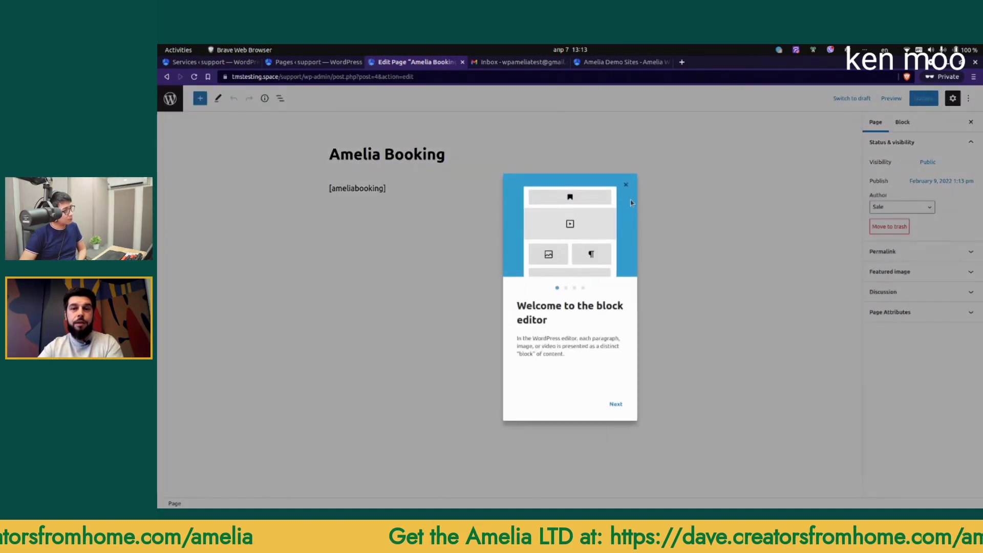
Step: Replace the [ameliabooking] shortcode with an Amelia - Catalog view block
left_click(625, 183)
left_click(403, 192)
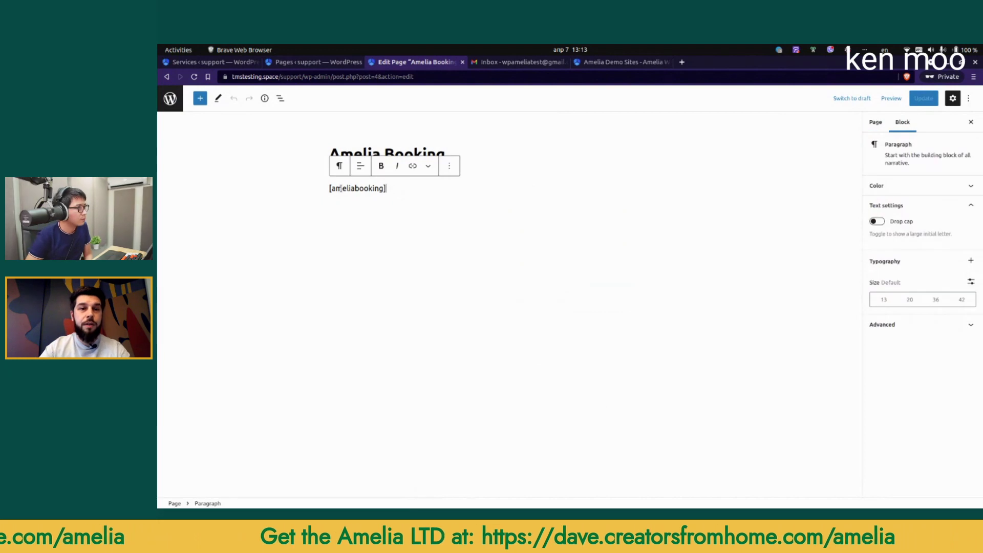
key("ctrl+a")
key("BackSpace")
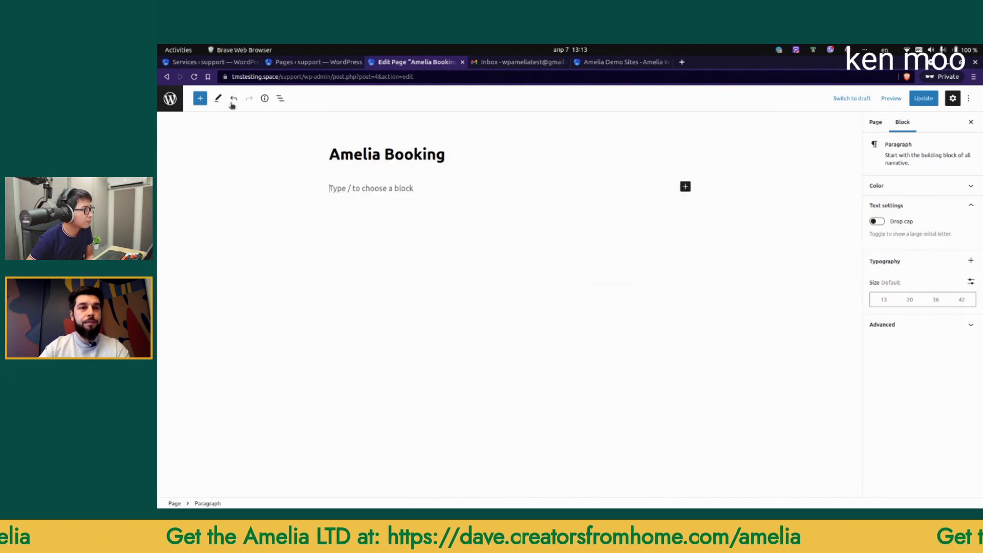
left_click(200, 98)
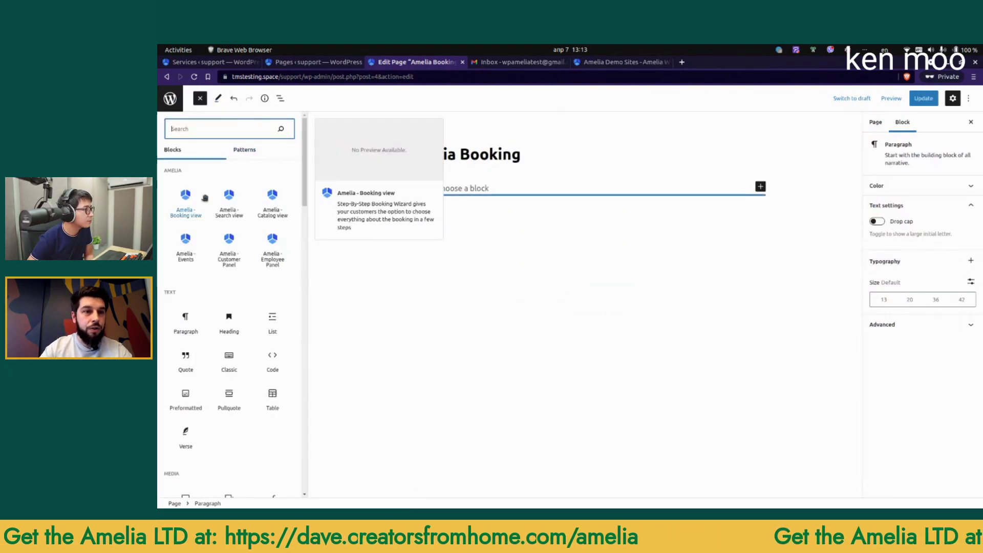
left_click(273, 197)
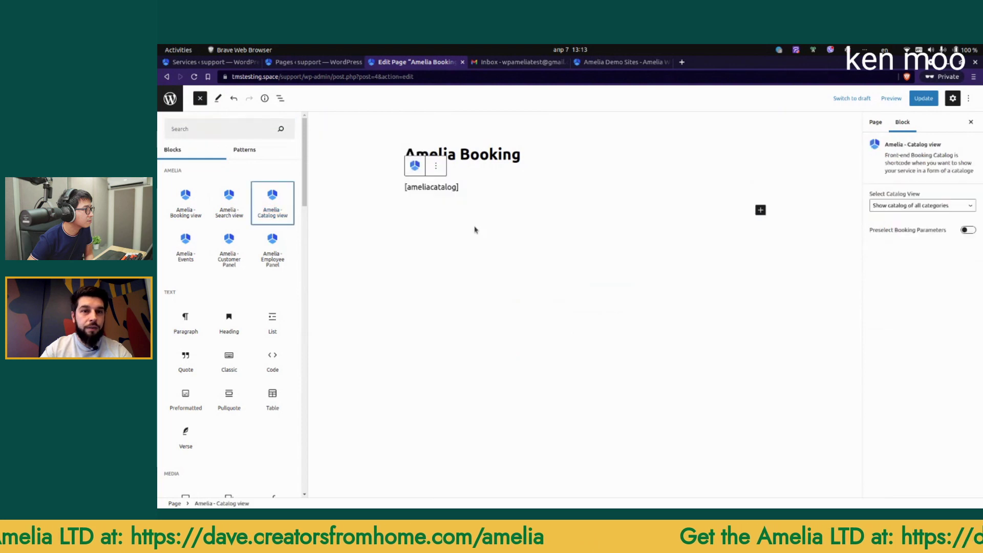
left_click(447, 186)
Step: Set the catalog block to show only the Yoga service and update the page
left_click(934, 208)
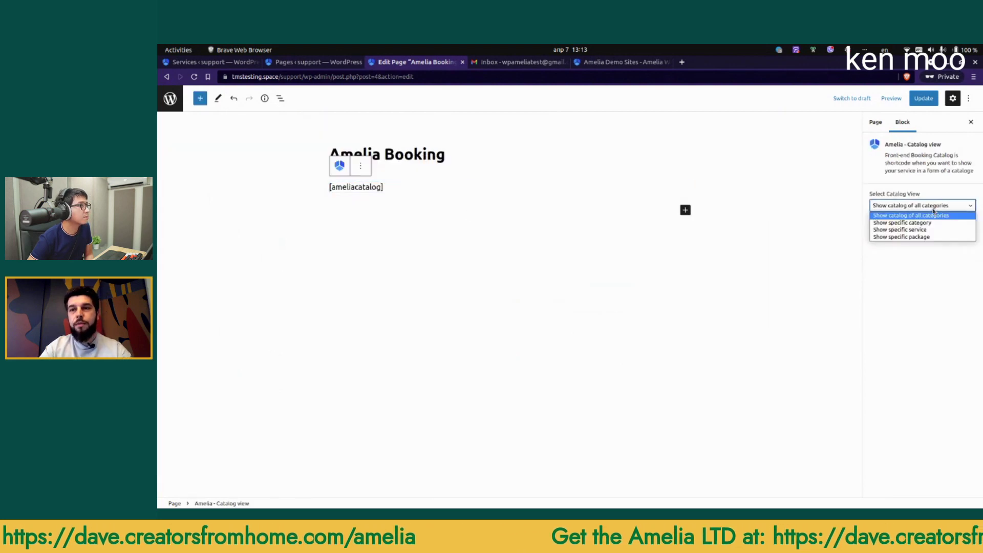
left_click(916, 230)
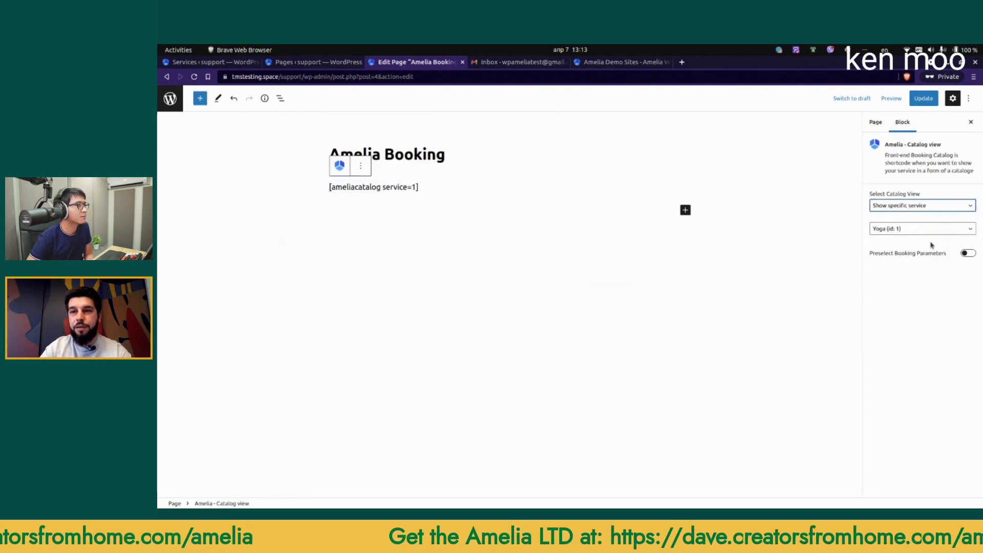
left_click(967, 254)
left_click(919, 281)
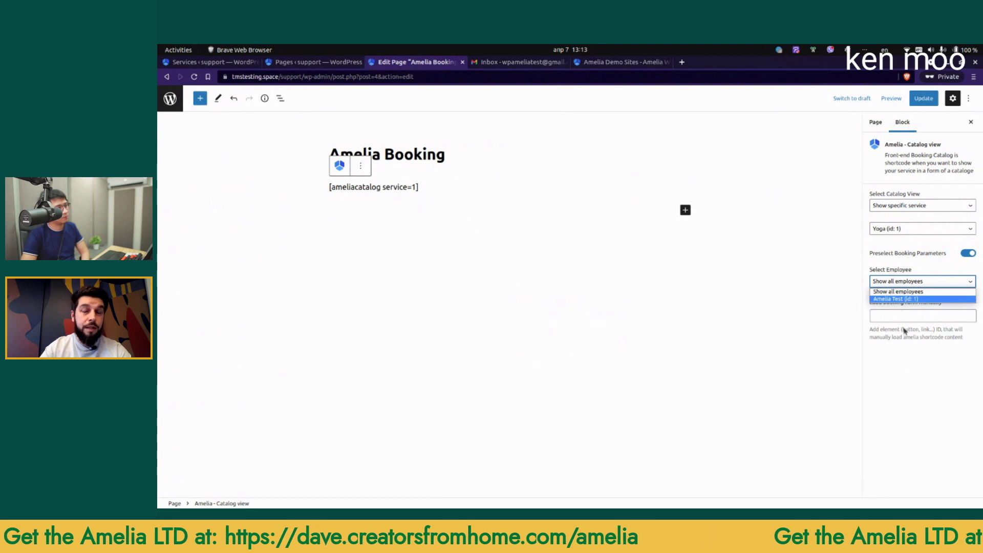
left_click(914, 372)
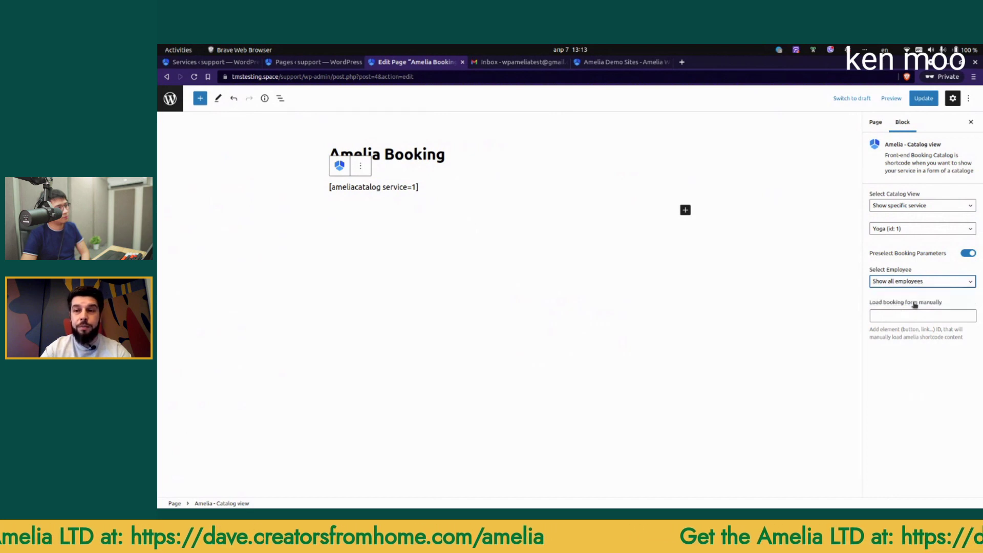
left_click(967, 253)
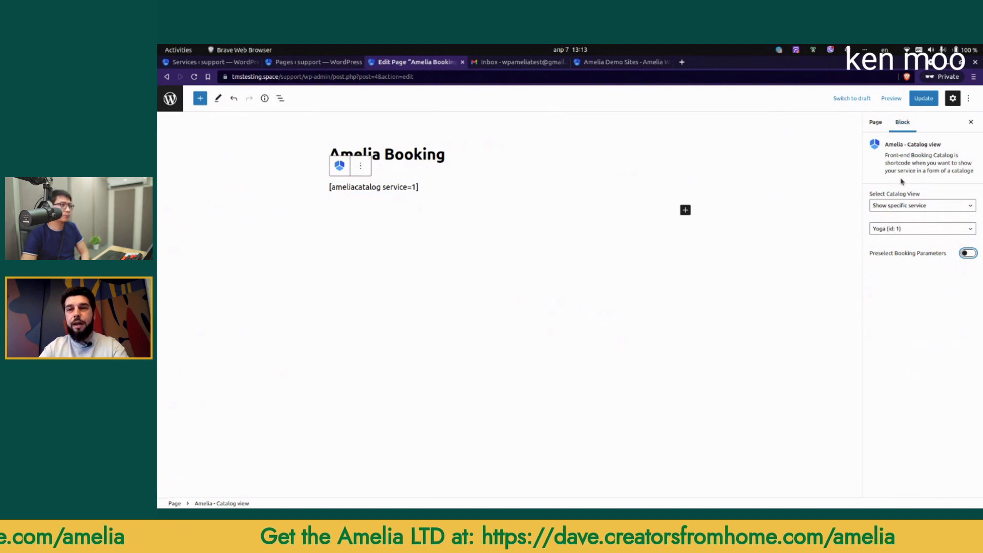
left_click(922, 99)
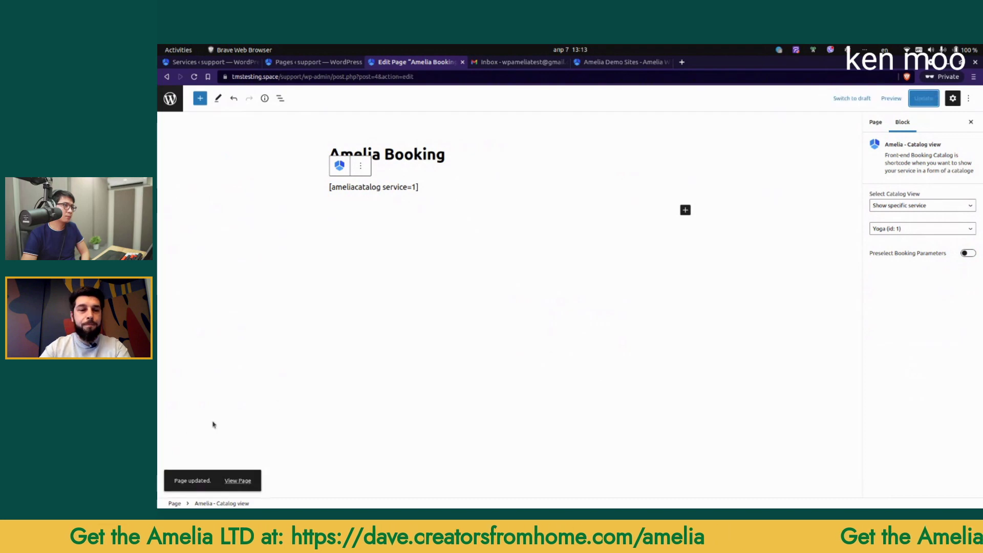
left_click(235, 481)
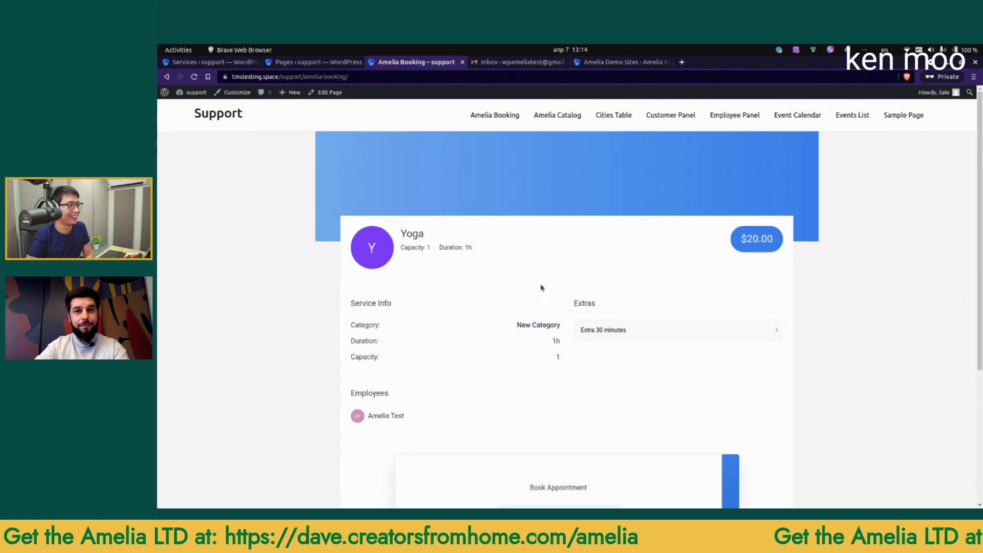
Step: Scroll through the live Yoga catalog listing ($20.00, 1h, Extra 30 minutes, test employee)
scroll(541, 287, "down", 4)
scroll(538, 294, "up", 4)
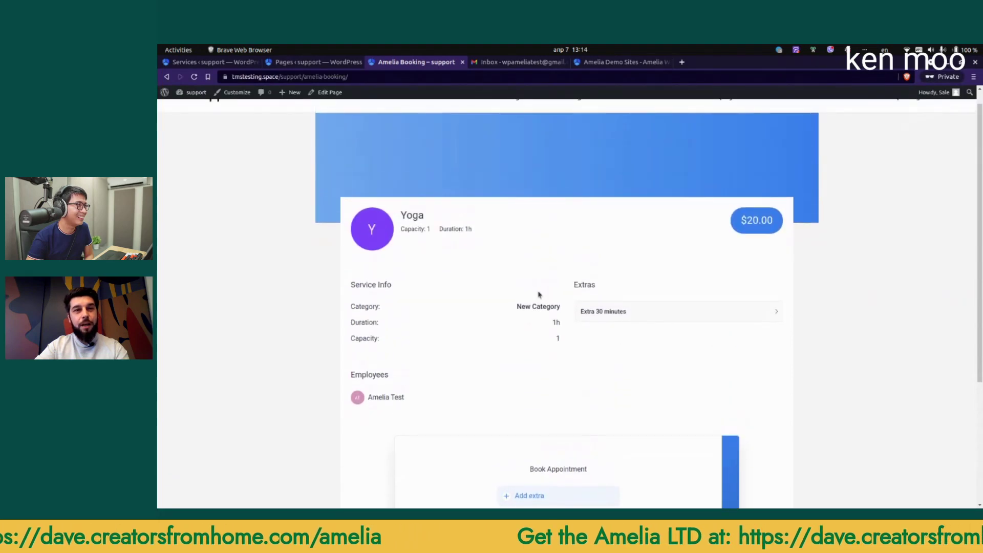
scroll(539, 294, "up", 1)
scroll(538, 296, "down", 3)
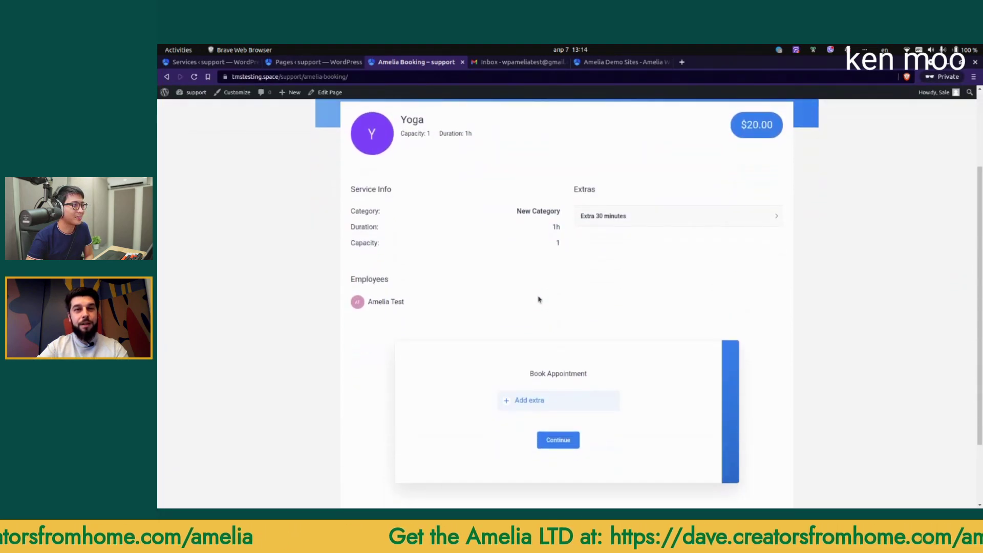
scroll(538, 300, "up", 1)
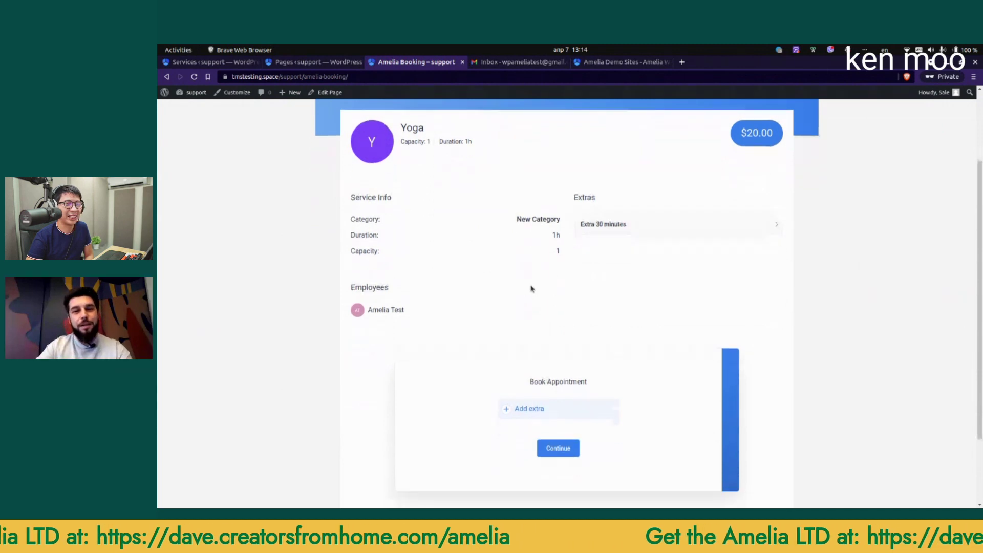
scroll(529, 287, "down", 2)
scroll(586, 278, "up", 2)
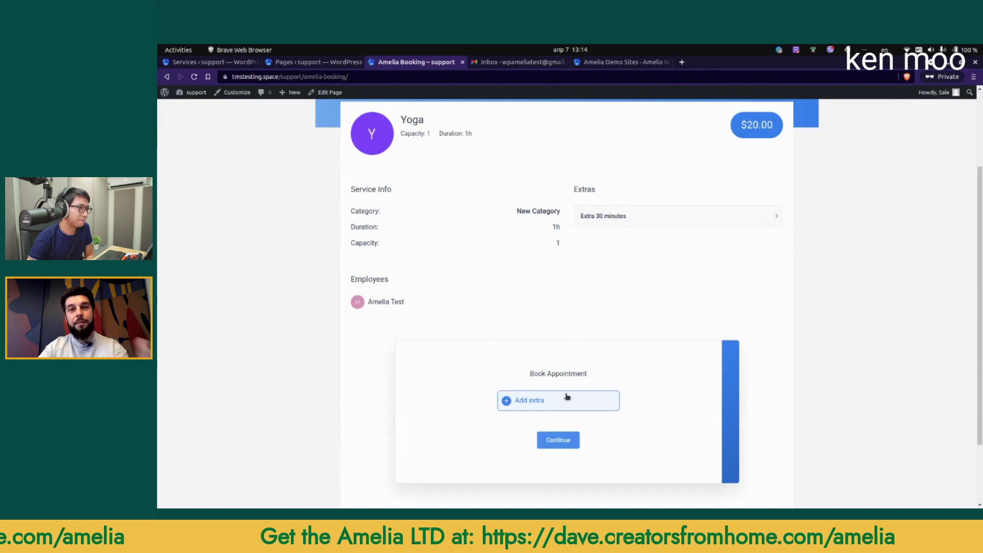
key("F5")
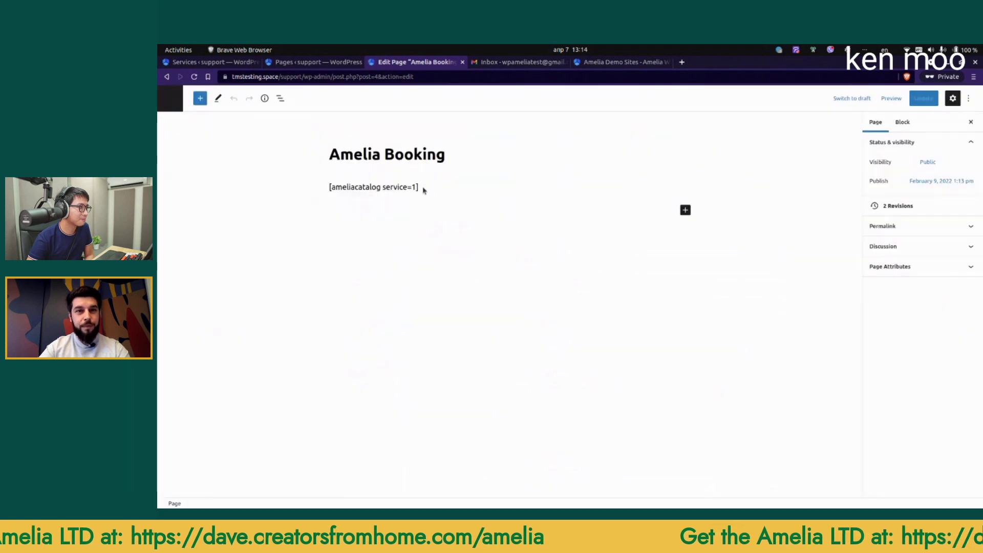
Step: Switch the catalog block back to all categories, update the page, and open New Category live
left_click(423, 190)
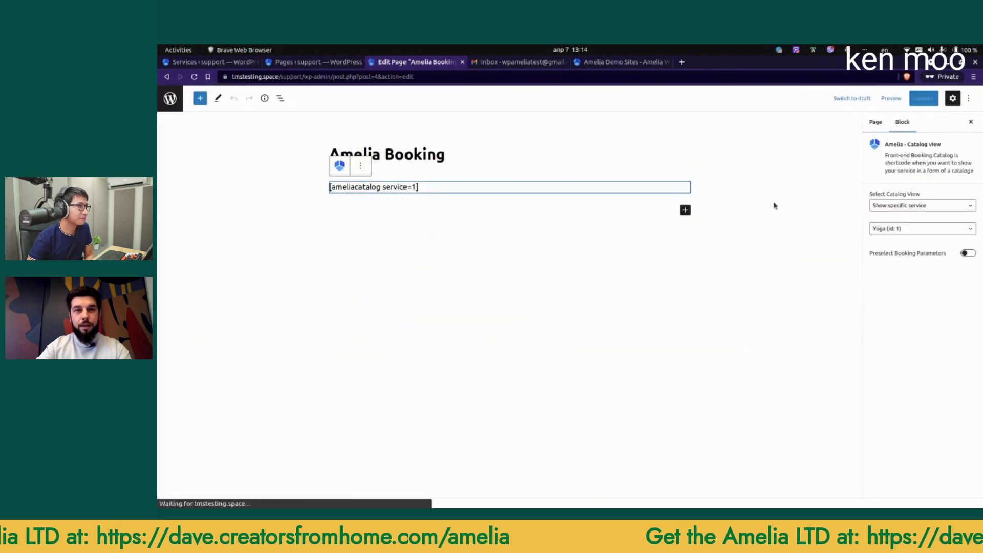
left_click(905, 228)
left_click(900, 237)
left_click(915, 207)
left_click(916, 213)
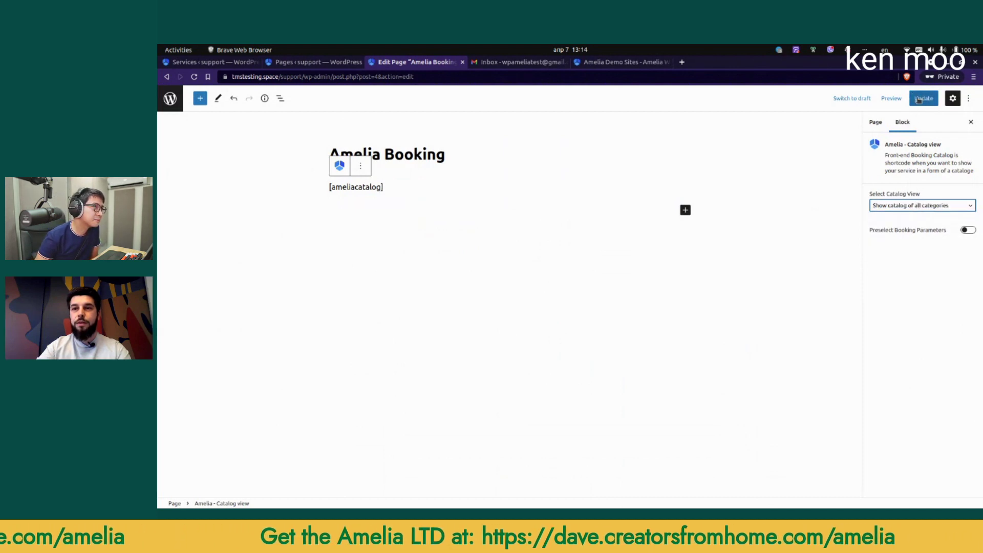
left_click(919, 101)
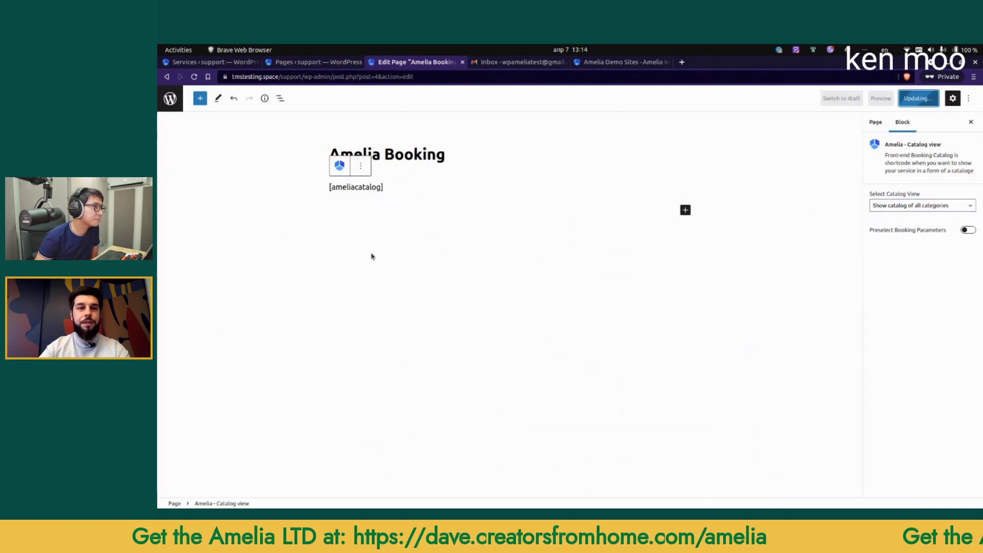
left_click(238, 480)
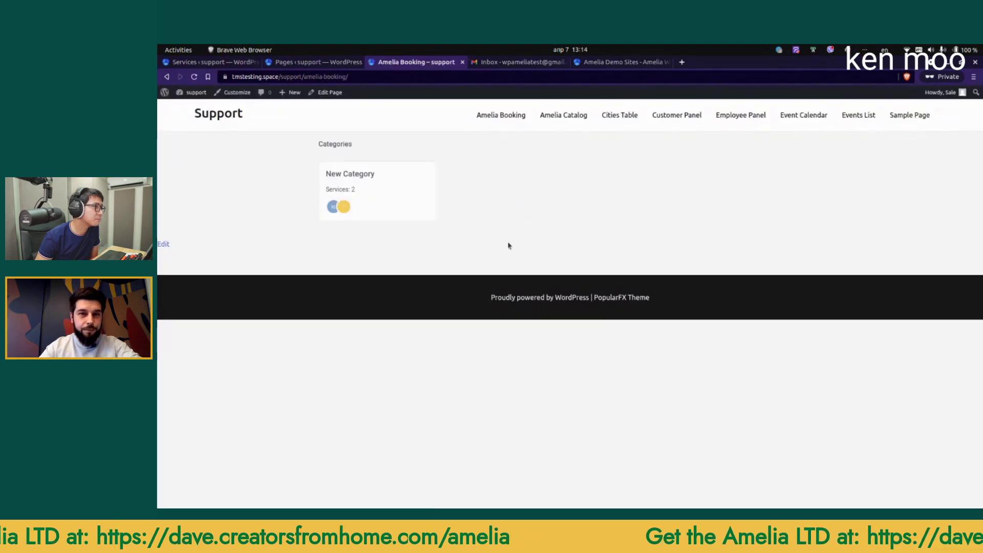
left_click(360, 191)
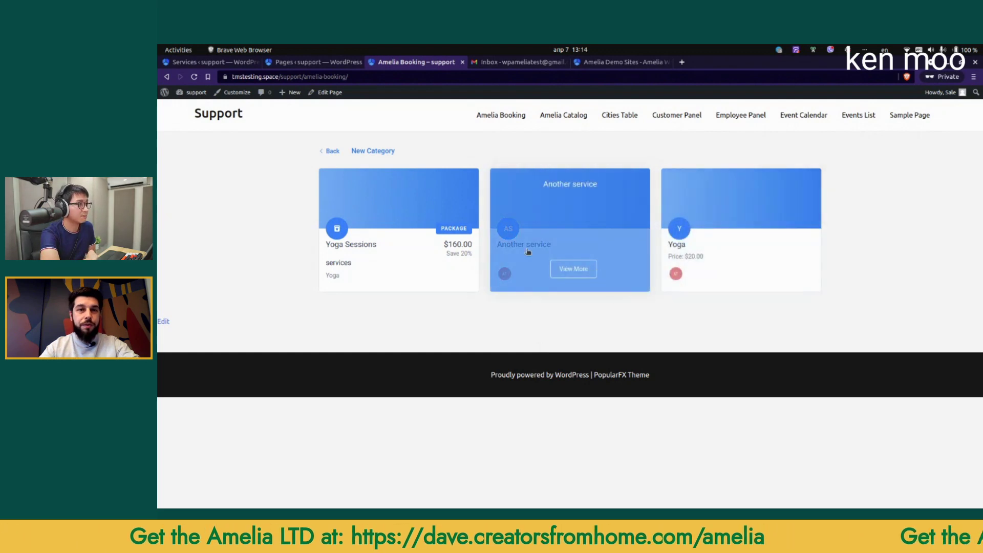
Step: In Another service's general settings, set default status to Pending and advance booking period to 20
left_click(286, 64)
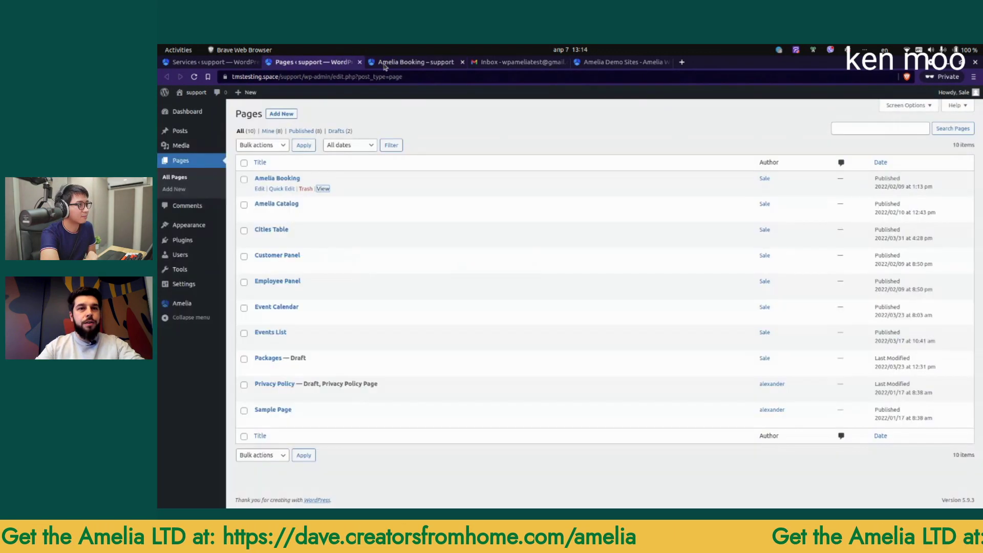
left_click(391, 65)
left_click(237, 65)
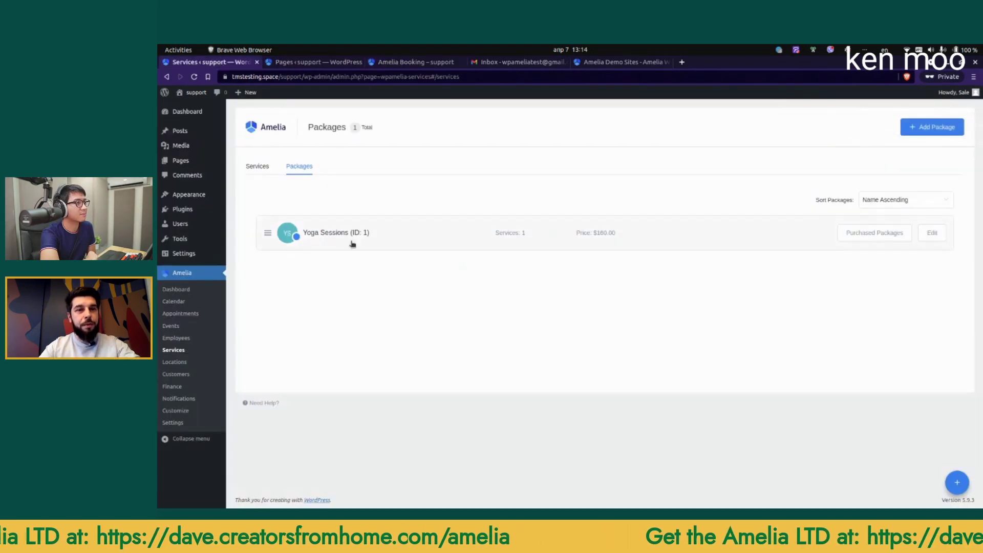
left_click(259, 166)
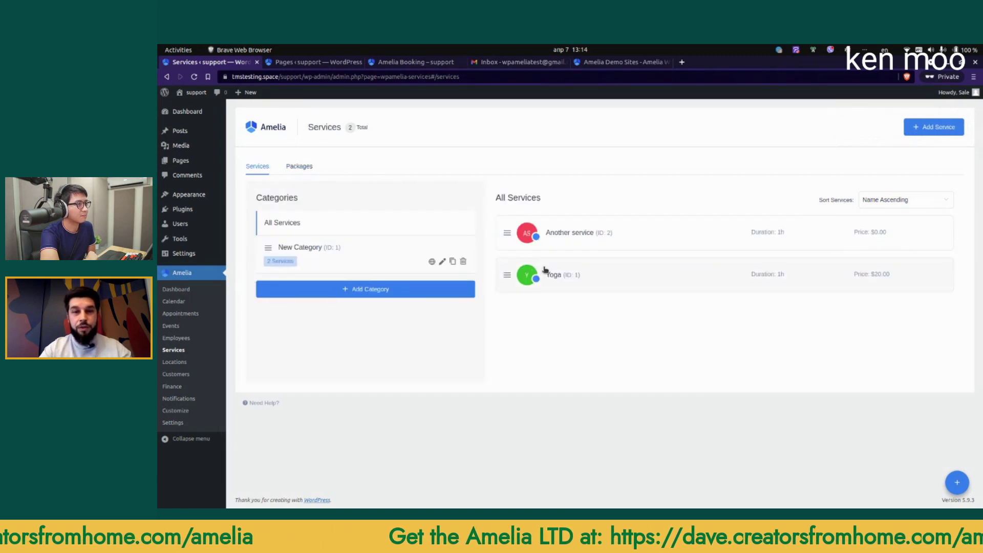
left_click(560, 241)
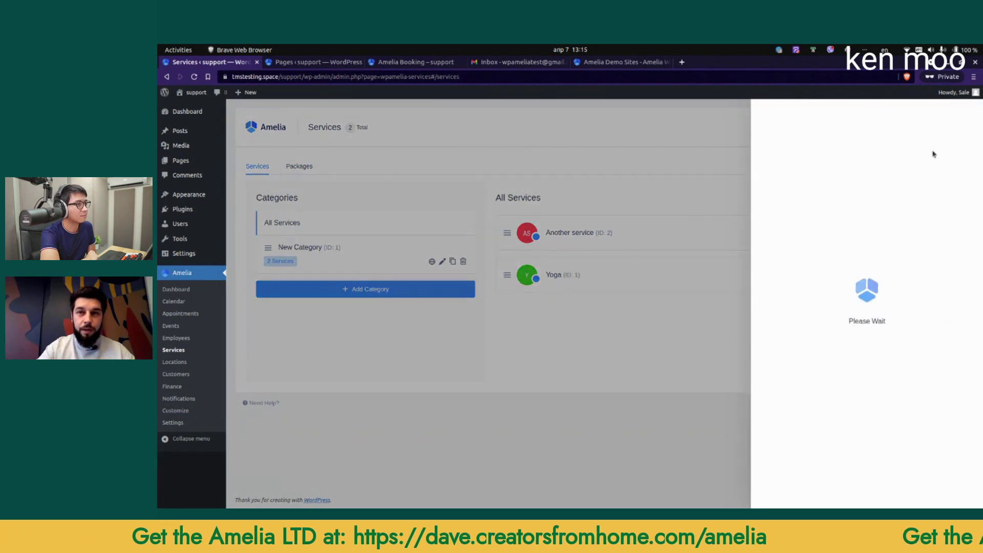
left_click(934, 147)
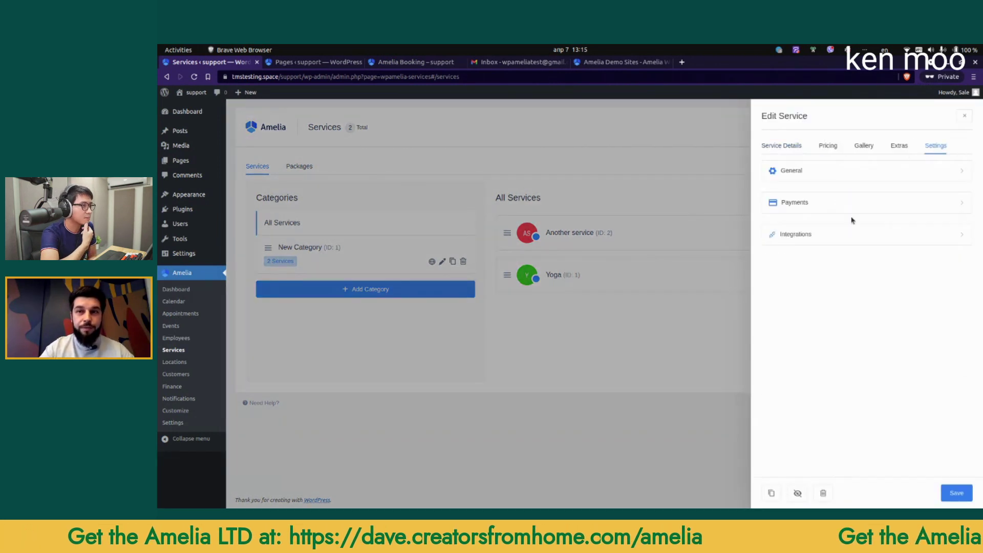
left_click(804, 171)
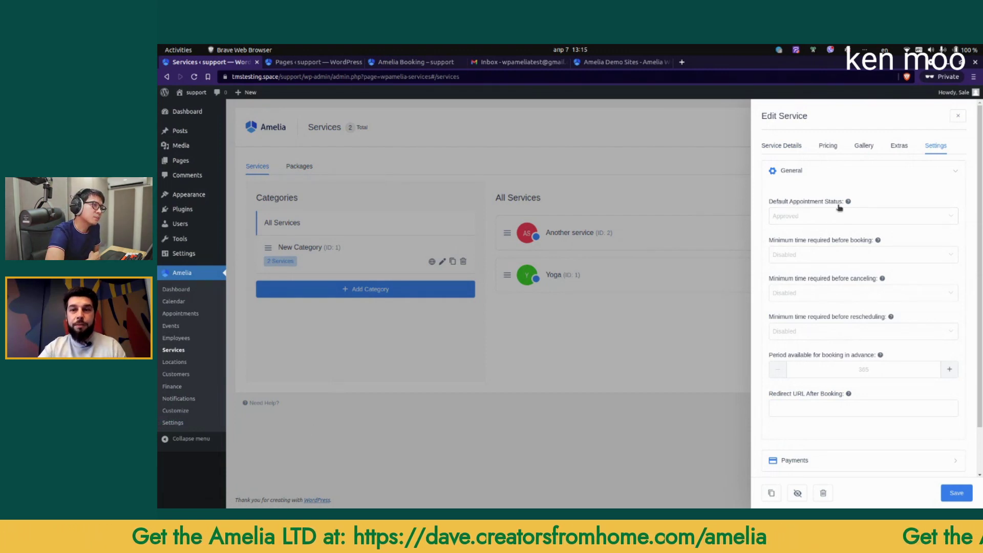
left_click(832, 221)
left_click(798, 239)
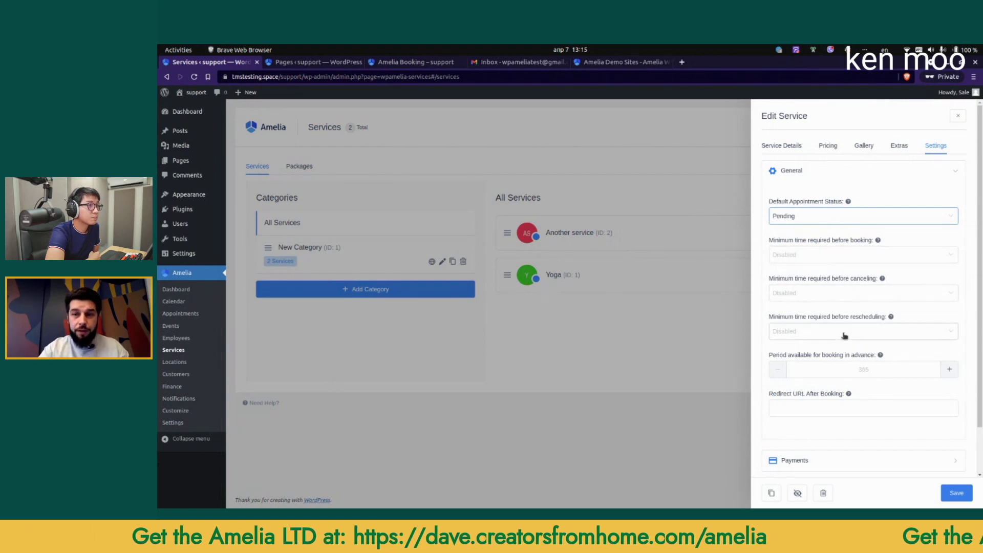
left_click(836, 368)
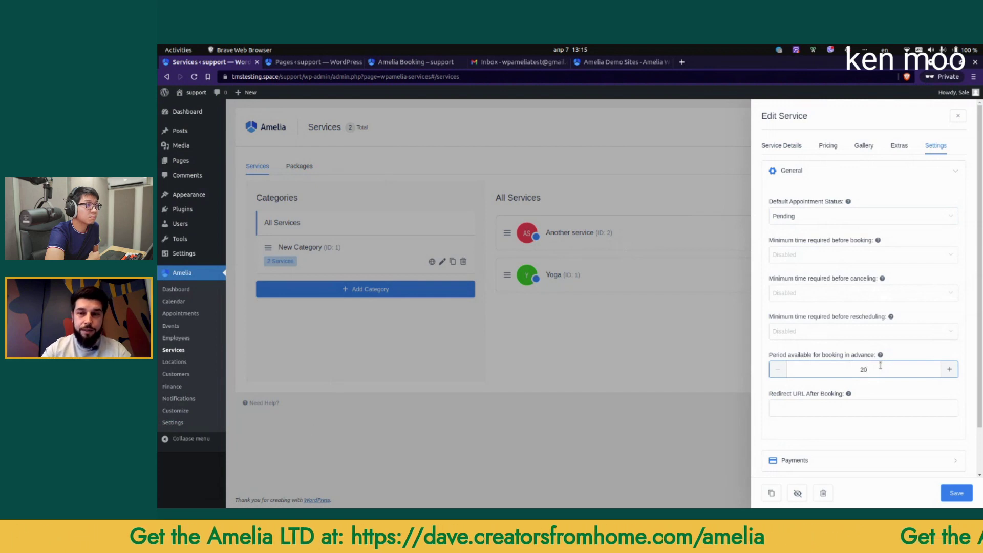
left_click(879, 389)
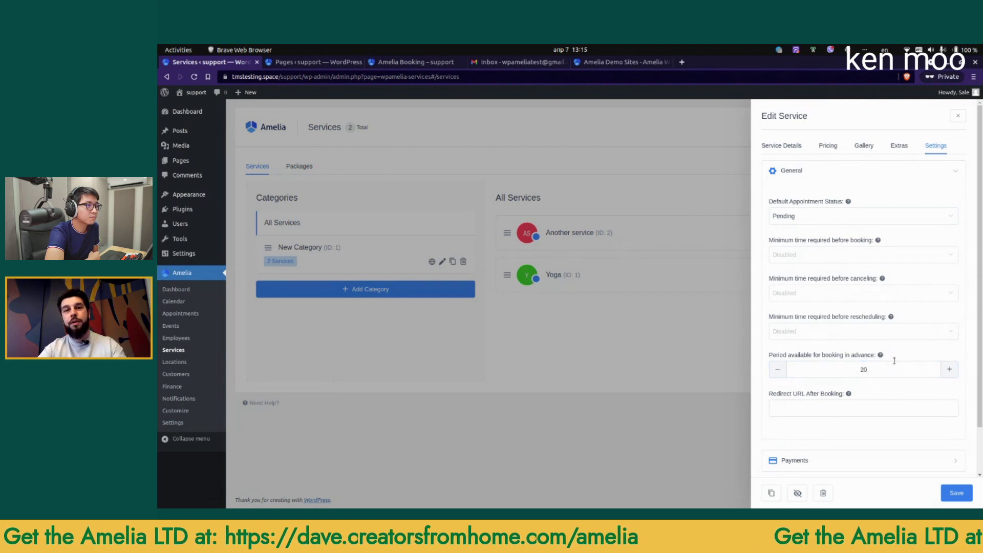
Step: Look through the service's payment and integration settings, then close the service editor
scroll(876, 359, "down", 2)
left_click(811, 409)
scroll(814, 363, "down", 2)
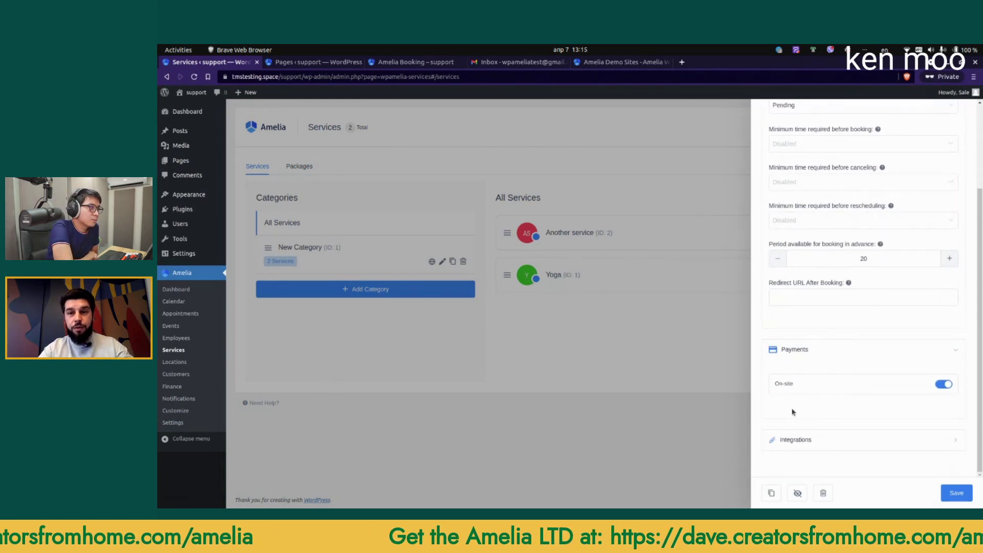
left_click(808, 439)
scroll(817, 410, "down", 3)
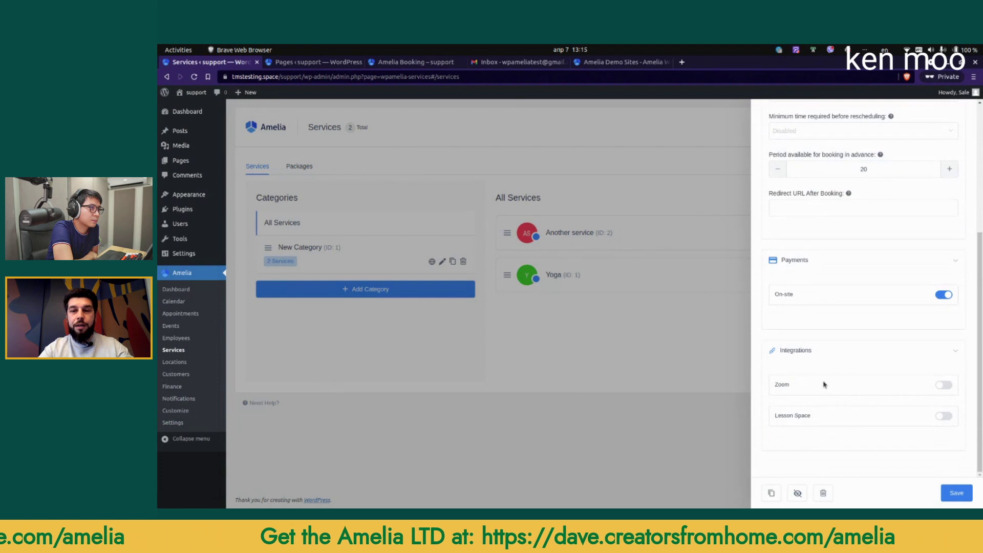
scroll(807, 367, "up", 7)
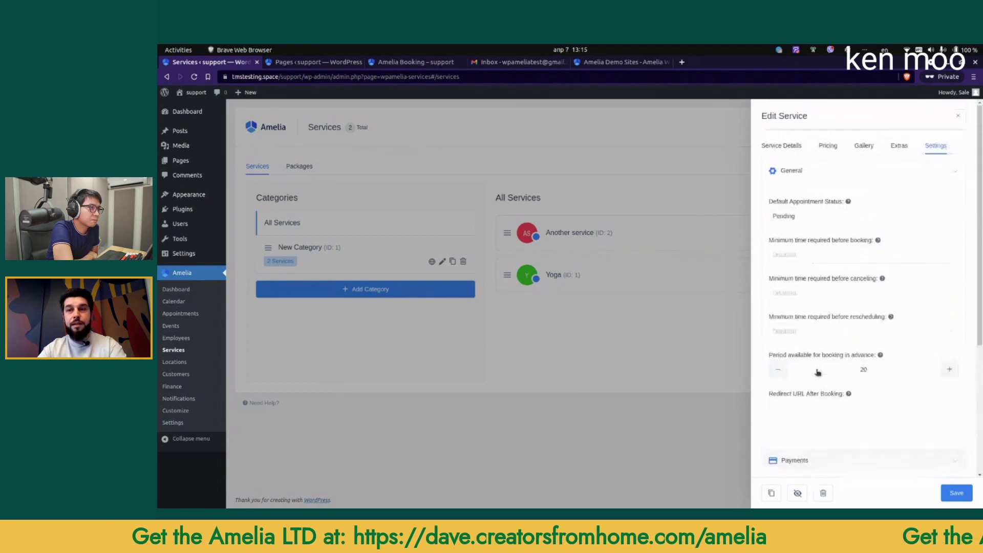
left_click(591, 359)
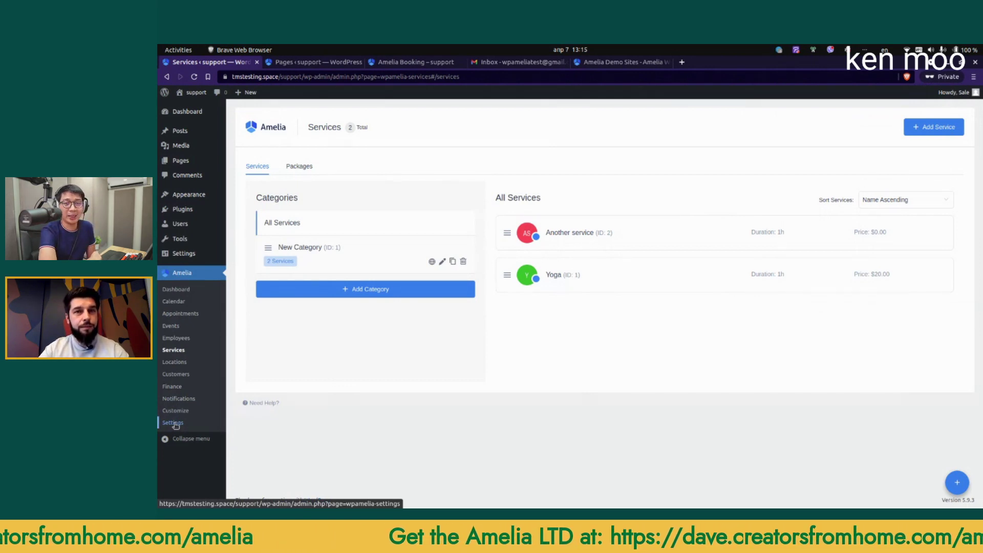
Step: Save a 15min default time slot step in General Settings, then view Yoga's details on the site
left_click(173, 423)
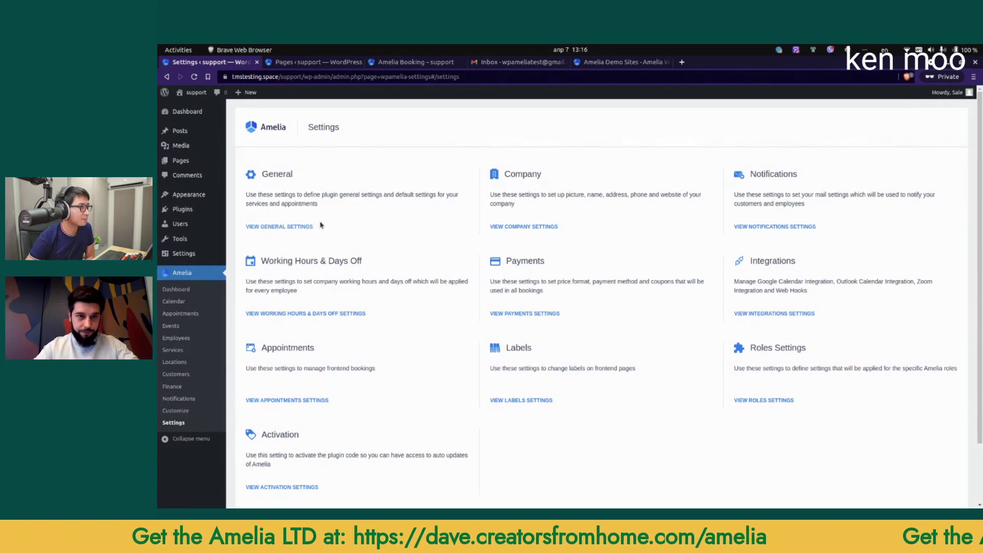
left_click(292, 226)
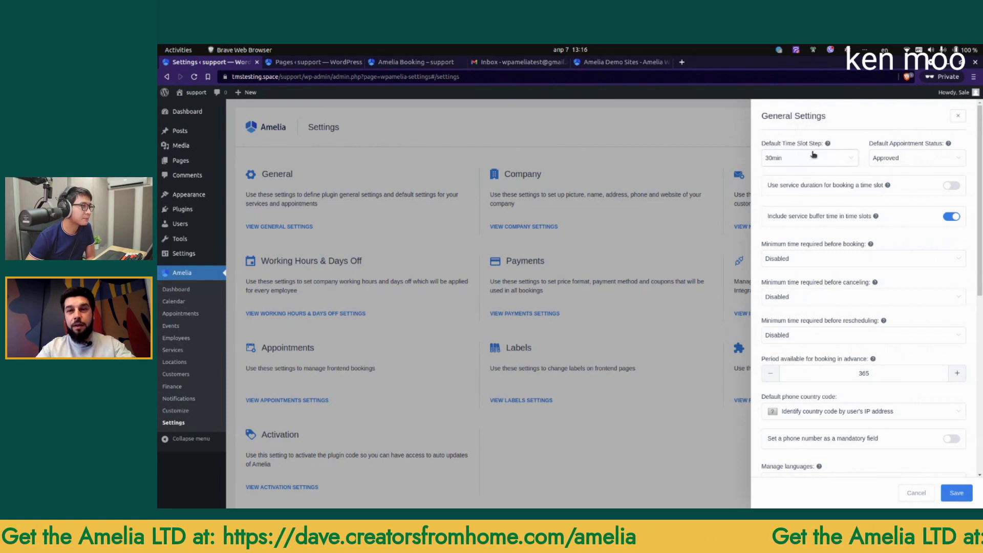
left_click(792, 162)
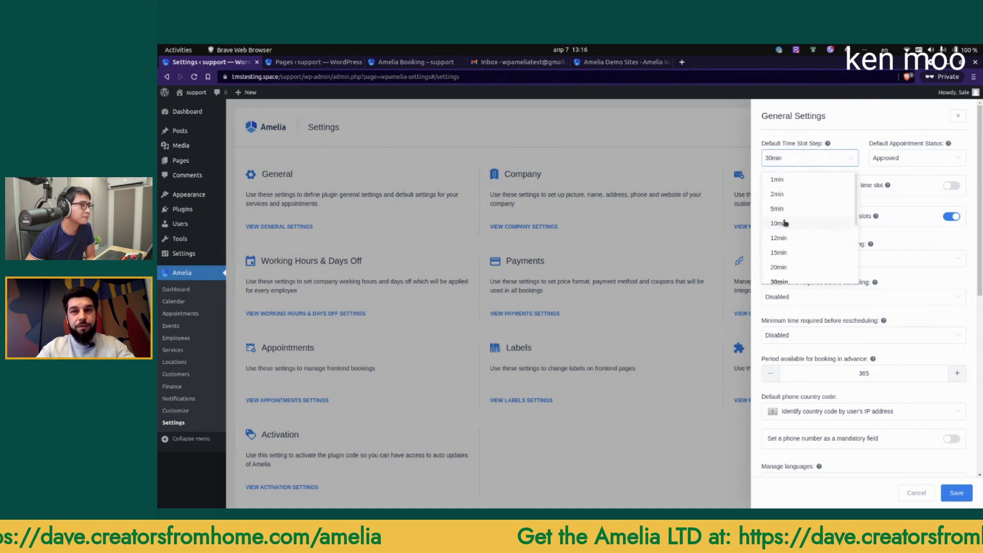
left_click(794, 183)
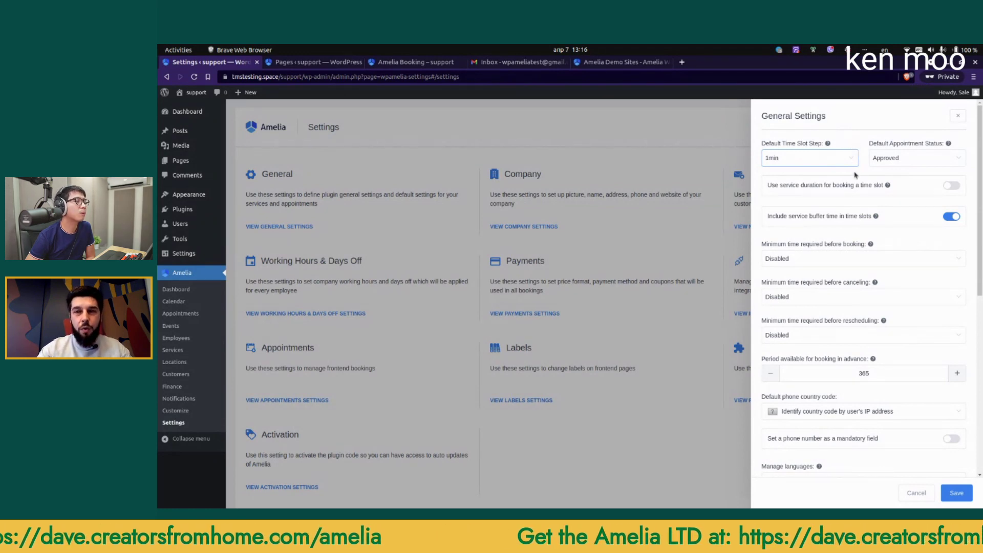
left_click(851, 165)
left_click(778, 252)
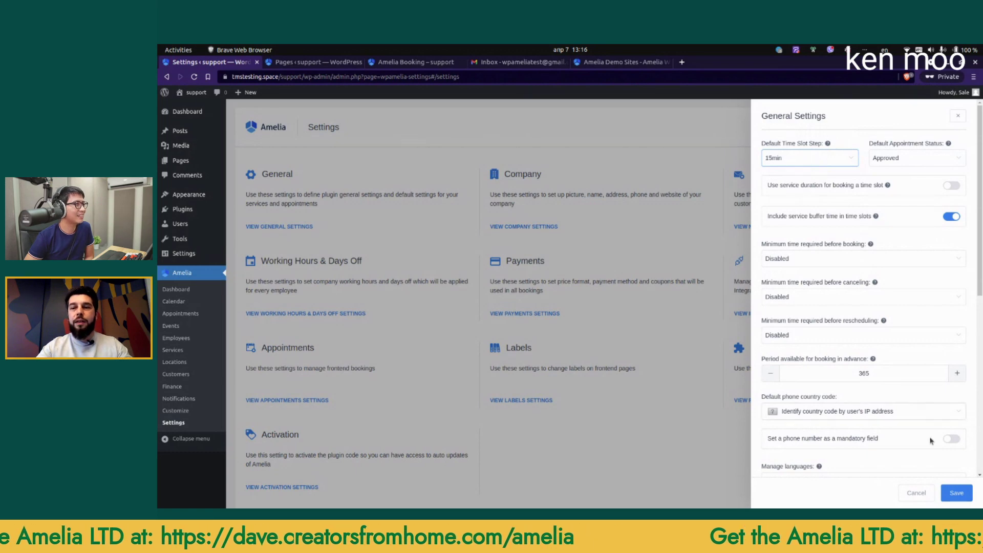
left_click(956, 493)
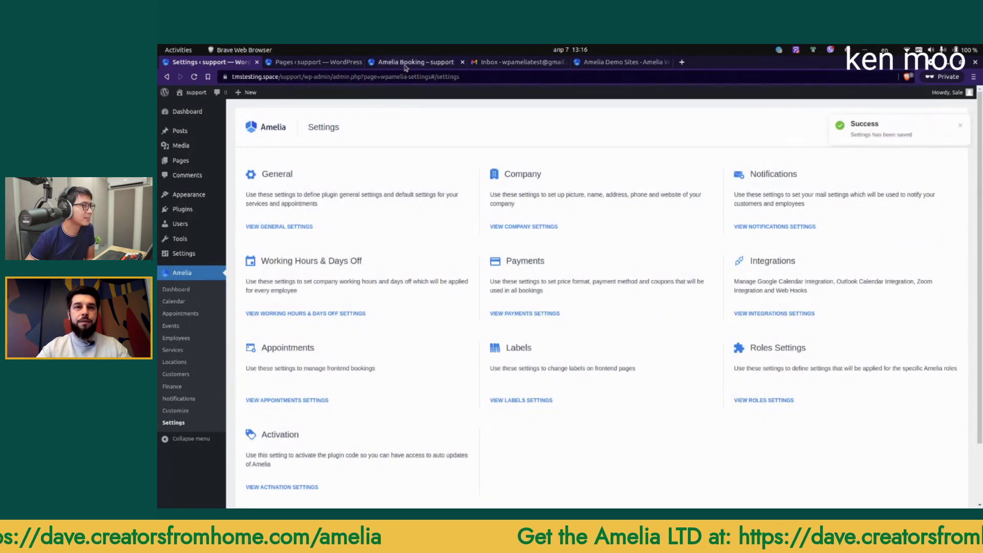
left_click(416, 62)
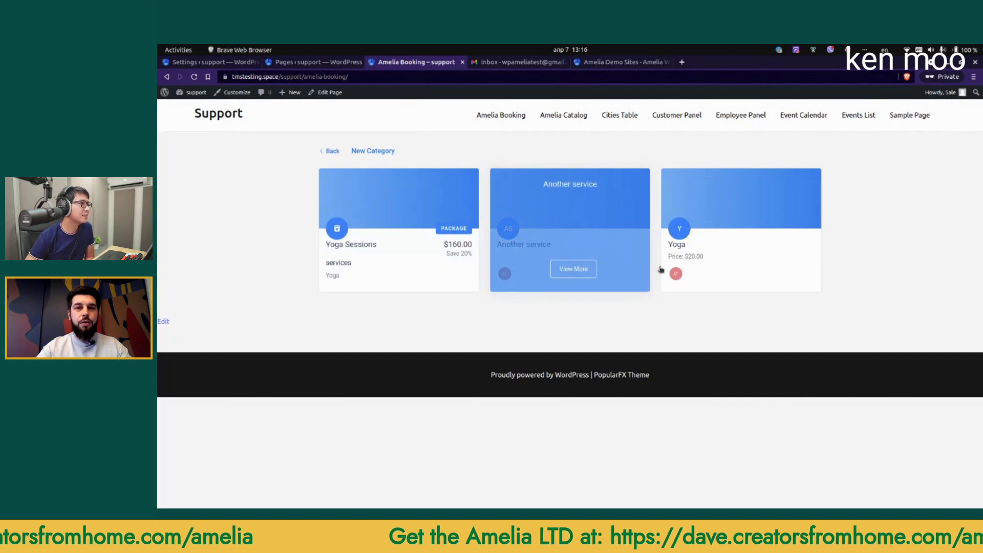
left_click(755, 276)
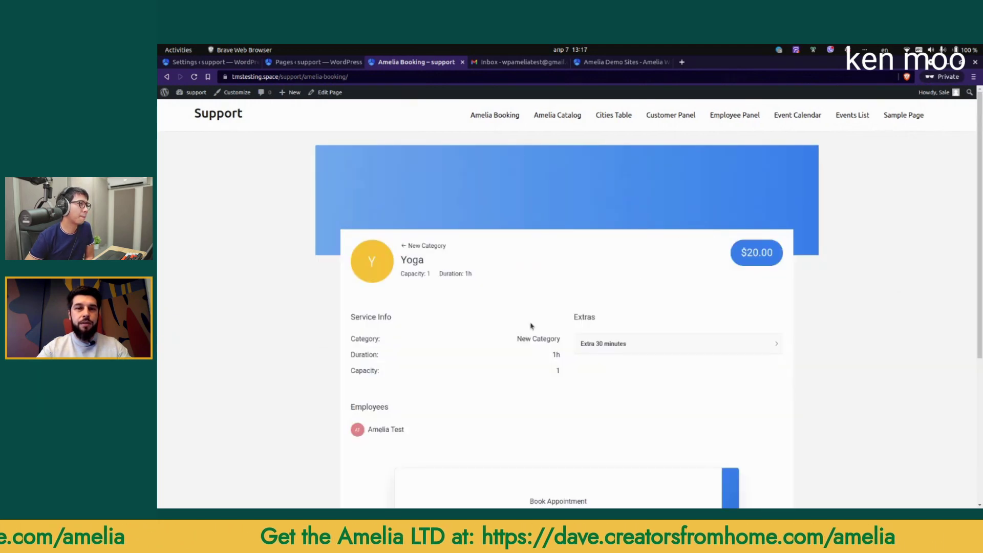
Step: Continue the Yoga booking and view the available time slots for April 13
scroll(519, 316, "down", 2)
scroll(537, 307, "down", 2)
left_click(556, 367)
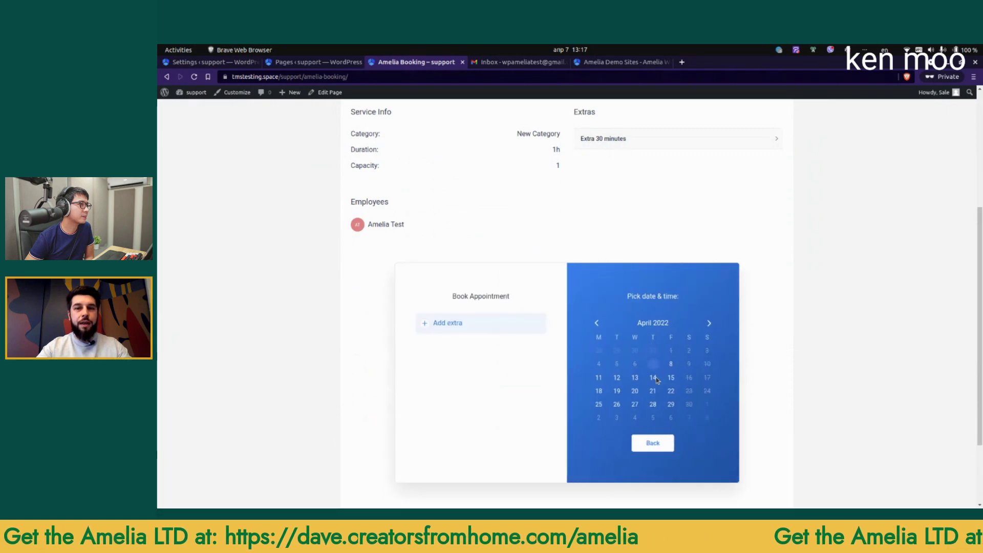
left_click(635, 377)
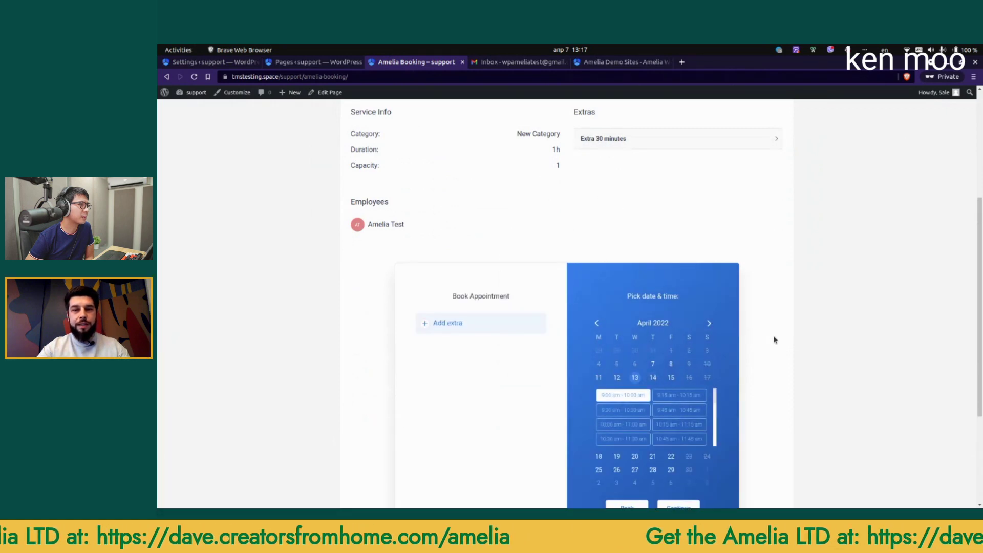
scroll(774, 340, "down", 2)
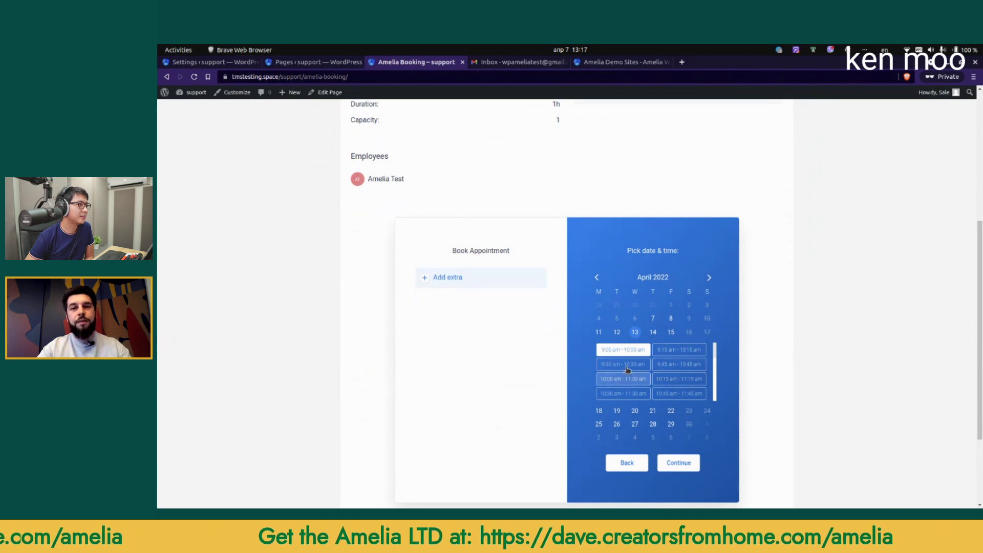
left_click(222, 63)
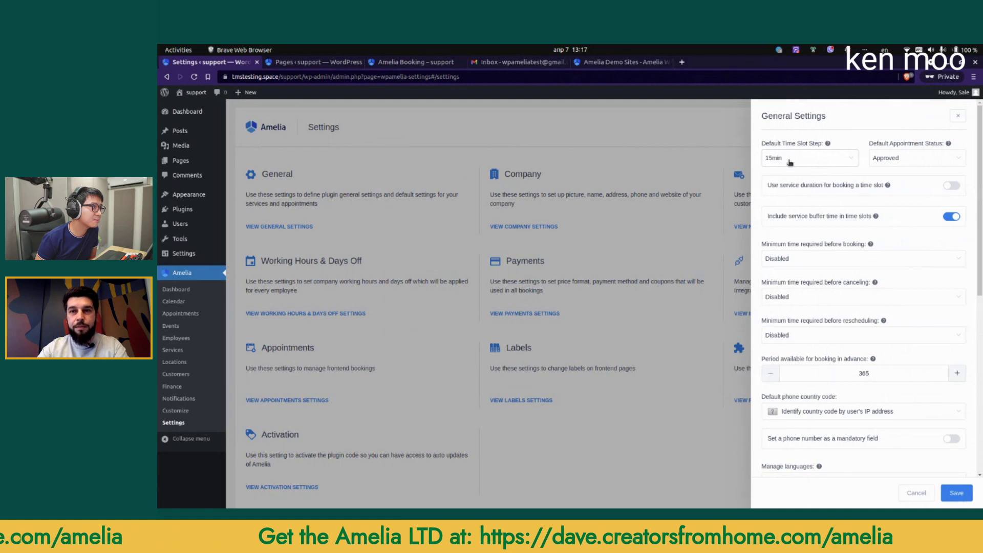
Step: Base booking time slots on the service duration, save, and reload the booking page
left_click(951, 185)
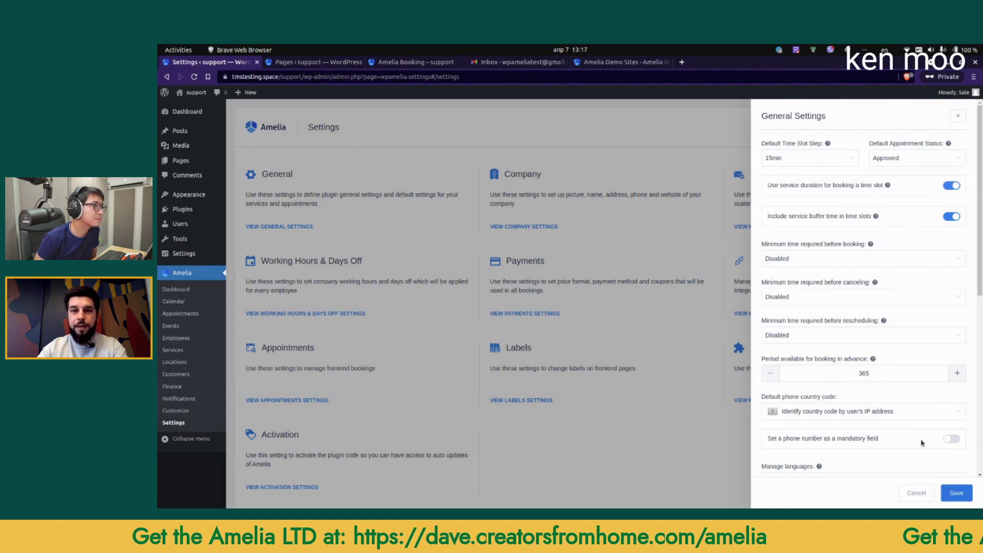
left_click(956, 493)
key("ctrl+Tab")
key("ctrl+Tab")
key("ctrl+r")
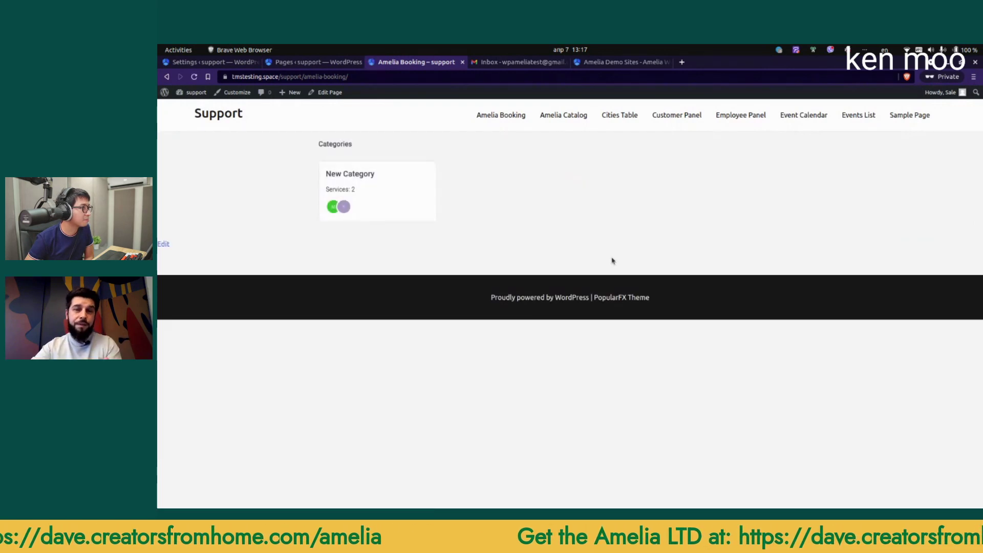
Step: Open Yoga under New Category and view the time slots for April 13
left_click(408, 197)
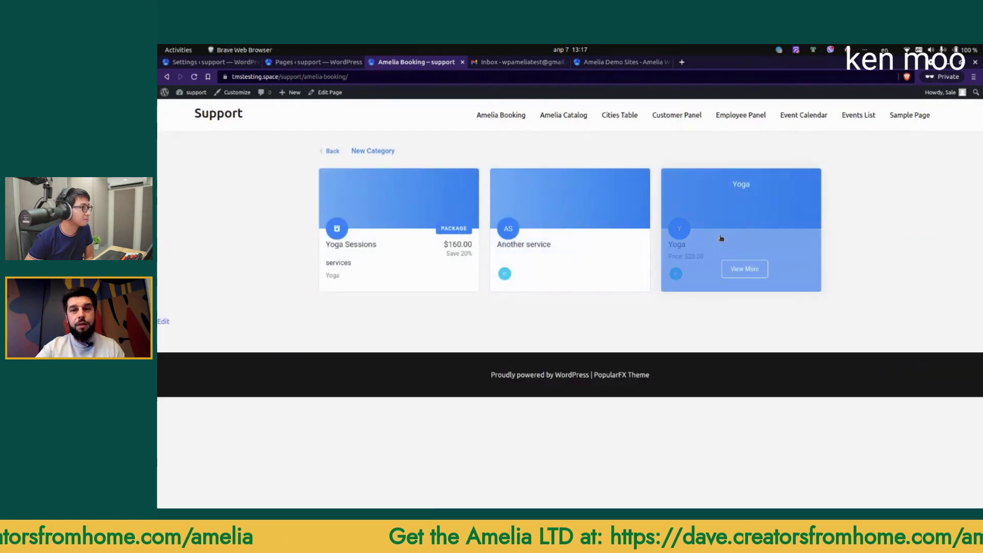
left_click(716, 238)
scroll(650, 286, "down", 3)
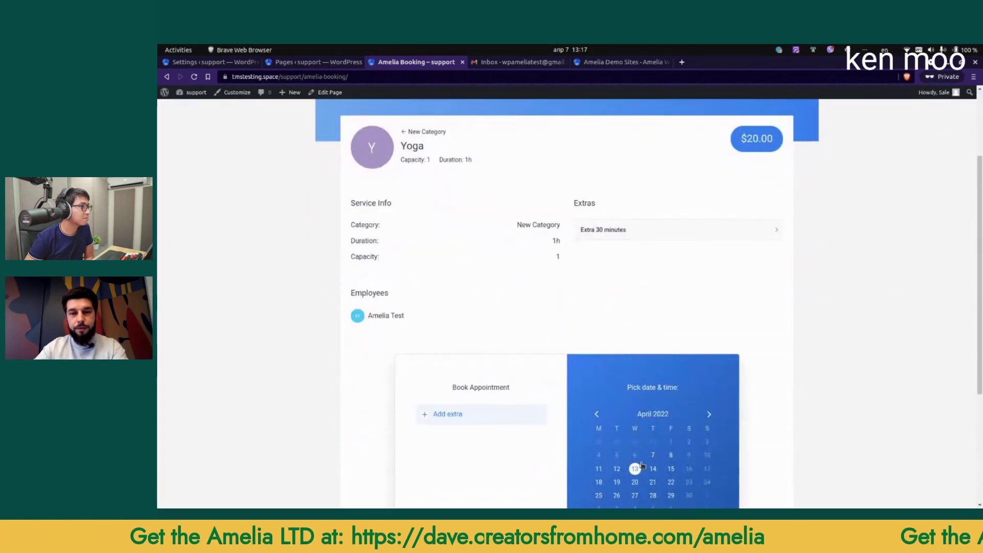
left_click(635, 468)
scroll(619, 356, "down", 3)
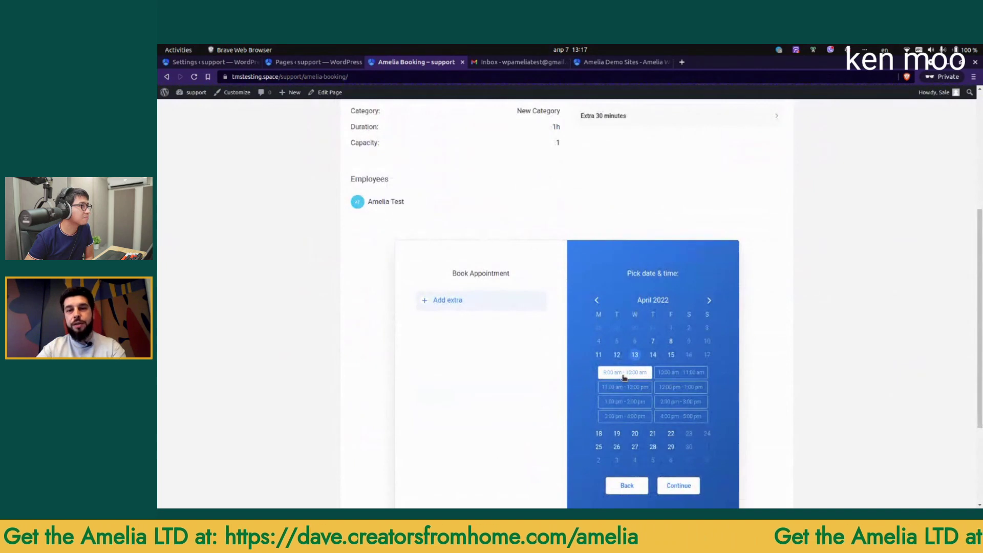
left_click(205, 62)
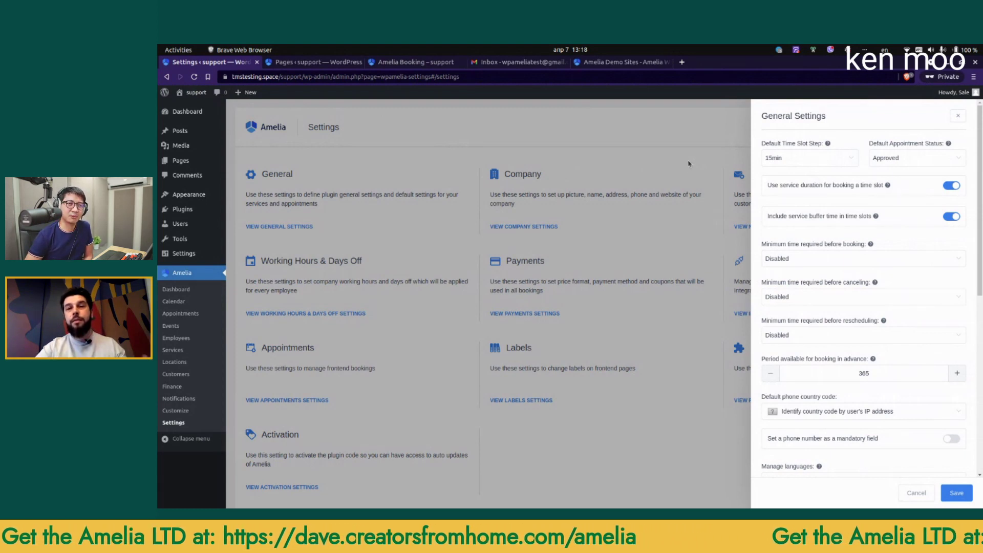
left_click(798, 161)
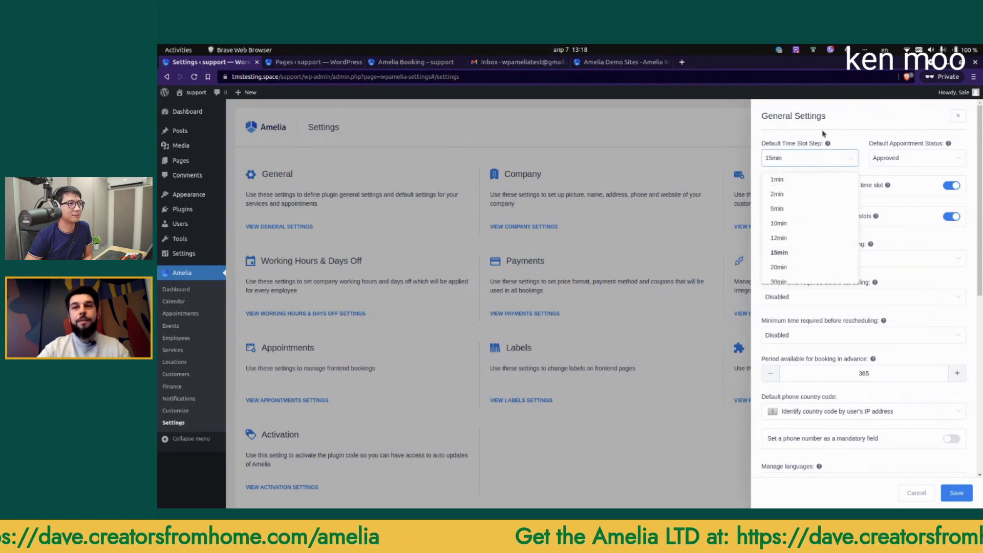
left_click(843, 131)
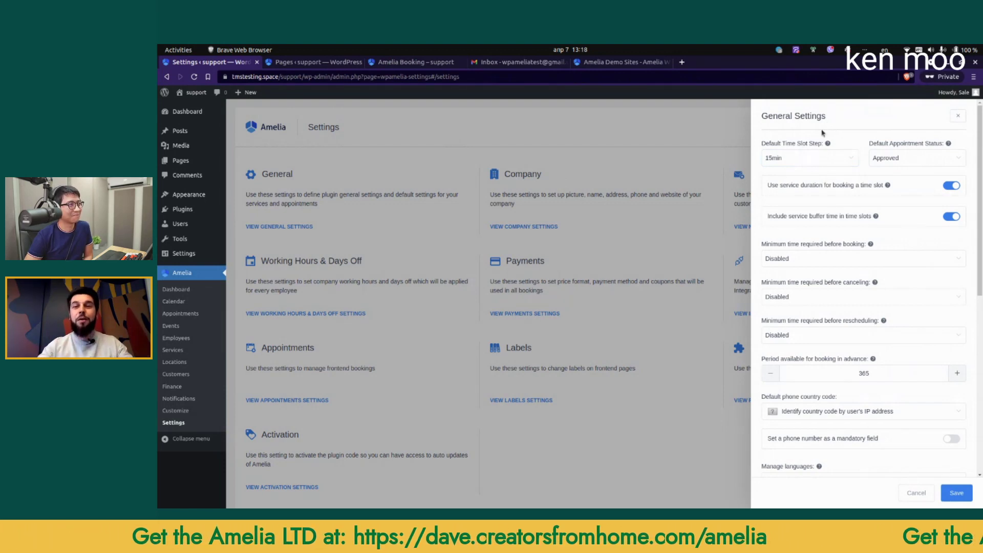
left_click(834, 158)
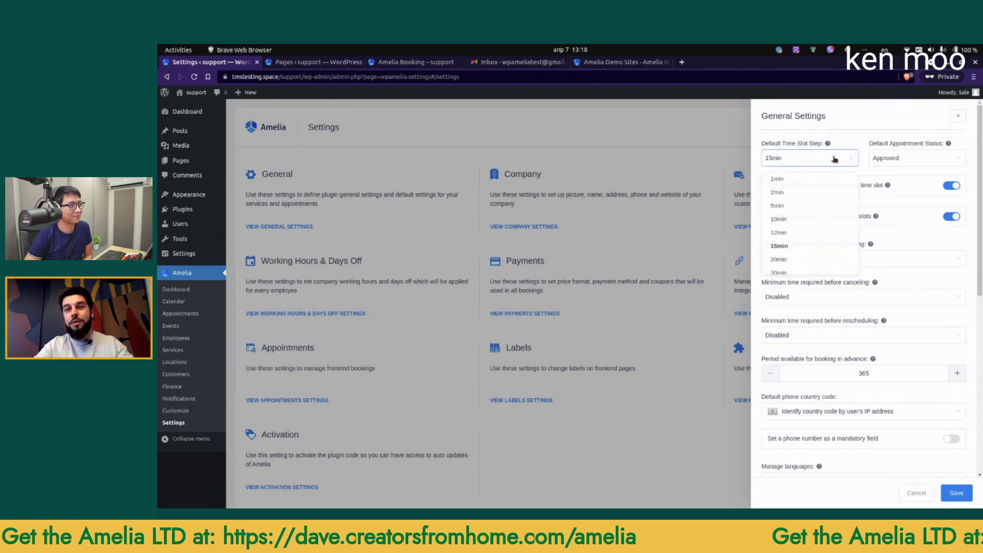
left_click(846, 134)
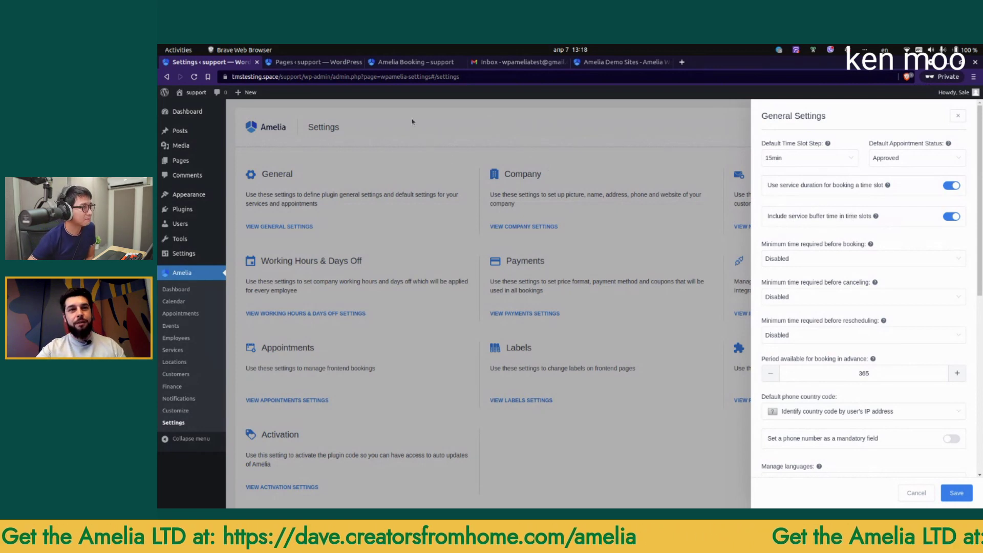
left_click(425, 62)
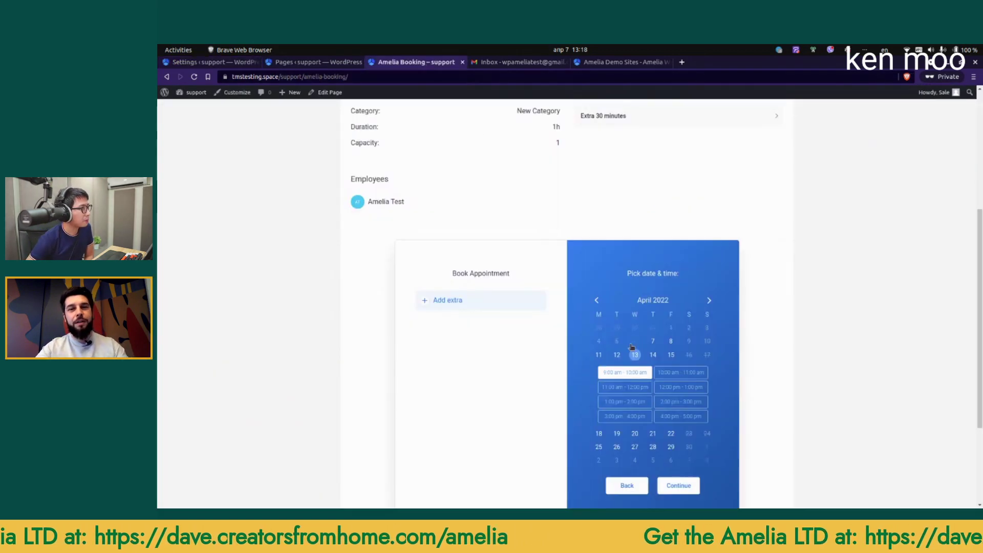
scroll(435, 204, "up", 3)
scroll(557, 179, "down", 3)
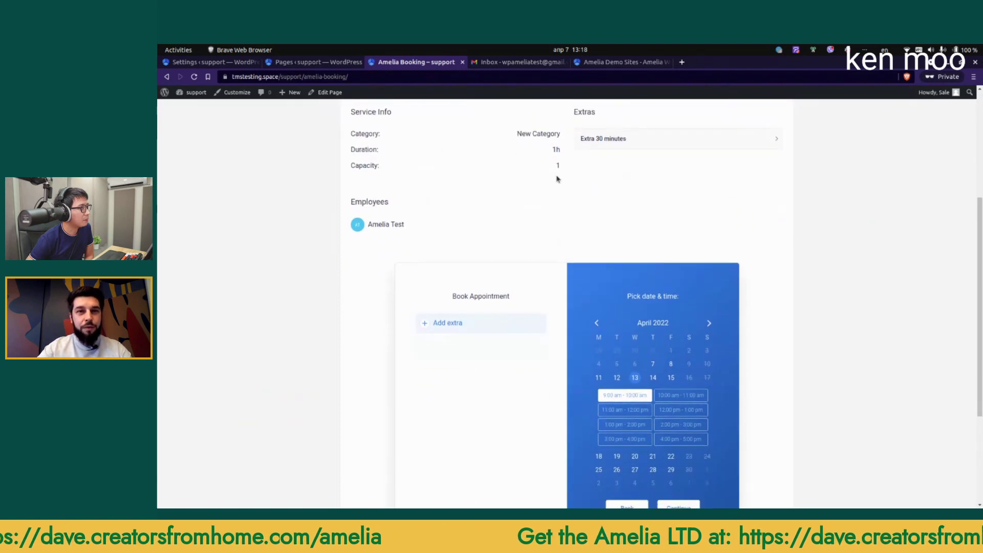
double_click(556, 150)
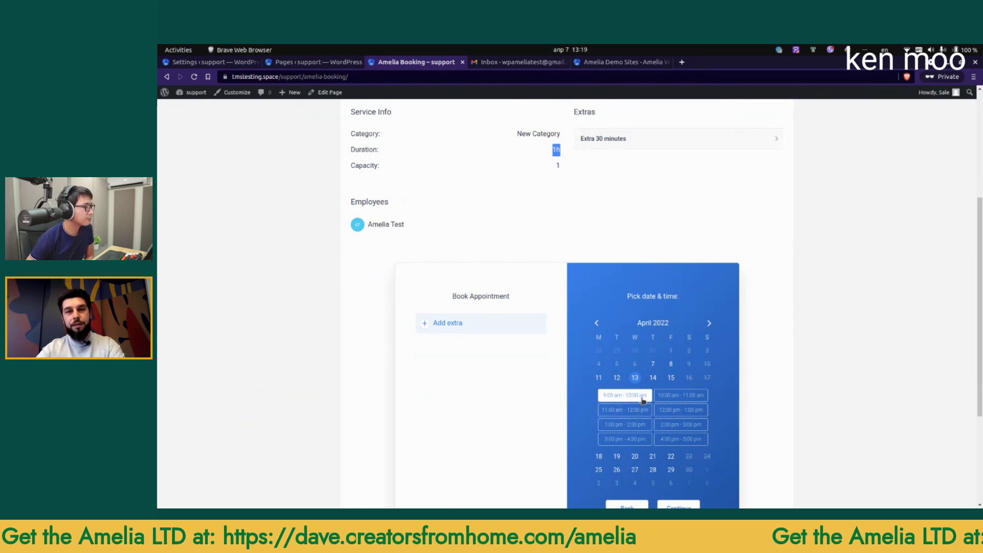
left_click(211, 62)
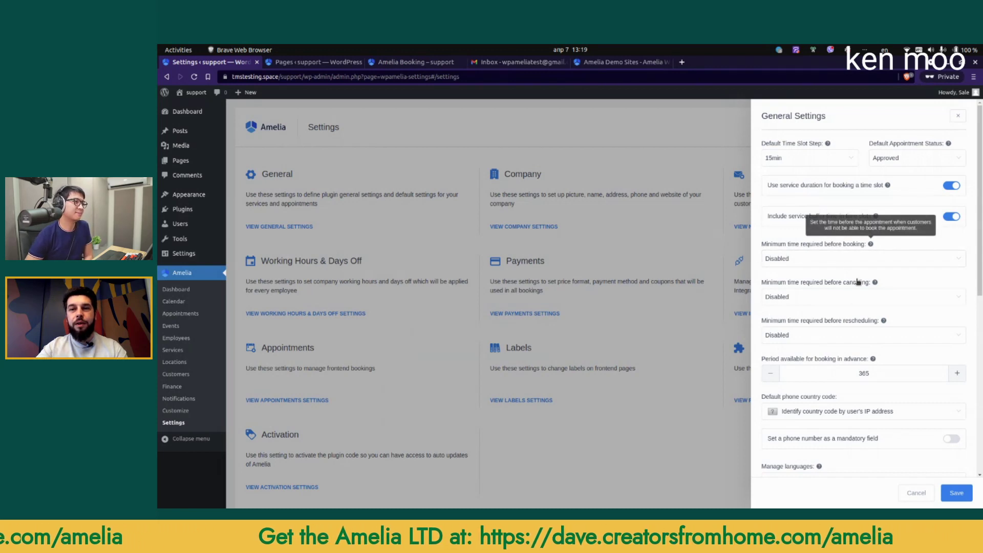
Step: Try a 2h minimum time before booking, then revert it to Disabled
left_click(824, 263)
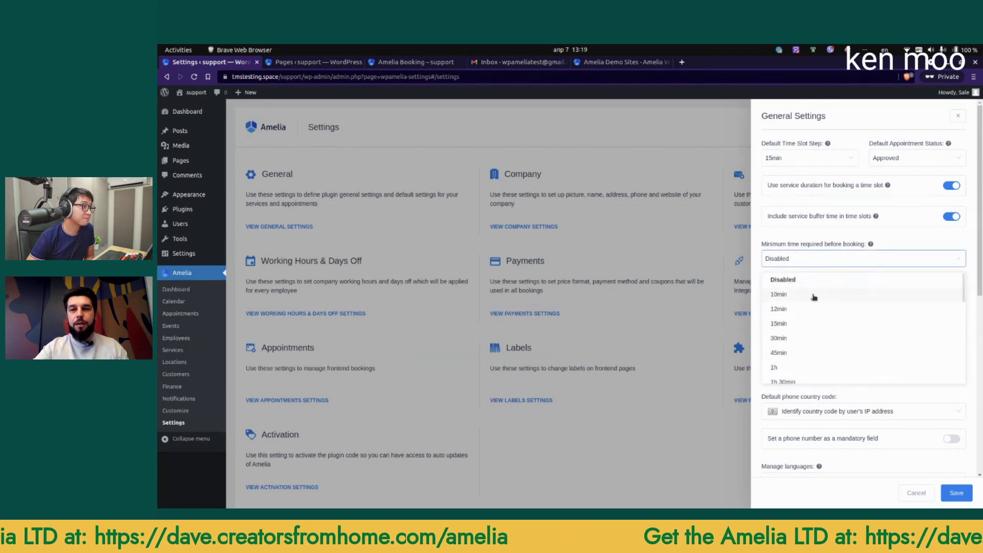
scroll(793, 351, "down", 1)
left_click(792, 353)
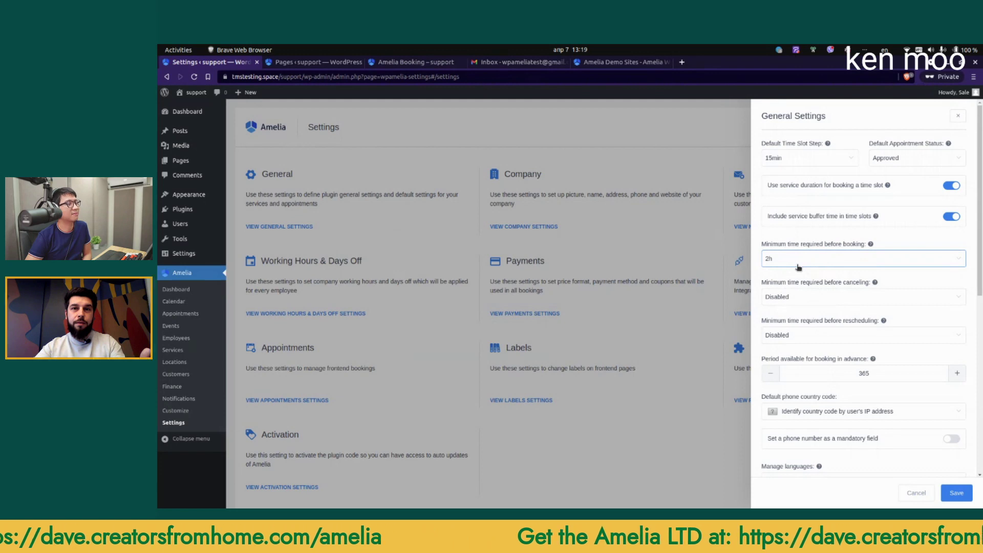
left_click(783, 259)
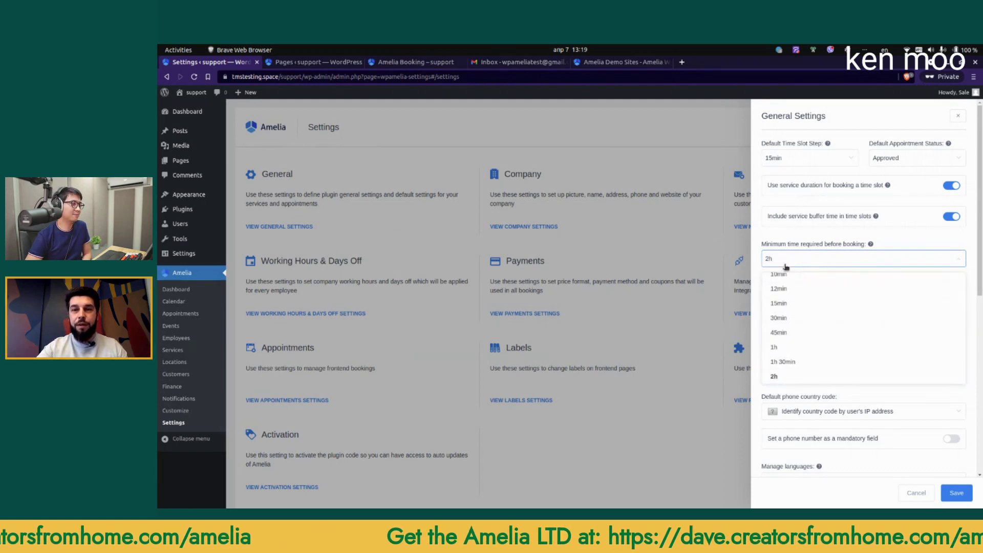
left_click(807, 282)
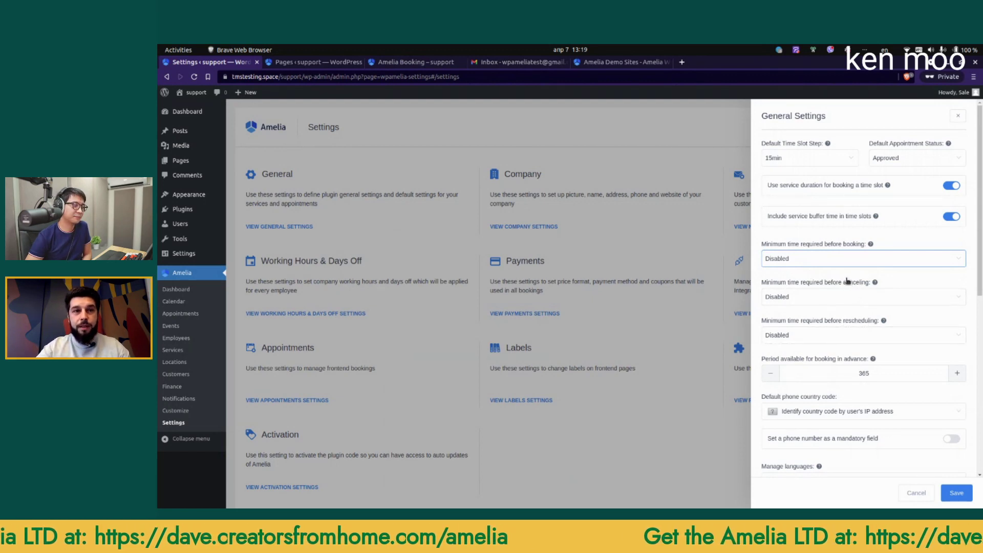
scroll(851, 297, "down", 2)
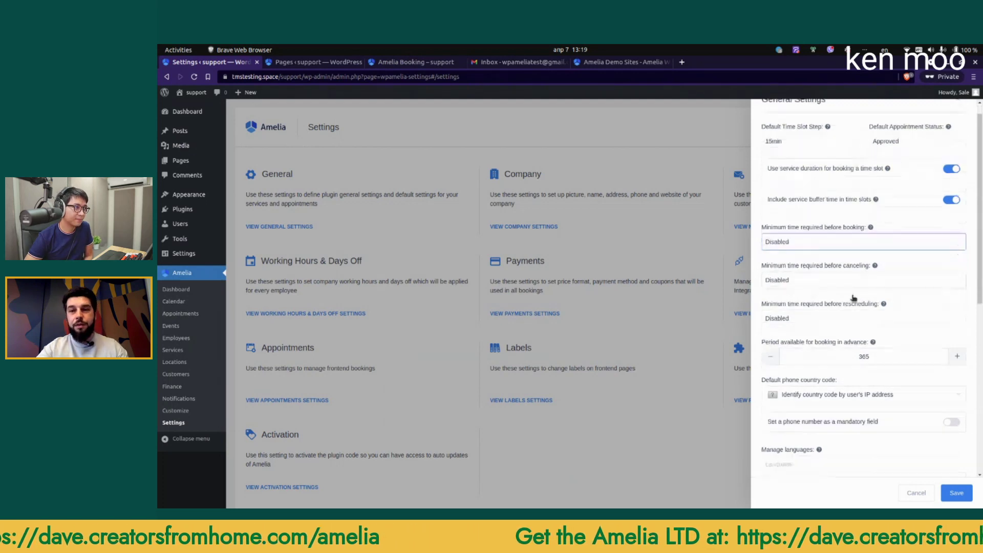
scroll(830, 335, "down", 3)
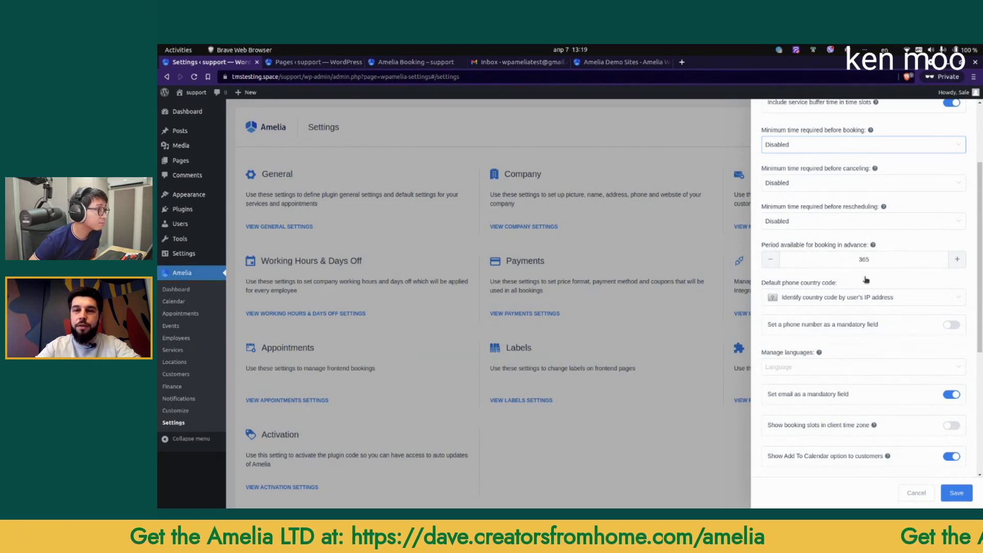
scroll(788, 296, "down", 3)
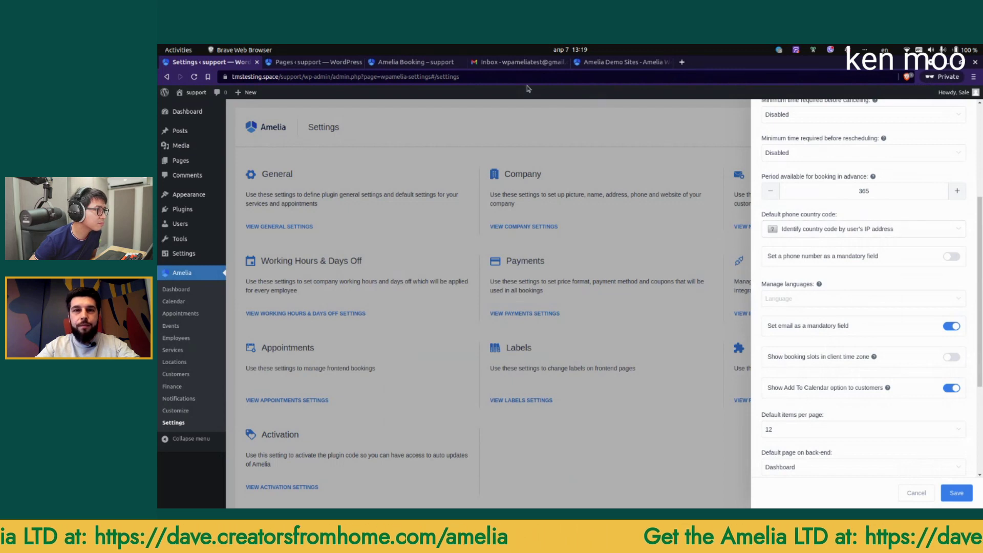
left_click(416, 62)
scroll(705, 444, "down", 2)
Step: Move from the Yoga booking form back to Amelia's general settings page
left_click(681, 462)
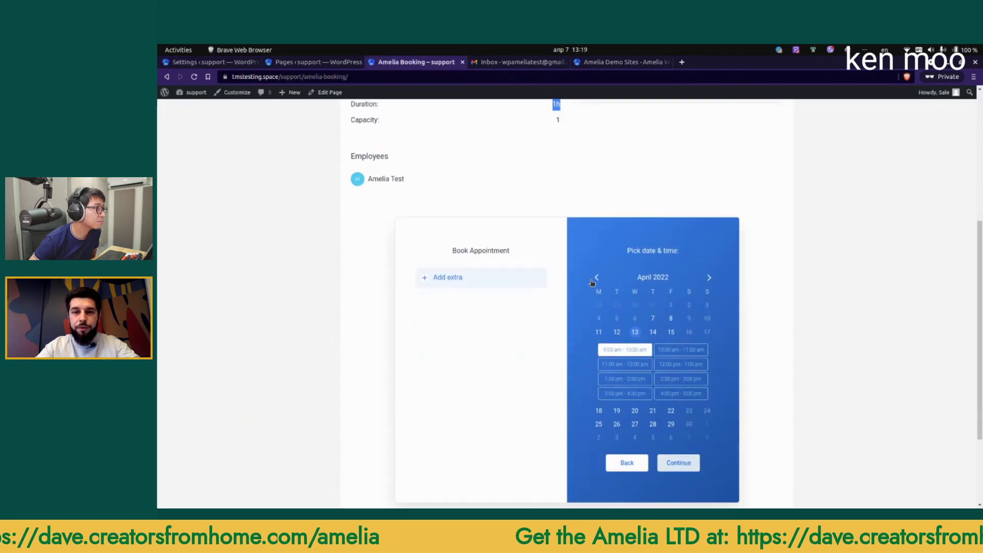
scroll(615, 381, "down", 3)
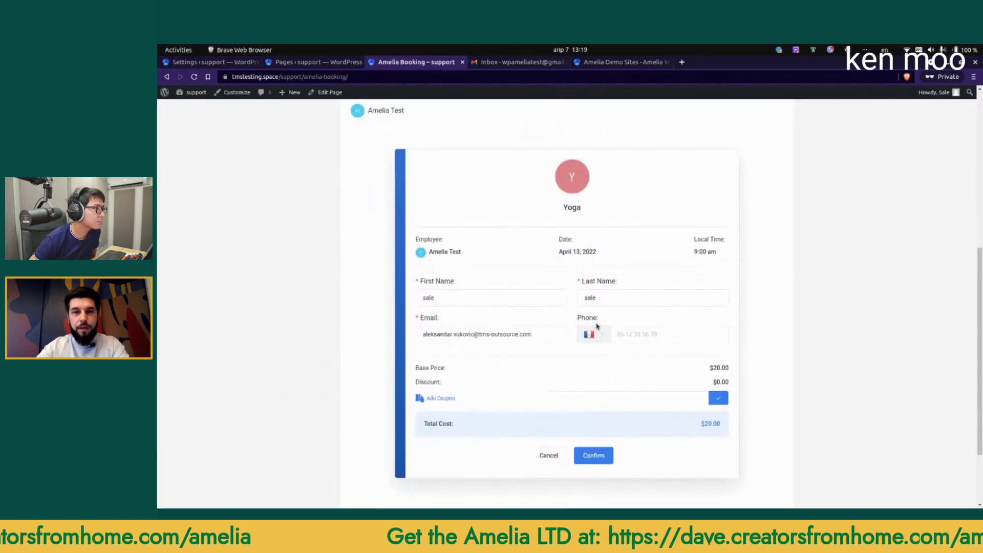
left_click(213, 62)
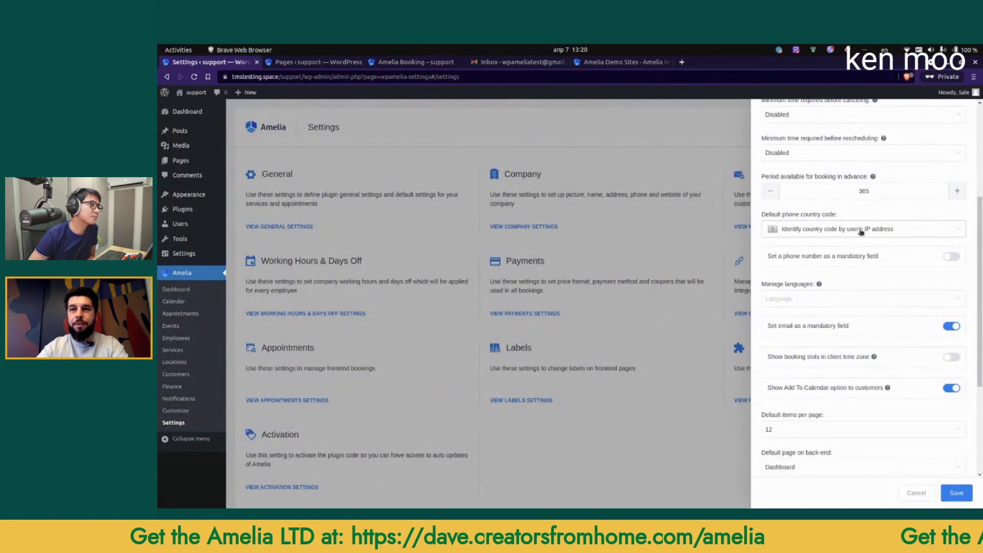
key("ctrl+Tab")
key("ctrl+Tab")
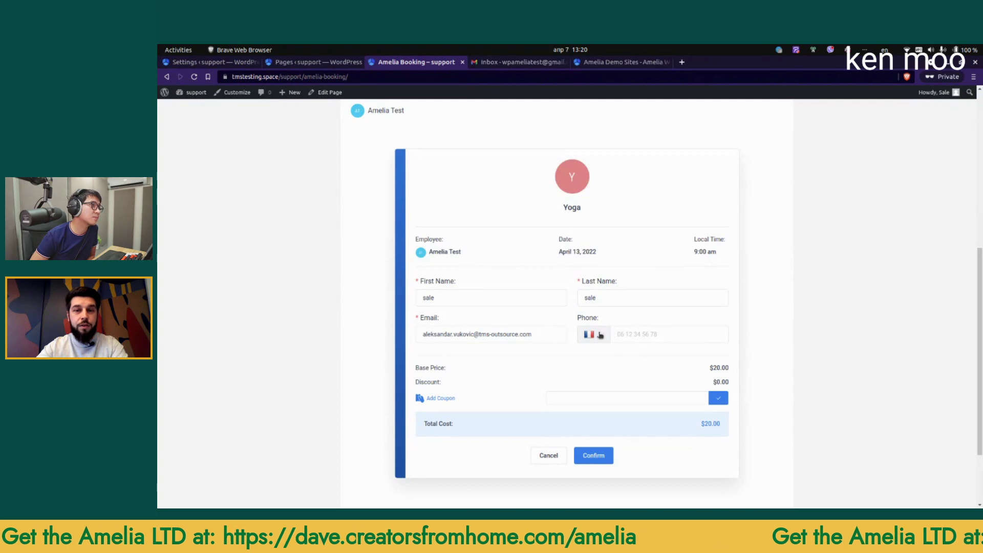
key("alt+1")
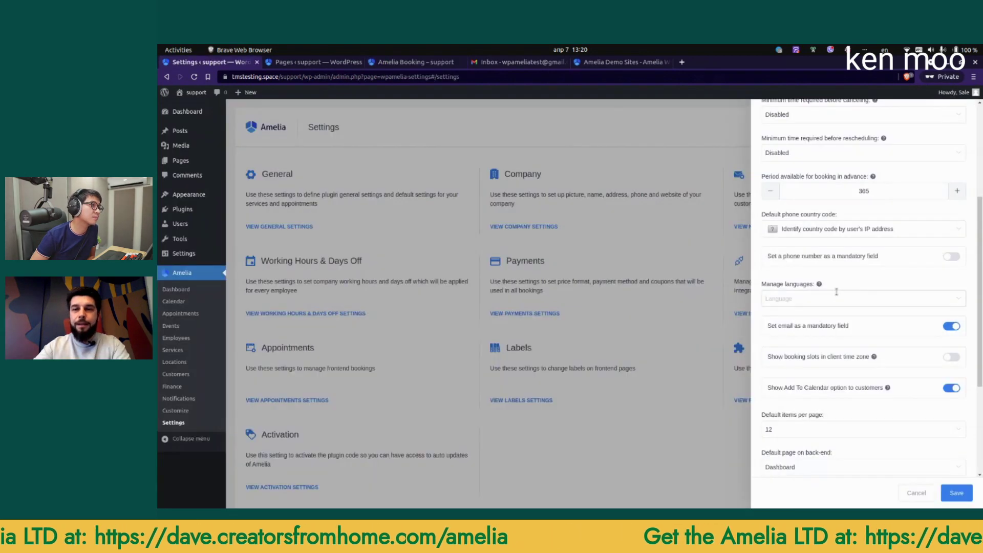
Step: Look through the default phone country code list without choosing a country
left_click(819, 232)
scroll(819, 307, "down", 5)
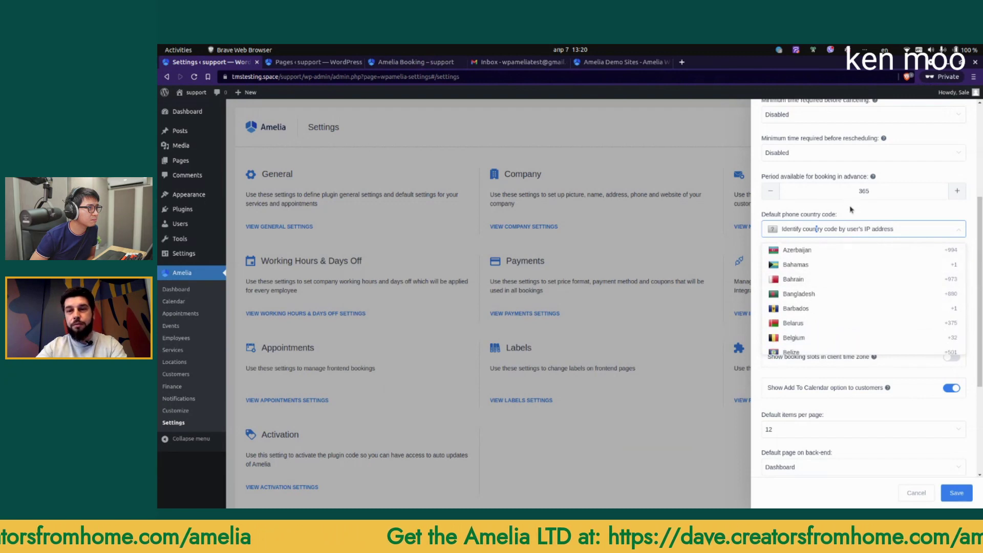
left_click(869, 220)
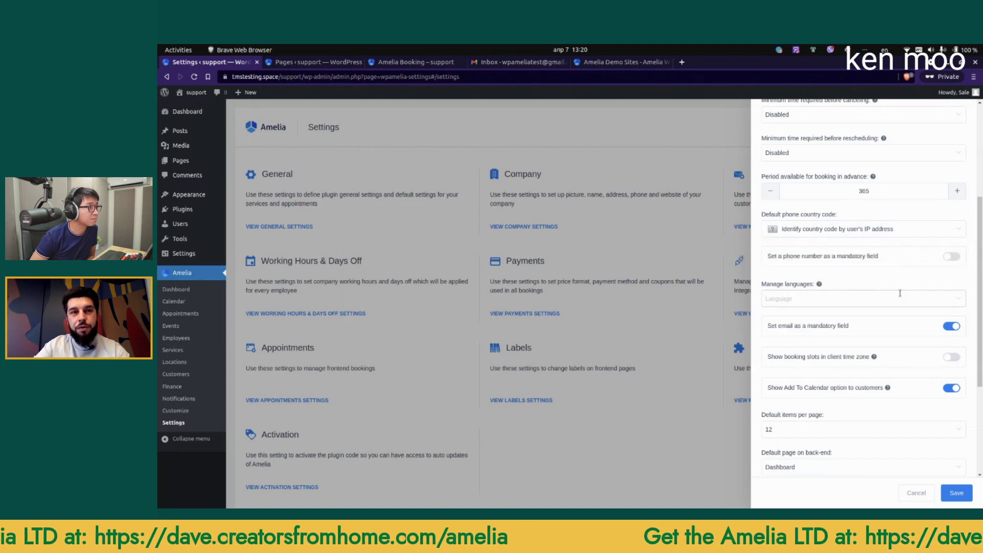
Step: Browse the Manage languages list and close it with no language added
left_click(809, 297)
scroll(818, 341, "down", 5)
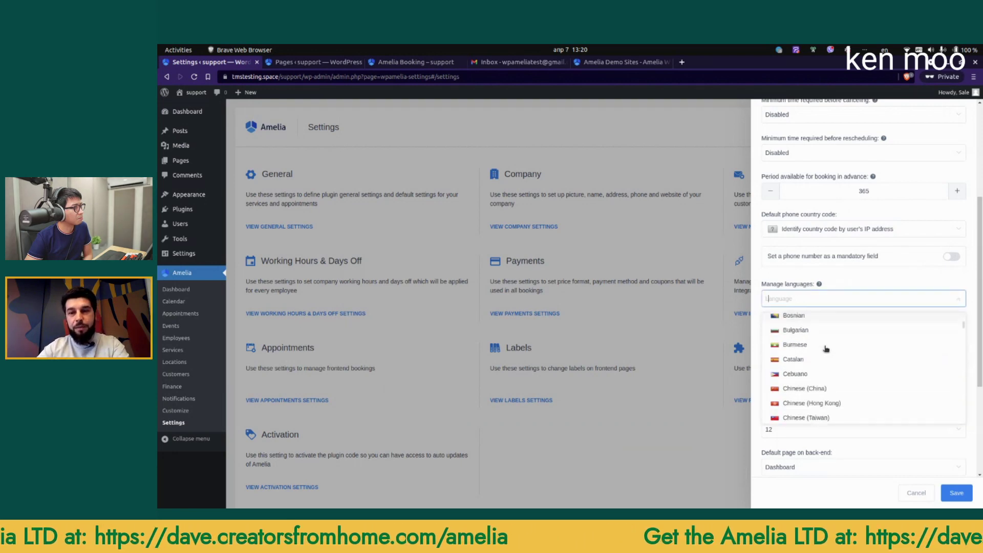
scroll(818, 339, "down", 6)
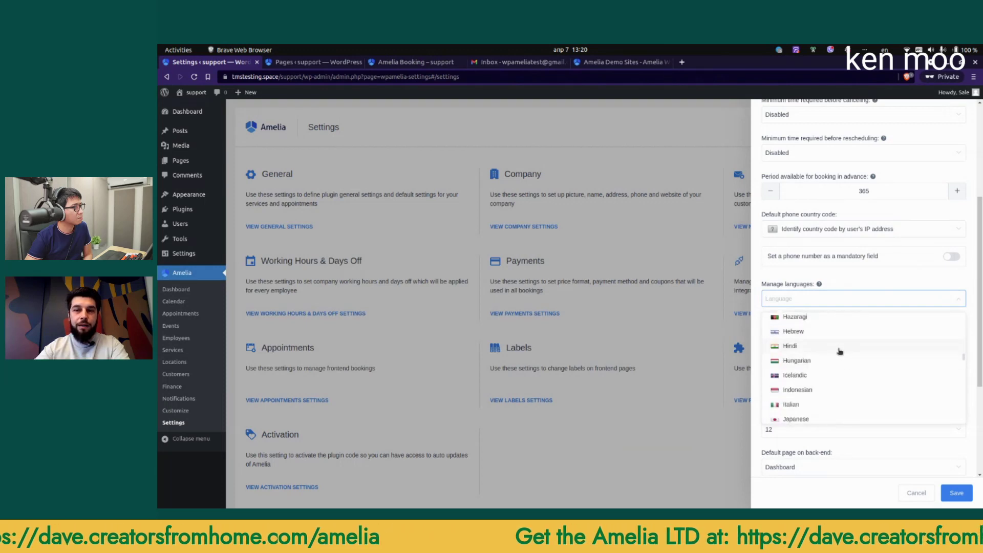
scroll(820, 365, "up", 1)
scroll(811, 337, "down", 3)
left_click(884, 285)
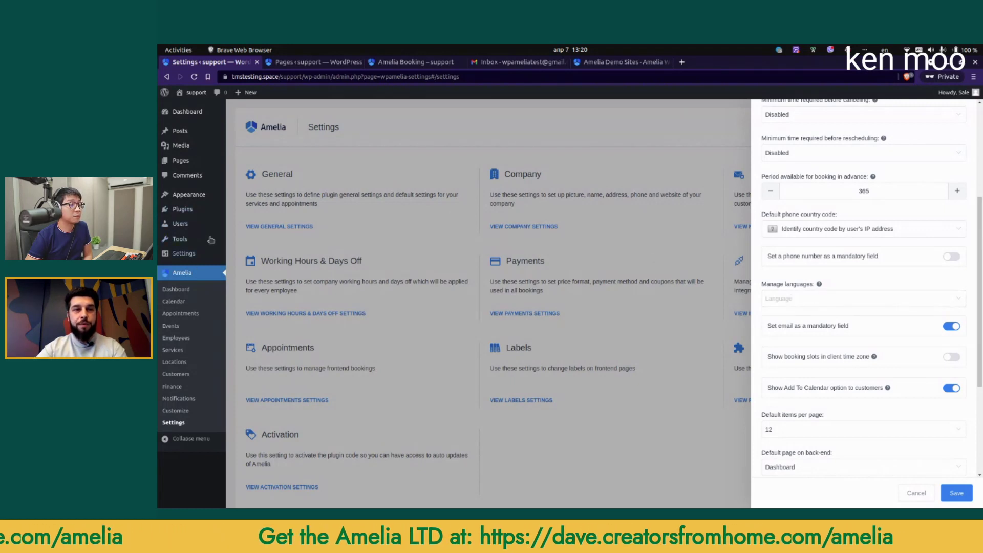
Step: In a new WordPress General Settings tab, set Site Language to Deutsch and save
mouse_move(193, 256)
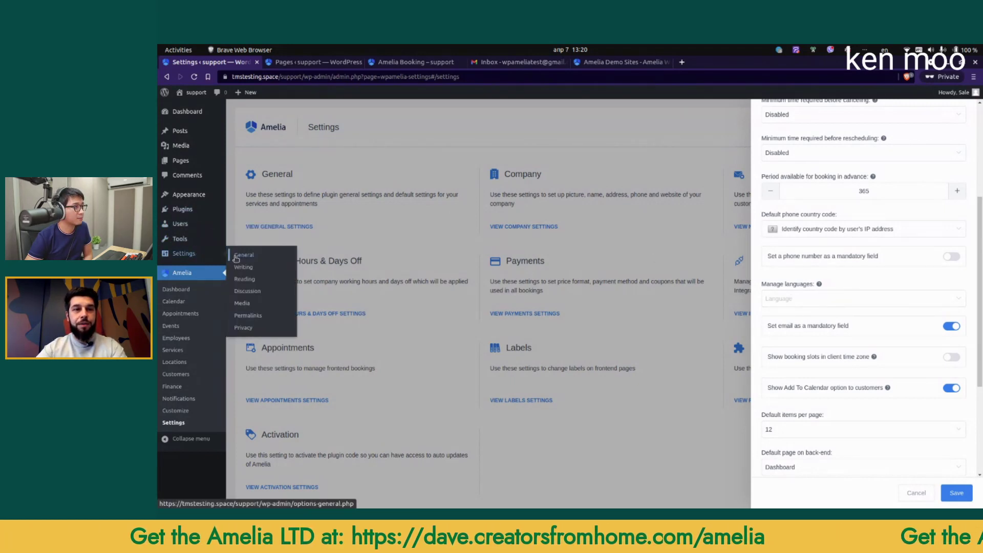
middle_click(240, 257)
left_click(316, 63)
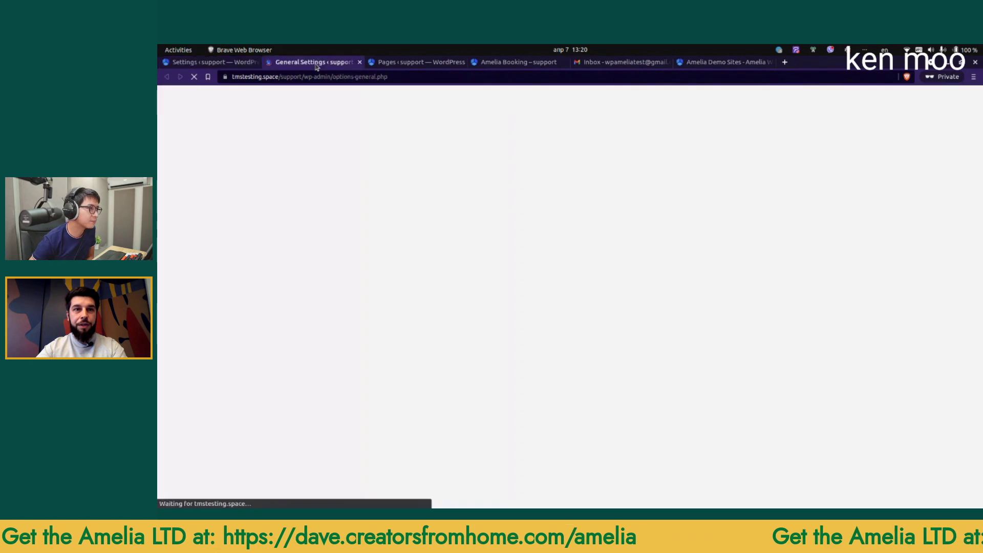
scroll(433, 316, "down", 2)
left_click(366, 305)
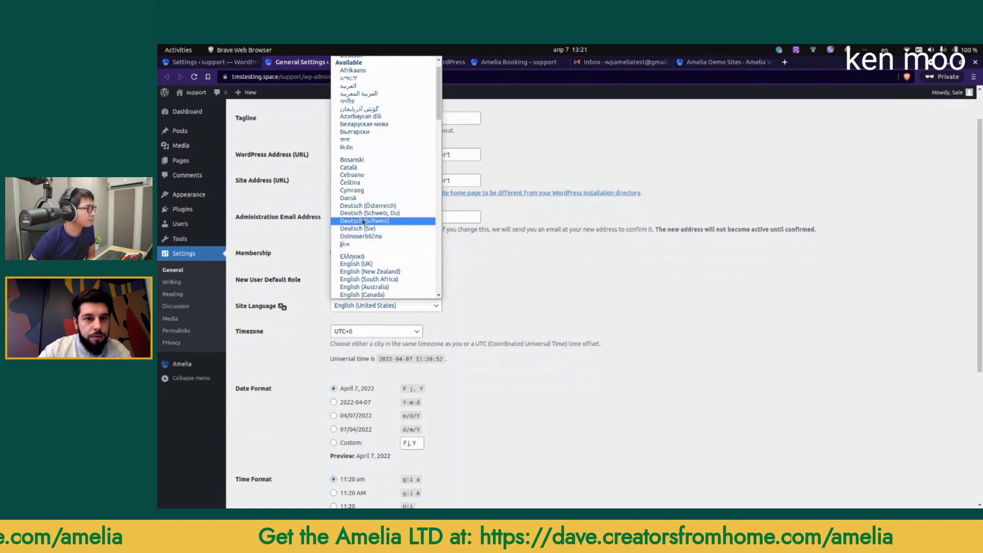
scroll(371, 214, "up", 1)
left_click(359, 74)
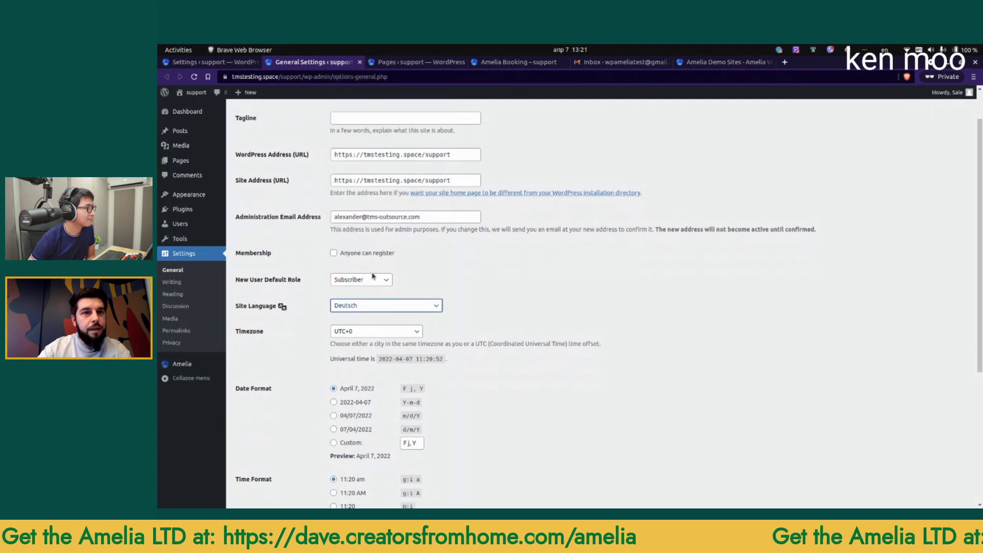
scroll(358, 400, "down", 4)
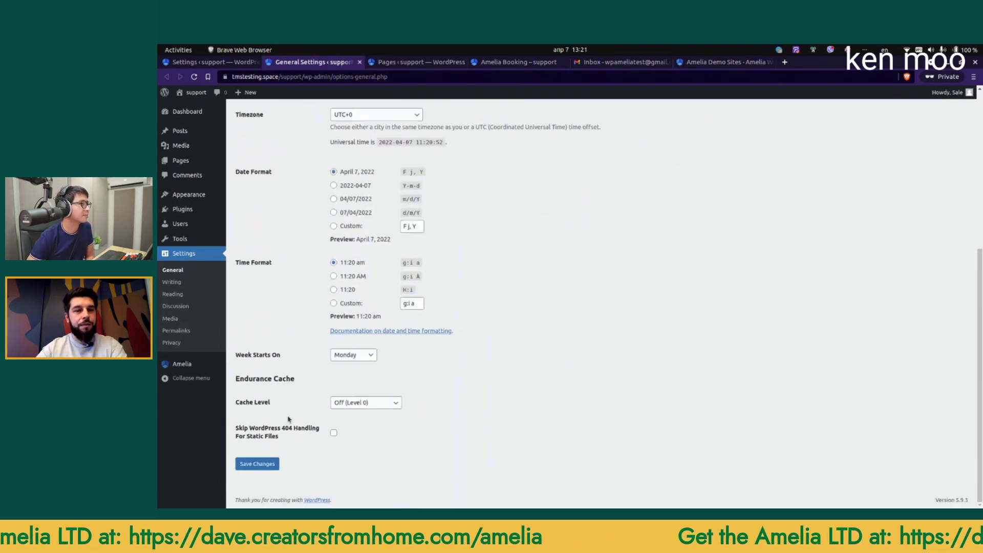
left_click(258, 464)
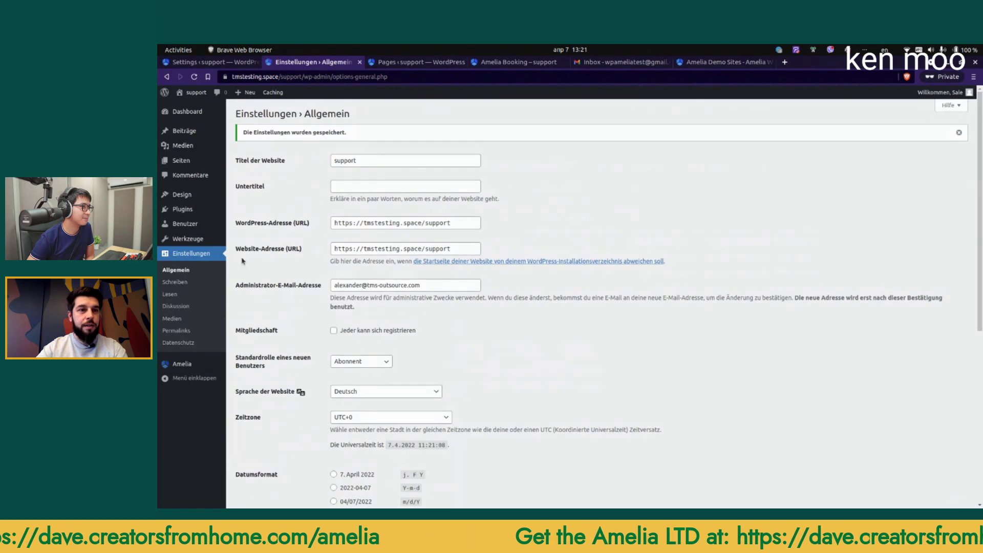
Step: Open Amelia's Einstellungen in a new tab, showing Allgemeine Einstellungen in German
mouse_move(184, 364)
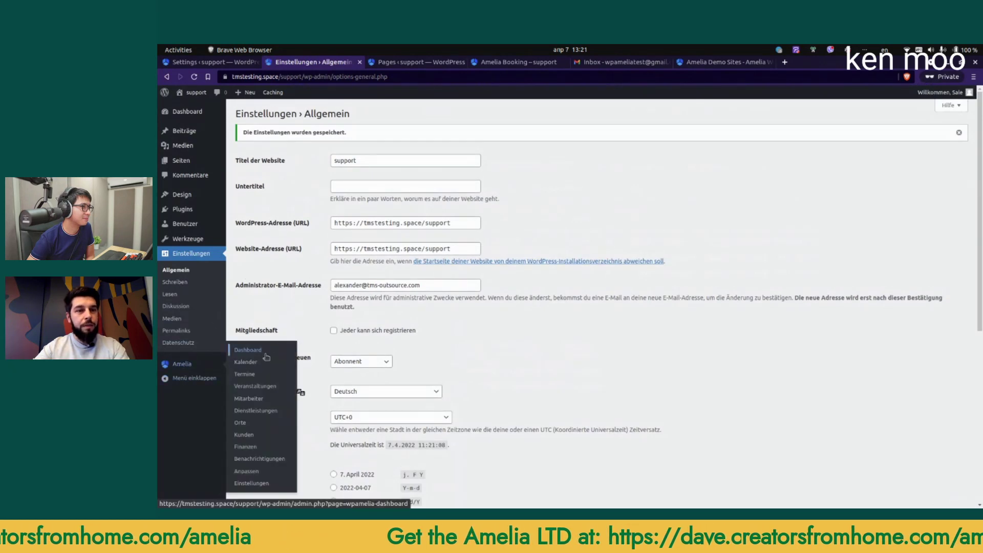
middle_click(253, 483)
left_click(404, 65)
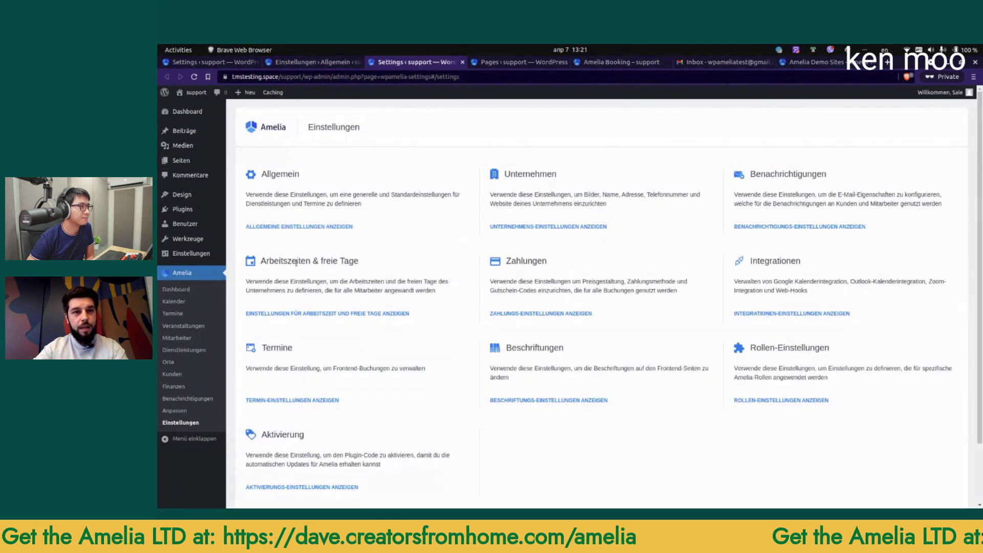
scroll(837, 291, "down", 5)
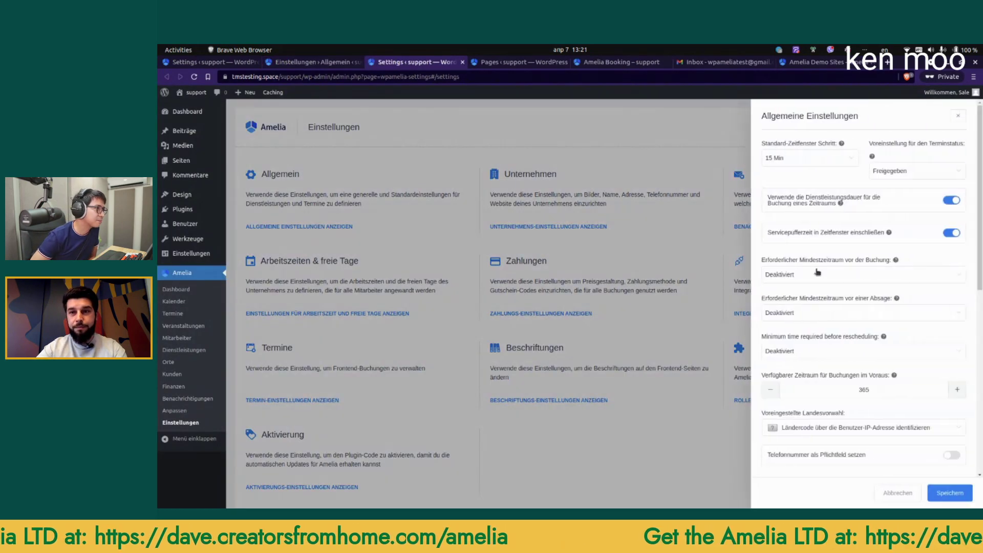
scroll(837, 291, "up", 3)
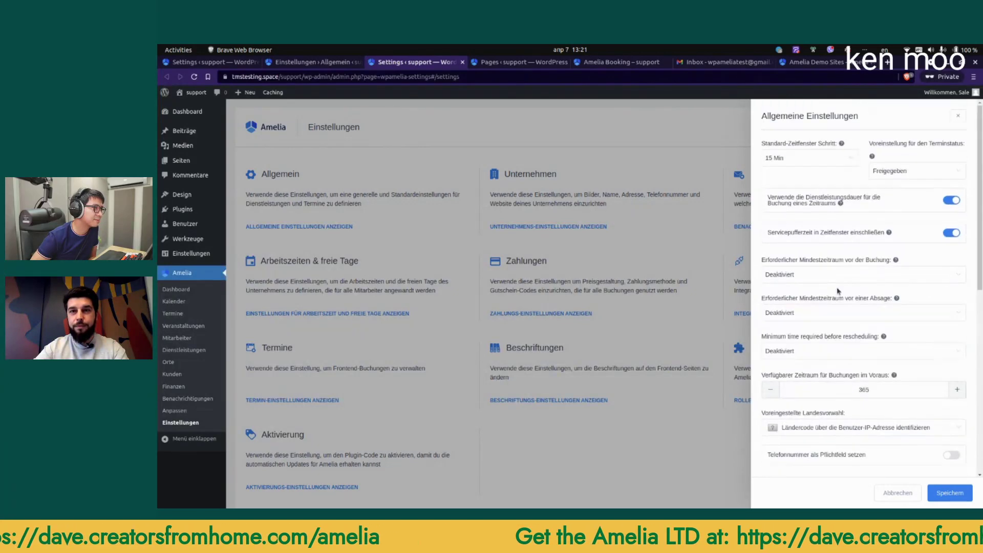
Step: Set WordPress Site Language back to English (United States), save, and return to Amelia
left_click(958, 117)
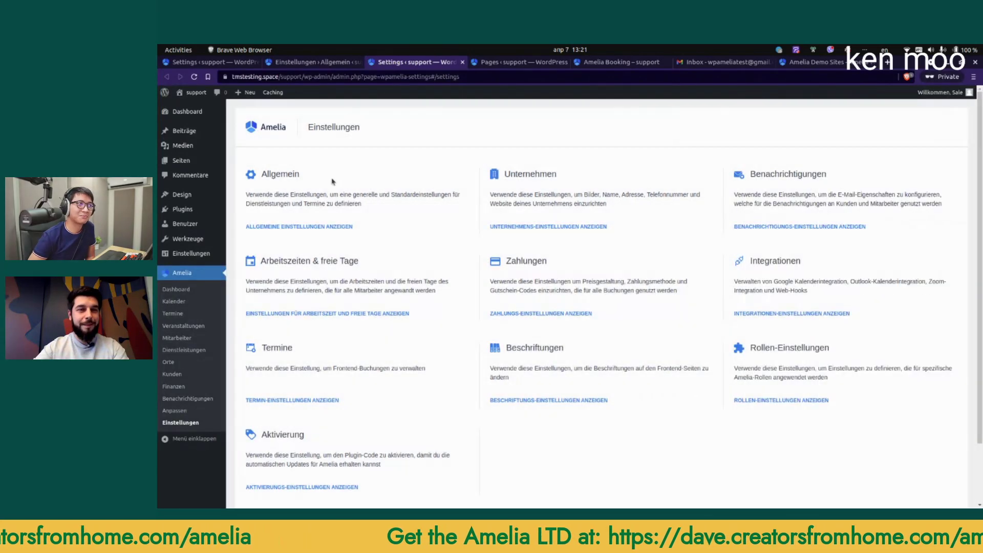
left_click(313, 61)
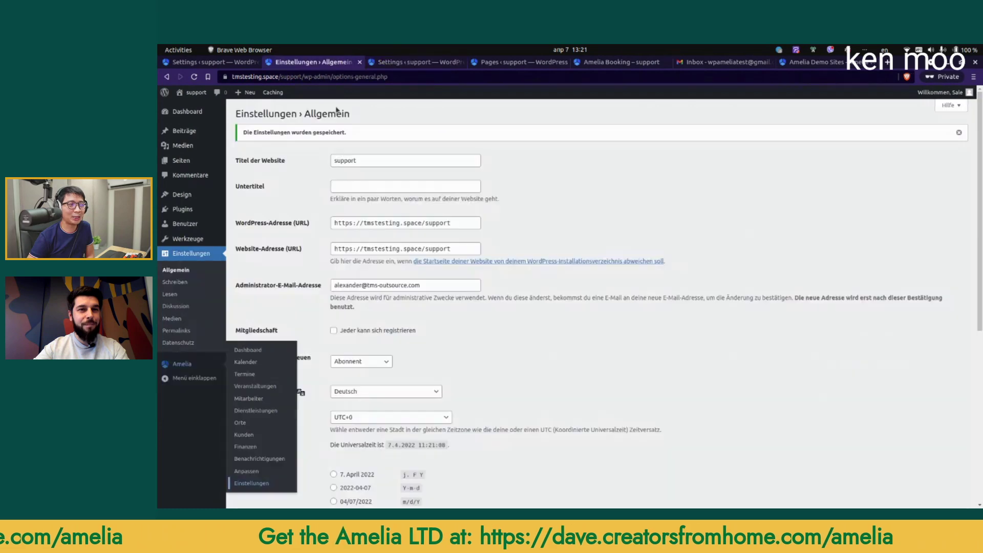
scroll(377, 330, "down", 2)
left_click(410, 346)
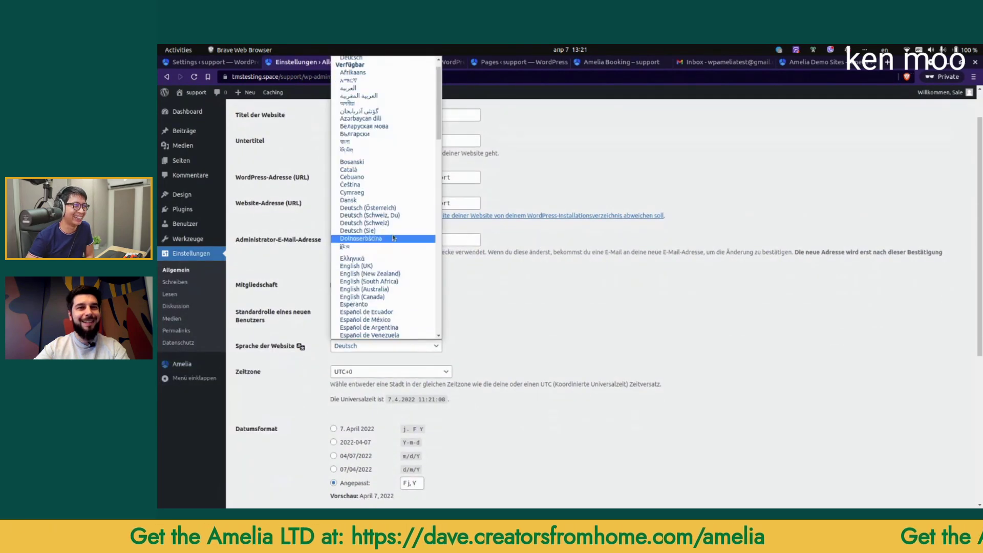
left_click(368, 67)
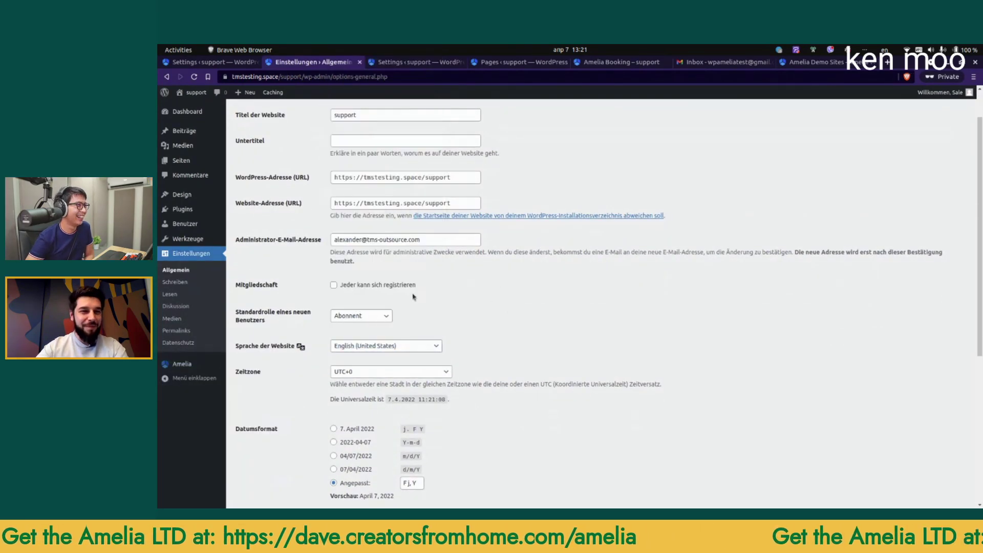
scroll(280, 416, "down", 4)
scroll(281, 416, "down", 6)
left_click(268, 463)
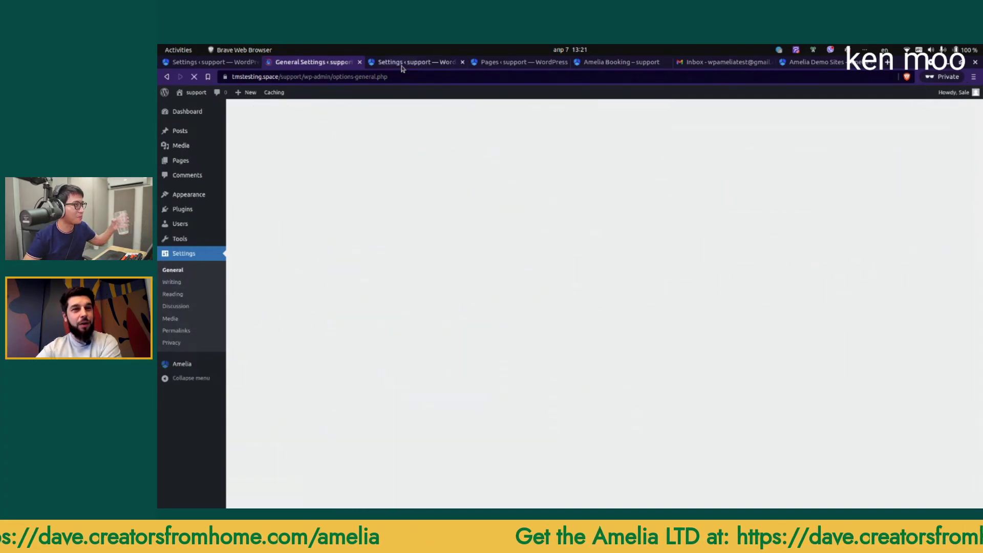
left_click(403, 66)
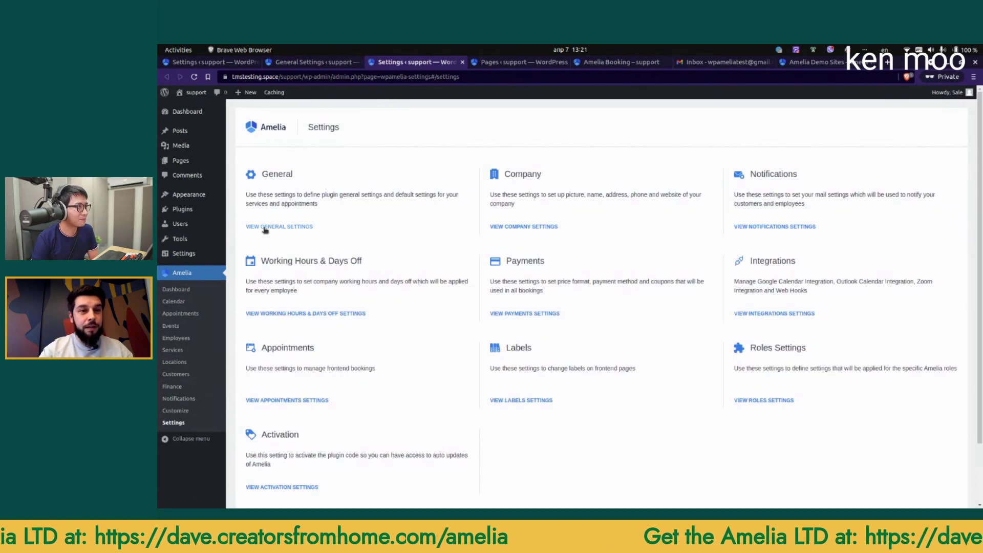
Step: Search 'Ger' in Manage languages, add German, save, and open Customize in a new tab
left_click(395, 229)
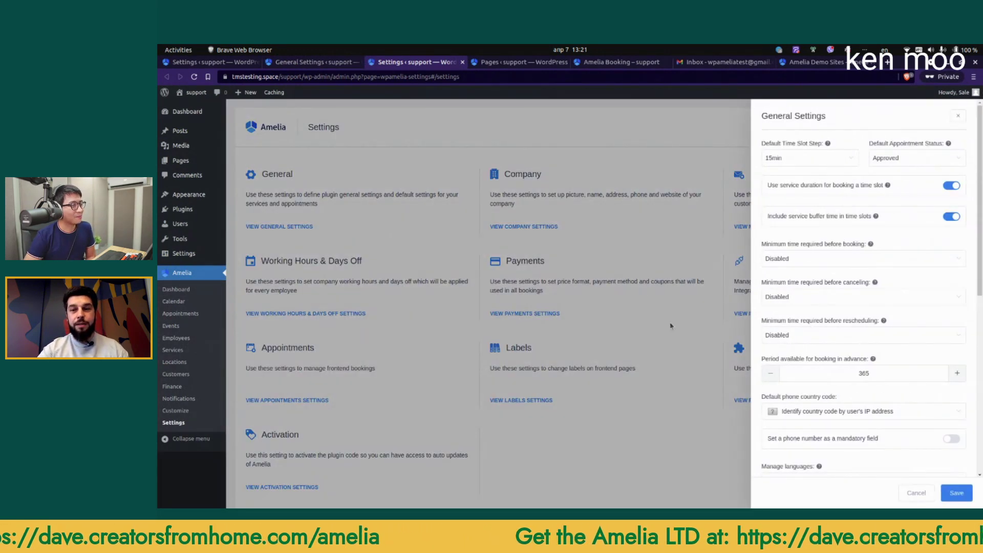
scroll(817, 302, "down", 5)
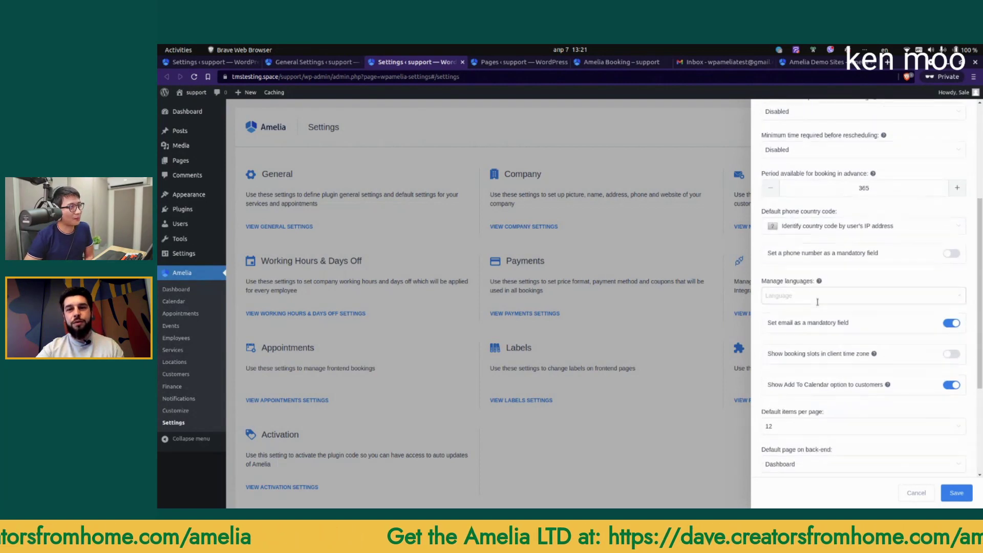
scroll(817, 302, "down", 2)
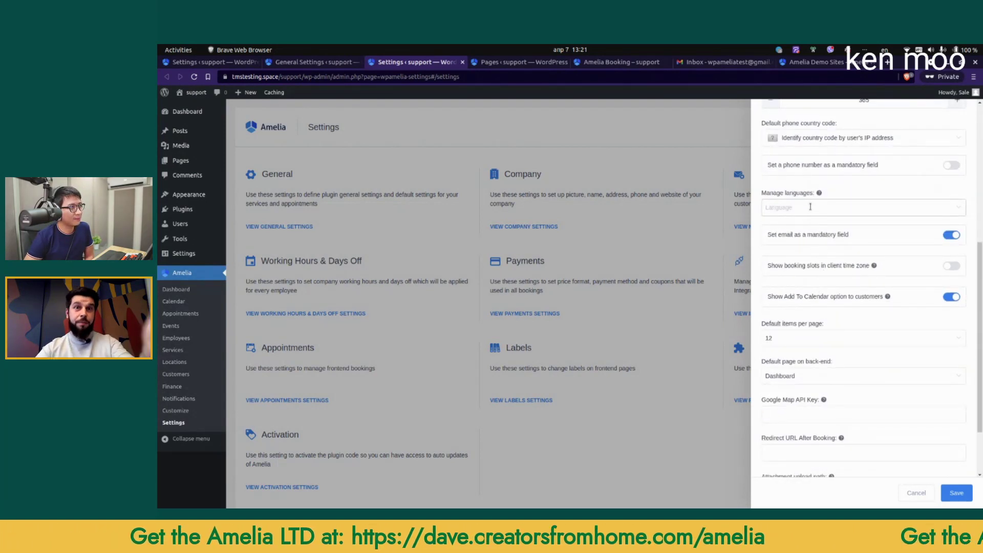
left_click(810, 208)
type("Ger")
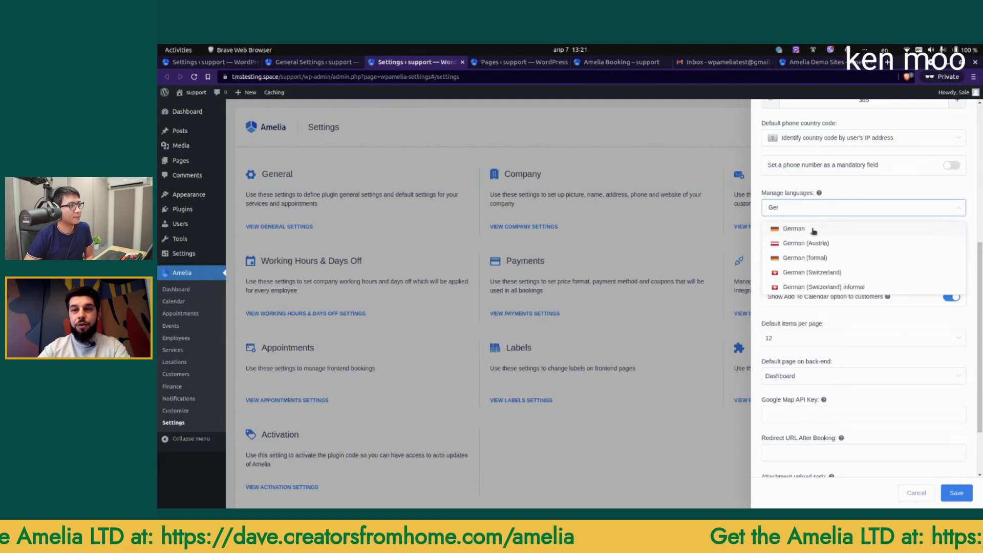
left_click(814, 231)
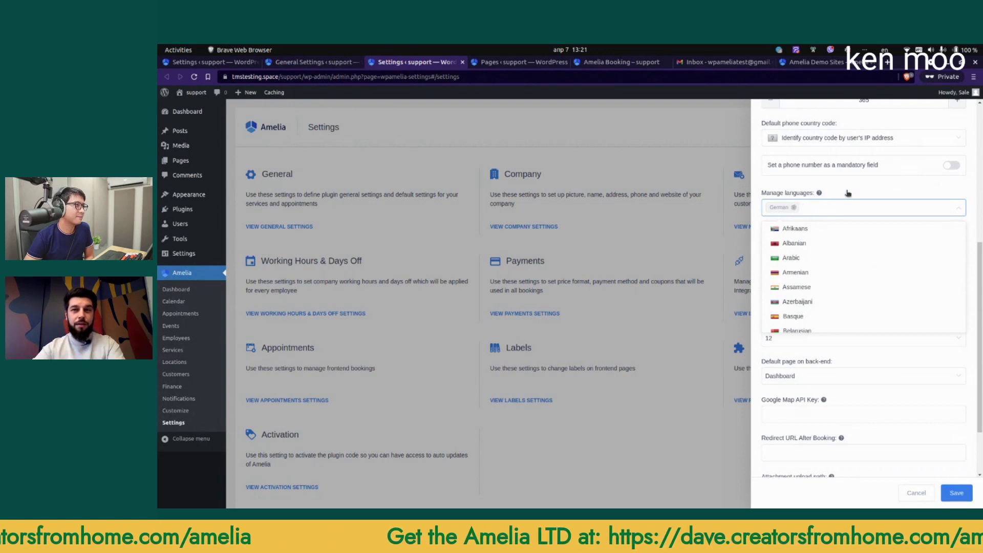
left_click(855, 190)
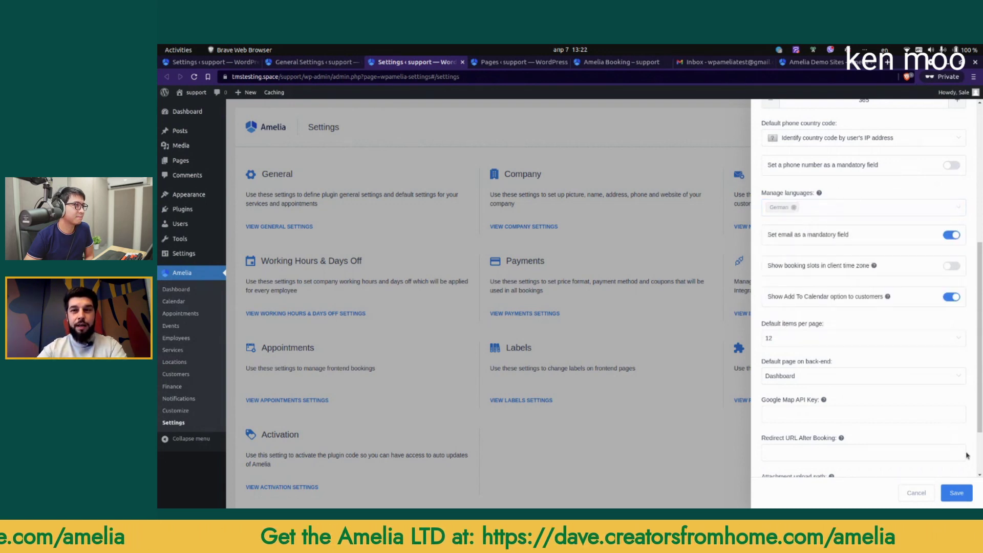
left_click(955, 490)
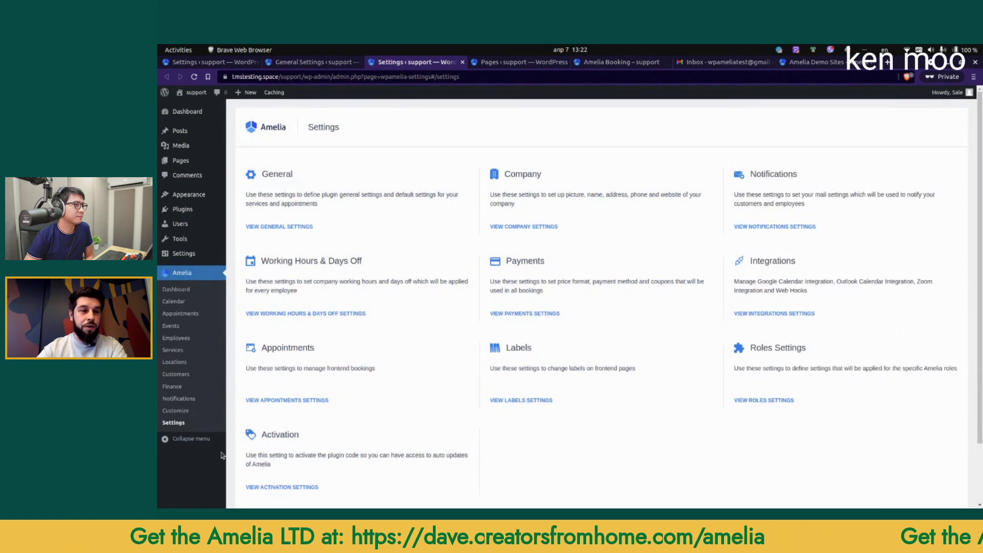
middle_click(191, 413)
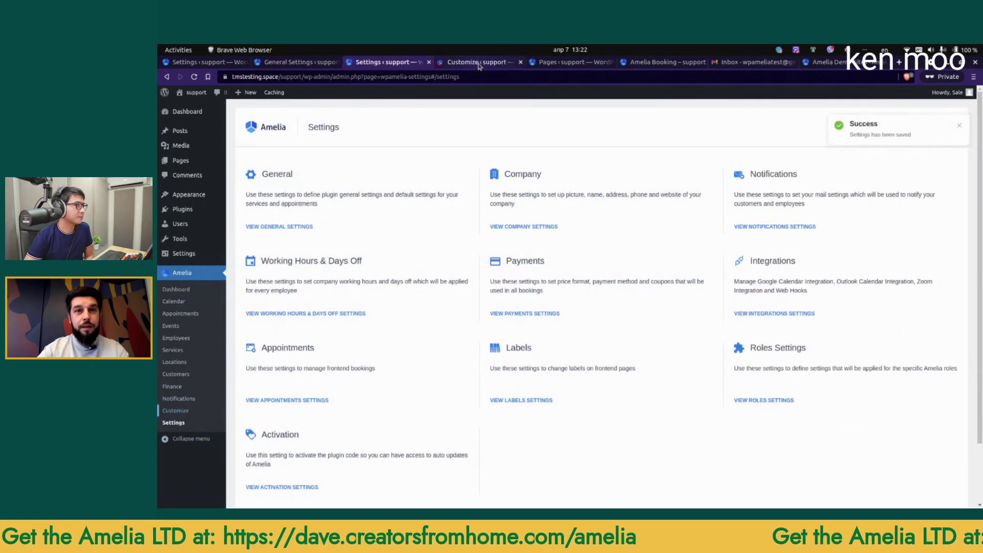
left_click(476, 62)
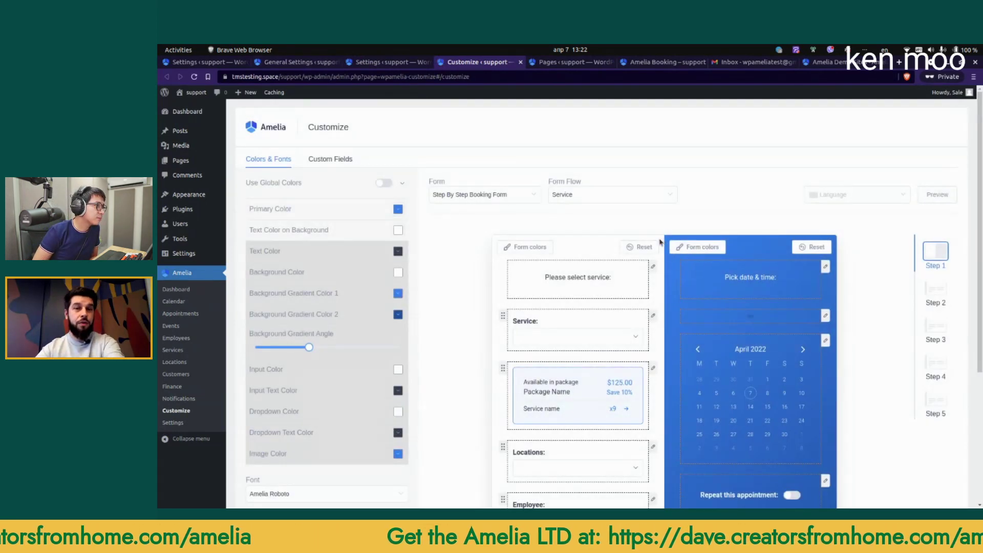
Step: Set the WordPress site language to Deutsch again and save the general settings
left_click(312, 64)
scroll(435, 251, "down", 5)
left_click(380, 262)
left_click(380, 263)
scroll(385, 313, "up", 3)
left_click(383, 327)
scroll(379, 125, "down", 1)
scroll(378, 104, "up", 1)
left_click(375, 70)
scroll(518, 393, "down", 1)
scroll(518, 393, "down", 5)
left_click(257, 464)
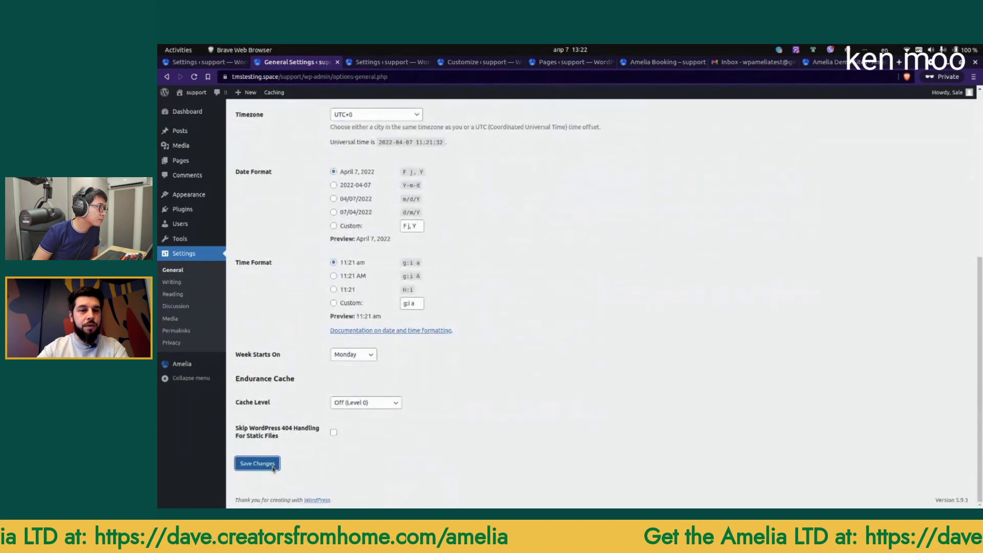
Step: Reload Customize, relabel the Orte field as 'Service', and save the booking form
left_click(476, 63)
key("F5")
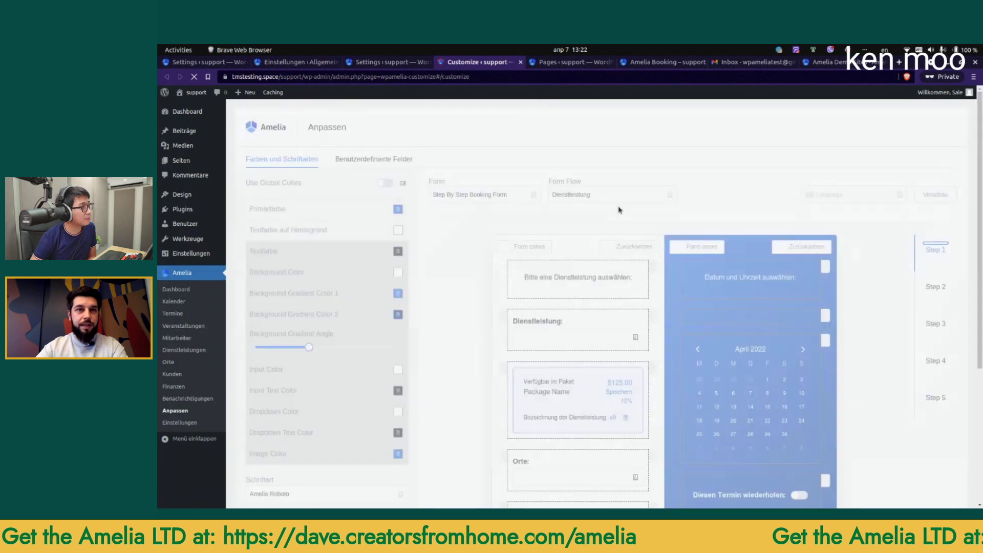
left_click(862, 194)
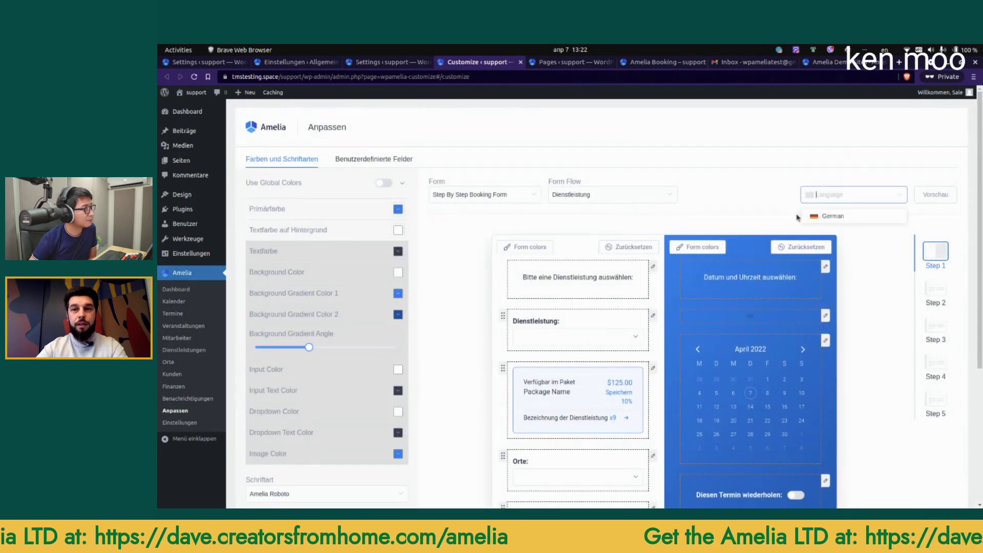
scroll(654, 320, "down", 3)
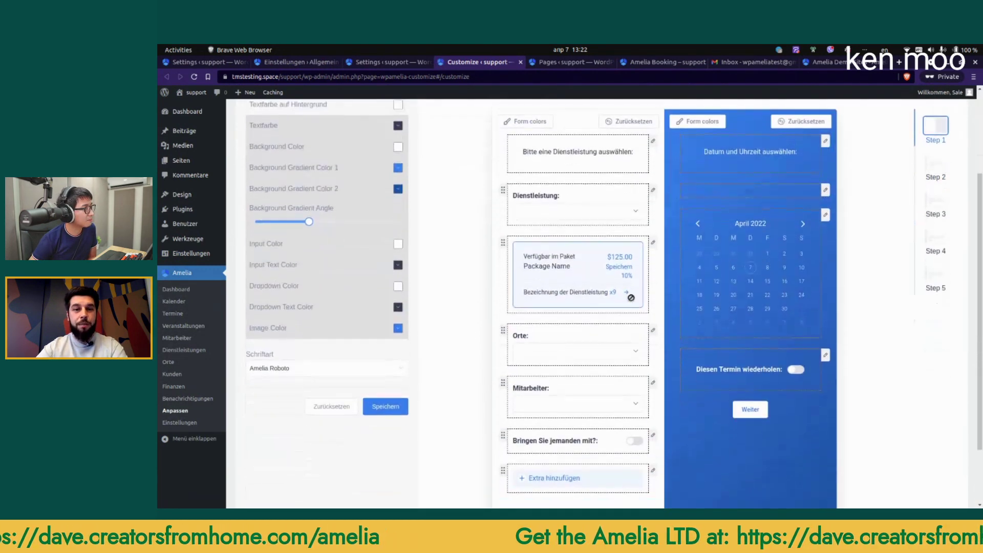
left_click(653, 319)
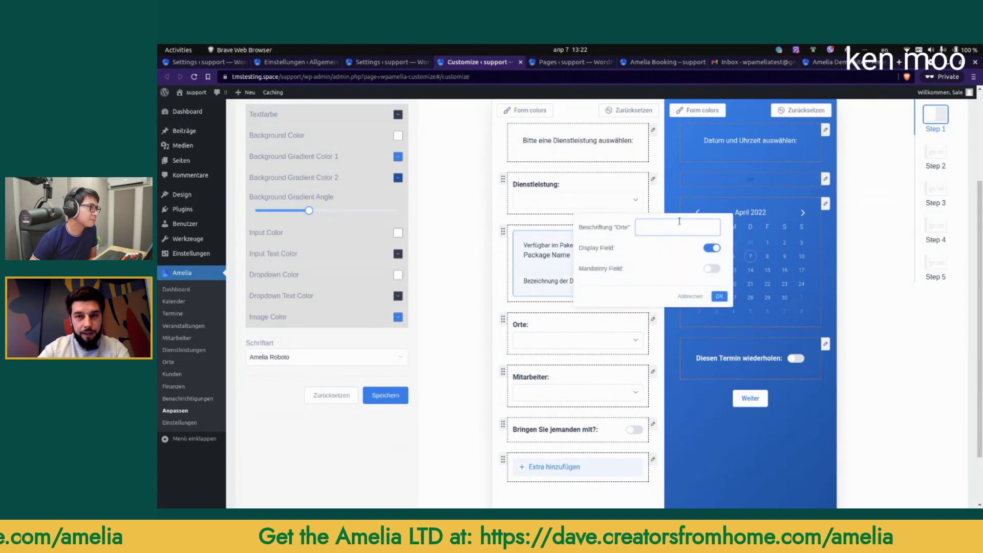
type("A")
key("BackSpace")
type("Service")
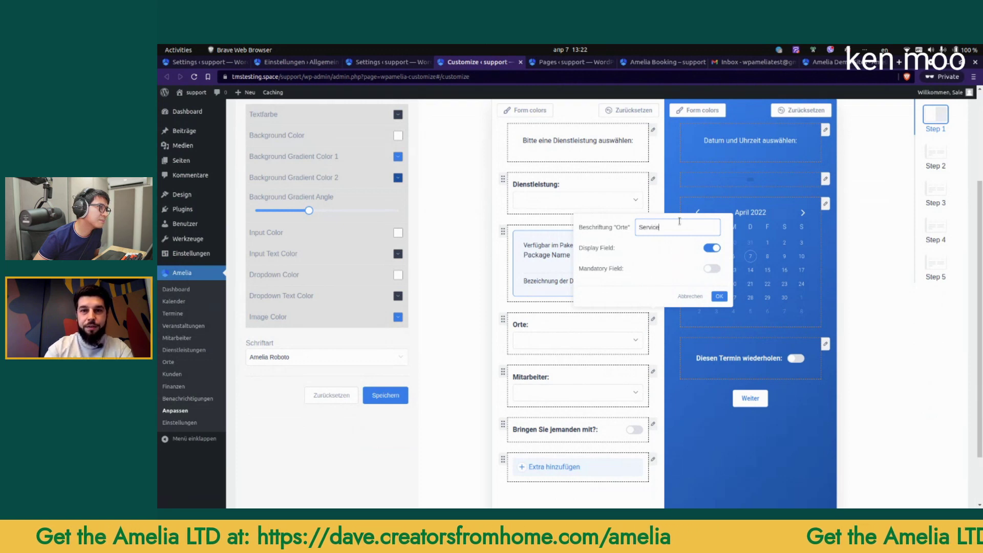
left_click(718, 297)
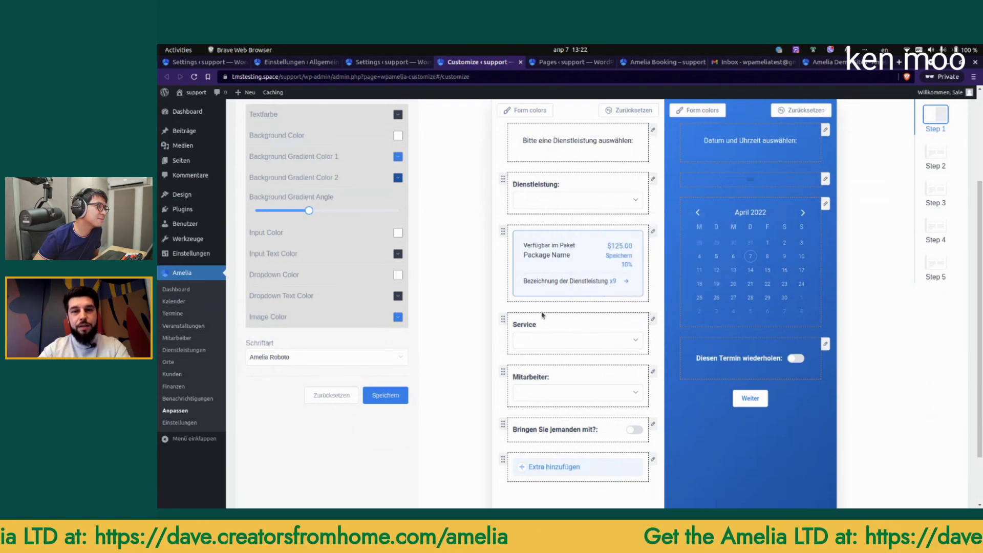
left_click(394, 400)
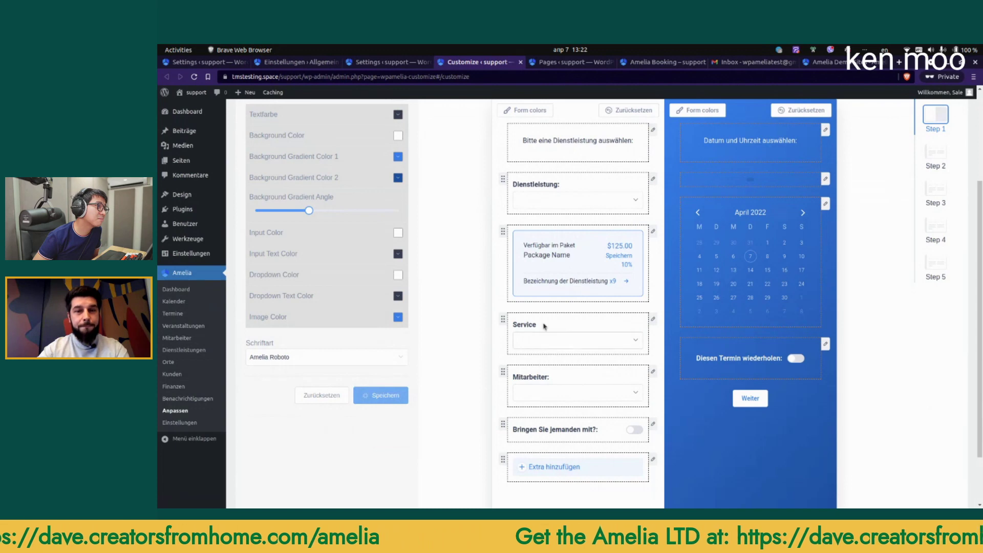
Step: Preview the booking form in German, then clear the preview language
scroll(586, 335, "up", 2)
left_click(830, 153)
left_click(828, 172)
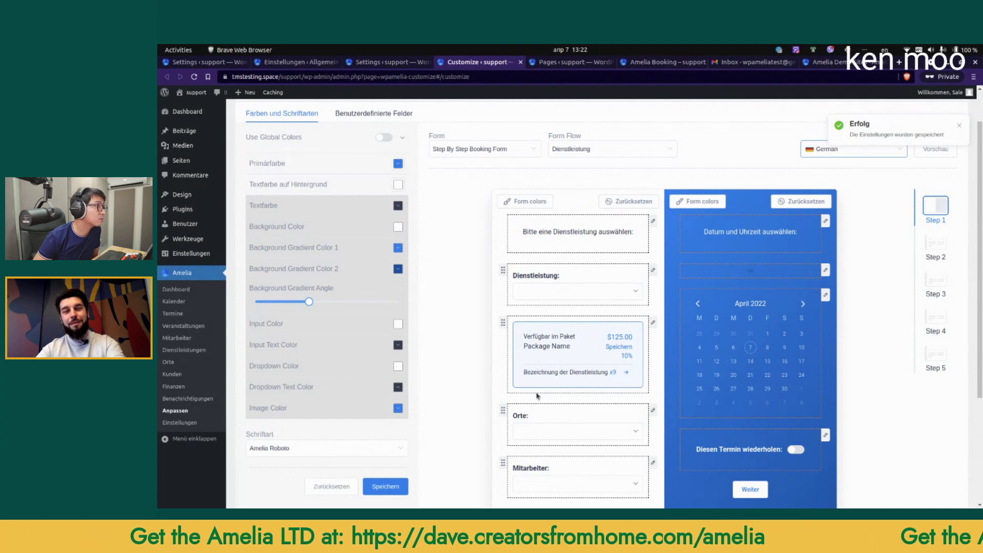
left_click(900, 151)
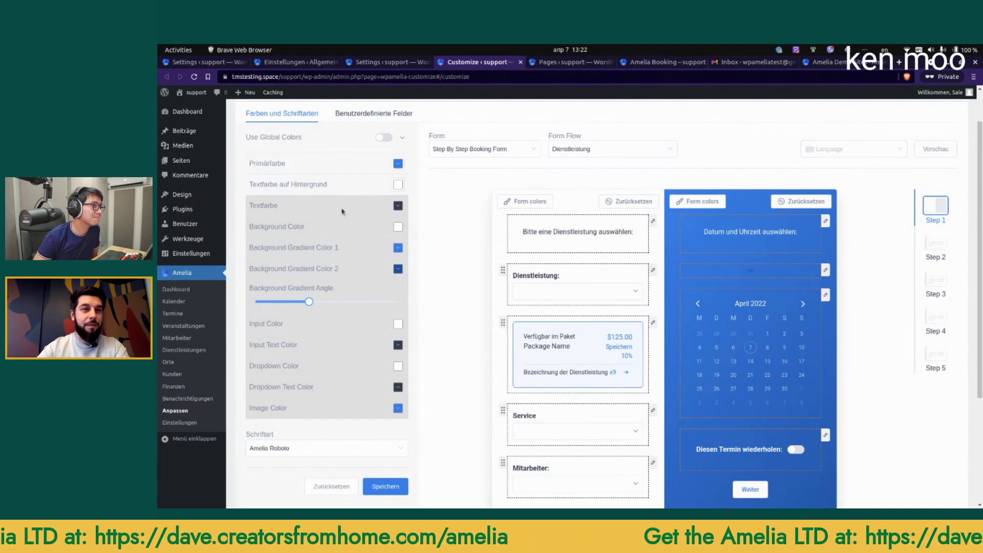
left_click(311, 62)
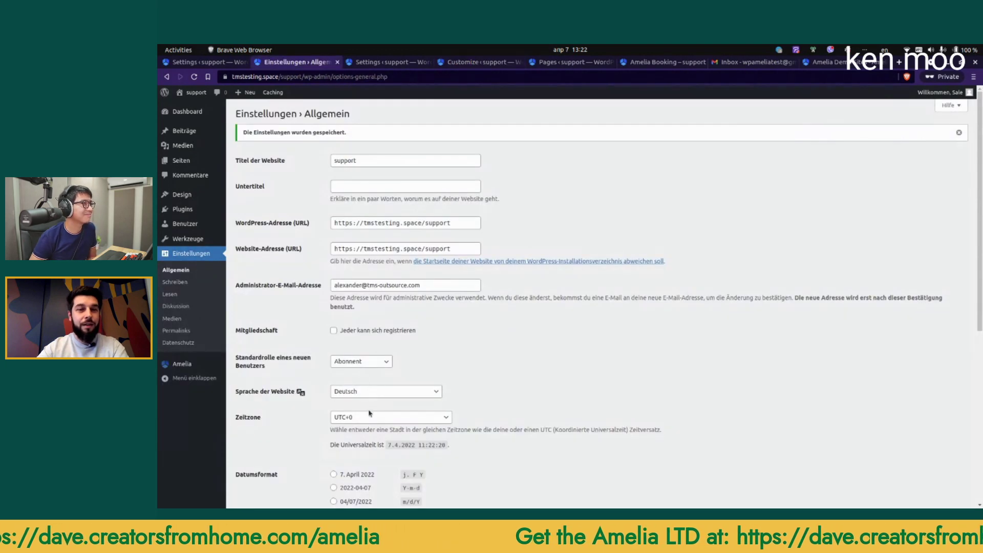
Step: Set Sprache der Website to English (United States), save, and open Amelia's General Settings
left_click(370, 392)
scroll(369, 205, "up", 5)
left_click(367, 107)
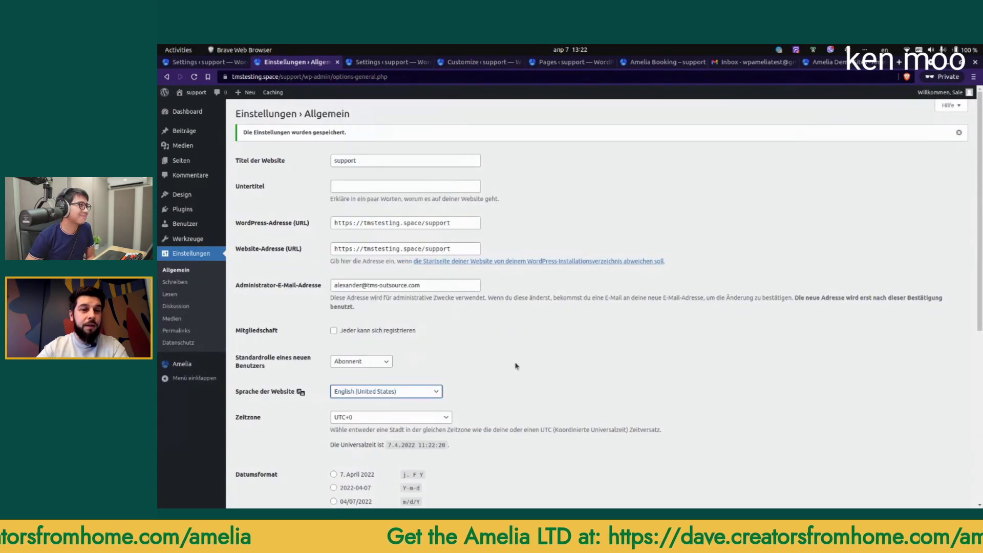
scroll(351, 384, "down", 6)
left_click(294, 464)
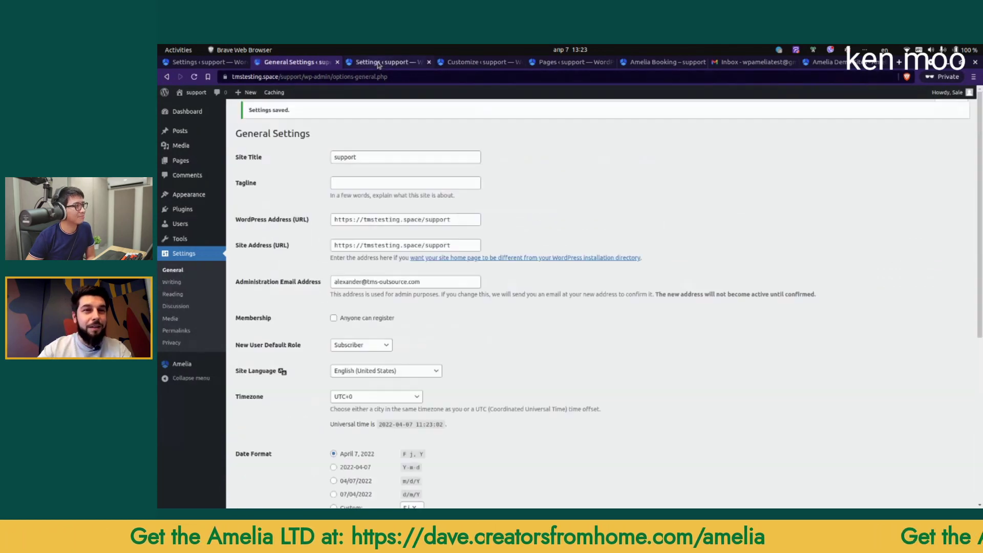
left_click(378, 63)
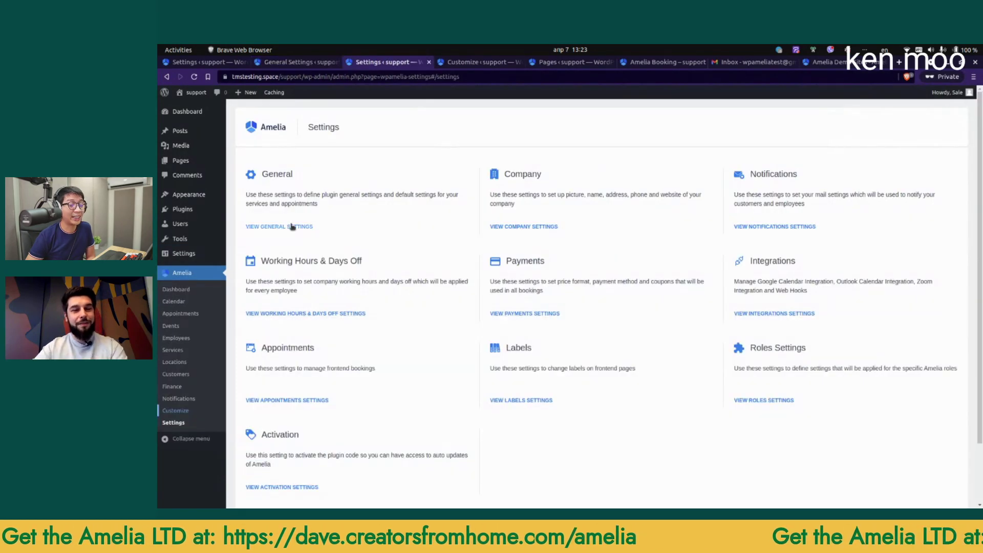
left_click(306, 227)
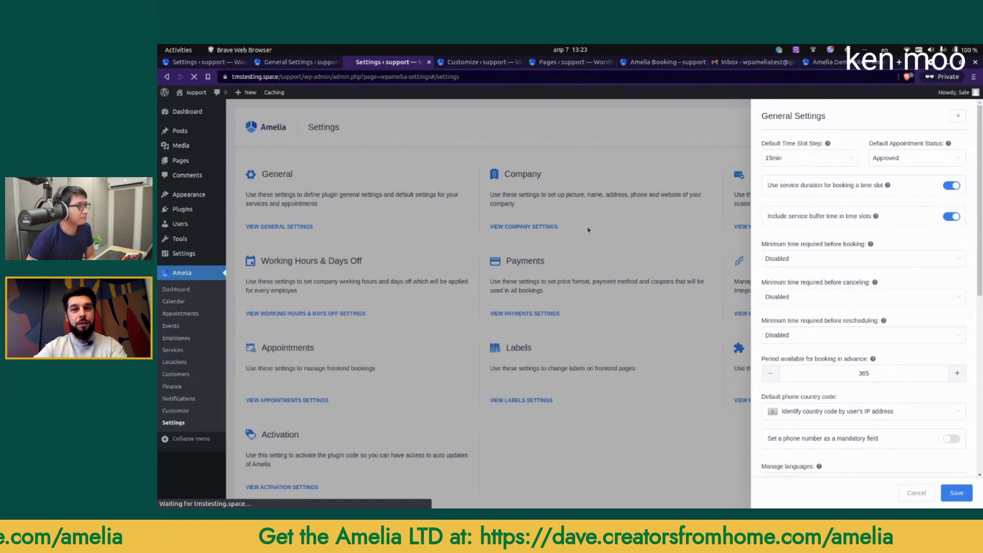
Step: Remove the German tag from Manage languages in Amelia's General Settings
scroll(867, 318, "down", 4)
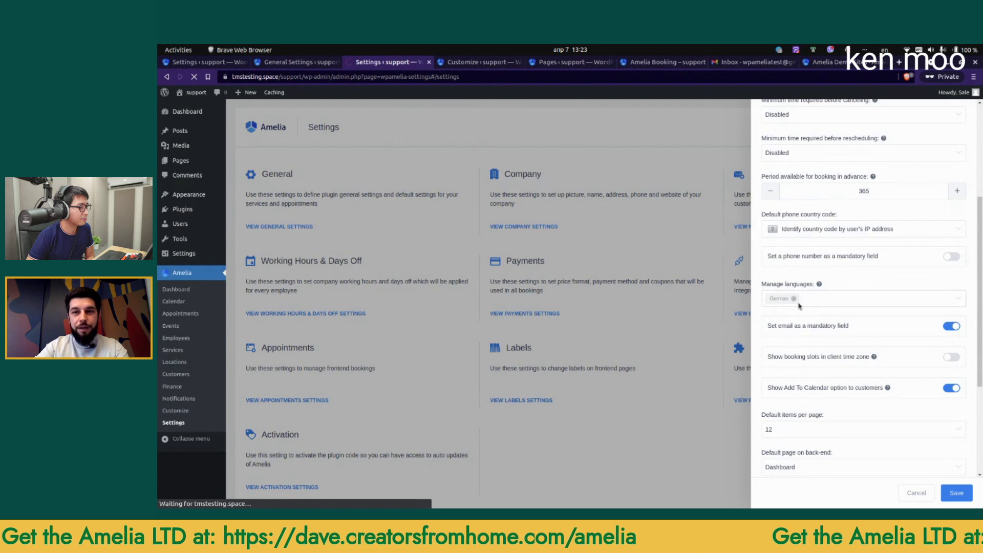
scroll(794, 300, "down", 2)
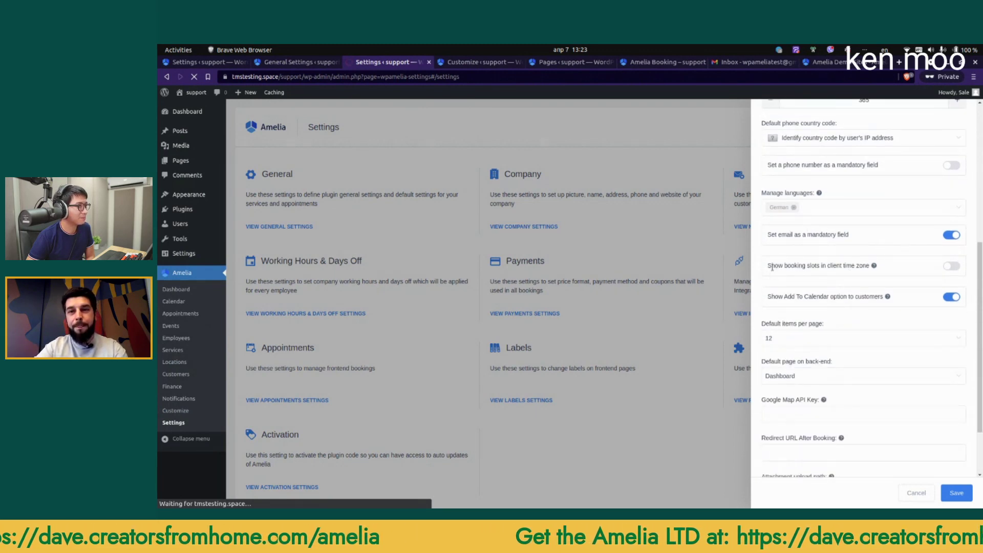
left_click_drag(773, 264, 839, 266)
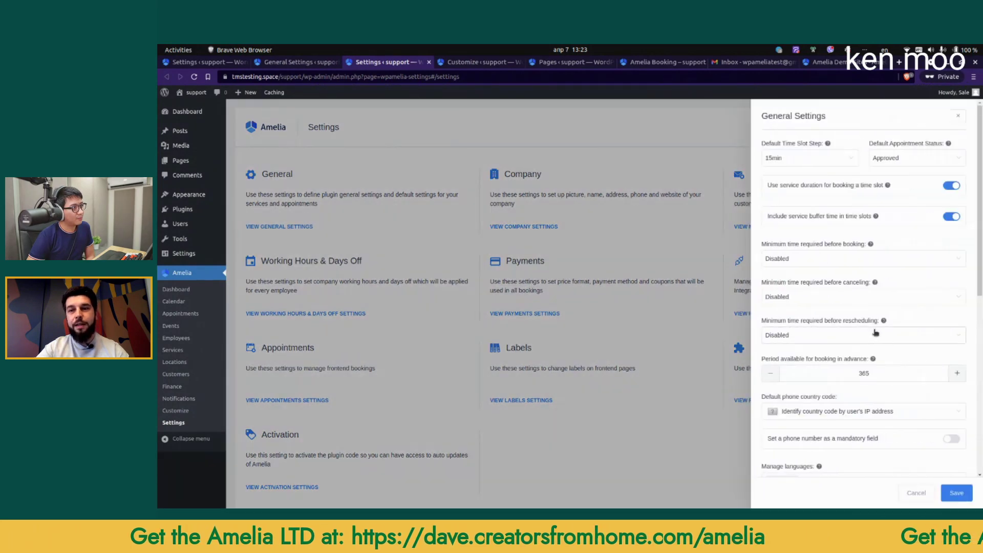
scroll(874, 333, "down", 3)
scroll(874, 336, "down", 2)
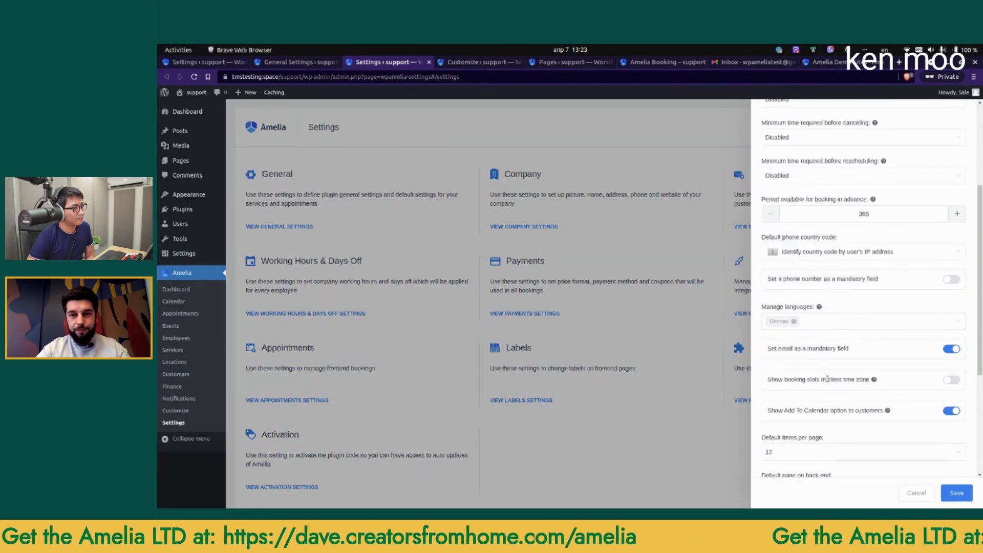
left_click(794, 321)
scroll(832, 303, "down", 2)
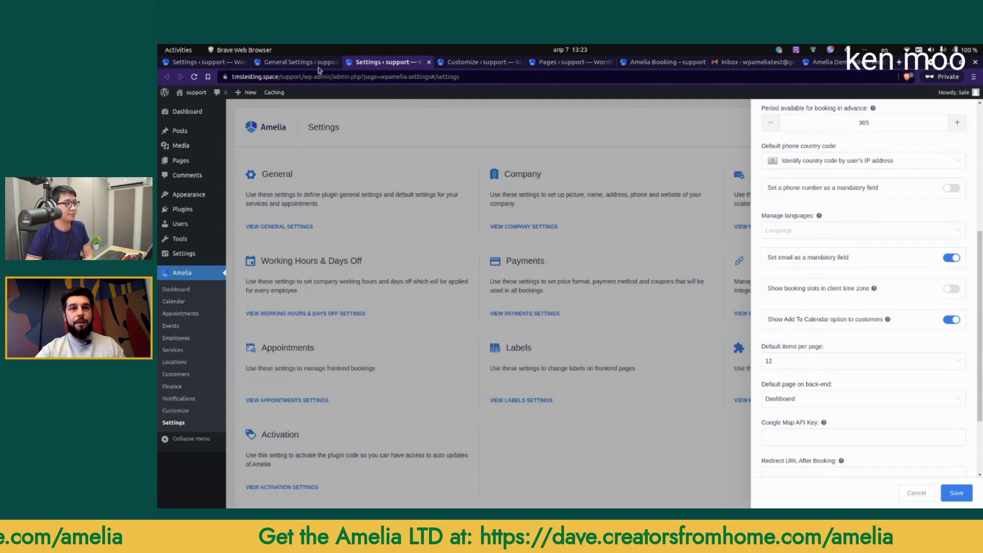
left_click(299, 62)
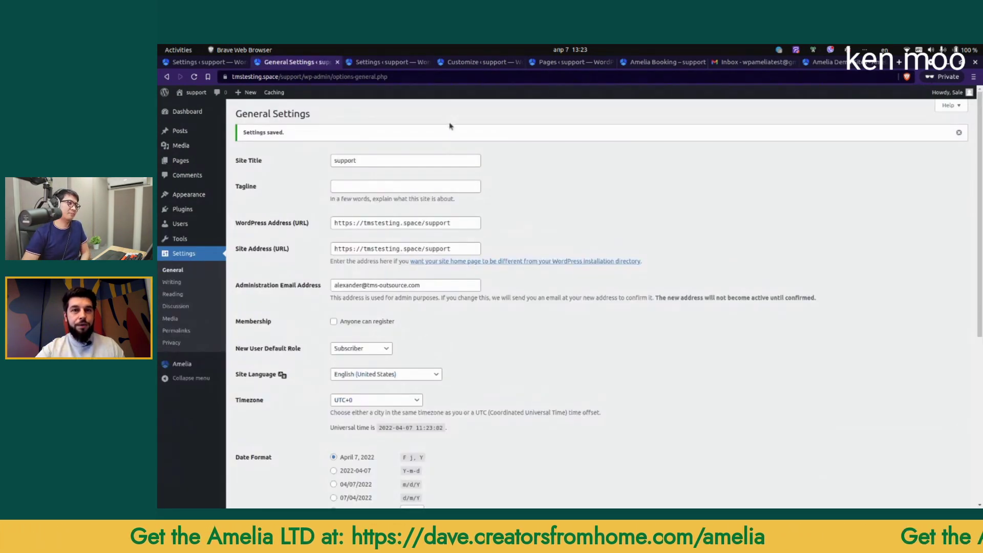
Step: Switch on 'Show booking slots in client time zone' in Amelia's General Settings
left_click(465, 63)
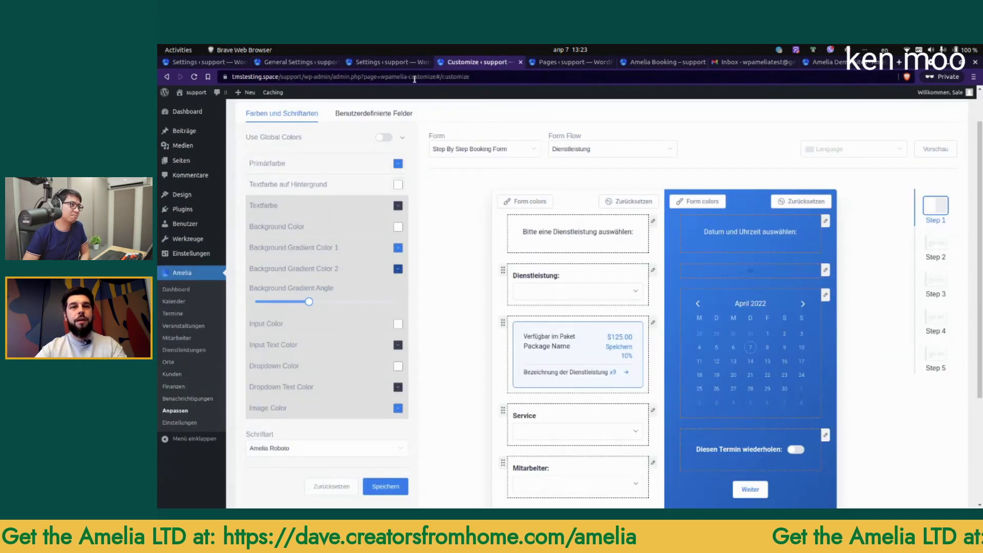
left_click(399, 62)
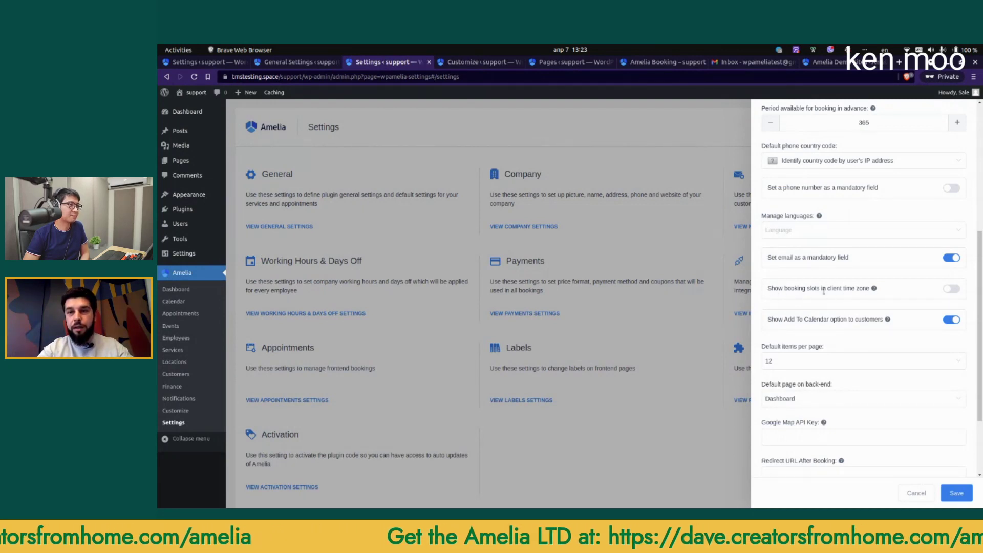
left_click(951, 289)
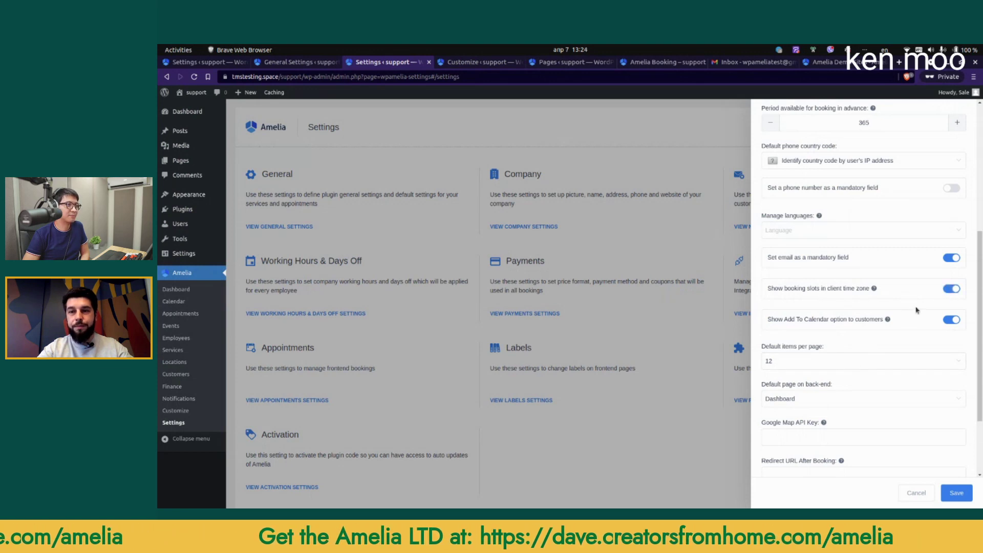
left_click_drag(784, 319, 848, 319)
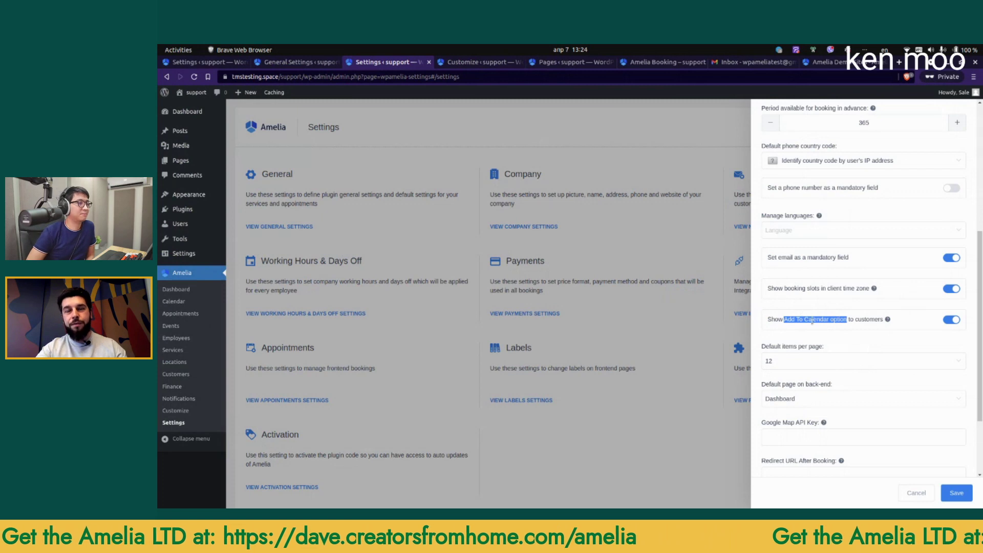
scroll(865, 319, "down", 3)
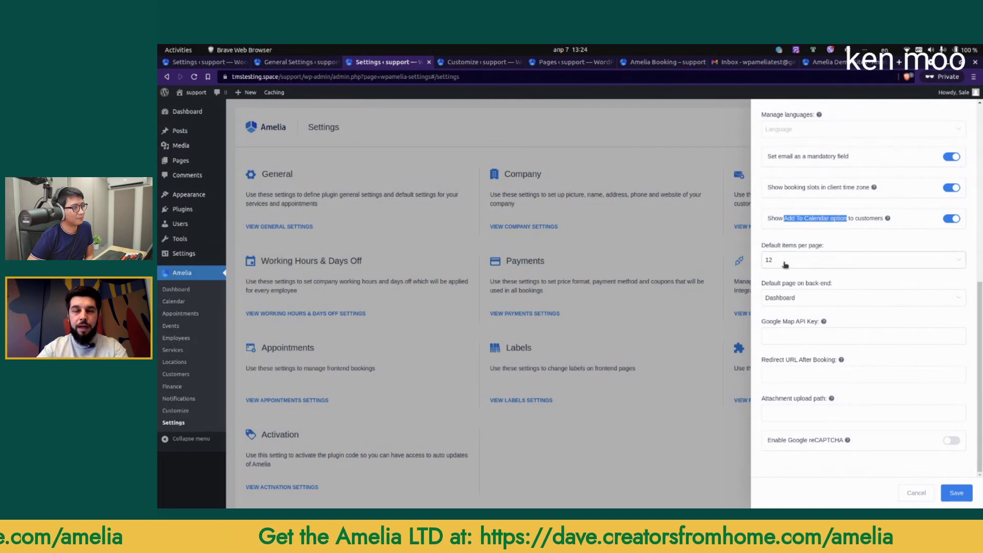
Step: Bring up the live Yoga booking page for April 13, 2022 at 9:00 am
left_click(487, 63)
scroll(584, 251, "up", 2)
scroll(566, 65, "up", 1)
left_click(640, 62)
scroll(483, 217, "up", 4)
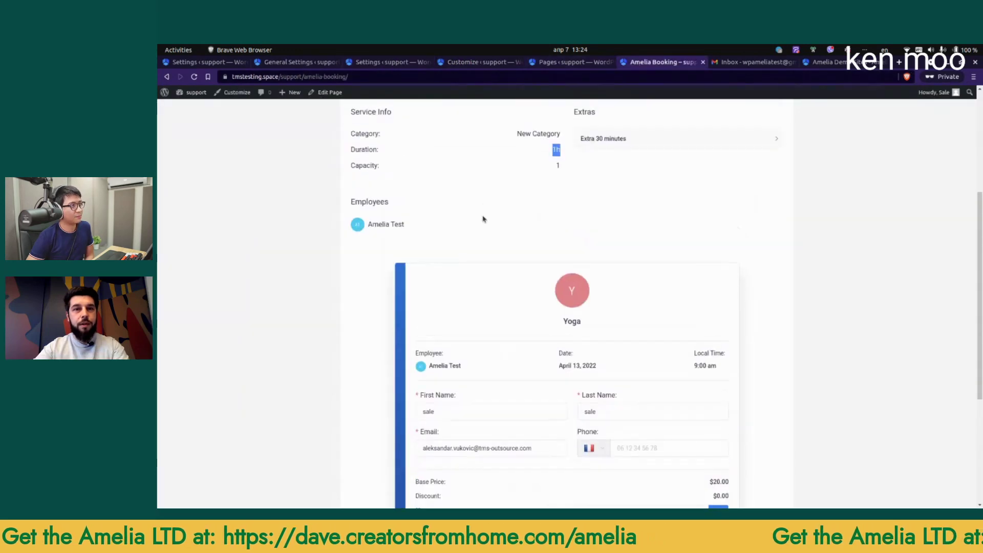
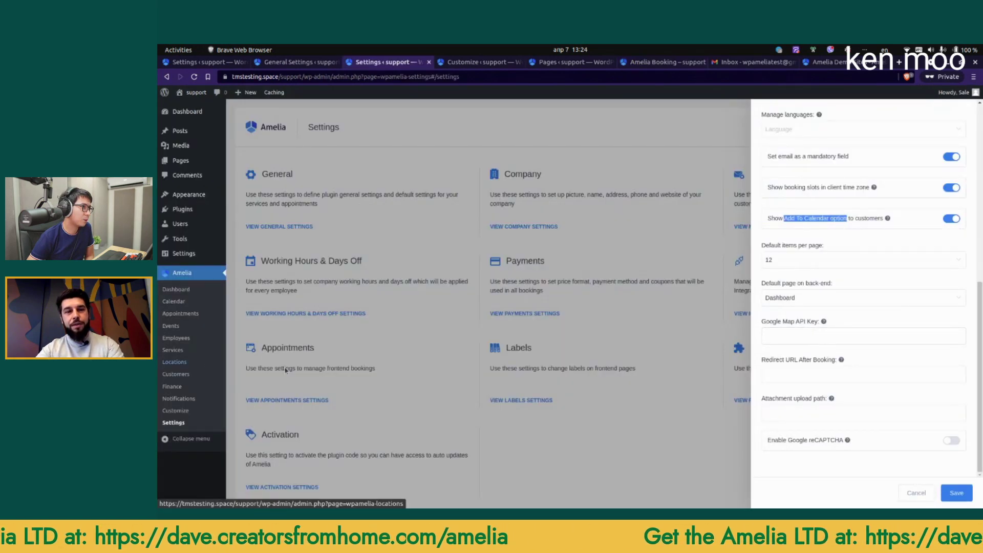
Step: Leave Google reCAPTCHA disabled after trying it, and close the General settings panel
left_click(819, 373)
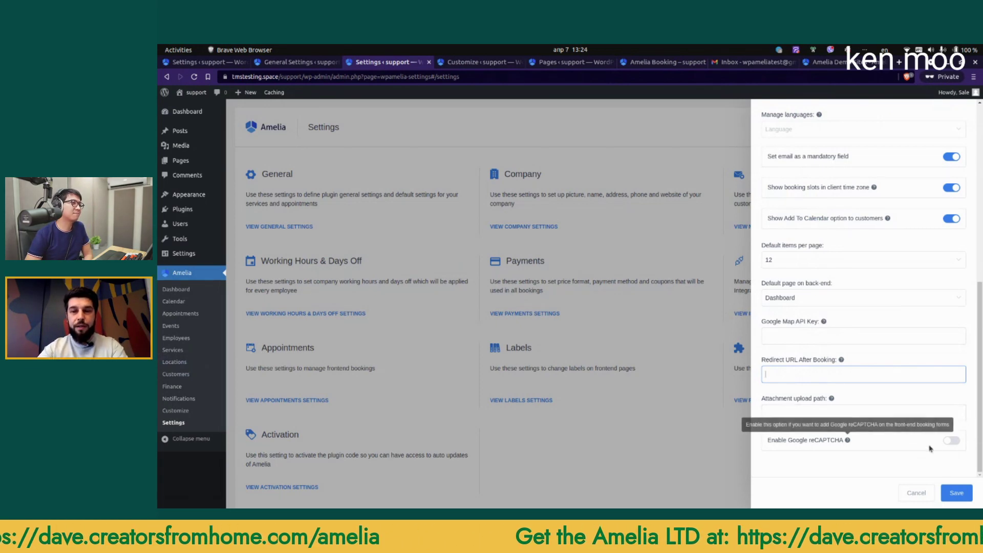
left_click(951, 440)
scroll(797, 323, "down", 2)
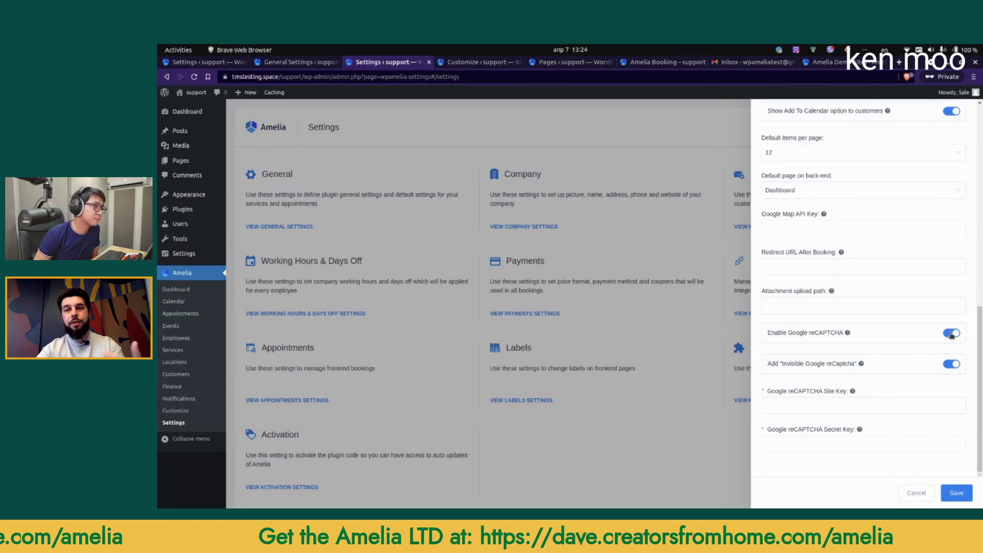
left_click(952, 334)
left_click(749, 351)
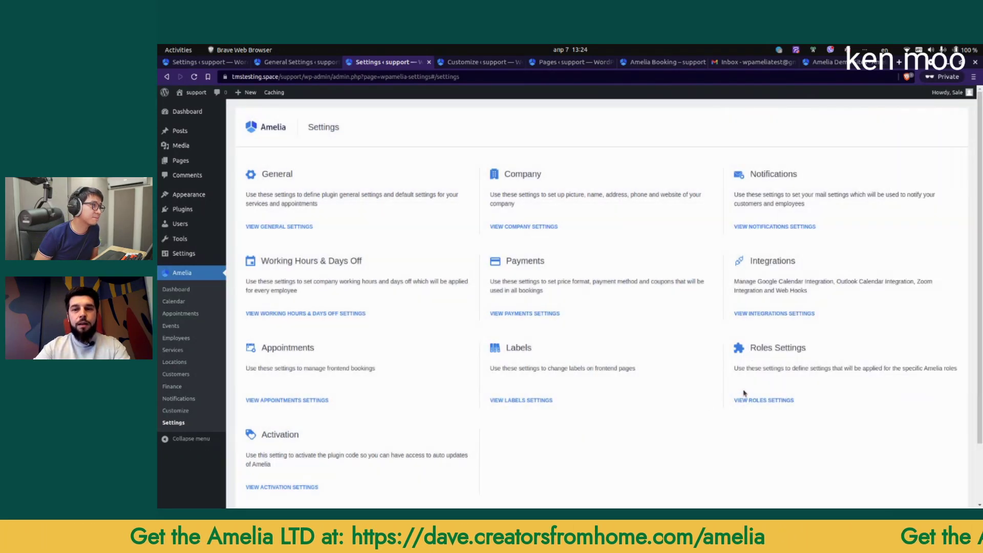
Step: Open the Customer role settings and copy the Customer Panel page's link from WordPress Pages
left_click(768, 402)
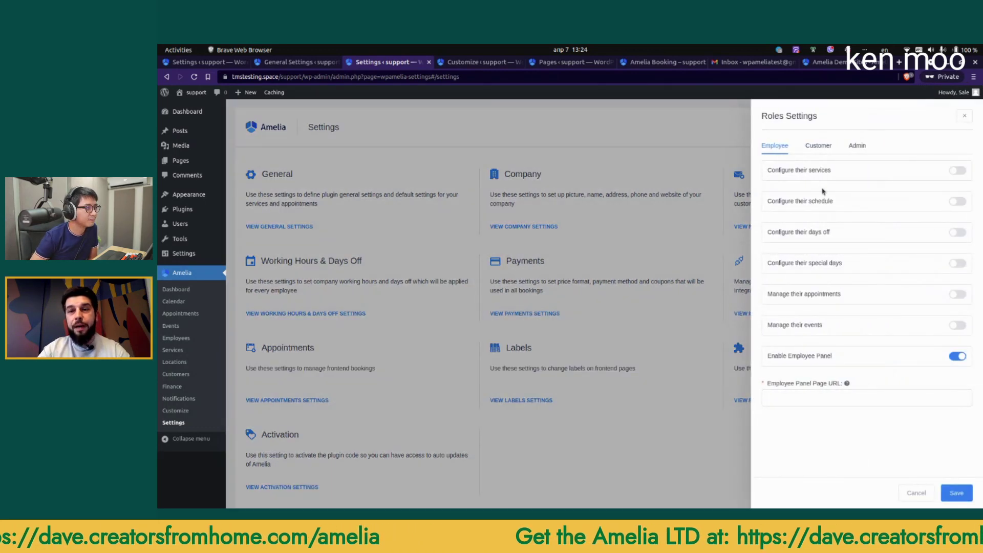
left_click(815, 148)
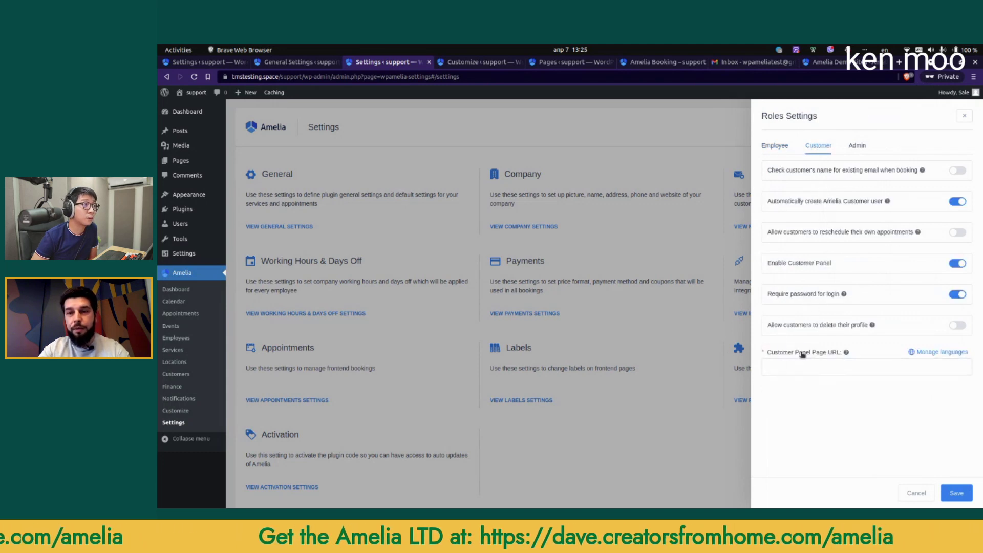
left_click_drag(787, 264, 831, 265)
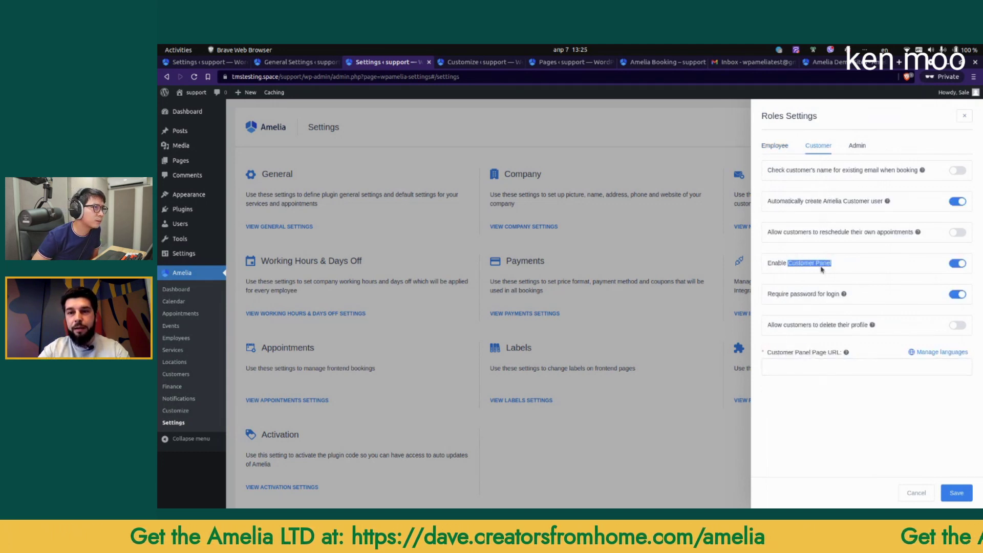
left_click(568, 62)
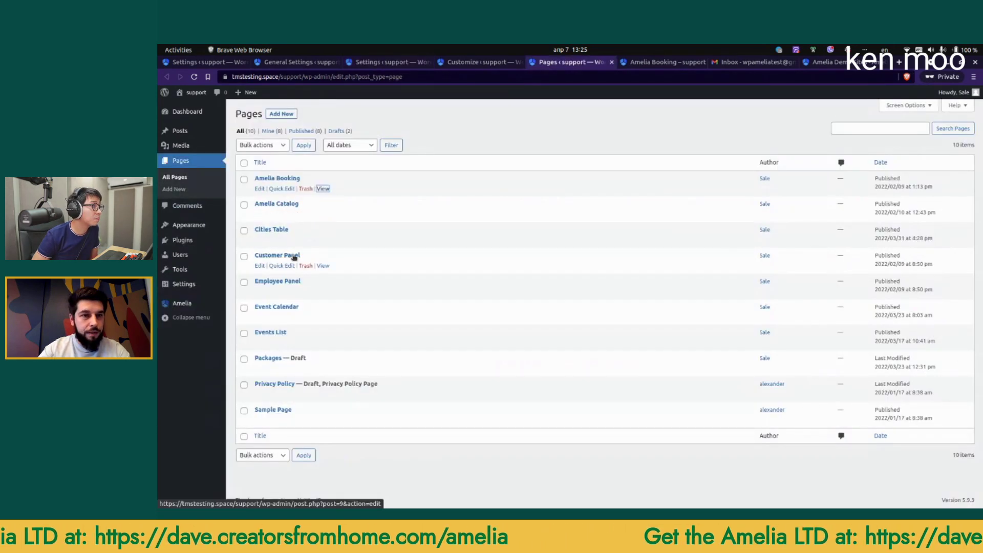
right_click(321, 268)
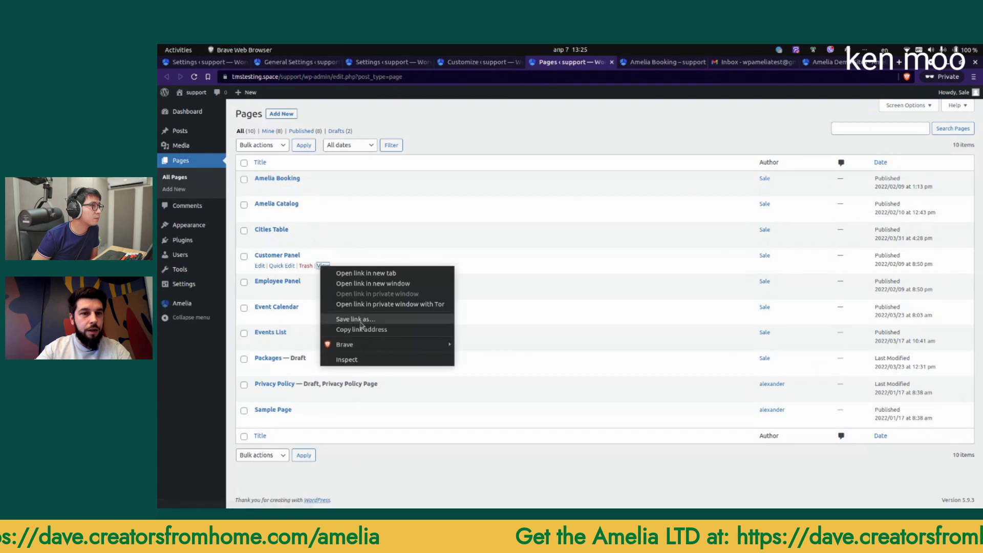
left_click(363, 330)
left_click(390, 62)
left_click(826, 367)
key("ctrl+v")
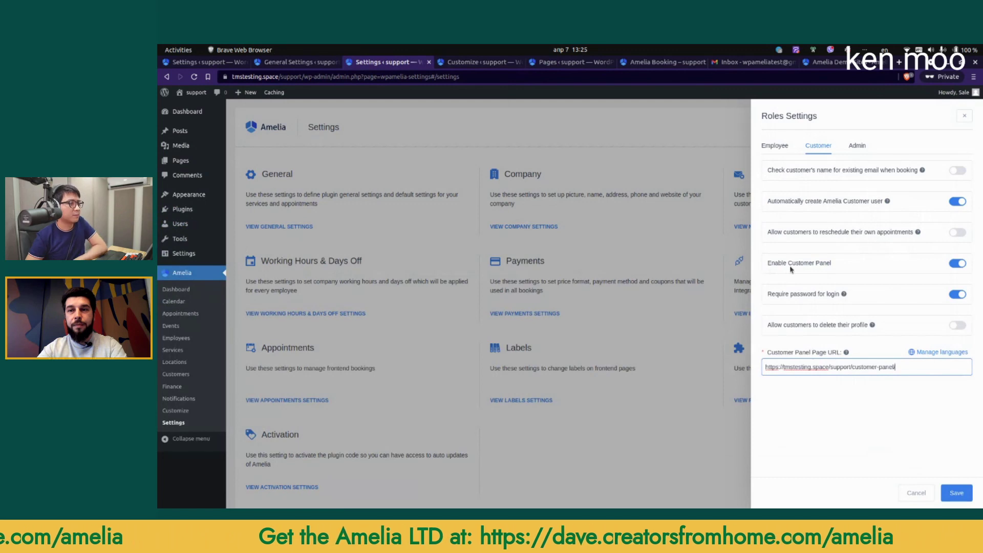
left_click(956, 294)
left_click(956, 295)
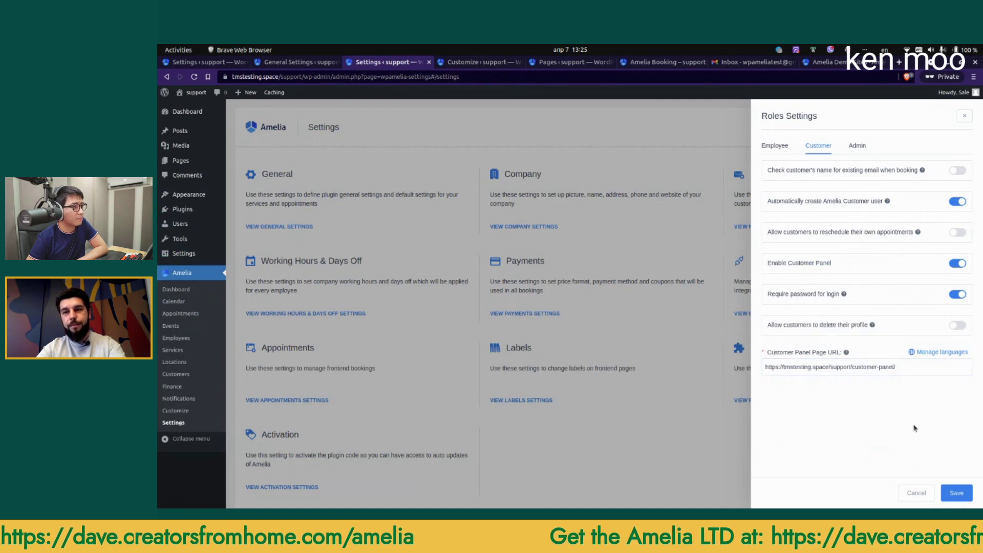
left_click(956, 492)
left_click(569, 62)
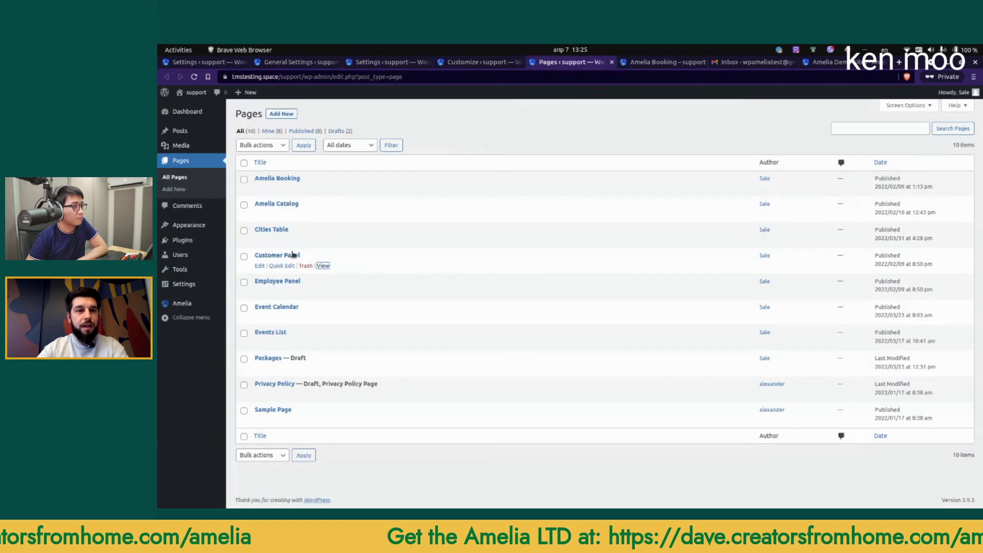
Step: Check the front-end Customer Panel page's sign-in form in a new tab
middle_click(323, 266)
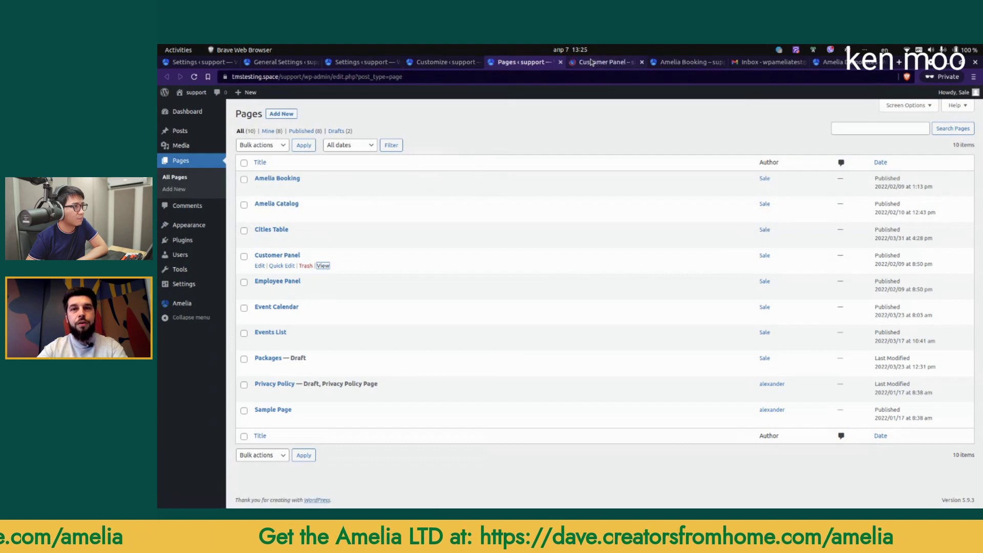
left_click(594, 62)
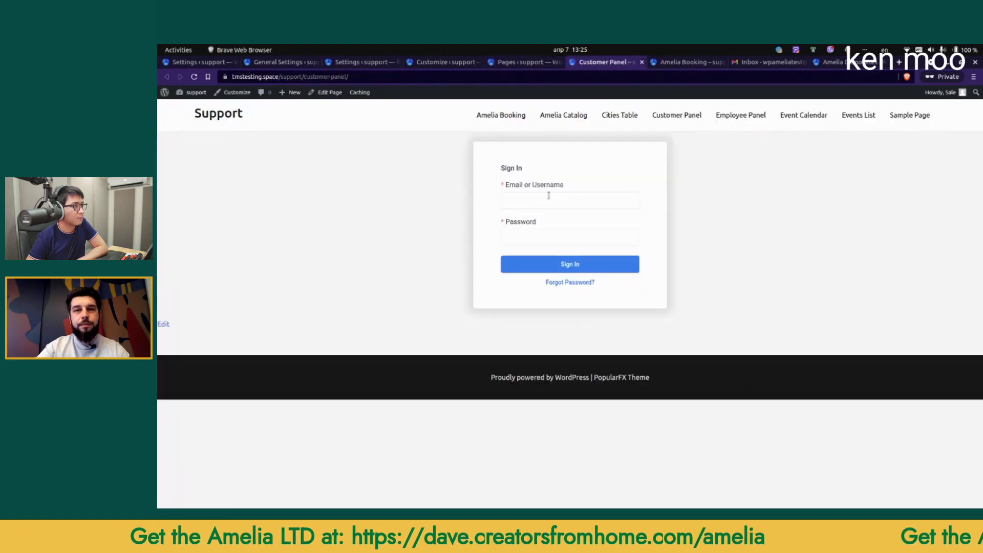
left_click(539, 198)
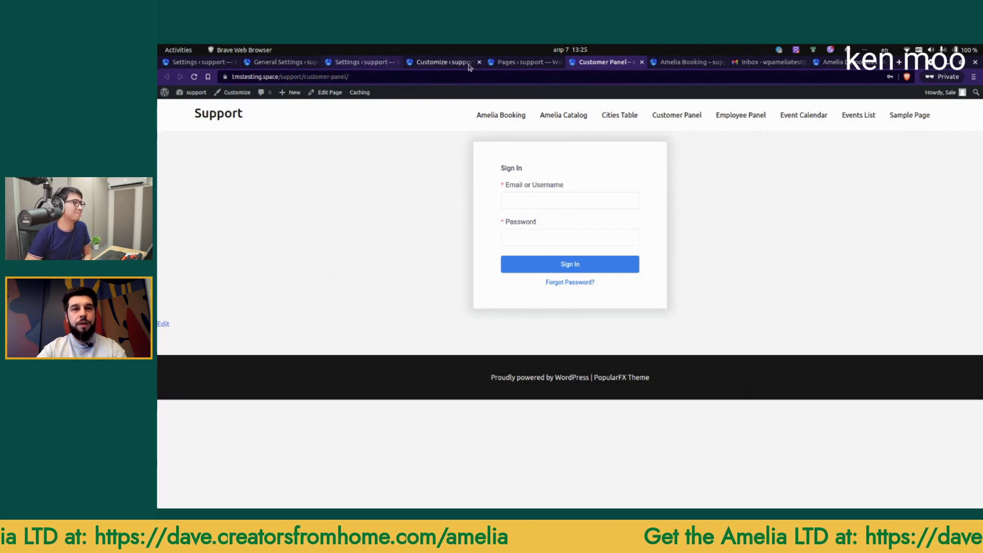
Step: Open Amelia's Notifications page in a new tab
left_click(434, 68)
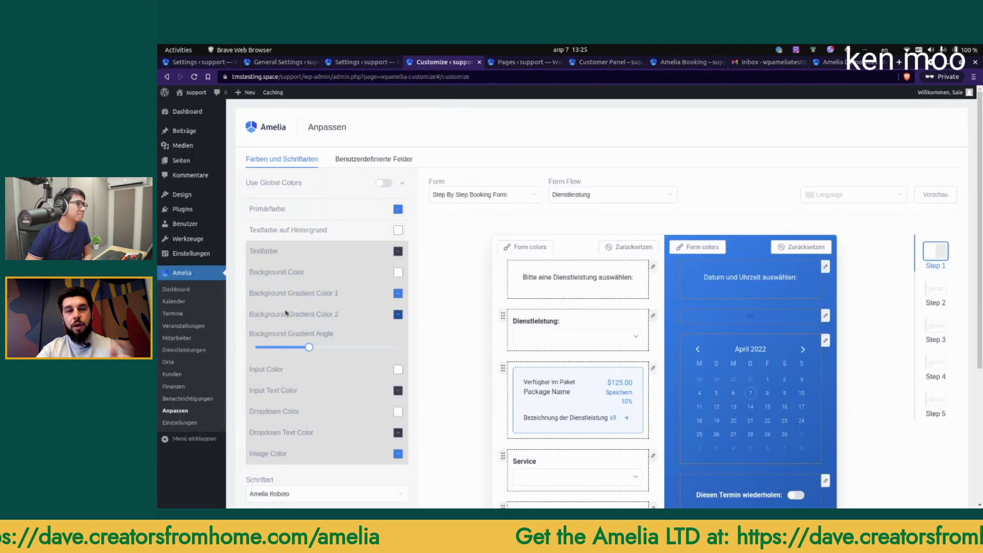
middle_click(185, 399)
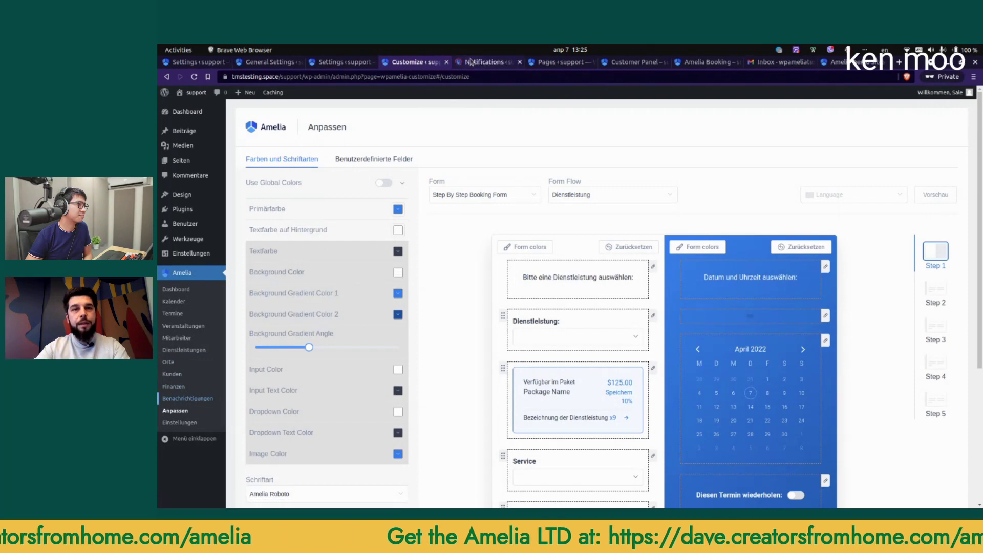
left_click(486, 62)
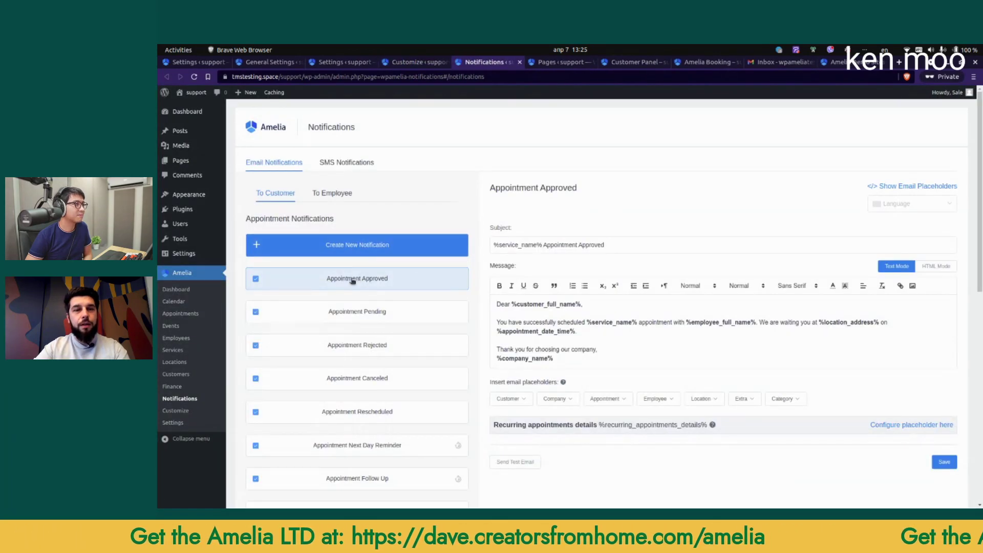
Step: Paste the Customer Panel Access Link below the date line of the Appointment Approved email
scroll(379, 295, "down", 1)
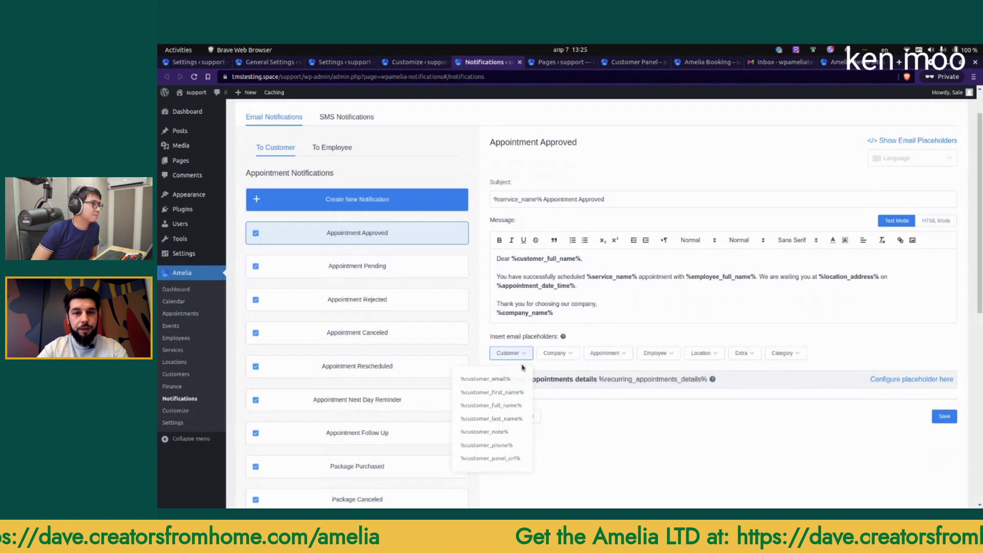
left_click(591, 287)
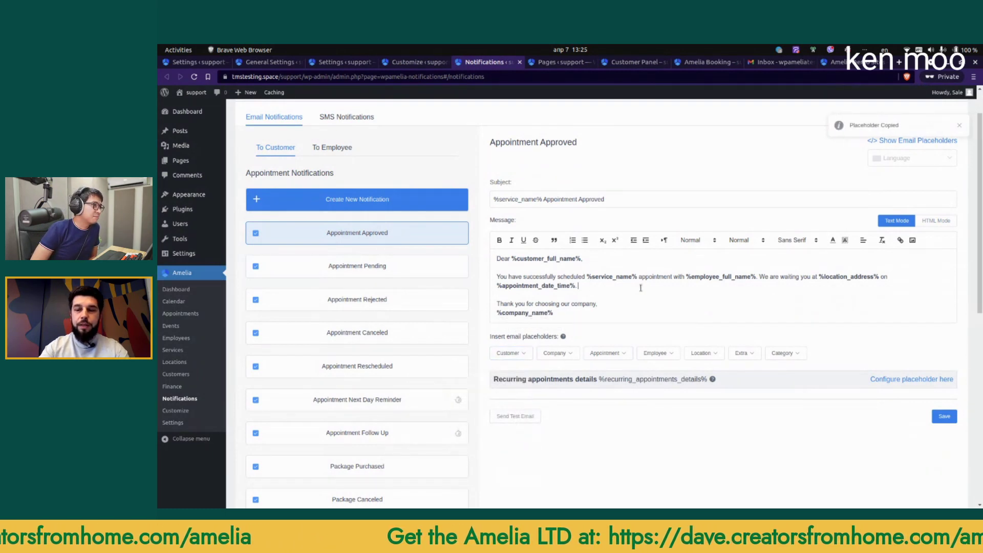
key("Return")
key("Return")
key("ctrl+v")
left_click(541, 304)
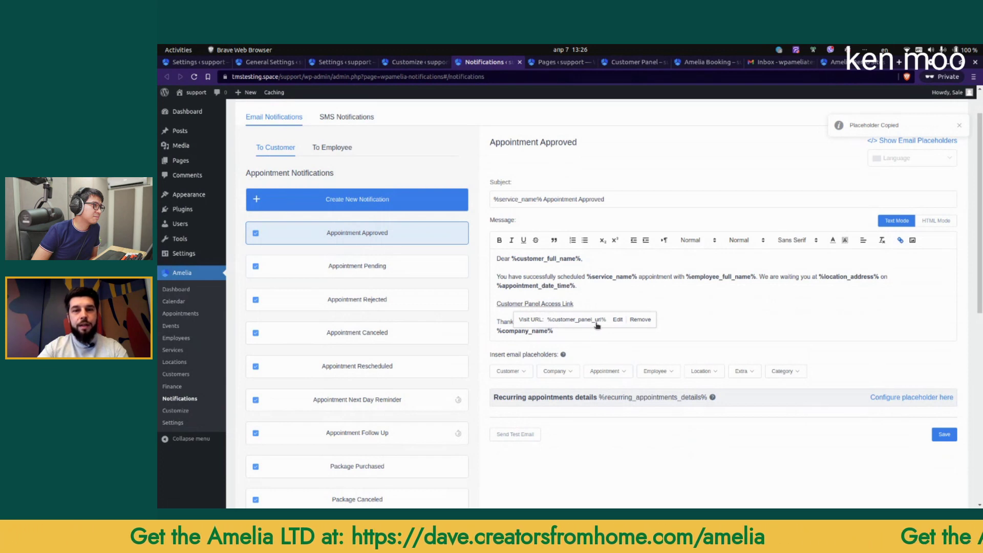
left_click(599, 300)
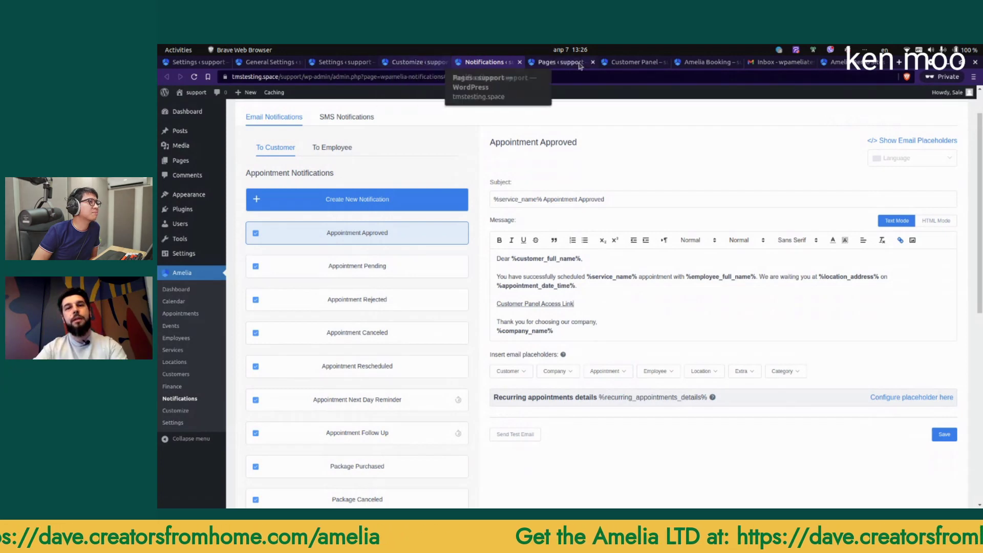
Step: Test the Customer Panel address with a dummy token appended to the URL
left_click(608, 63)
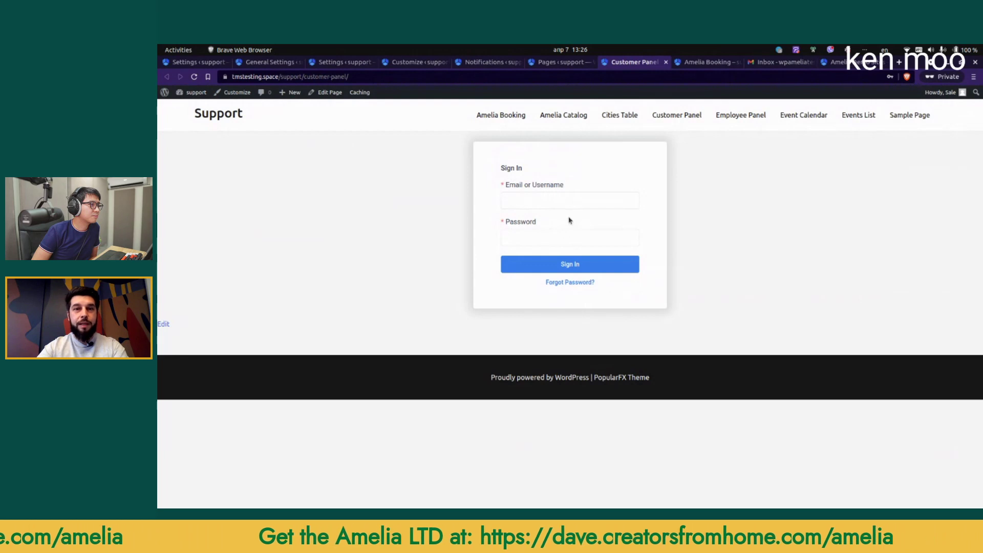
left_click(359, 78)
left_click(407, 77)
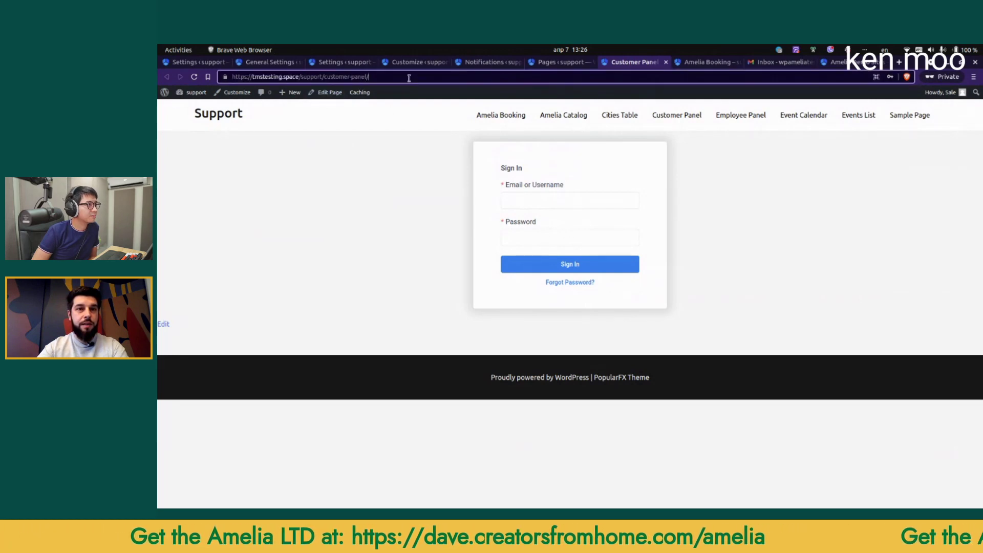
type("tokenasdkjasdkasgd")
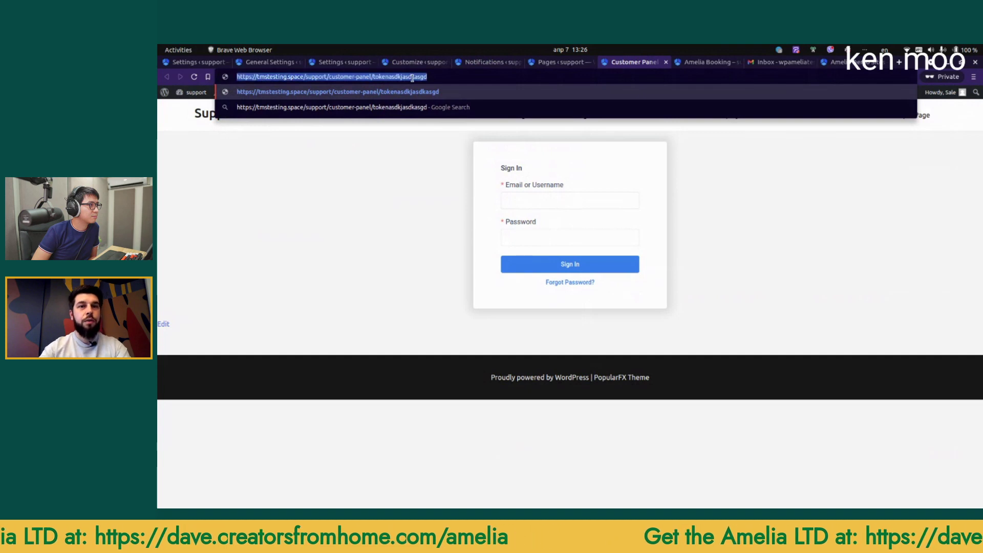
key("Return")
left_click(491, 62)
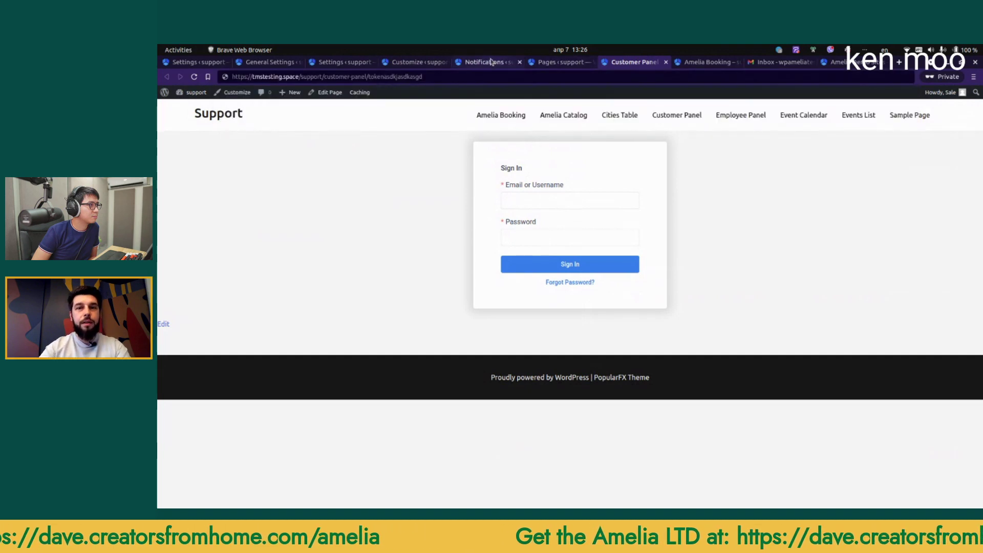
left_click(330, 63)
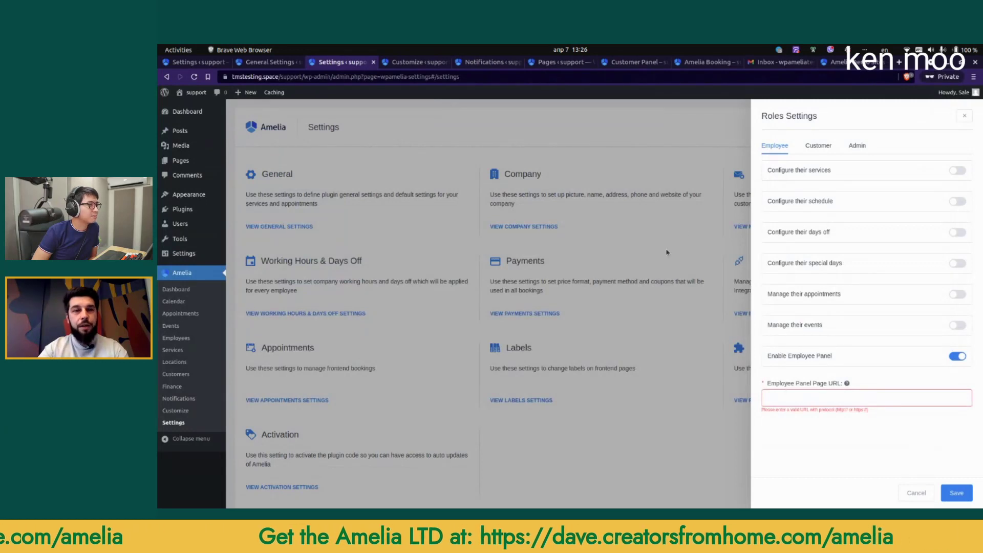
Step: Set the Employee Panel Page URL to the Employee Panel page's address and save
left_click(548, 64)
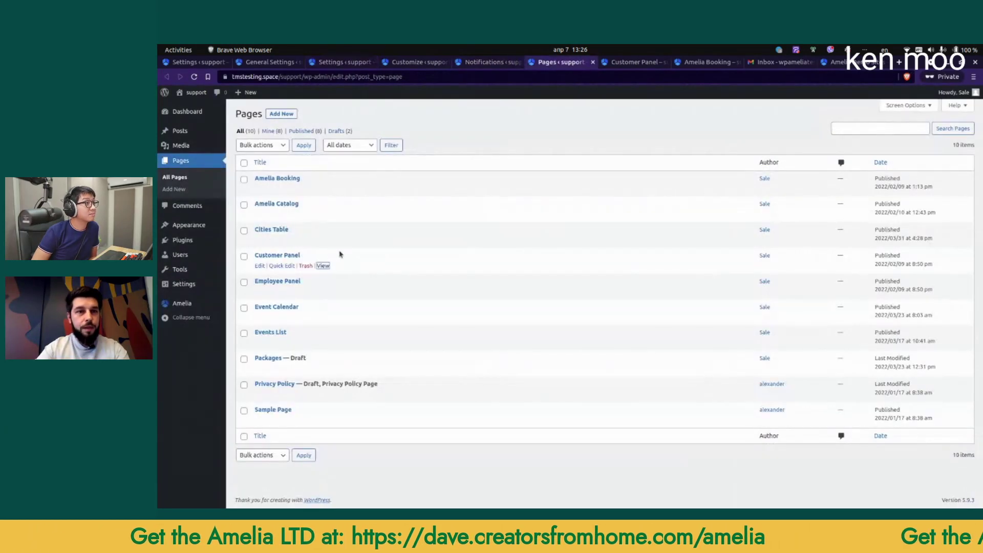
right_click(322, 292)
left_click(361, 358)
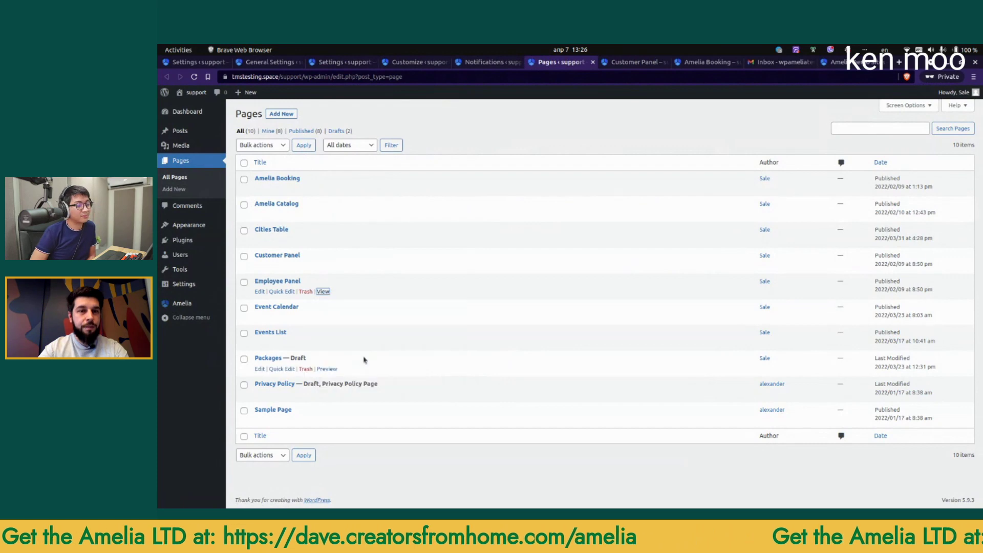
left_click(338, 62)
left_click(850, 403)
key("ctrl+v")
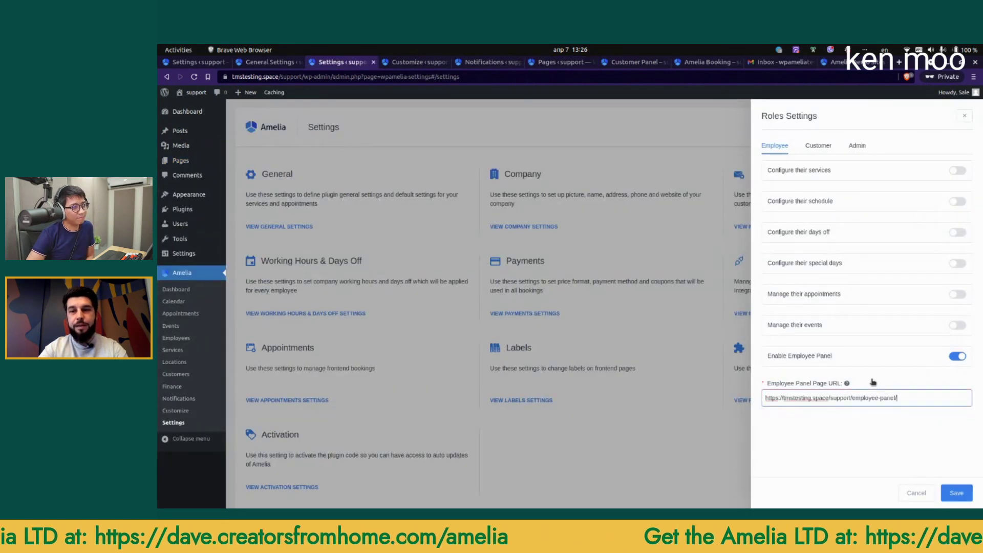
left_click(954, 494)
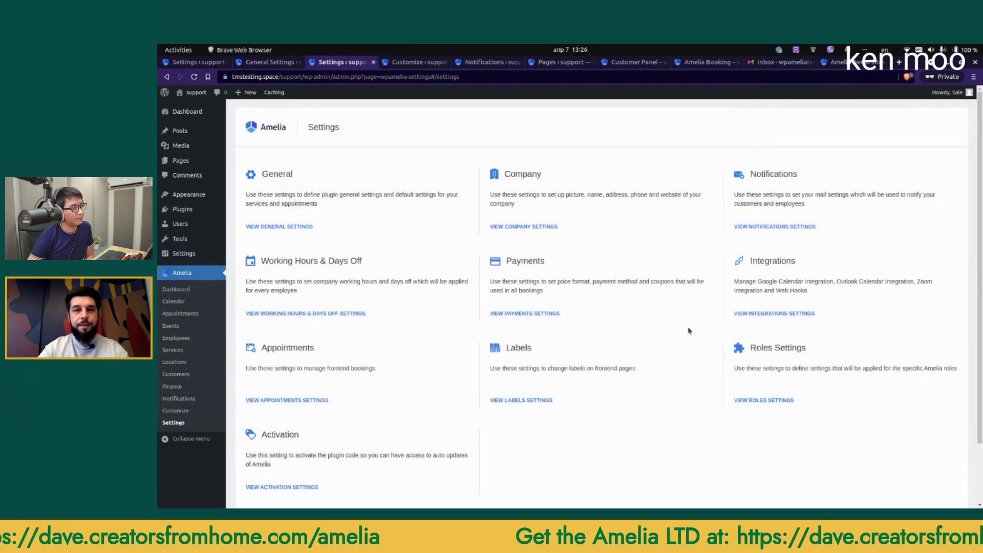
Step: Let employees configure services, schedule, days off, special days, and manage appointments and events
left_click(763, 401)
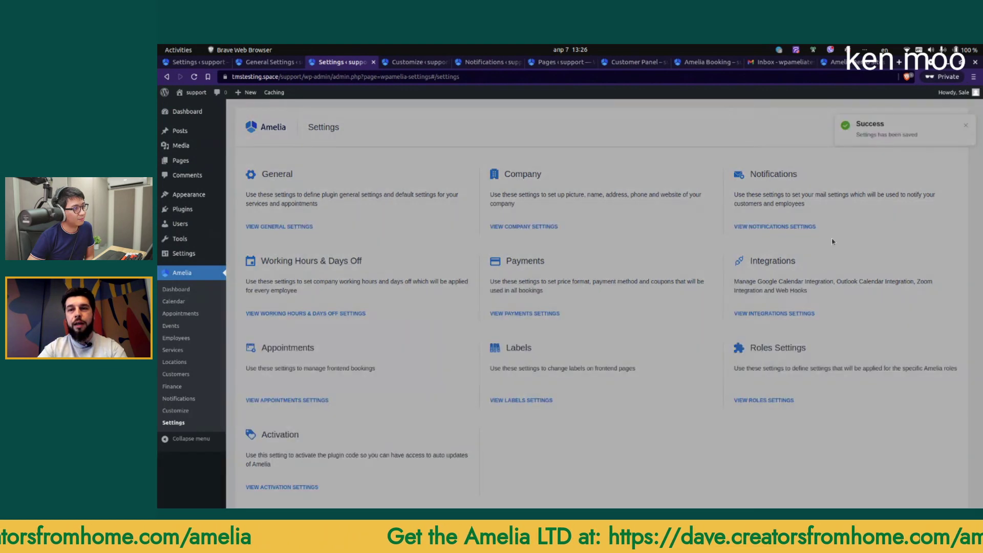
left_click(957, 172)
left_click(958, 201)
left_click(958, 233)
left_click(957, 266)
left_click(958, 295)
left_click(958, 326)
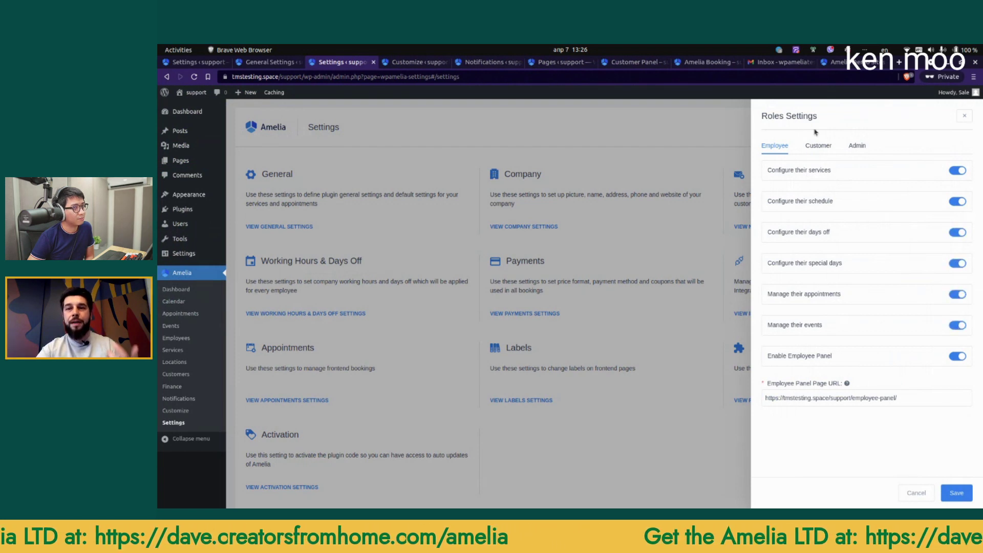
Step: Switch on 'Allow admin to book appointment at any time' and save the roles settings
left_click(863, 146)
left_click_drag(783, 170, 874, 171)
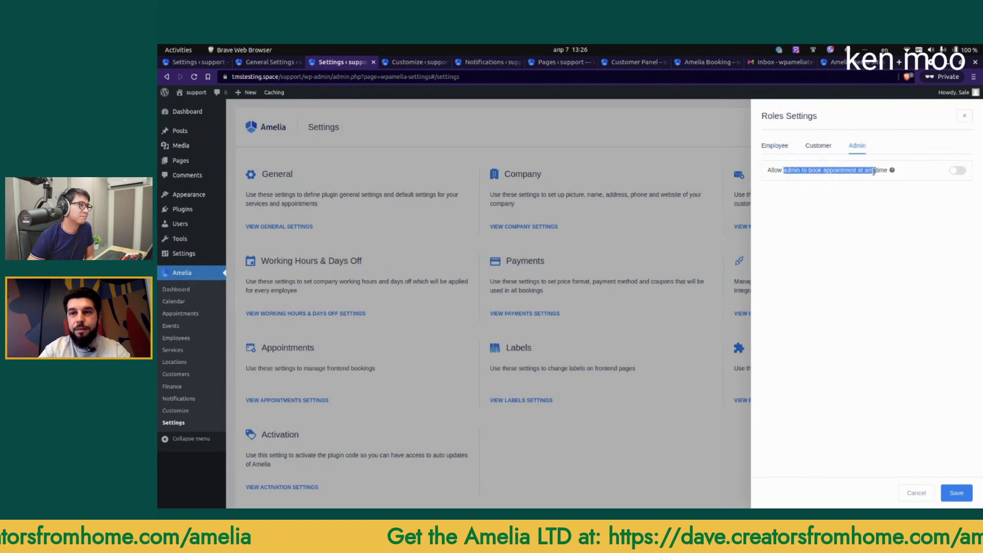
left_click(957, 170)
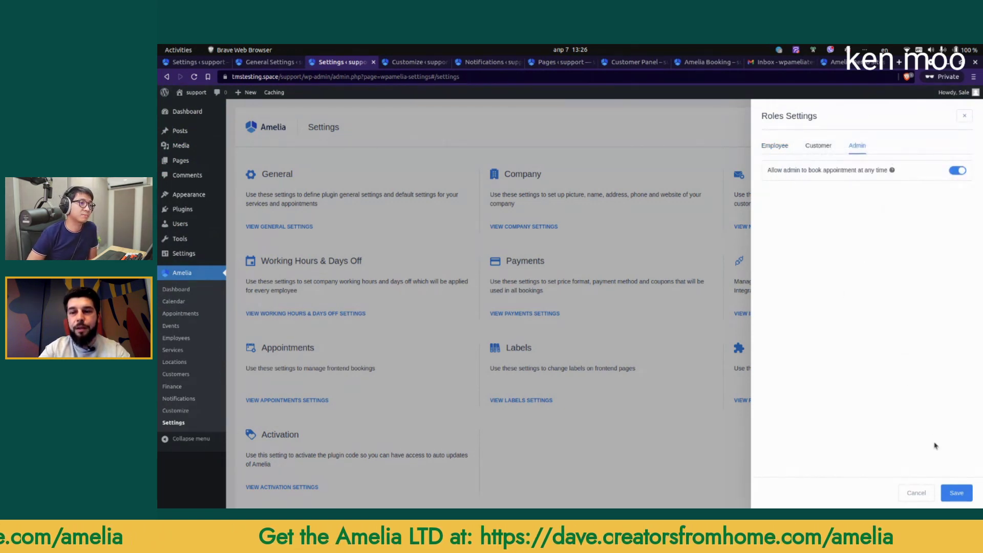
left_click(968, 497)
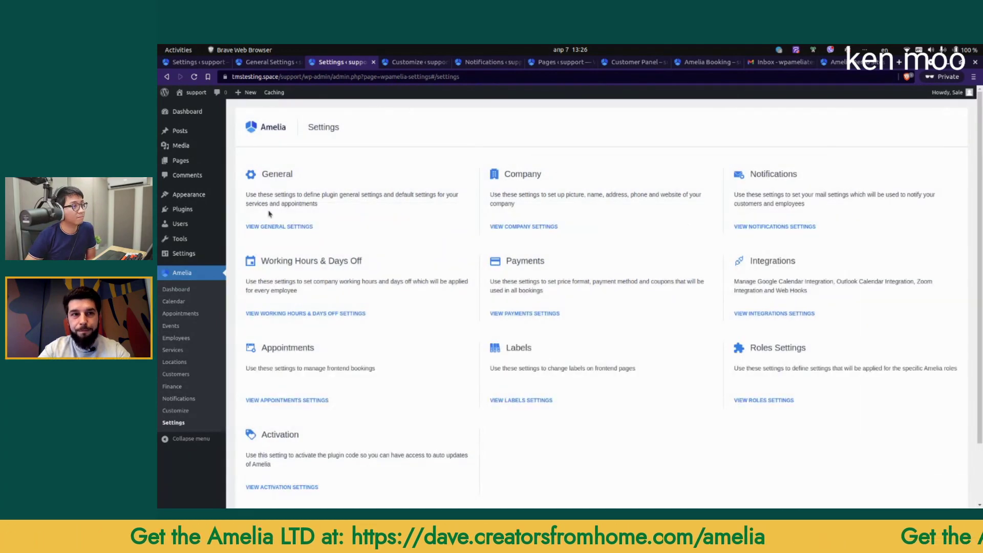
middle_click(182, 340)
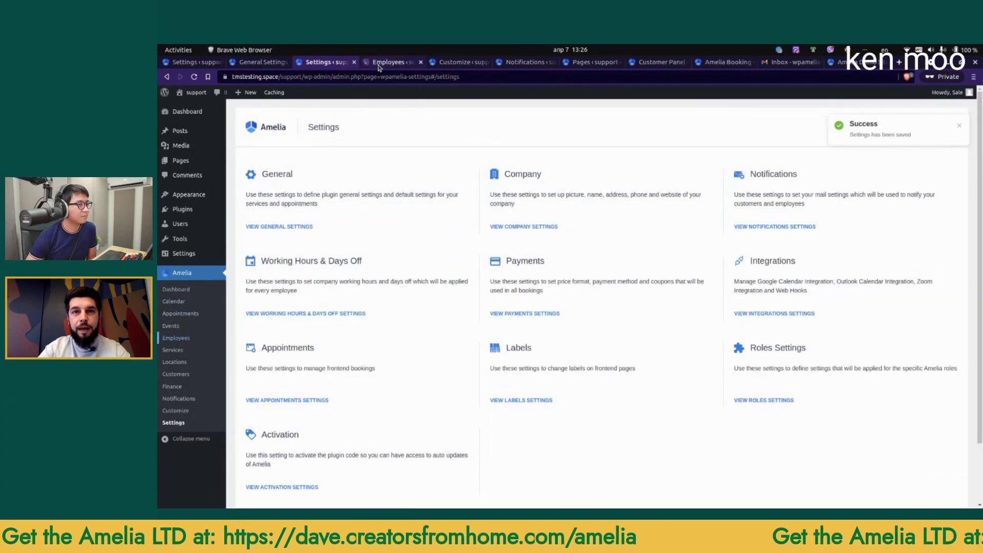
Step: Review the test employee's weekly work hours
left_click(379, 64)
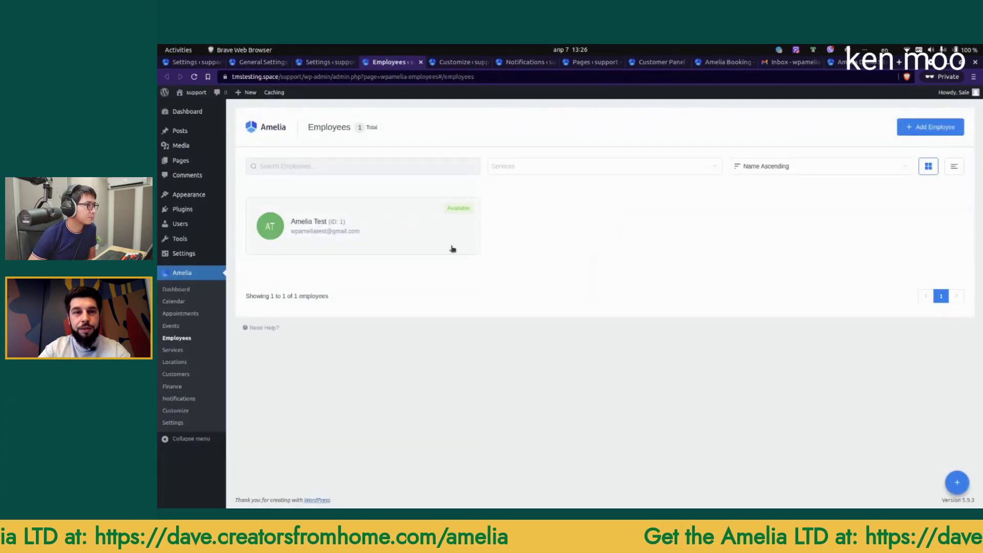
left_click(452, 249)
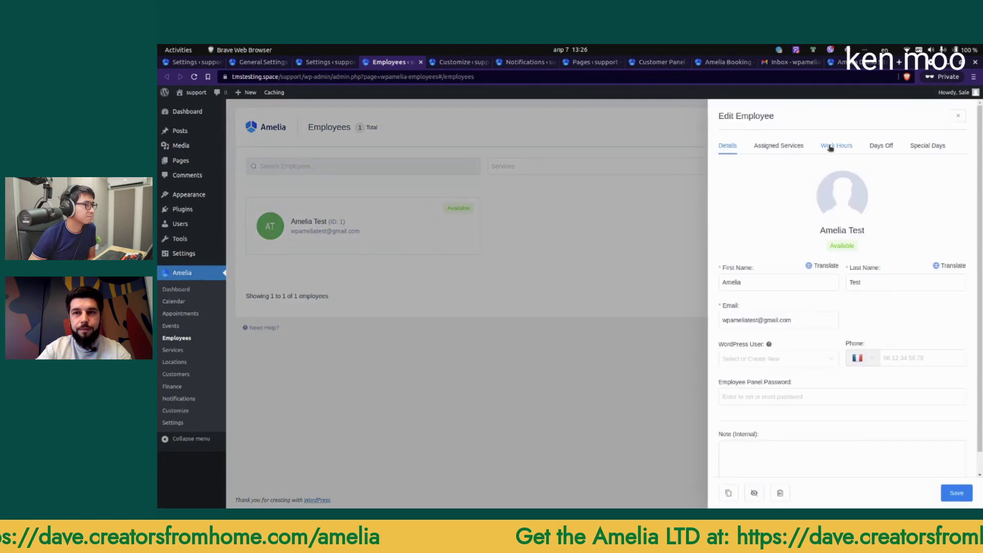
left_click(826, 148)
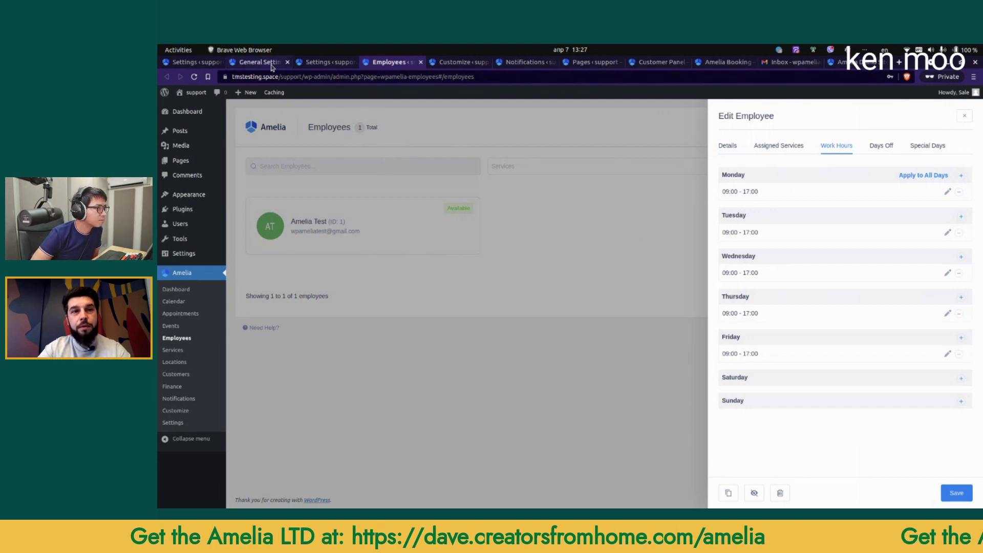
Step: Start a new appointment for the test customer with the Yoga service and the test employee
middle_click(180, 313)
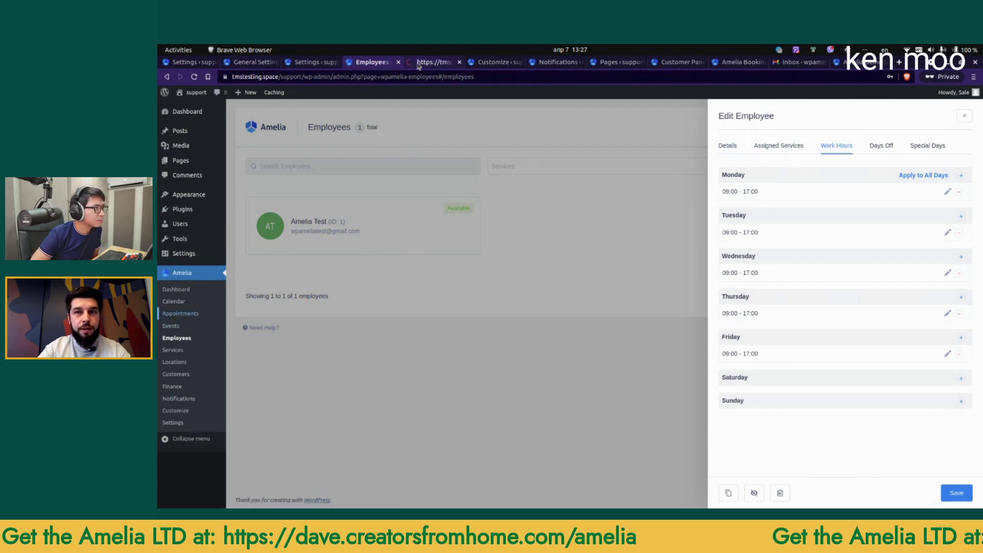
left_click(433, 62)
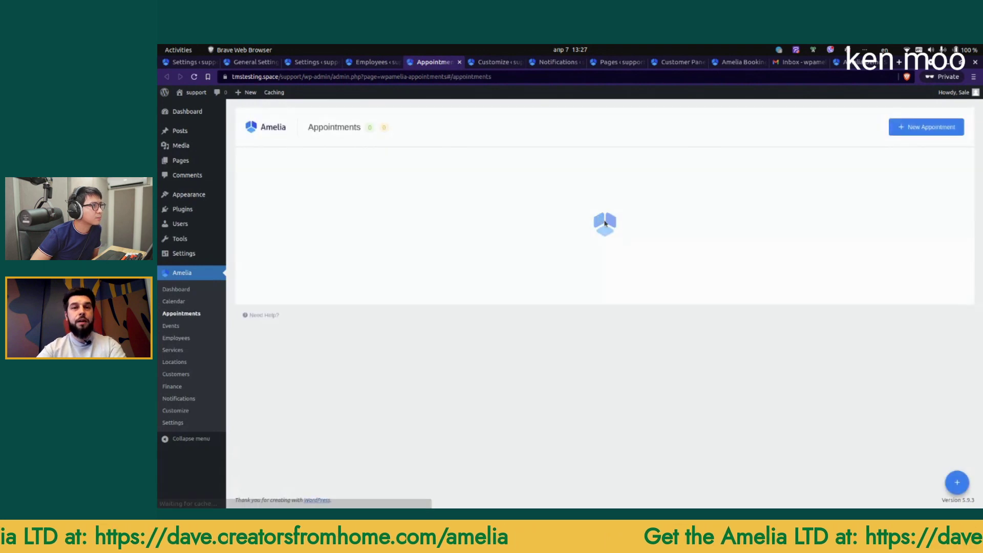
left_click(914, 130)
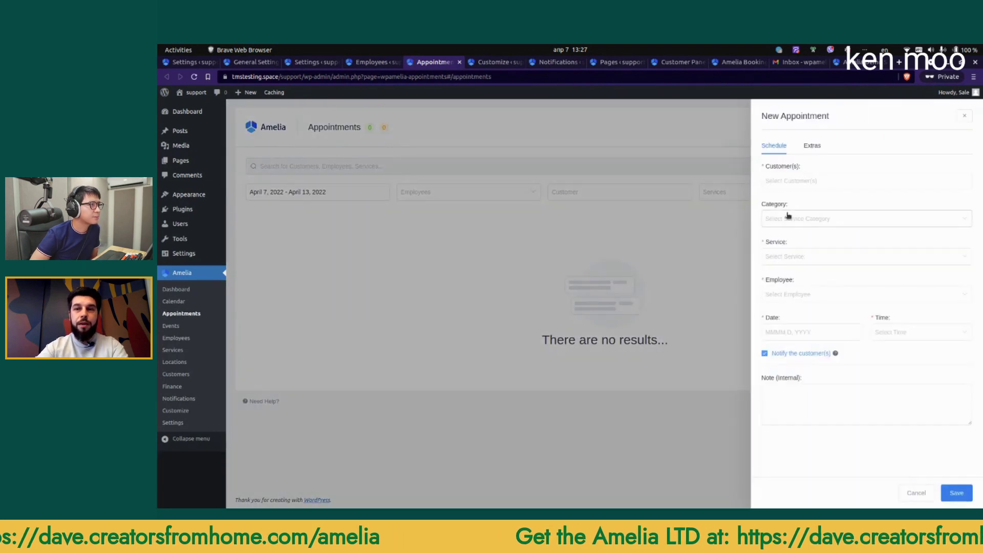
left_click(792, 180)
left_click(806, 220)
left_click(808, 261)
left_click(802, 307)
left_click(802, 345)
left_click(806, 358)
left_click(789, 367)
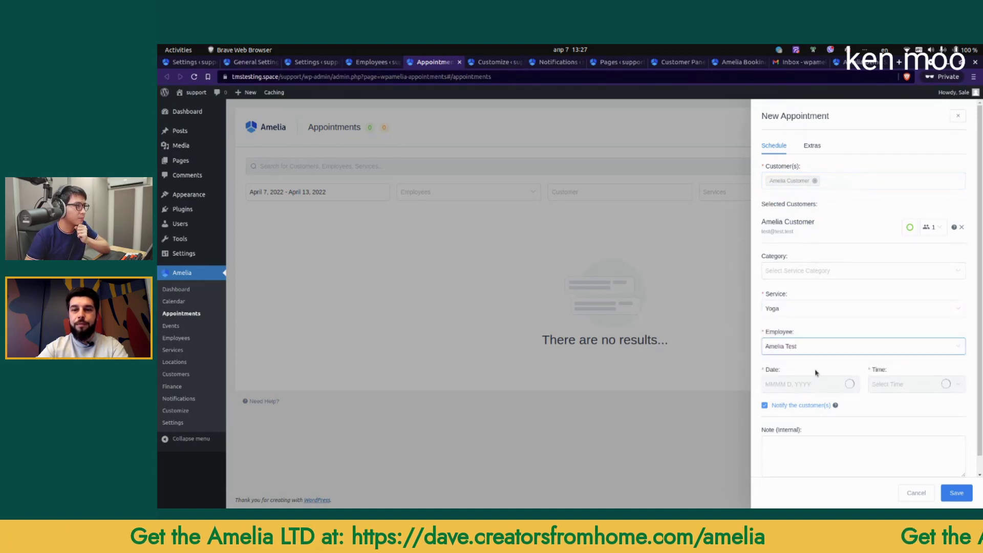
Step: Schedule it for April 10, 2022 at 1:00 am without notifying the customer, and save
left_click(809, 384)
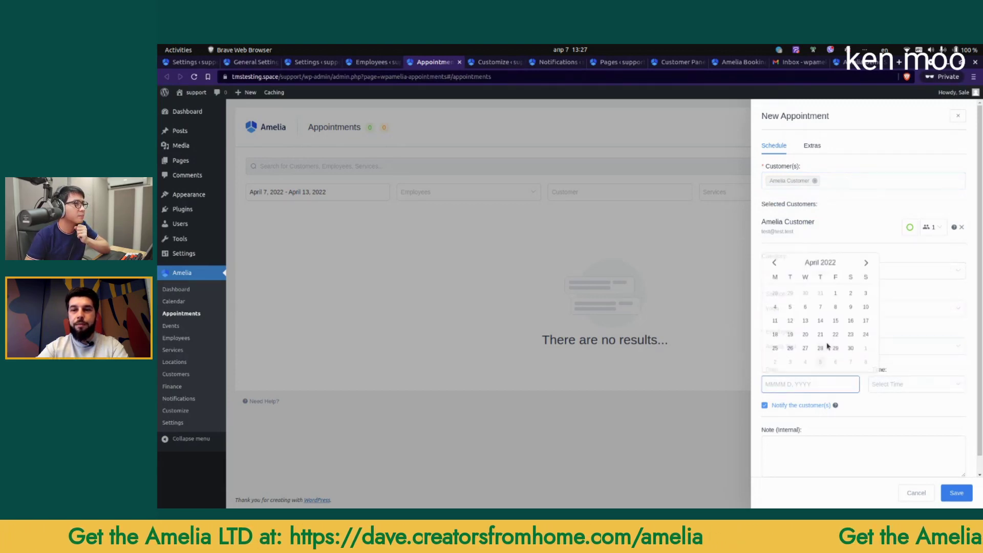
left_click(866, 307)
left_click(922, 384)
scroll(904, 327, "up", 3)
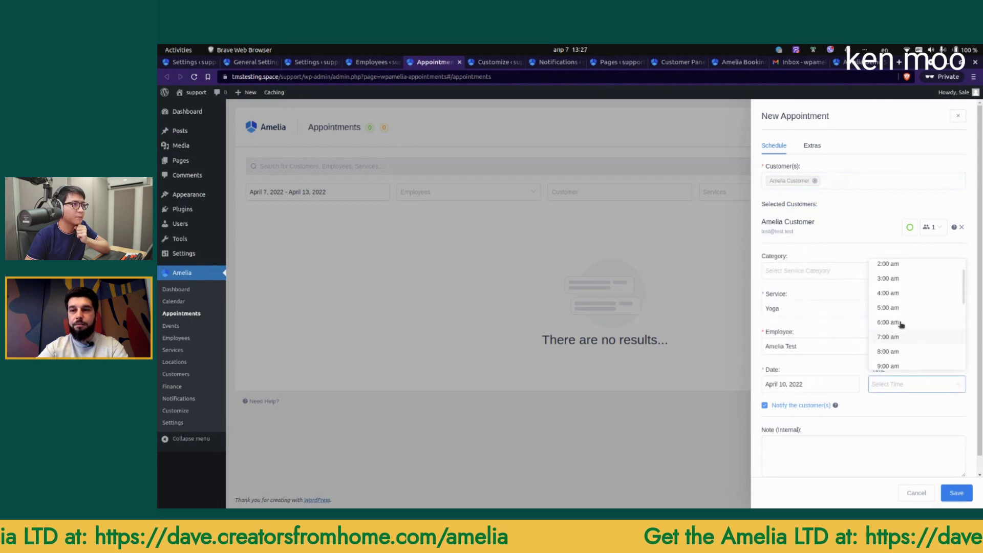
left_click(888, 280)
left_click(809, 406)
left_click(956, 492)
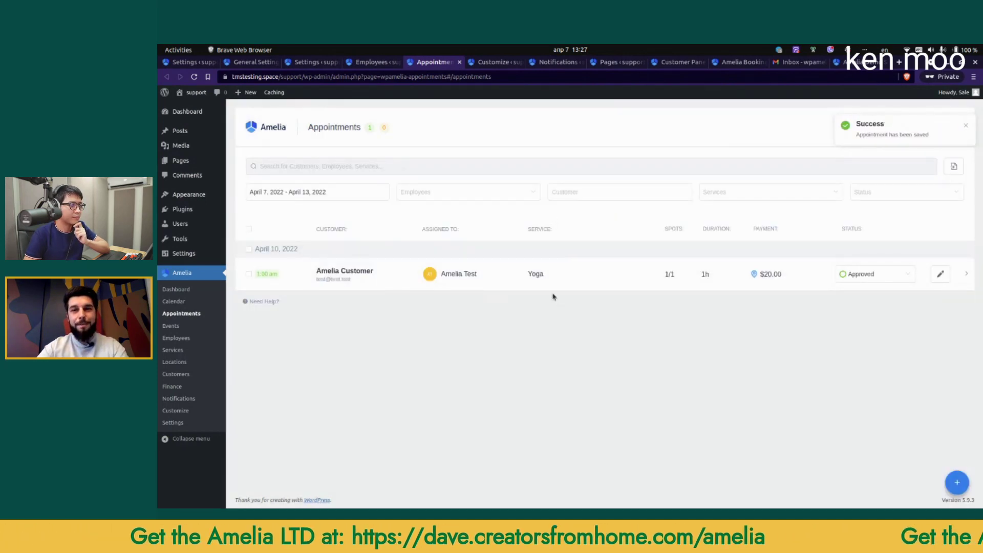
Step: Turn on the Stripe service in Amelia's Payments settings
left_click(371, 62)
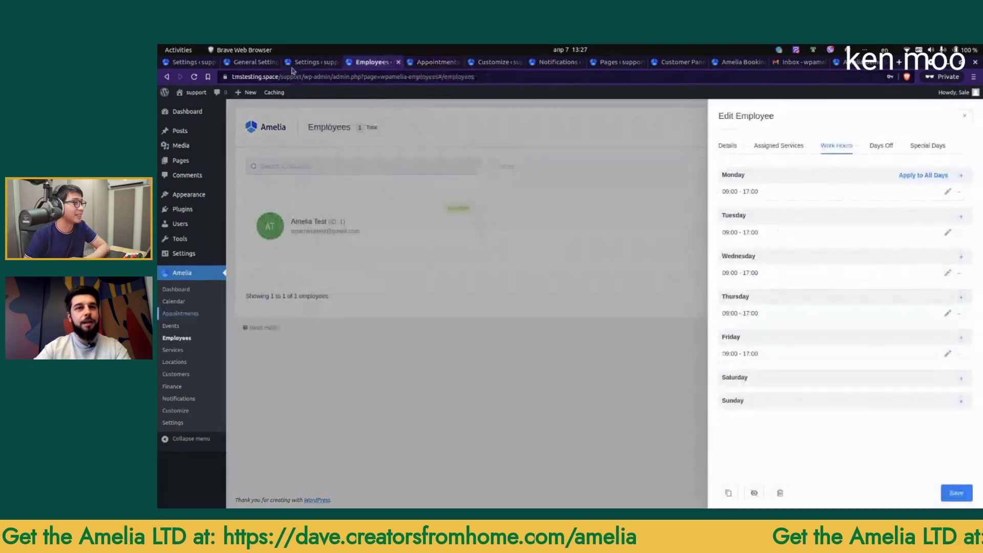
left_click(308, 63)
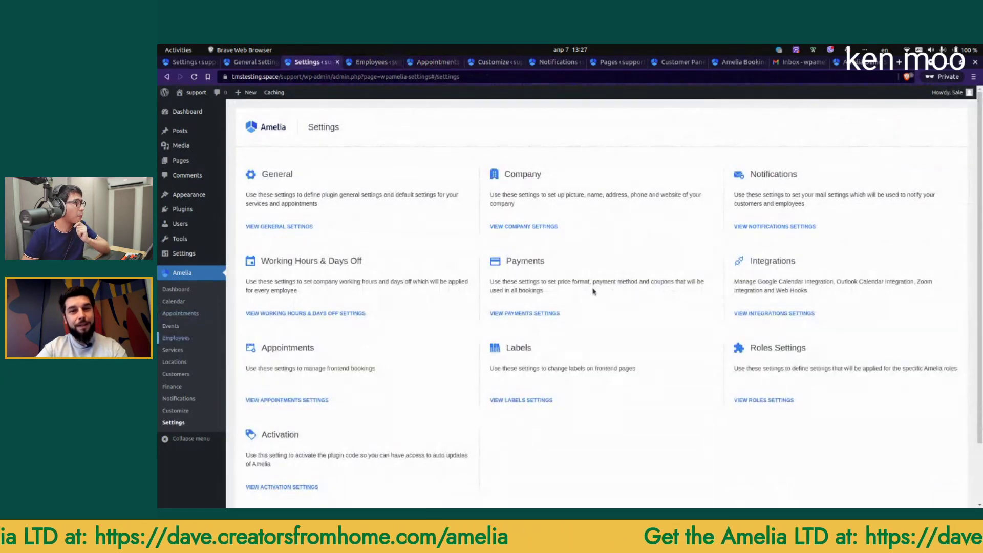
left_click(670, 266)
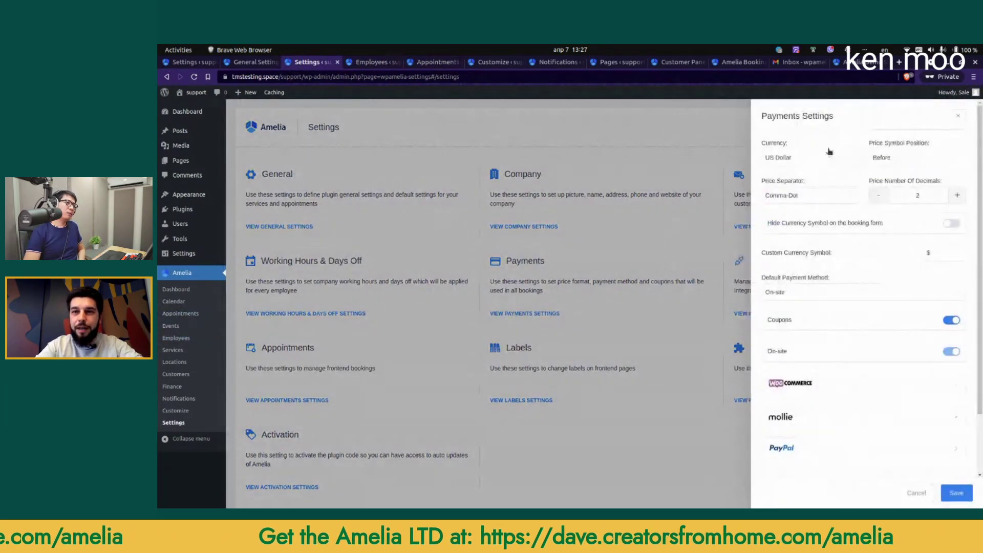
scroll(876, 281, "down", 1)
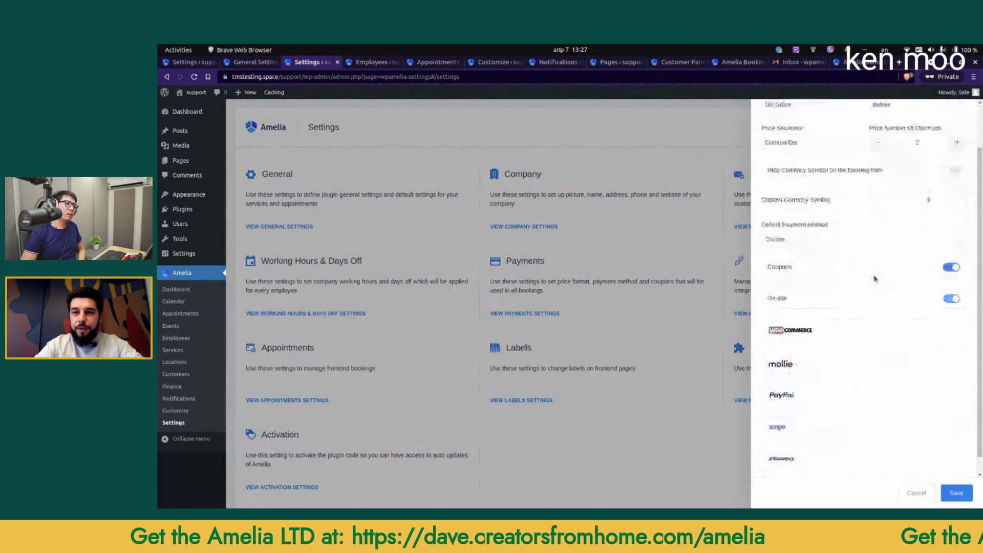
scroll(873, 282, "down", 2)
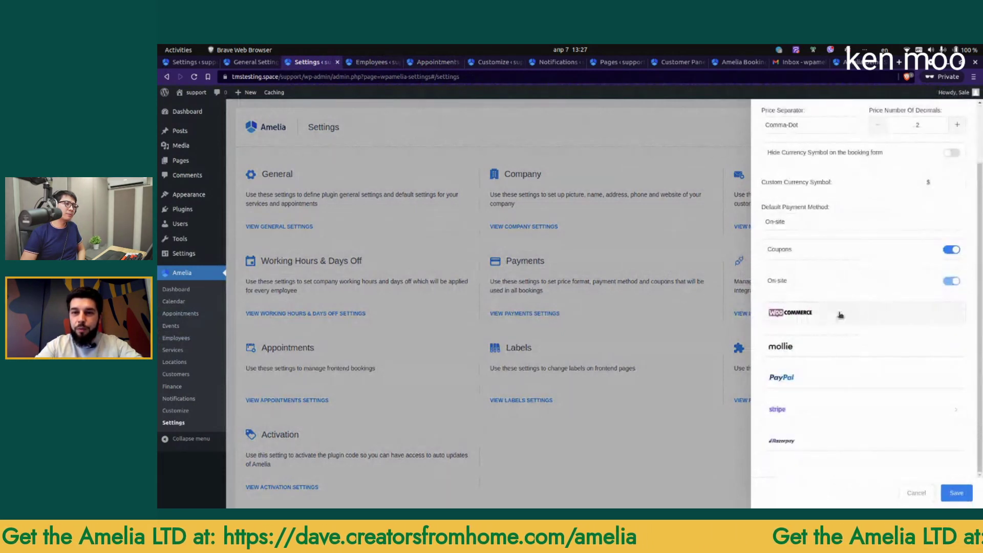
left_click(807, 413)
scroll(823, 379, "down", 1)
left_click(950, 399)
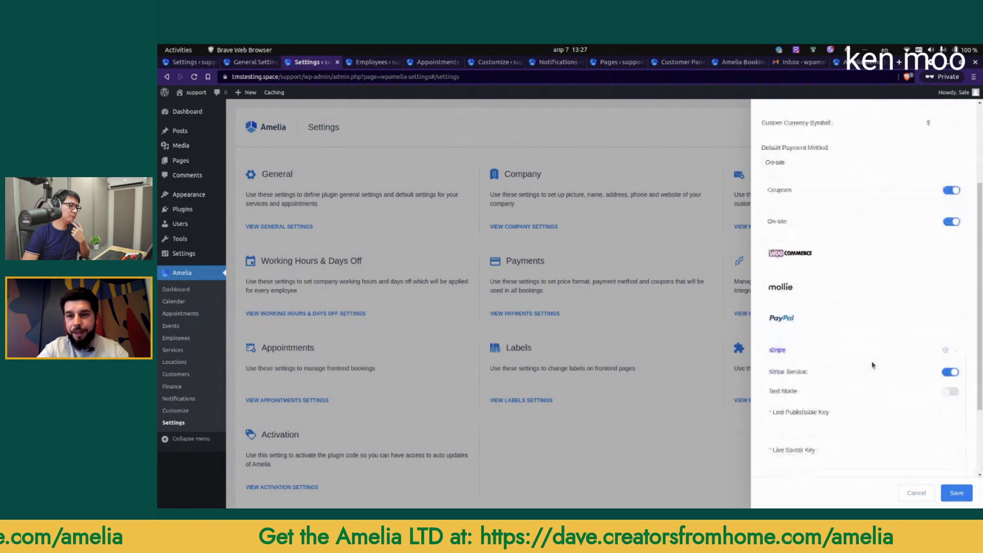
scroll(947, 379, "down", 3)
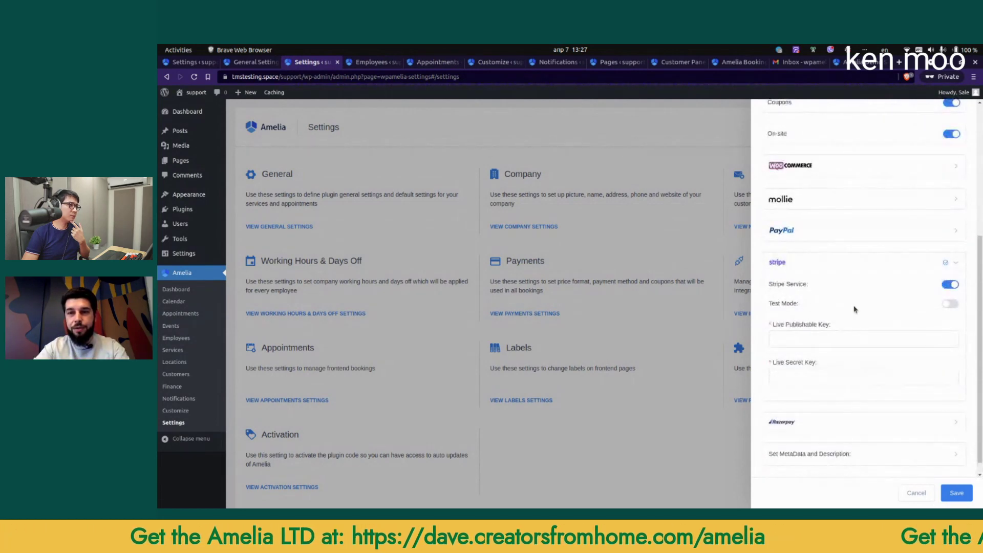
Step: Inspect the WooCommerce payment options, then collapse them
left_click(823, 167)
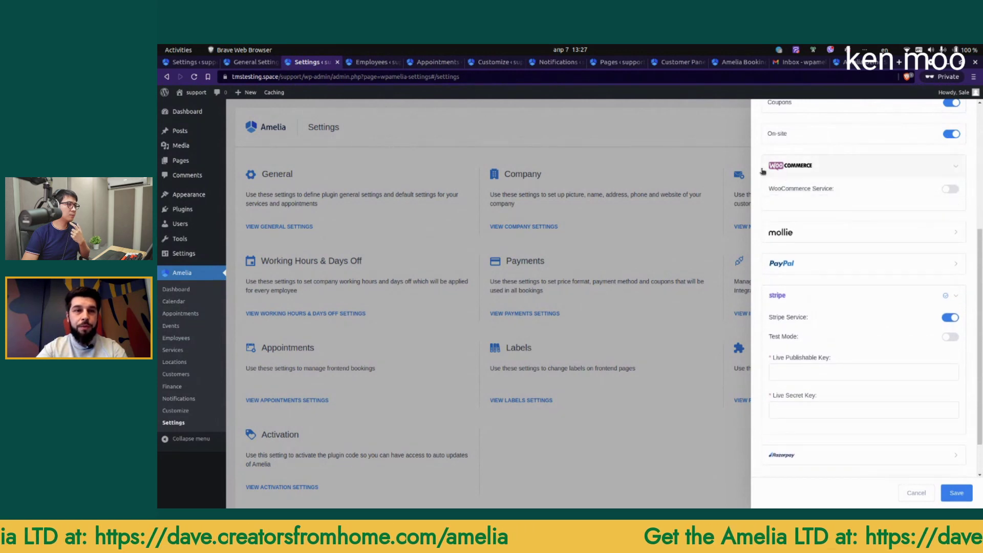
scroll(907, 186, "down", 2)
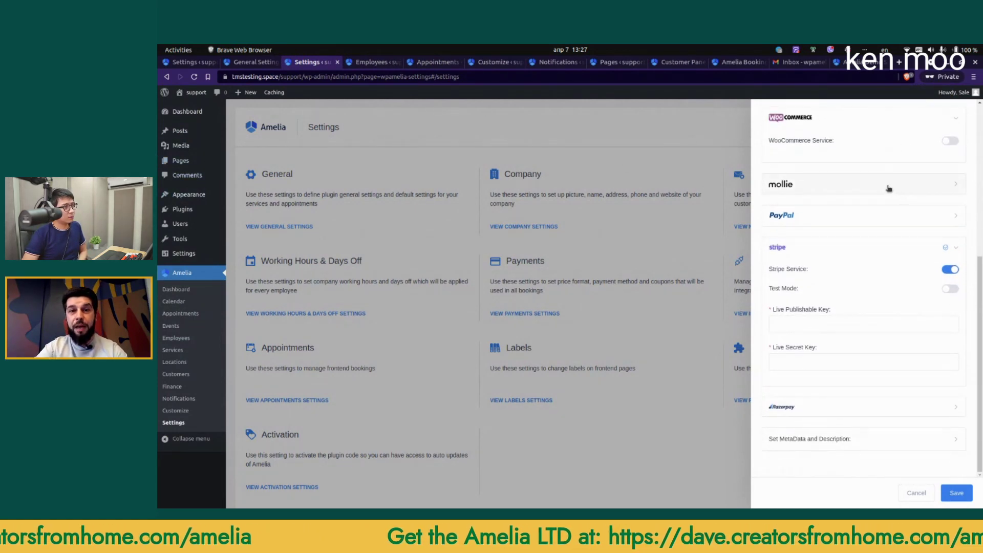
scroll(888, 186, "up", 2)
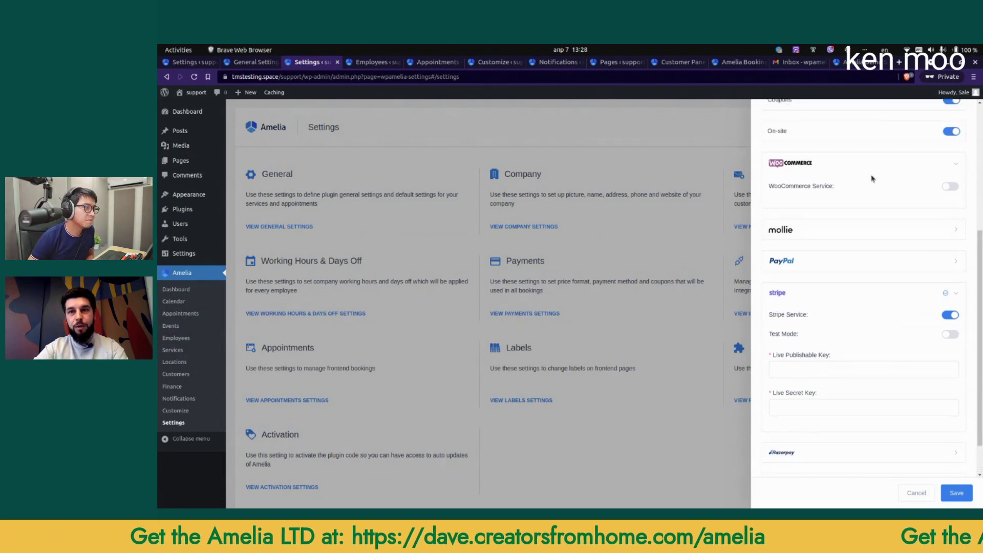
left_click(952, 168)
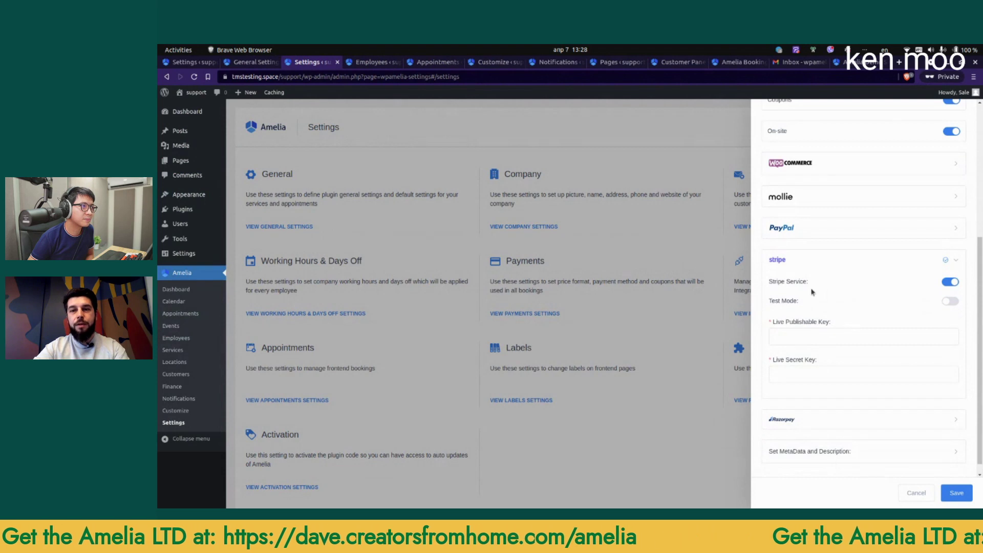
Step: Switch Stripe to test mode, look at the empty test key fields, and discard changes
left_click(950, 301)
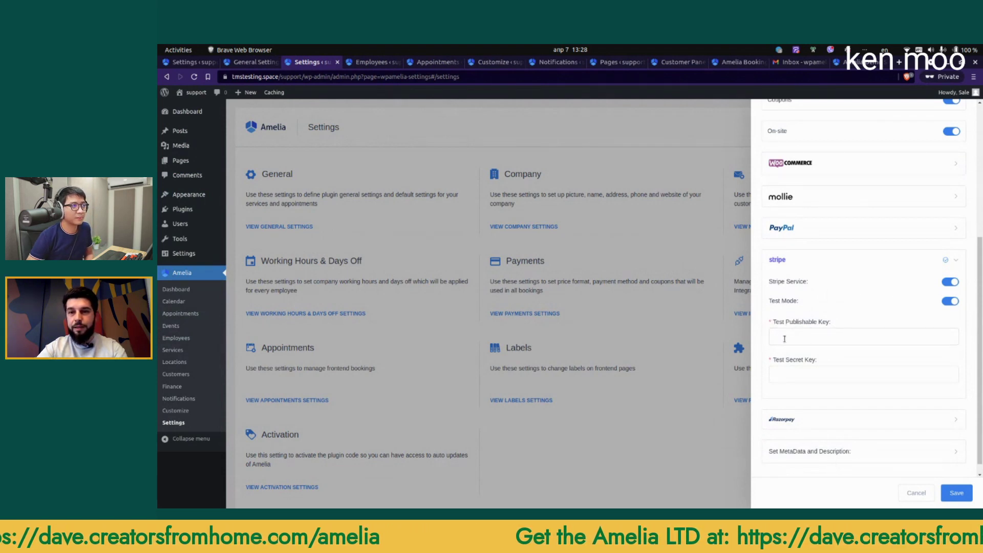
left_click(802, 374)
left_click(809, 342)
scroll(802, 320, "up", 5)
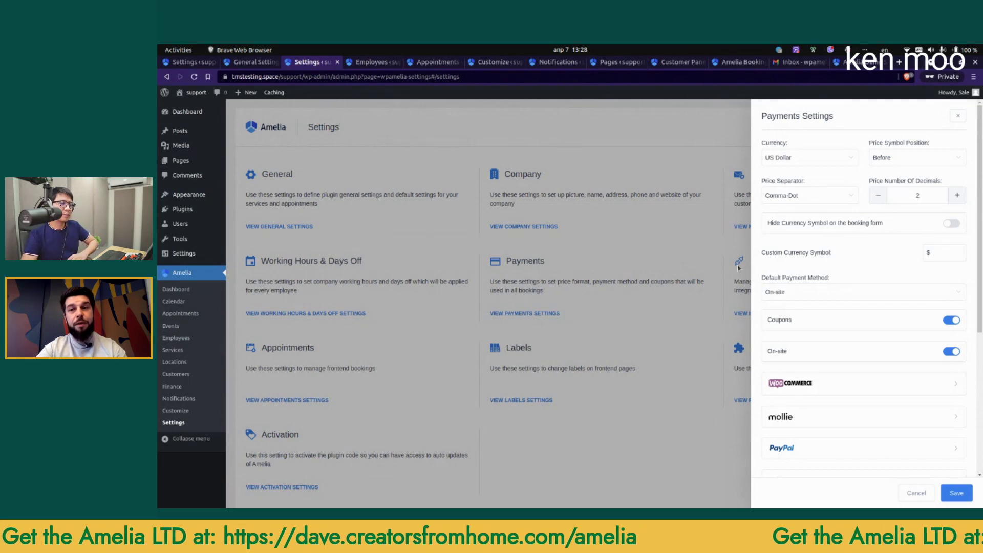
scroll(805, 307, "down", 4)
key("Escape")
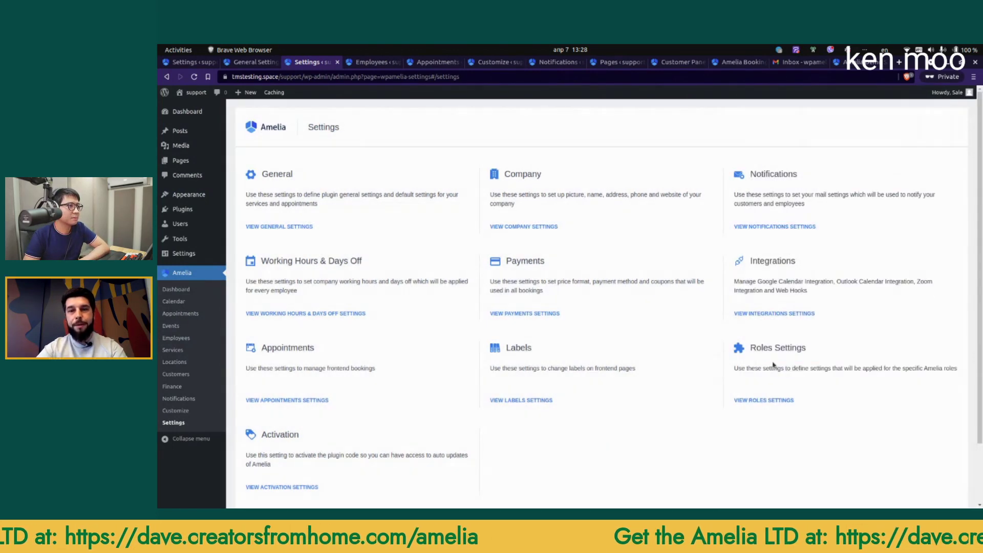
left_click(781, 226)
Step: Set the mail service to SMTP with host smtp.gmail.com, port 587 and TLS encryption
left_click(789, 161)
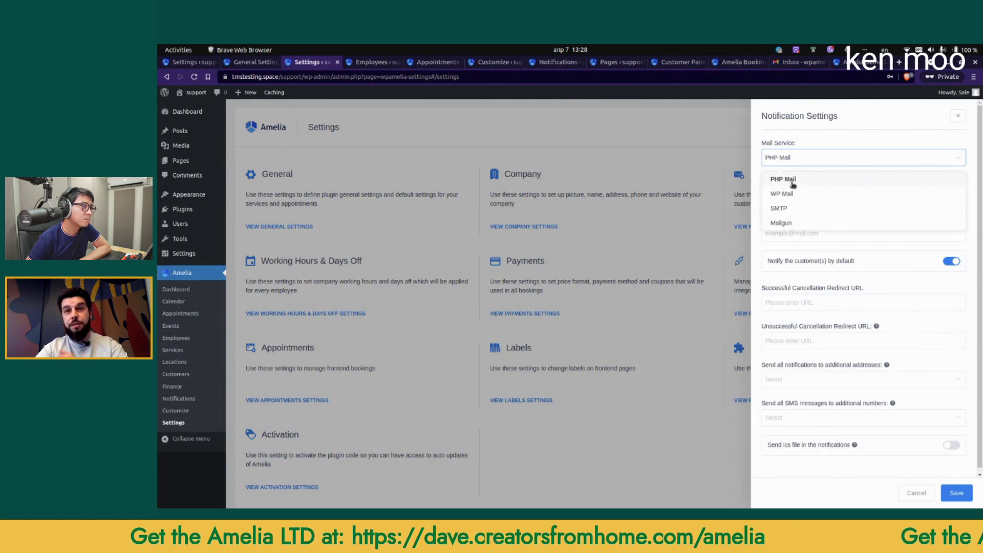
left_click(787, 211)
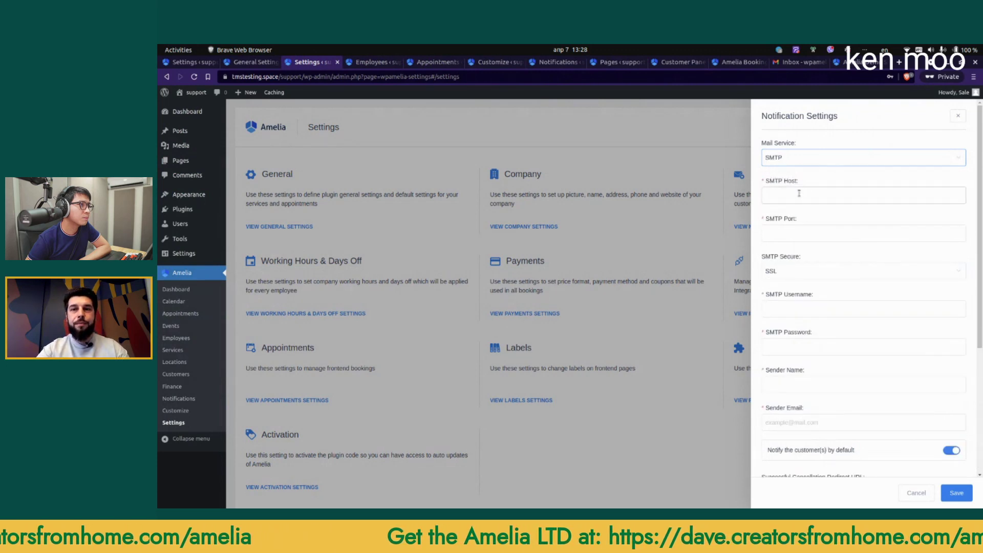
left_click(795, 191)
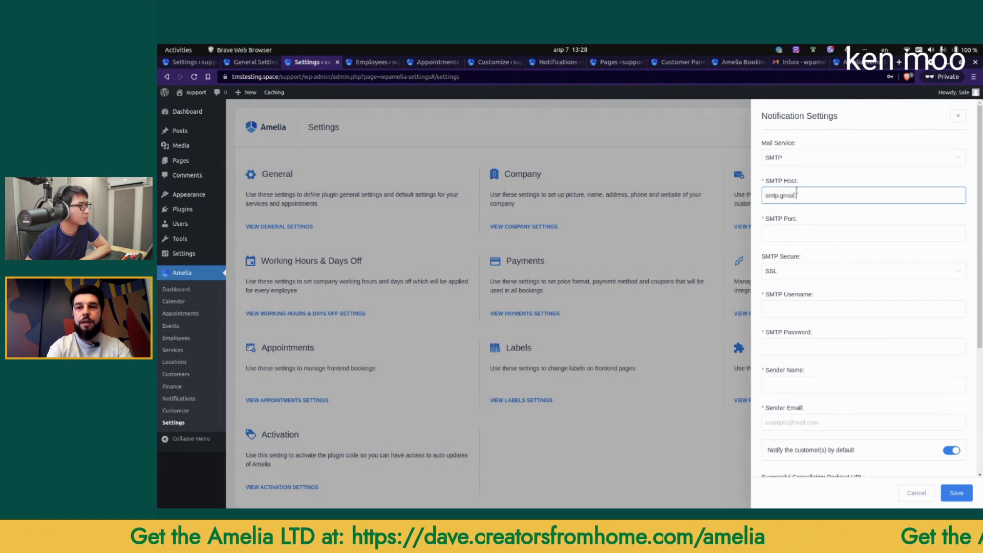
type("smtp.gmail.com")
key("Tab")
type("5")
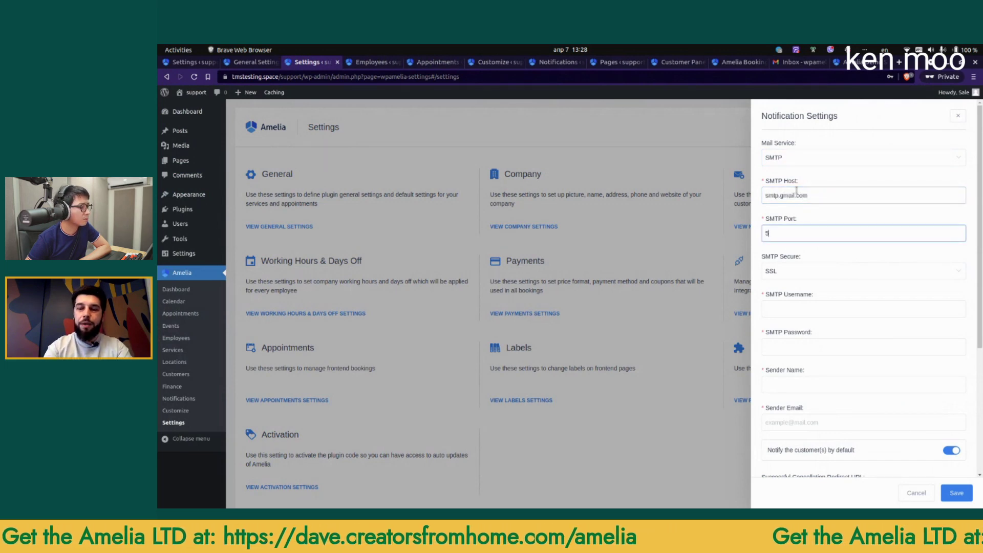
left_click(786, 275)
left_click(792, 307)
left_click(798, 313)
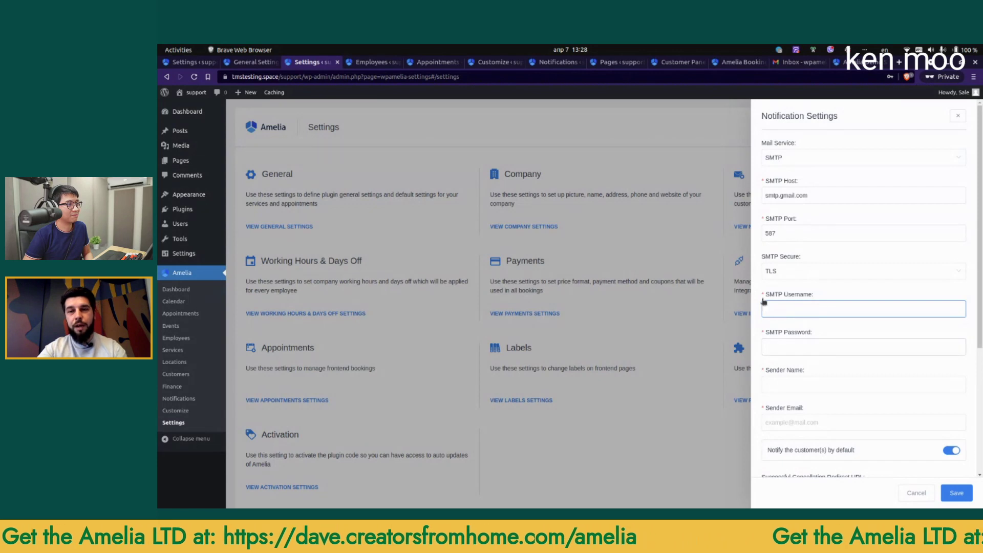
Step: Set the sender name to 'Amelia Webinar' and enter a no-reply sender email address
scroll(809, 354, "down", 2)
left_click(840, 318)
type("A")
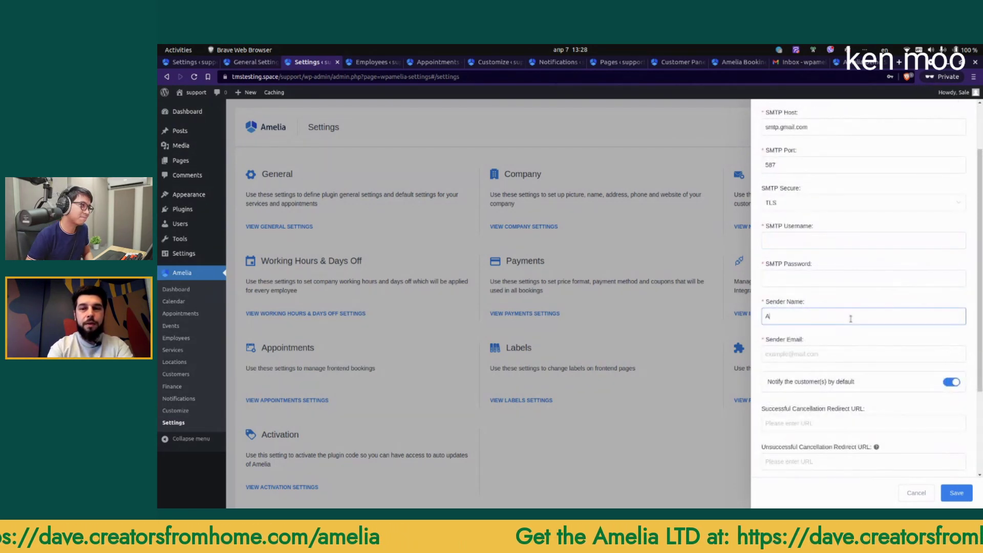
type("melia Webinar")
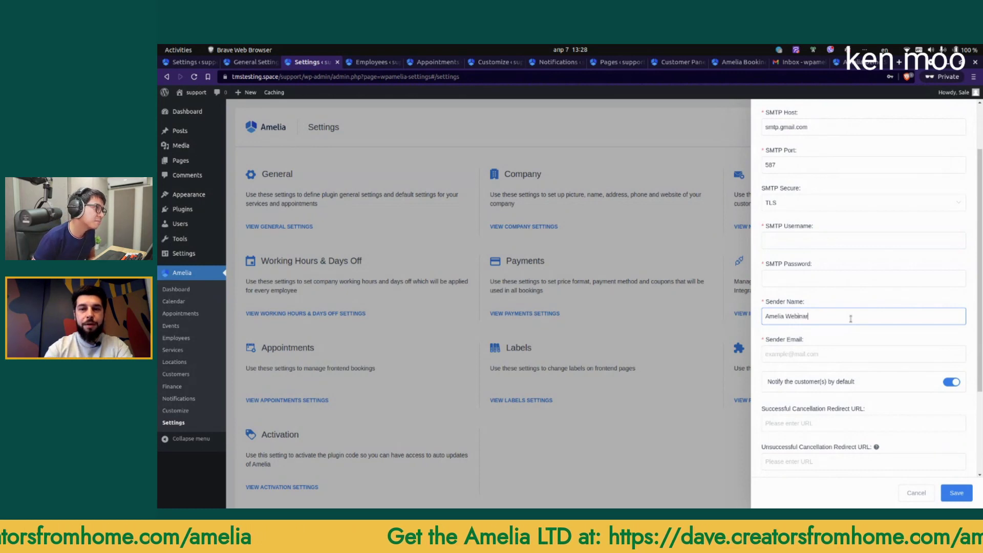
left_click(813, 355)
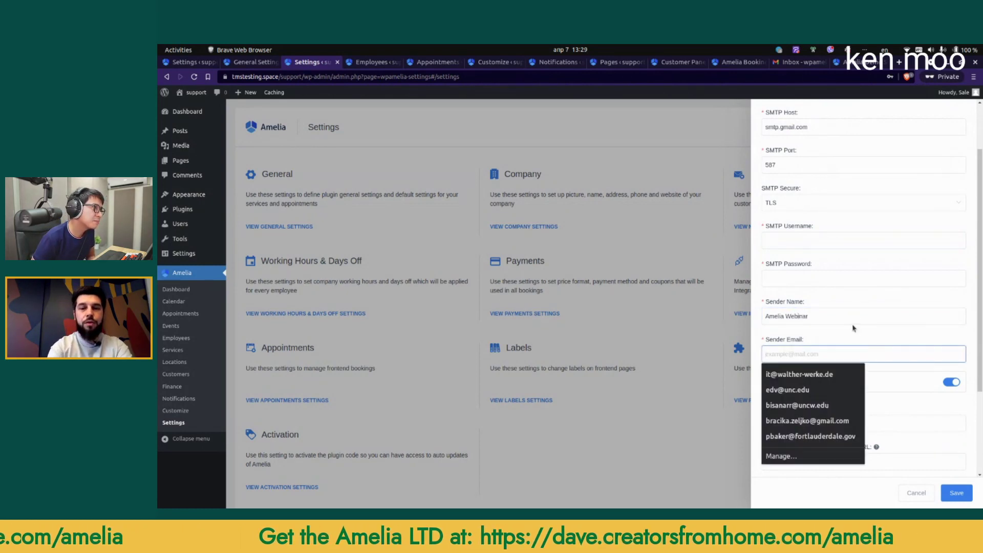
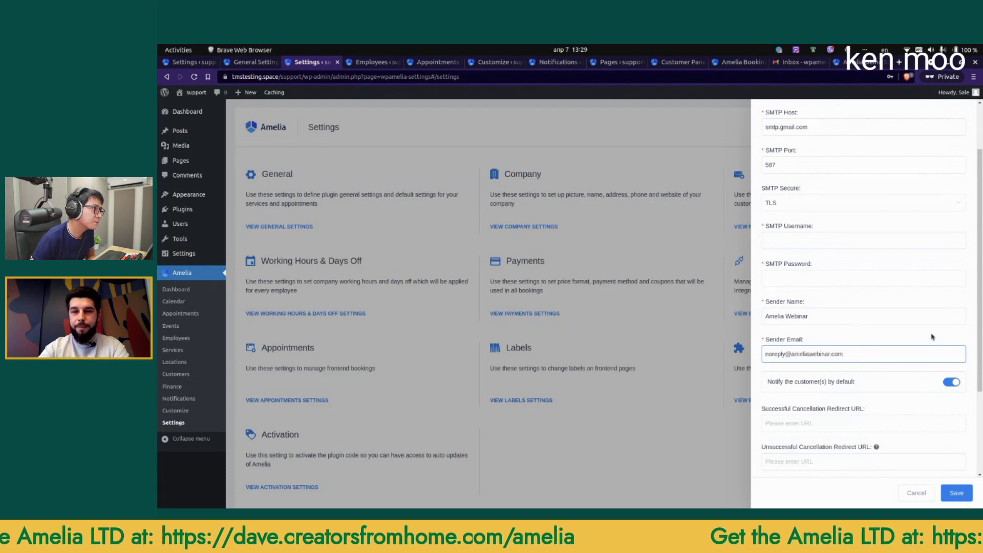
scroll(809, 296, "down", 3)
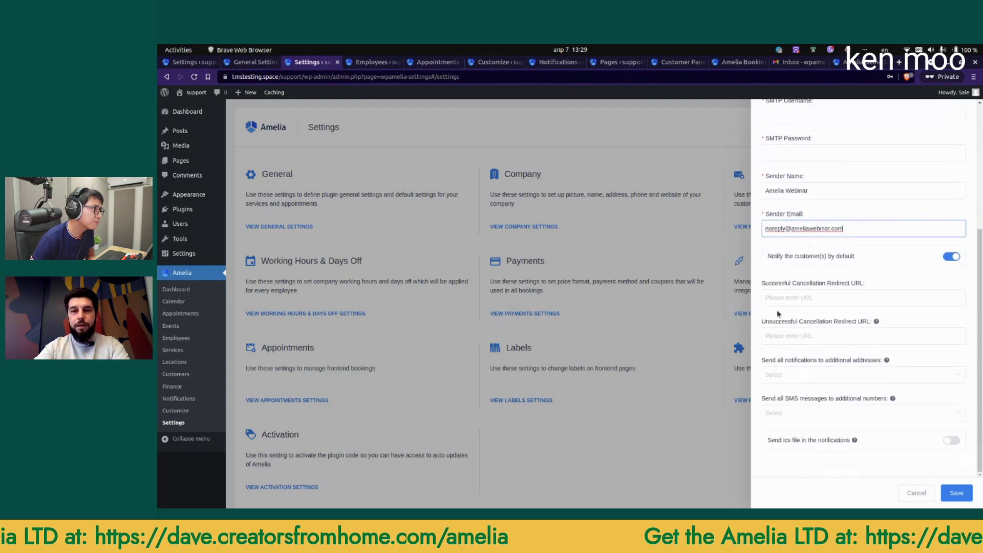
Step: Add the employee's email address as an extra recipient for all notifications
left_click(827, 298)
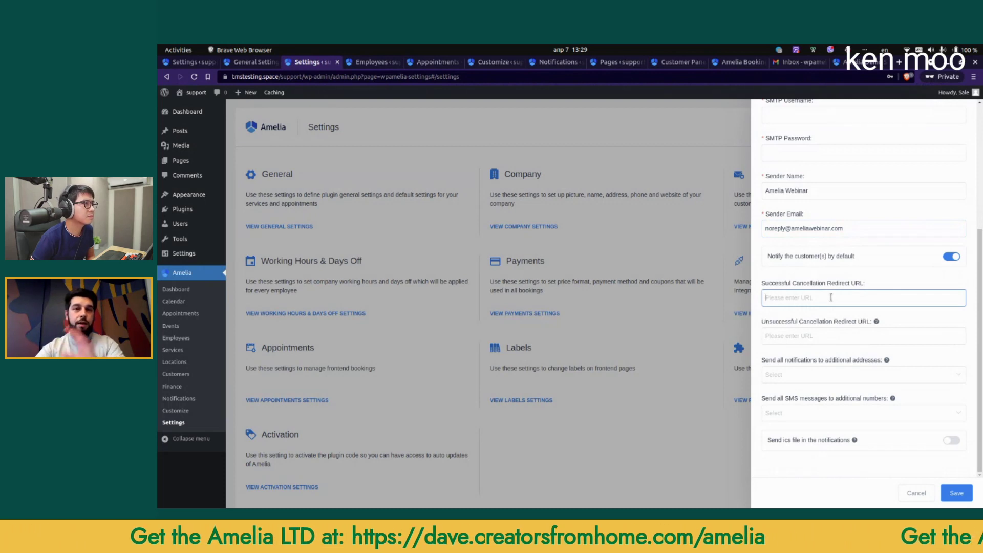
left_click(827, 330)
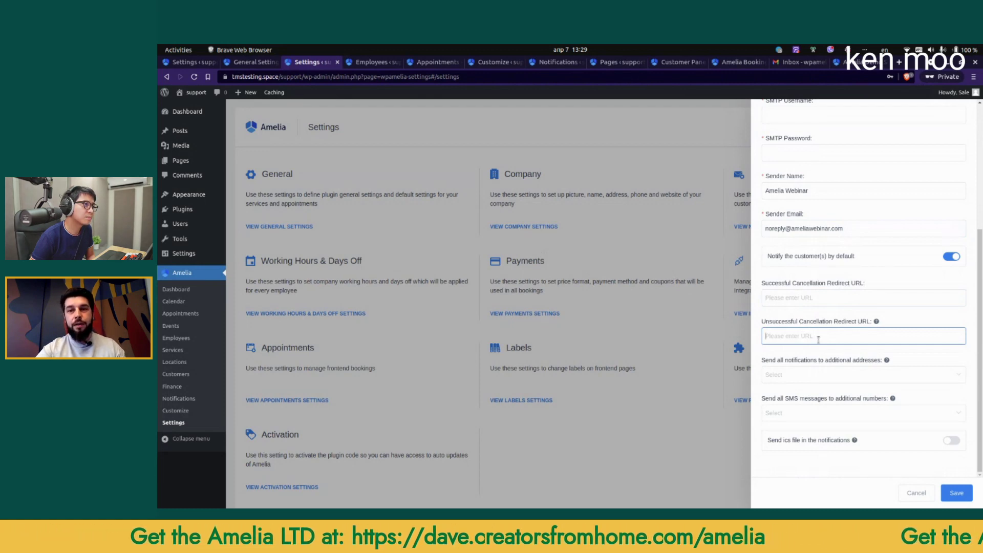
left_click(825, 373)
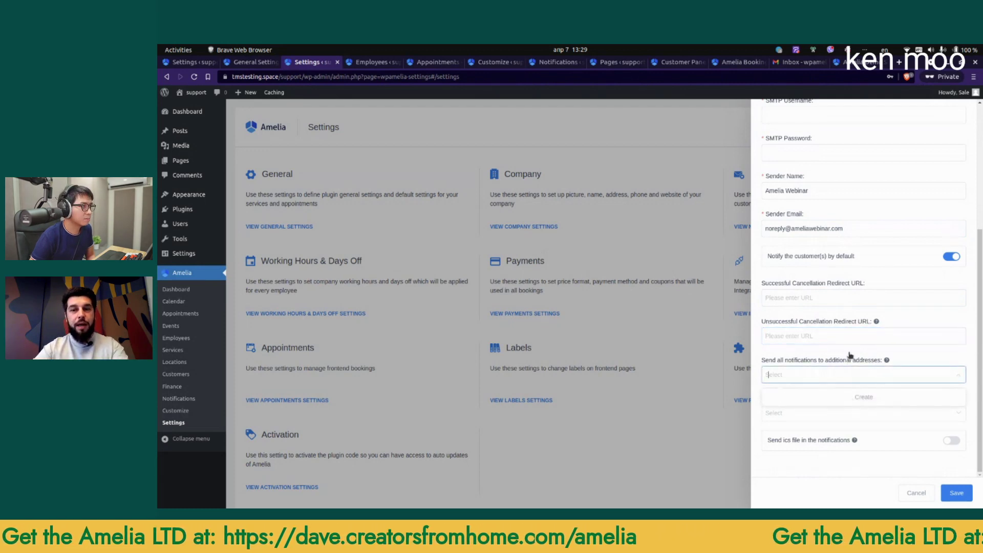
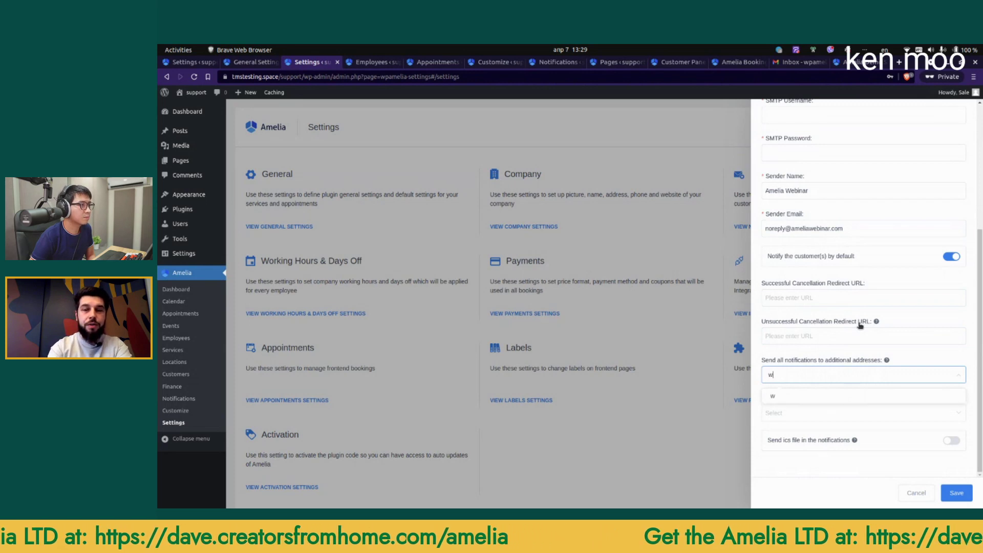
key("Return")
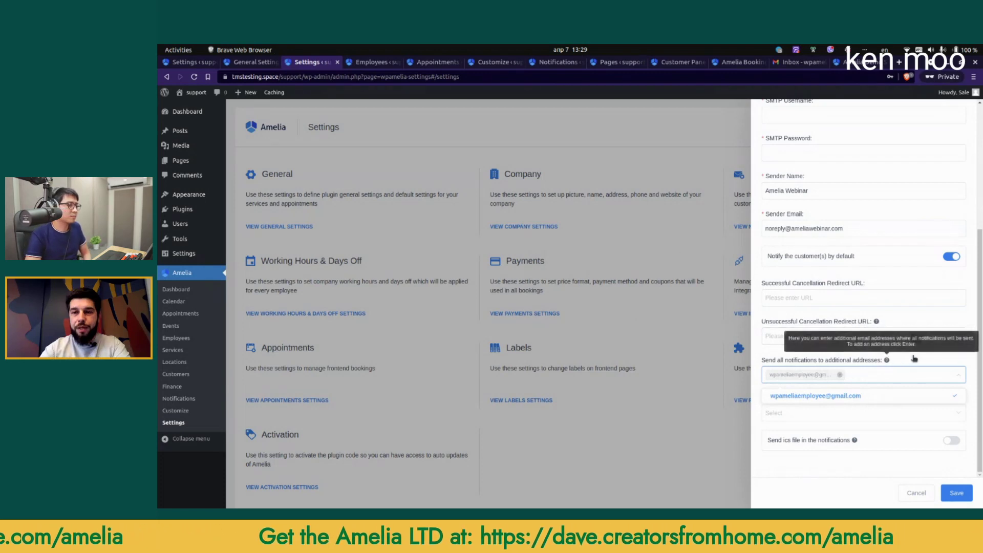
left_click(801, 370)
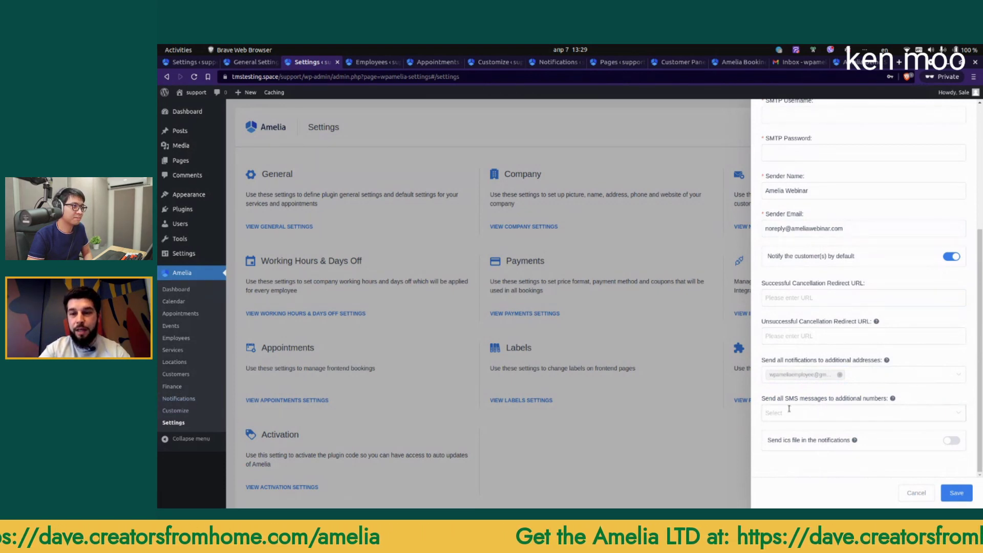
Step: Review the ics file option, close the notification settings, and go to the Customize page
double_click(787, 441)
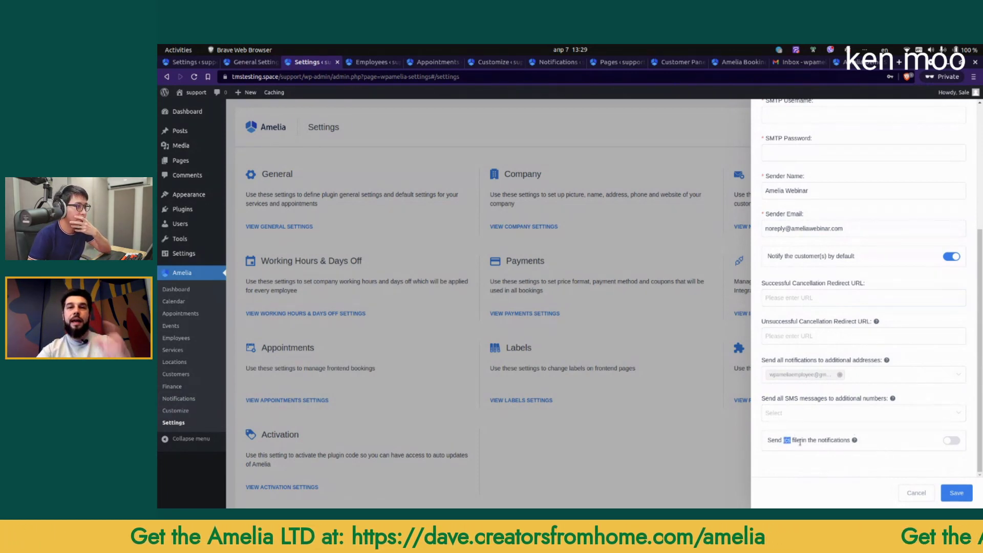
mouse_move(854, 438)
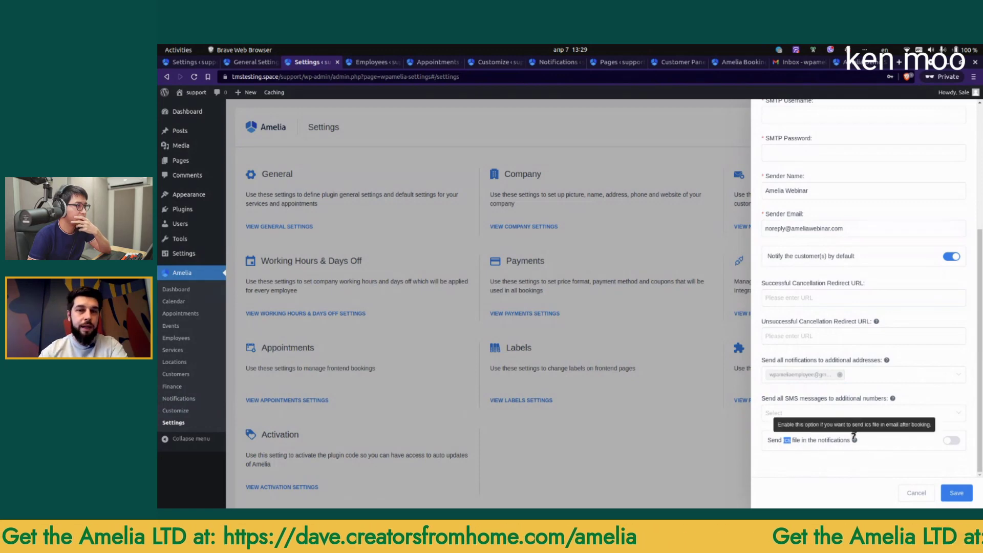
left_click(683, 424)
left_click(189, 412)
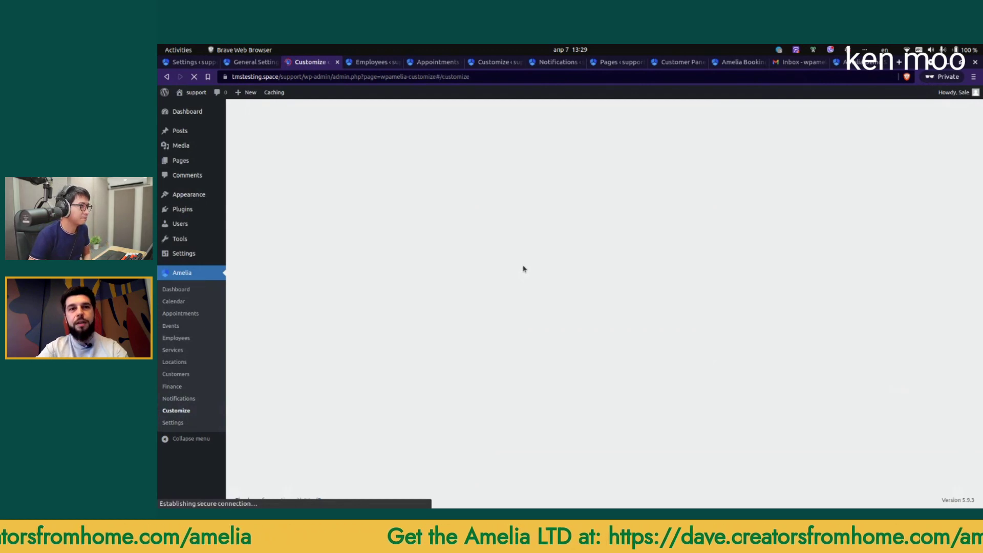
Step: Relabel the Bringing Anyone with You? field 'Do you need more llamas?' and its count 'How many llamas?'
scroll(599, 307, "down", 3)
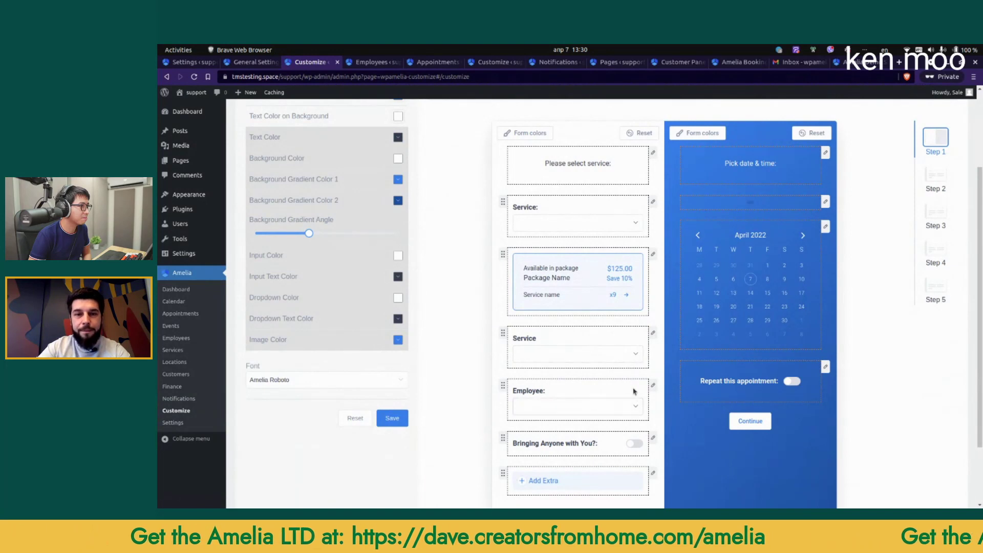
scroll(633, 395, "down", 1)
left_click(653, 392)
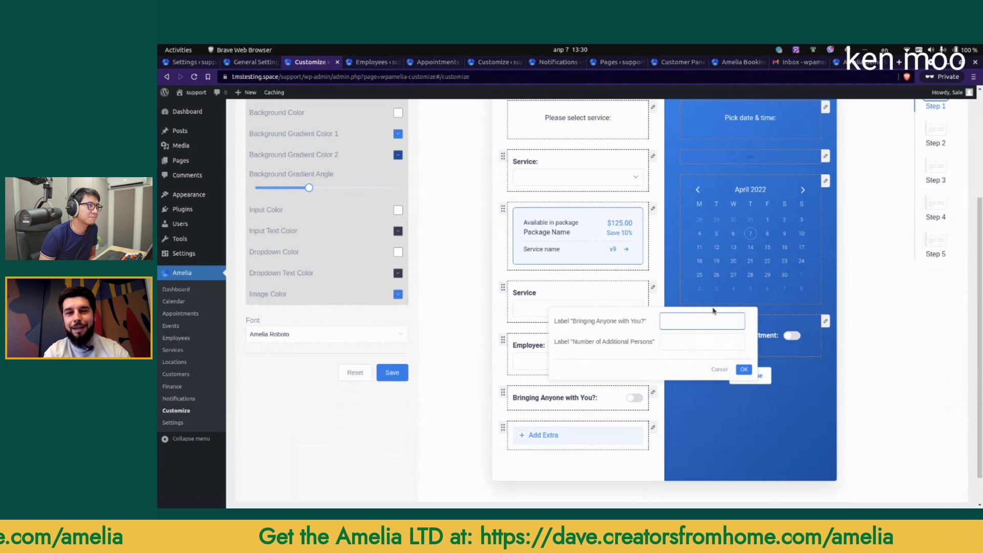
type("Do you need mor")
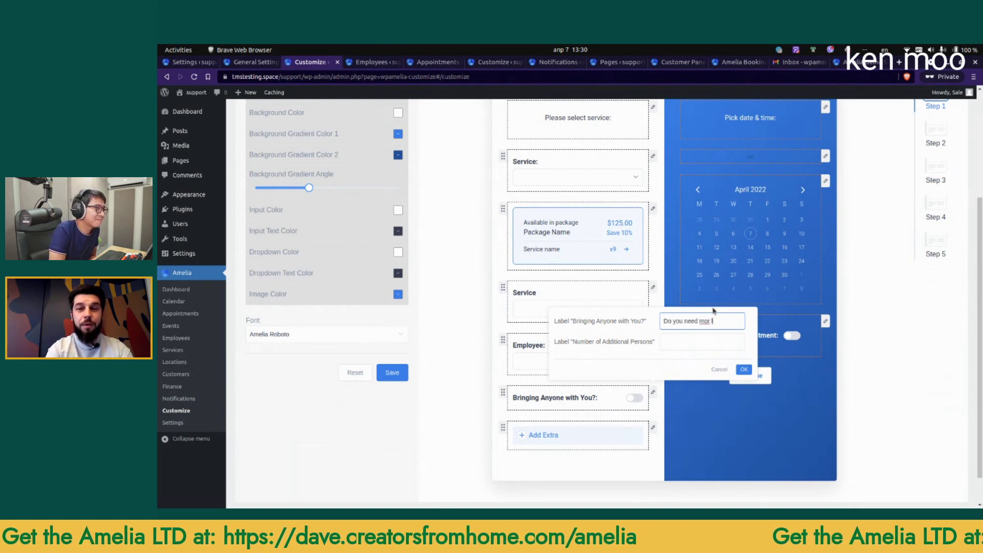
type("e llamas?")
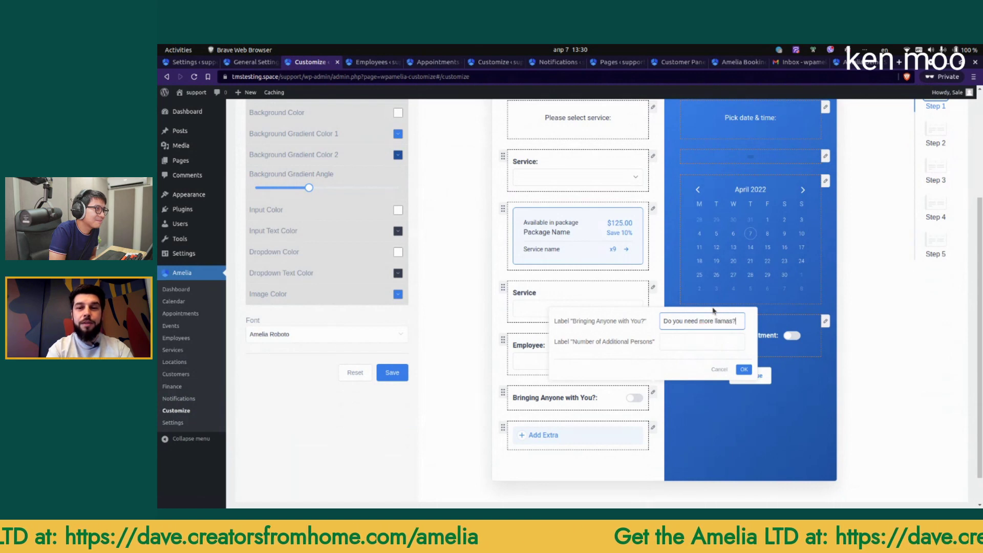
left_click(743, 370)
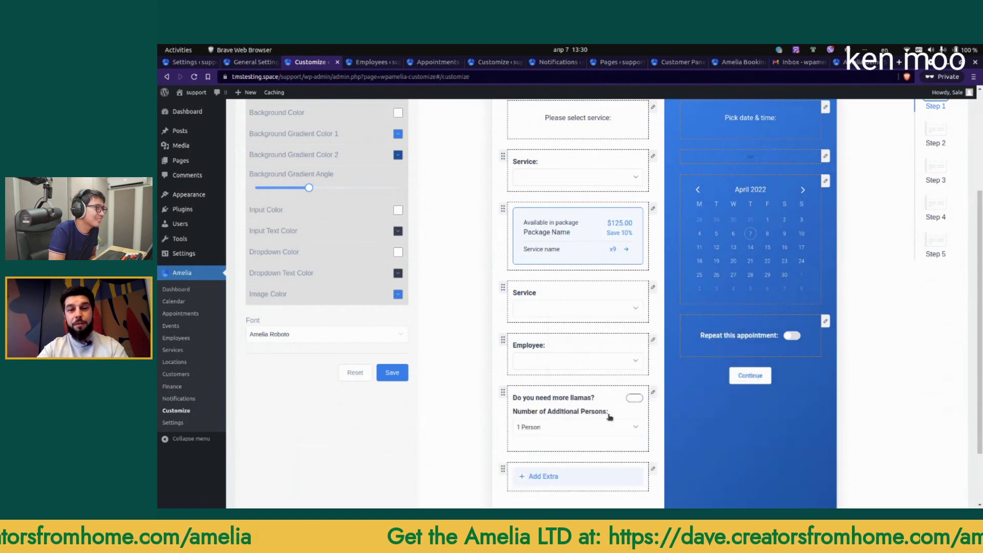
left_click(652, 394)
left_click(703, 342)
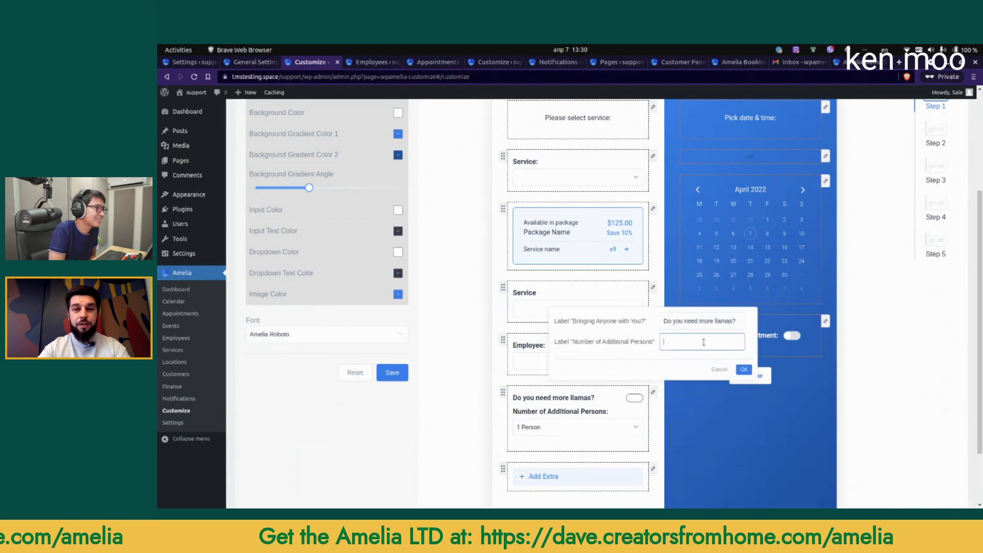
type("How m")
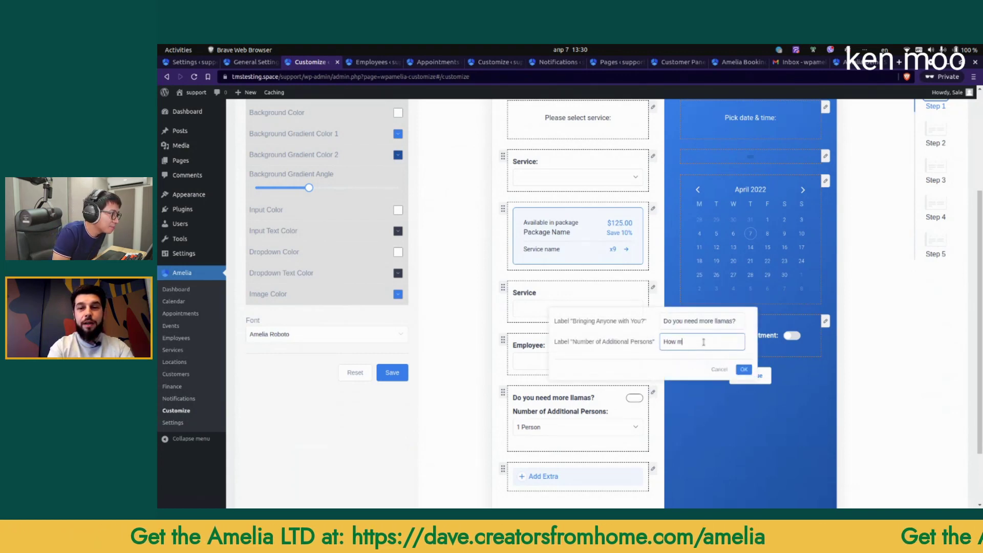
type("any llamas?")
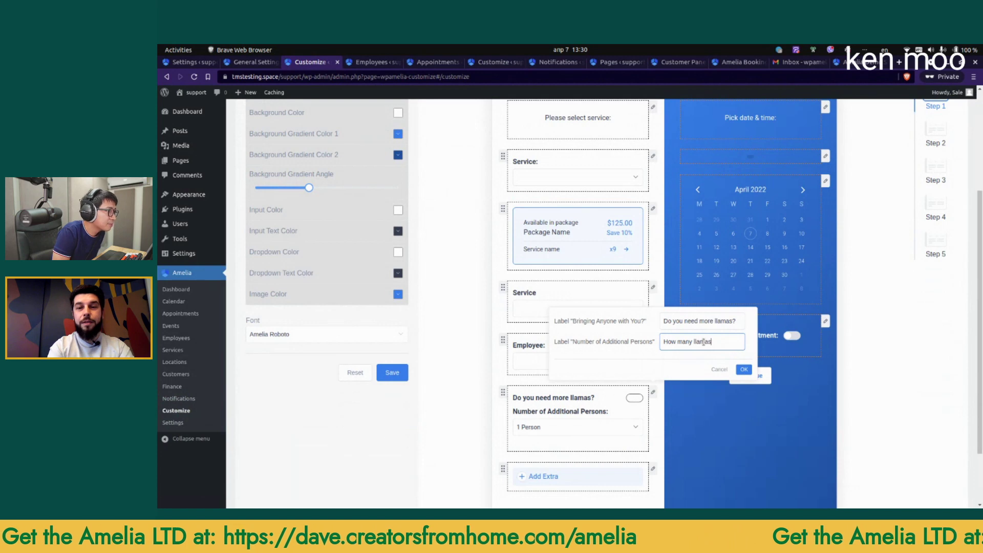
left_click(744, 370)
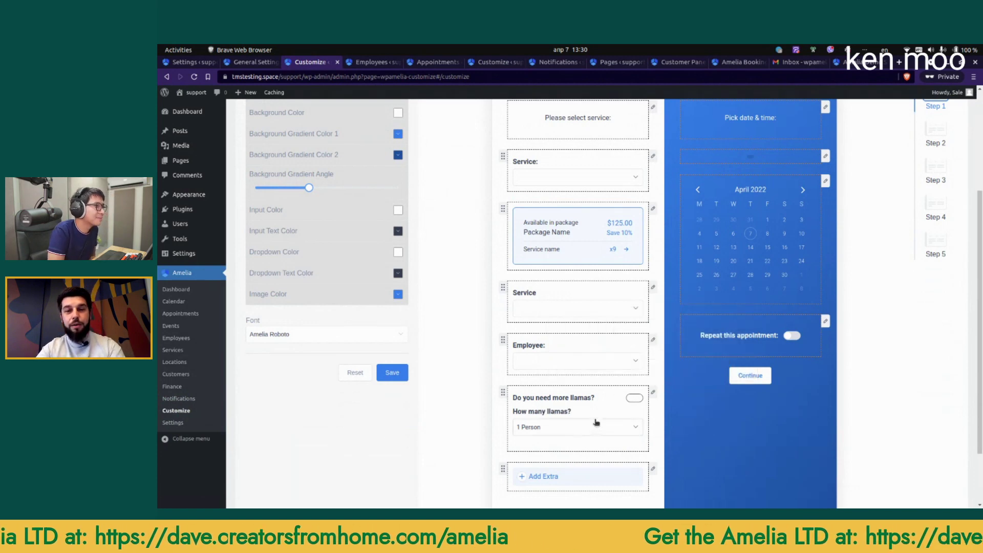
Step: Preview Steps 2, 3 and 4 of the step-by-step form, ending on the booking summary
scroll(568, 411, "up", 1)
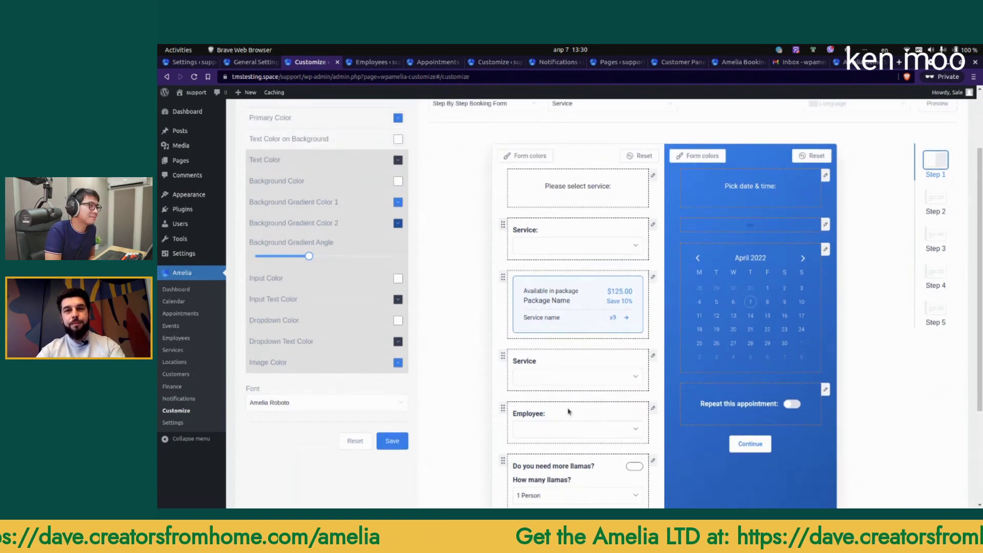
scroll(589, 379, "down", 1)
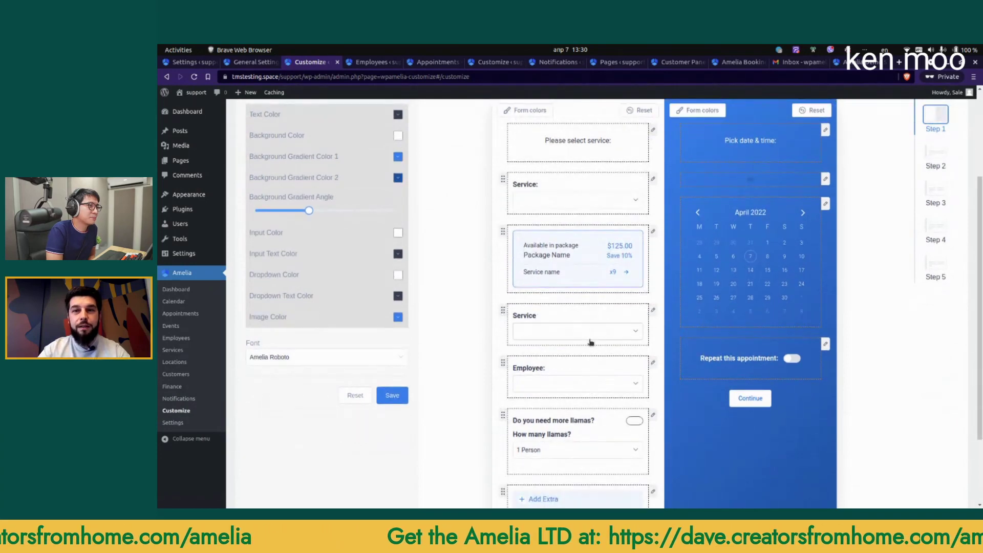
scroll(610, 417, "down", 2)
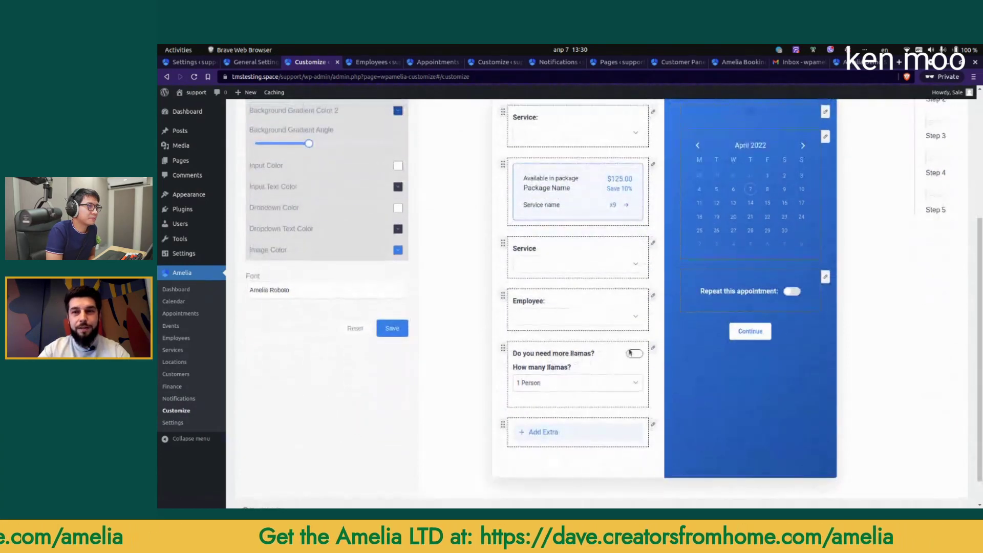
scroll(710, 295, "up", 3)
scroll(709, 294, "up", 4)
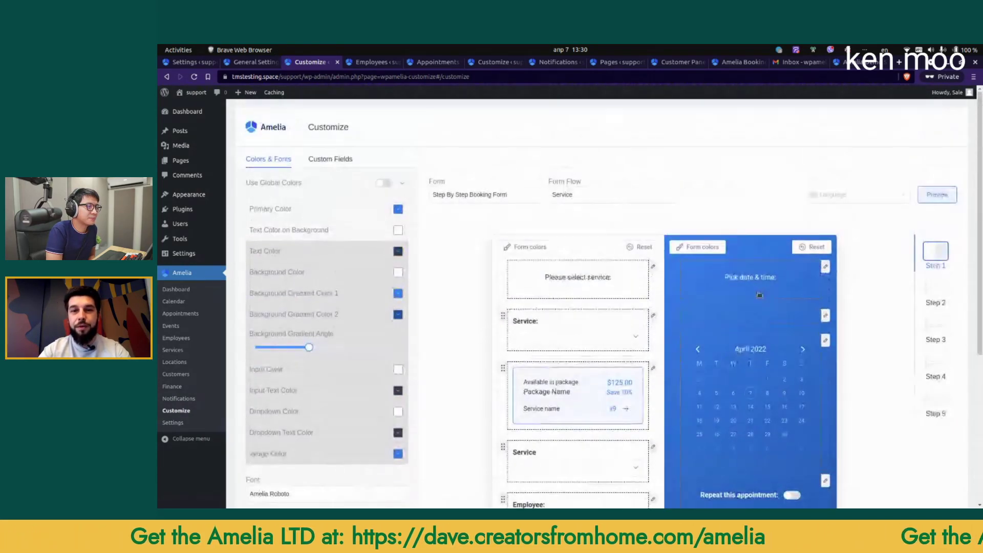
scroll(605, 299, "down", 5)
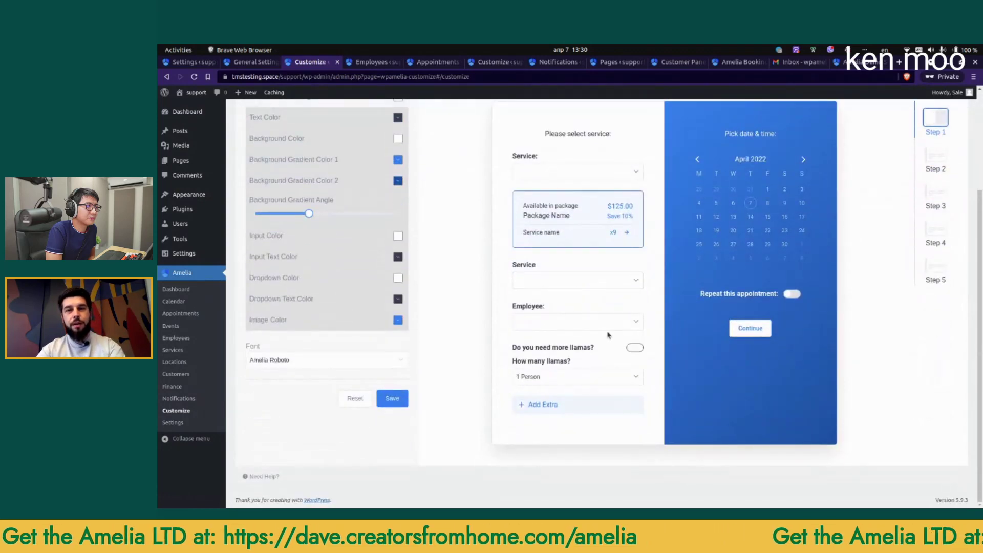
scroll(603, 336, "up", 4)
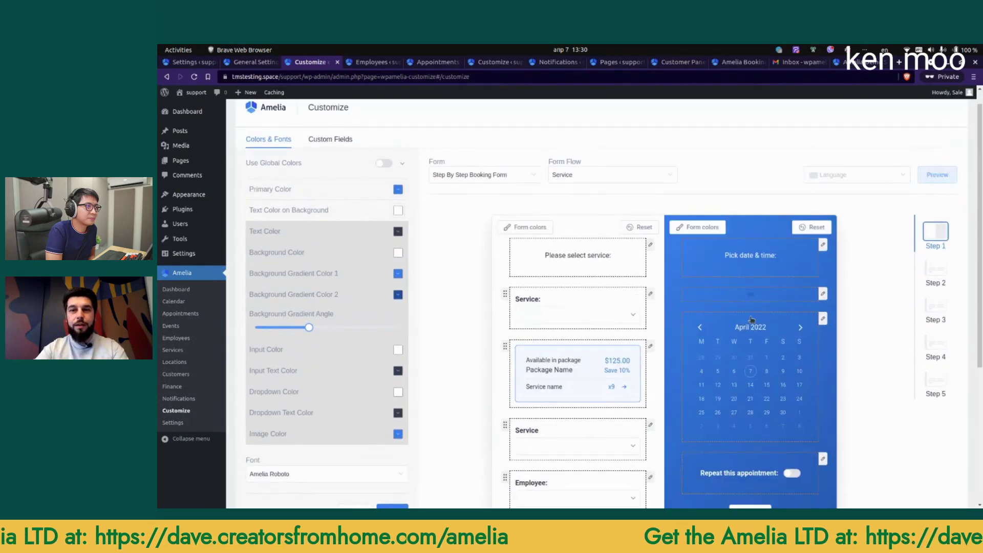
scroll(665, 379, "down", 6)
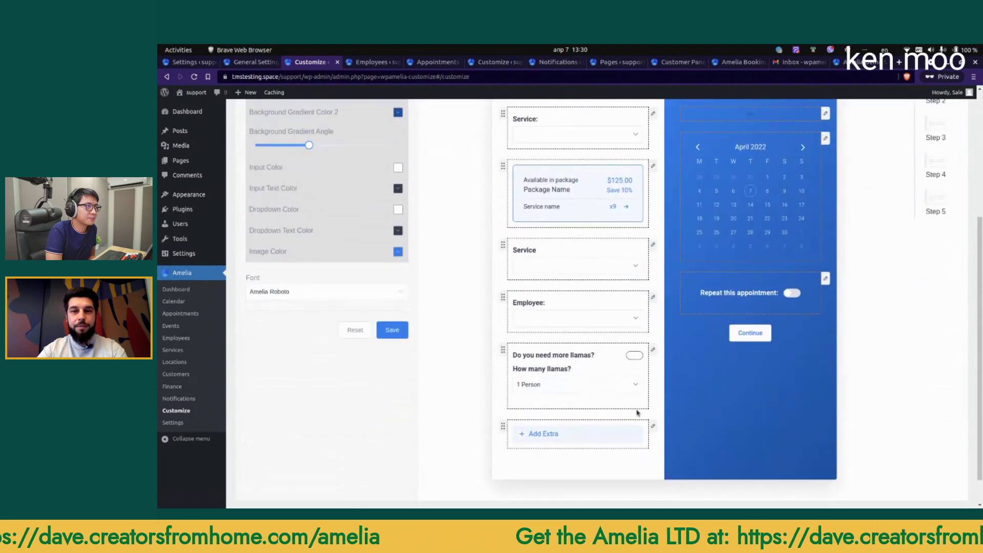
scroll(896, 307, "up", 6)
left_click(936, 270)
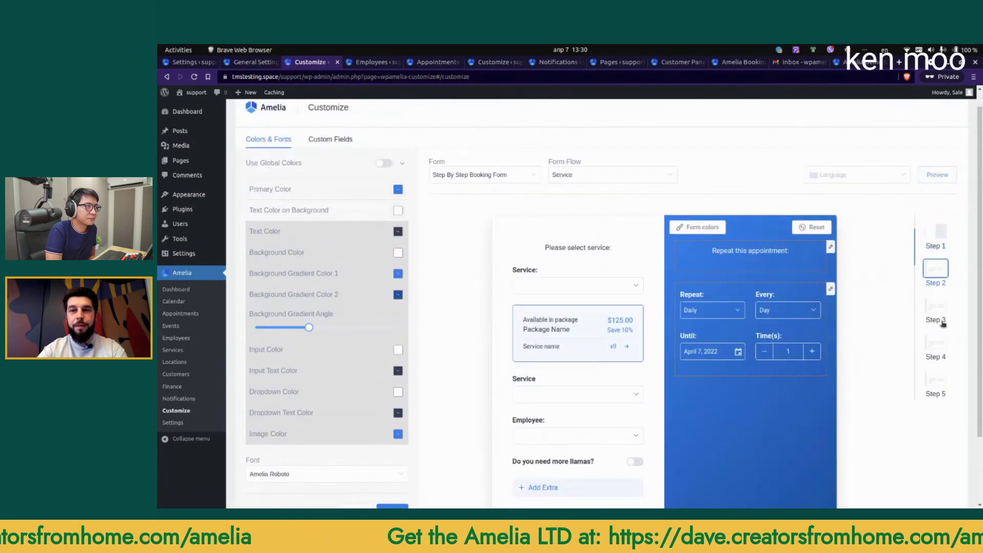
scroll(737, 284, "down", 3)
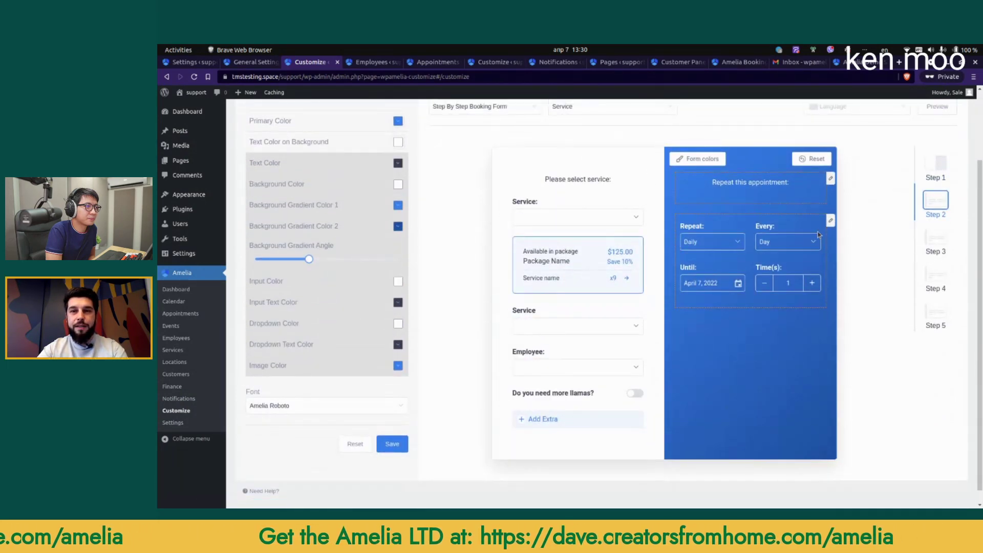
left_click(938, 267)
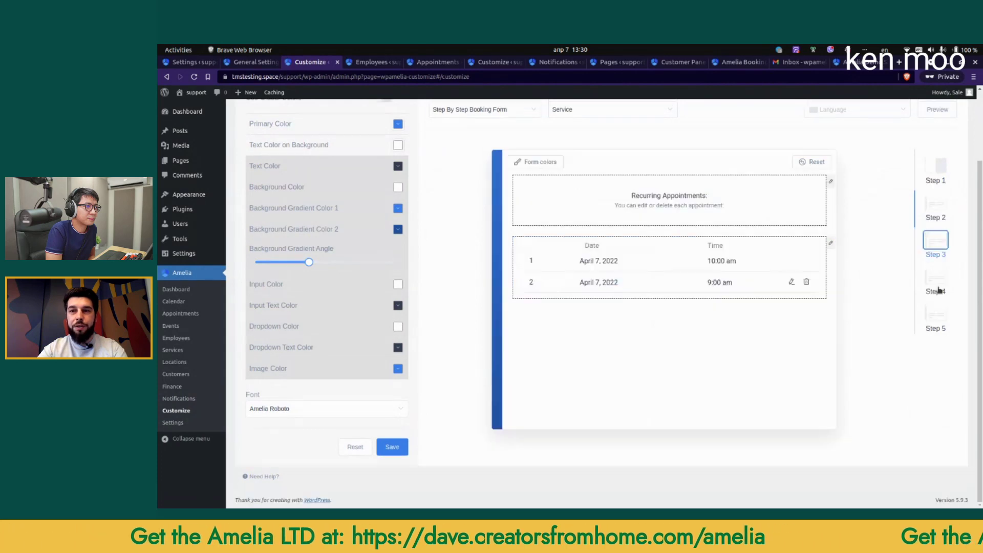
left_click(936, 292)
Step: Try the Catalog Booking Form, then switch back to the Step By Step Booking Form
scroll(512, 205, "up", 2)
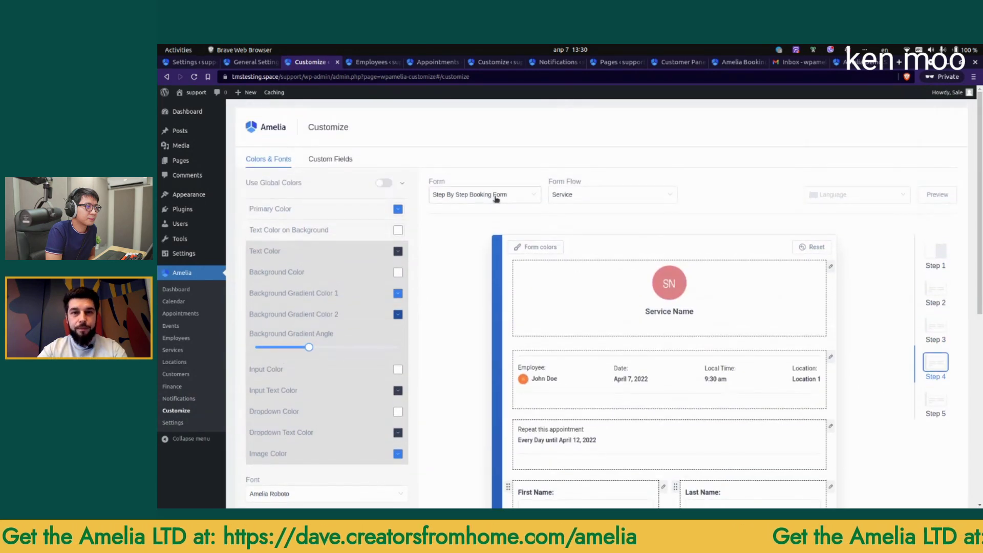
left_click(483, 195)
left_click(481, 231)
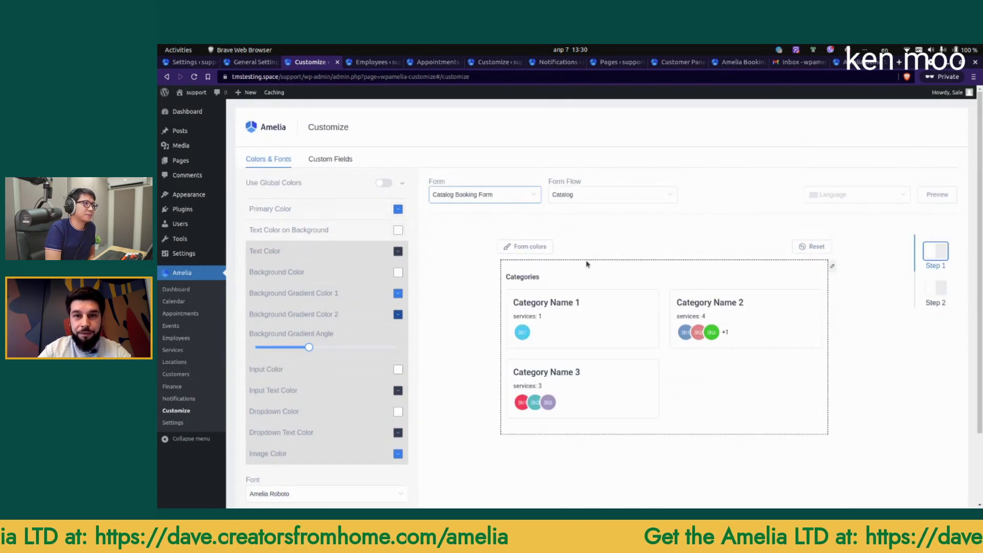
left_click(499, 198)
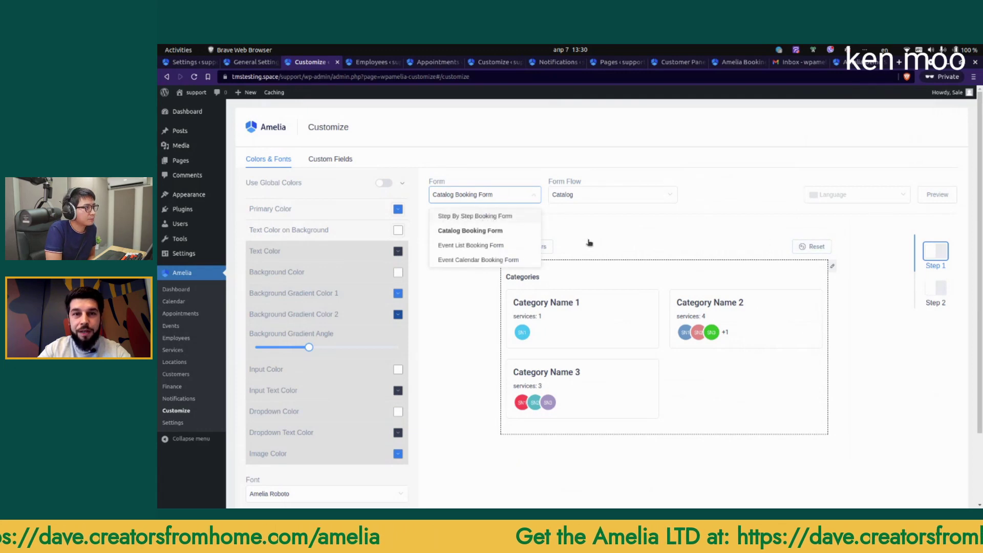
left_click(475, 216)
scroll(567, 248, "down", 2)
scroll(655, 229, "down", 2)
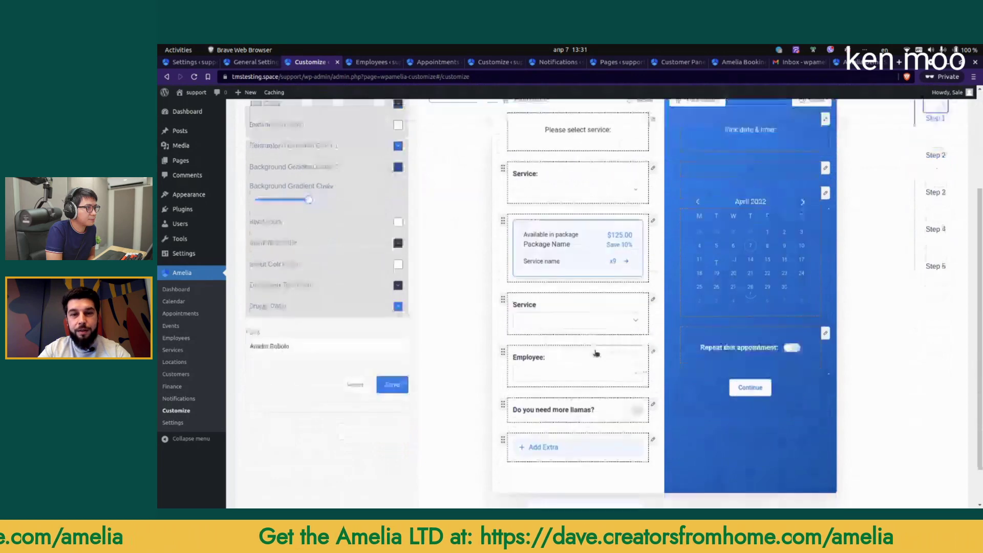
scroll(573, 364, "up", 2)
scroll(537, 299, "up", 3)
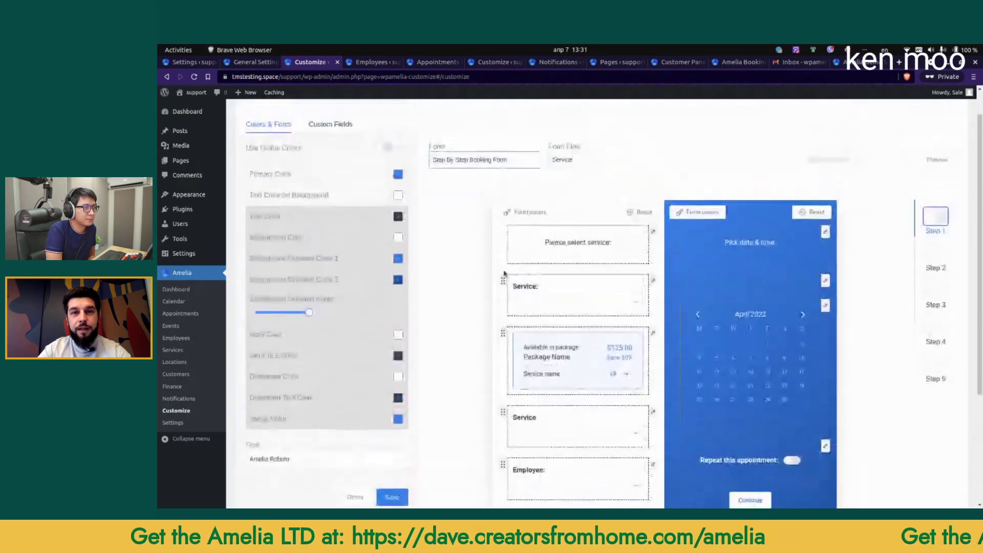
Step: Select Catalog Booking Form with the Catalog Service flow and scroll through its preview
left_click(474, 195)
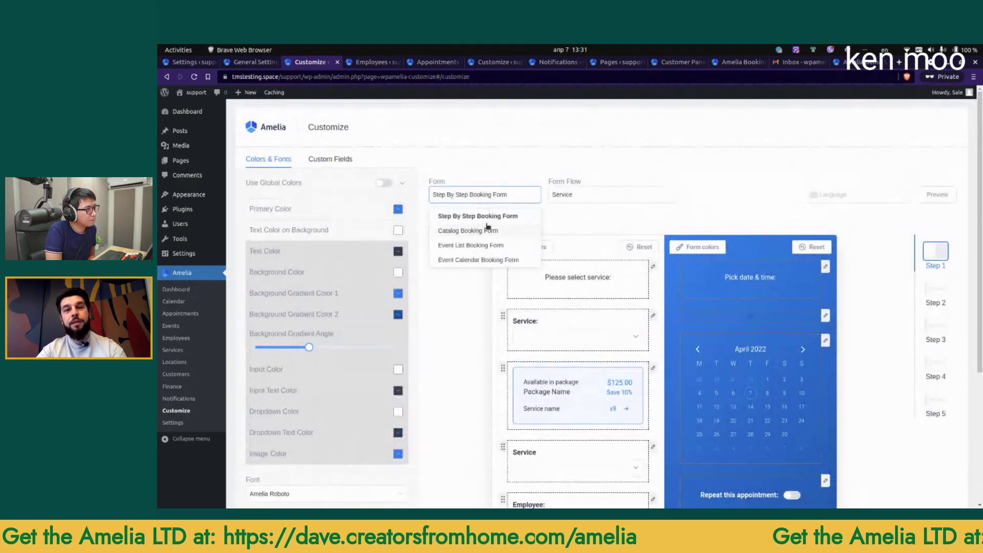
left_click(474, 231)
left_click(605, 200)
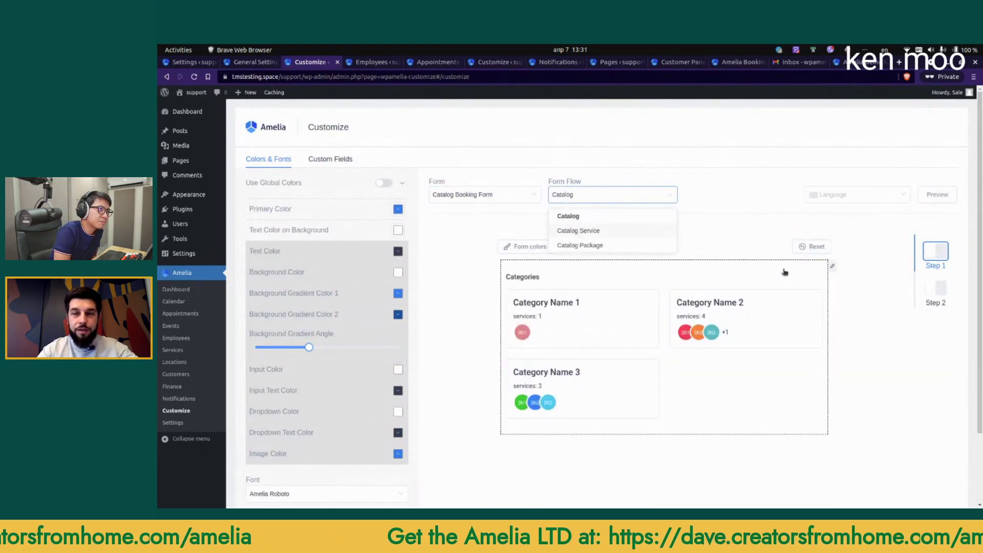
left_click(578, 230)
scroll(774, 358, "down", 10)
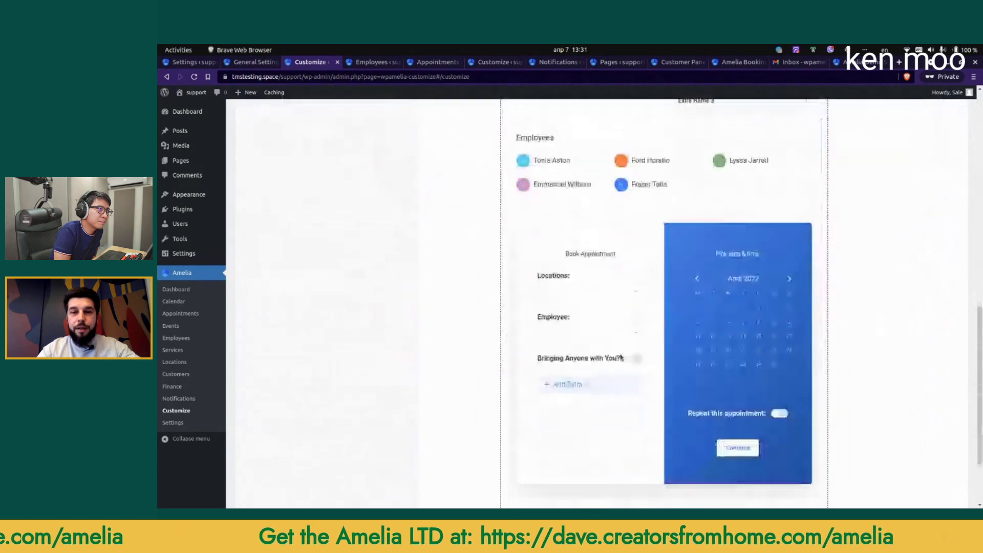
scroll(930, 165, "up", 8)
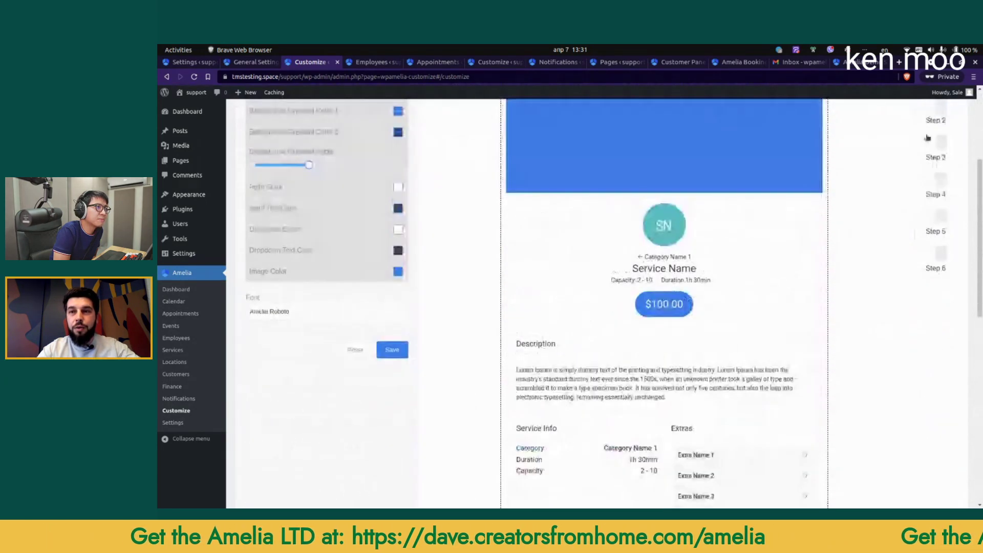
scroll(696, 338, "down", 10)
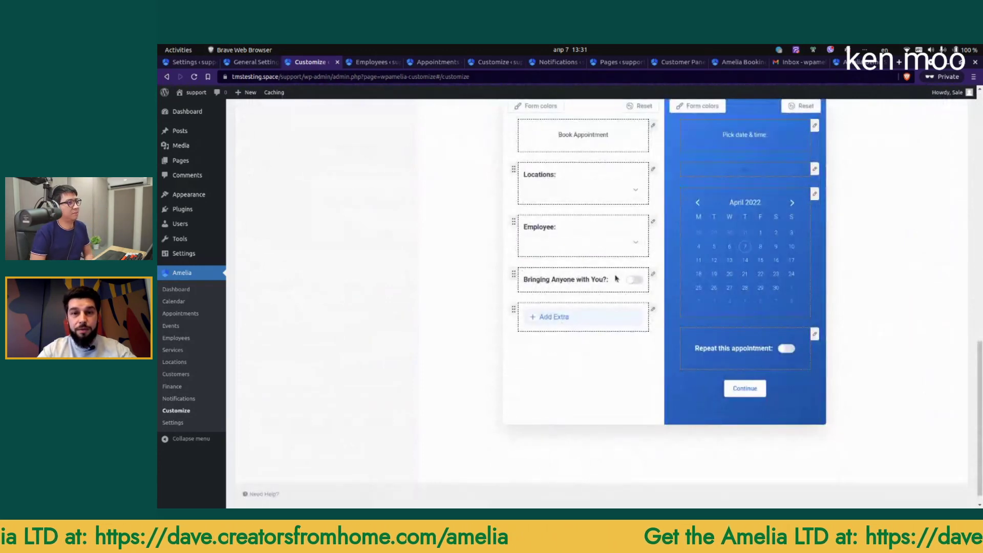
scroll(617, 297, "up", 8)
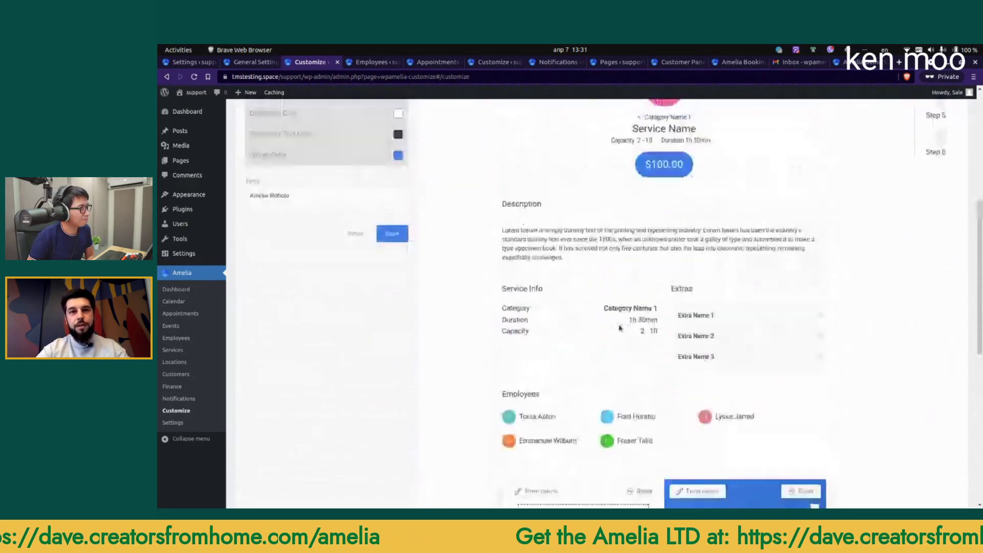
scroll(620, 328, "up", 5)
left_click(496, 195)
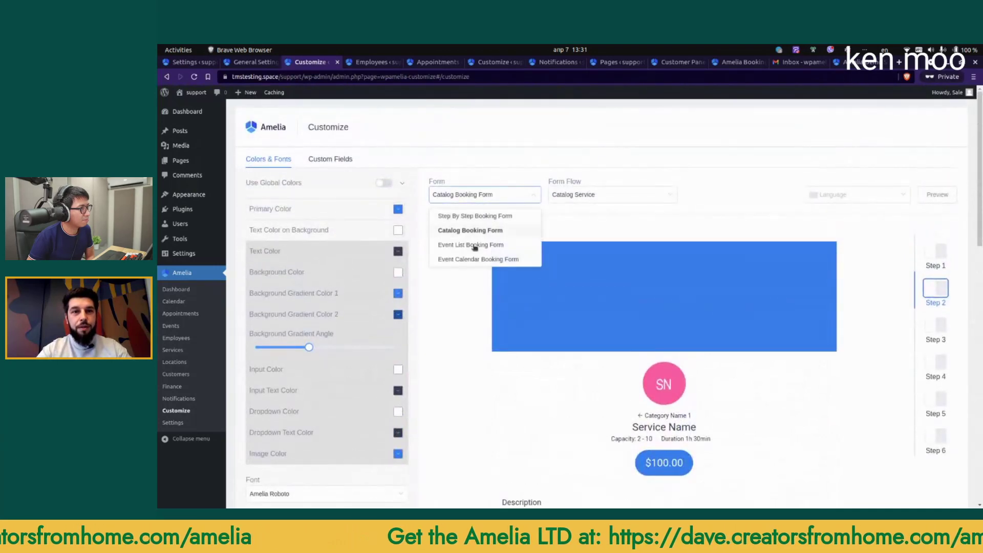
left_click(604, 226)
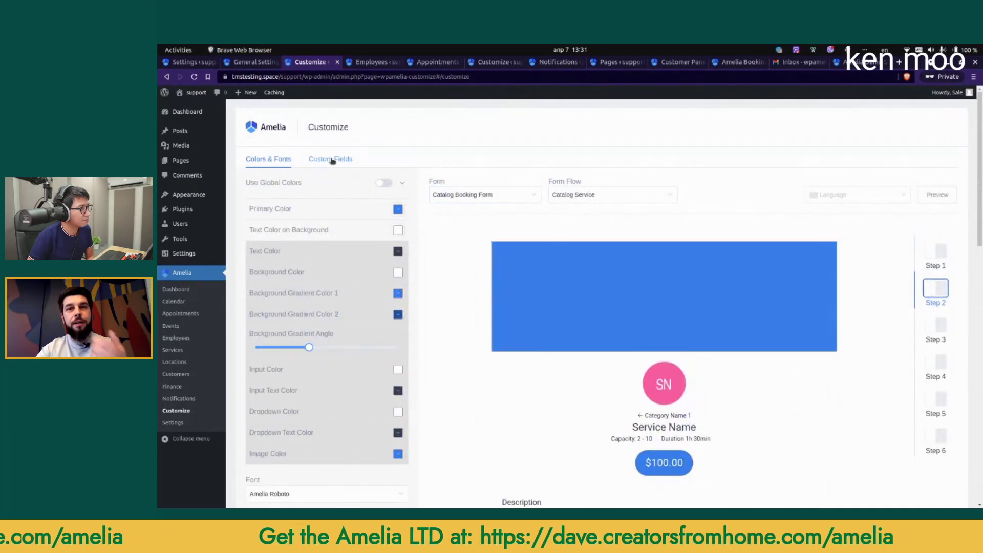
Step: Add a Checkbox custom field with two options, Option 1 and Option 2
left_click(331, 160)
left_click(912, 132)
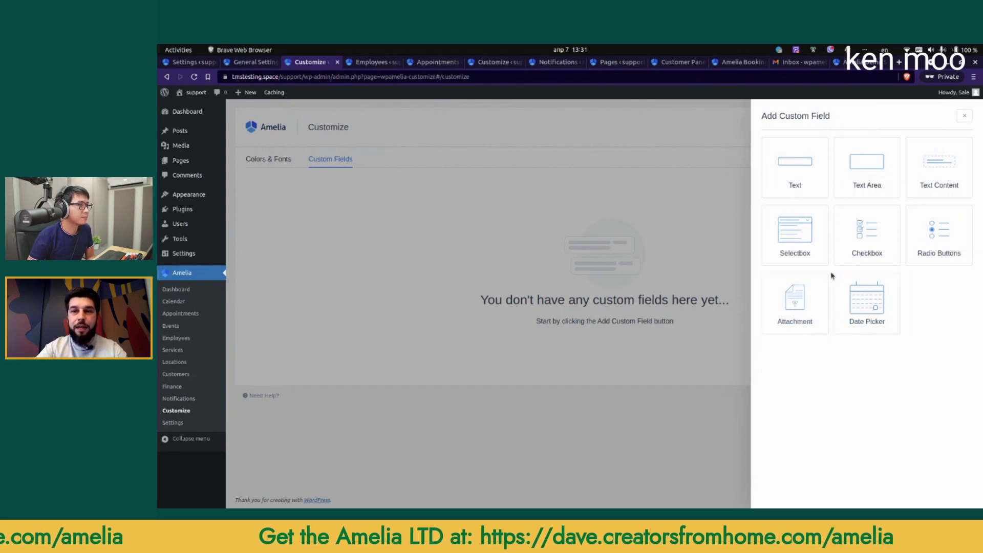
left_click(865, 238)
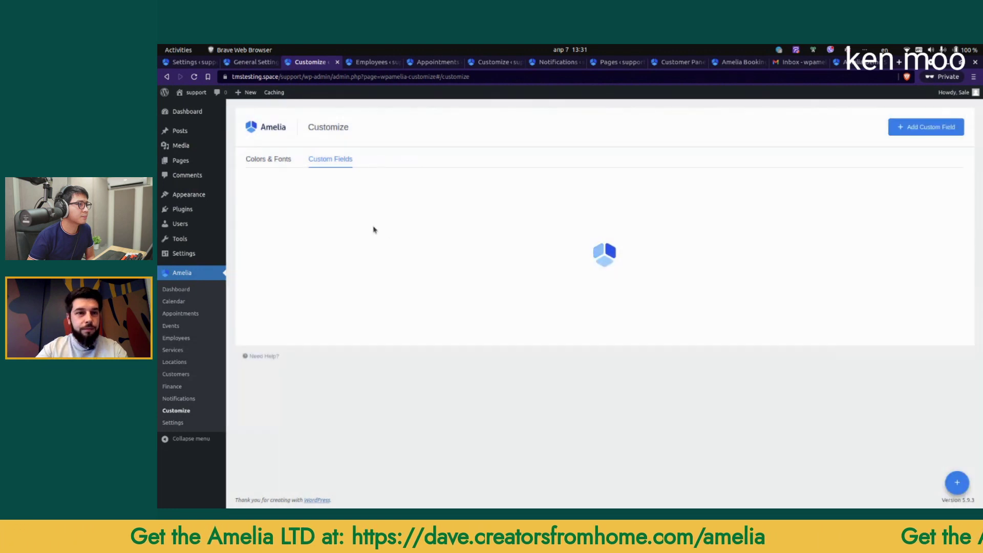
left_click(332, 238)
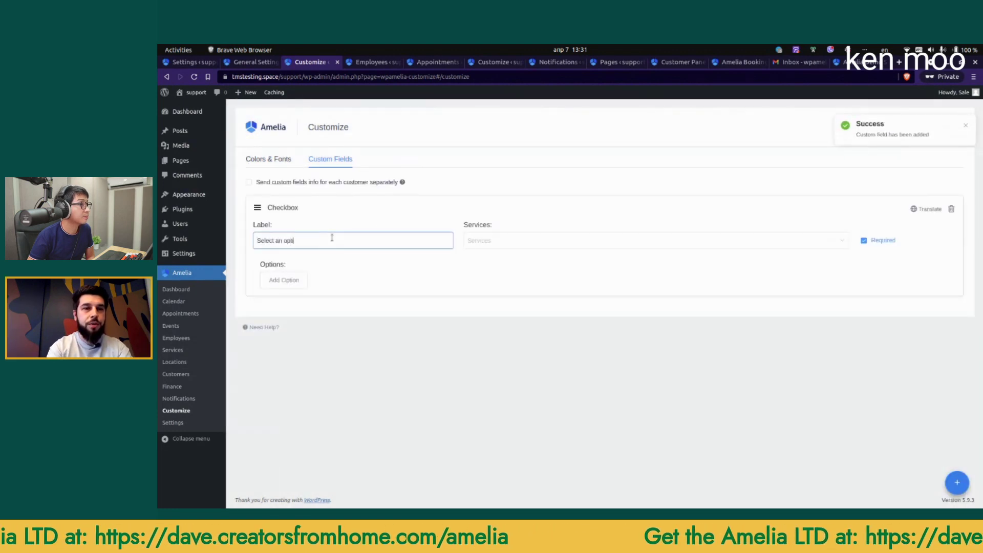
left_click(284, 280)
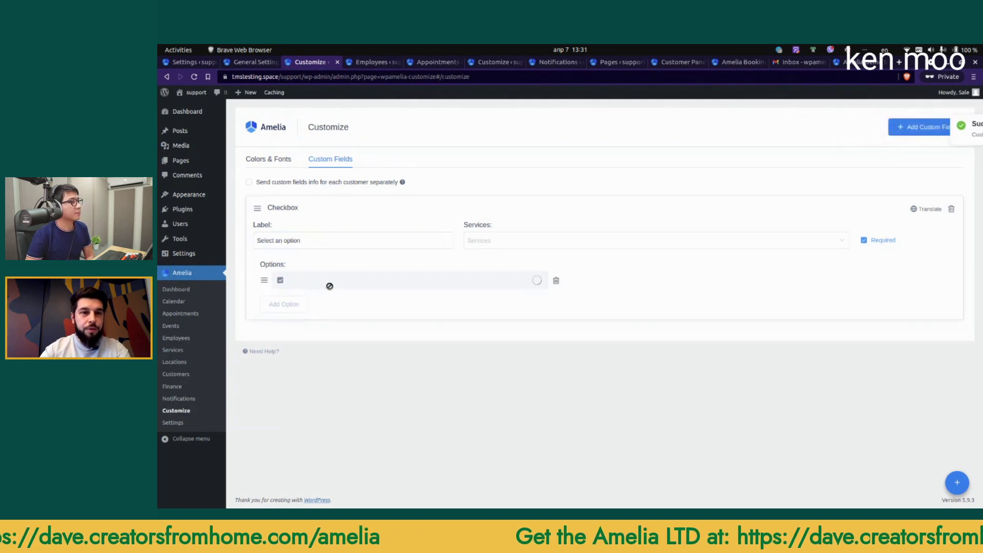
type("Option 1")
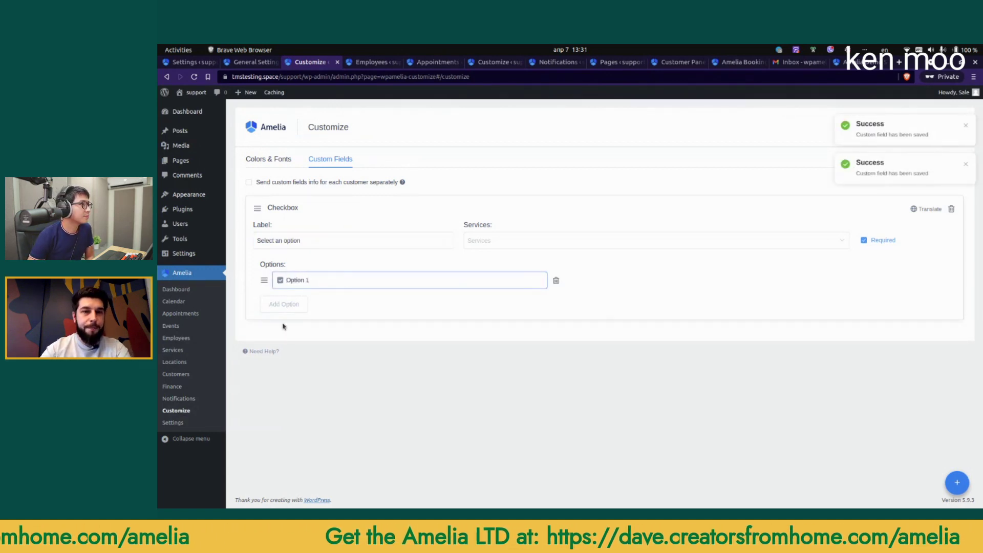
left_click(284, 304)
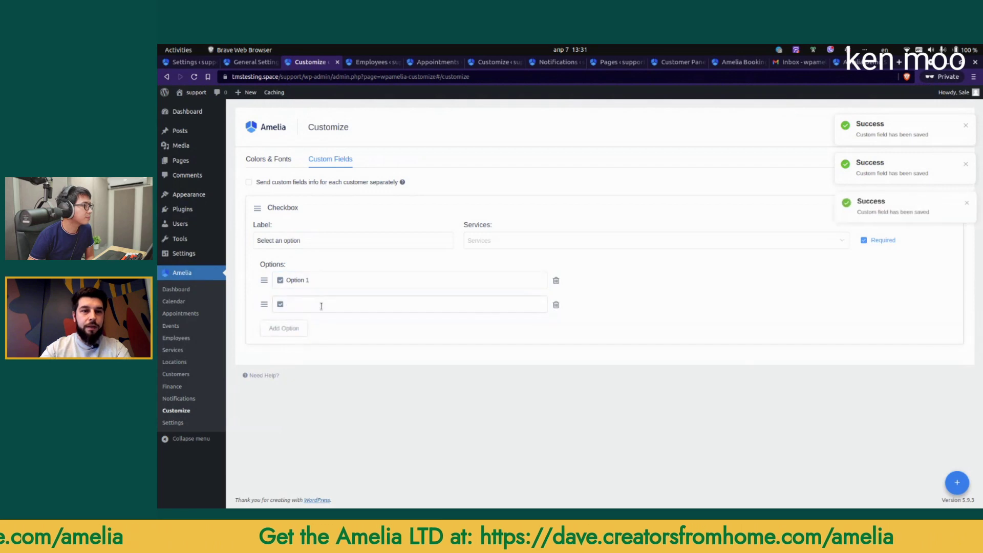
left_click(339, 305)
type("Option 2")
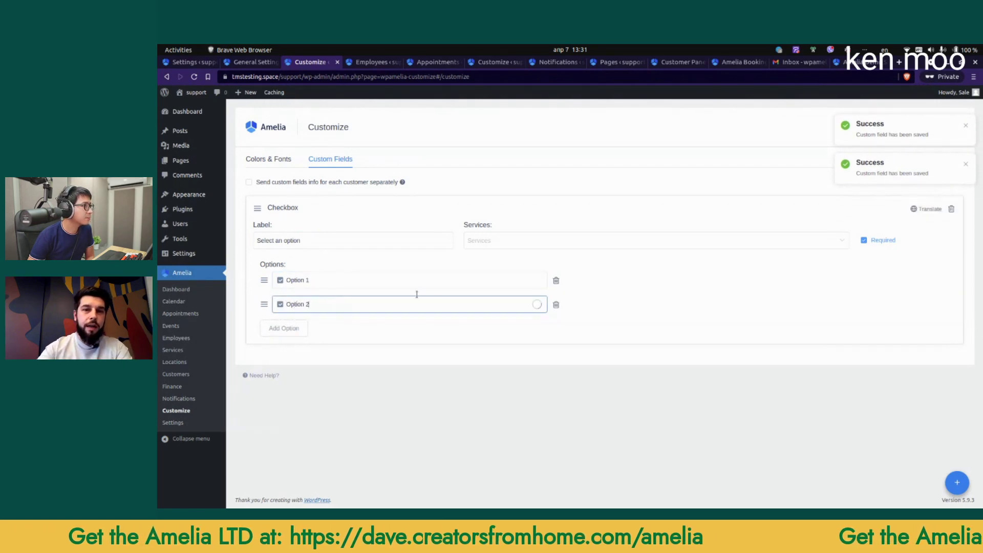
left_click(730, 325)
Step: Assign the checkbox field to Another service and Yoga
left_click(666, 241)
left_click(504, 293)
left_click(498, 306)
left_click(572, 356)
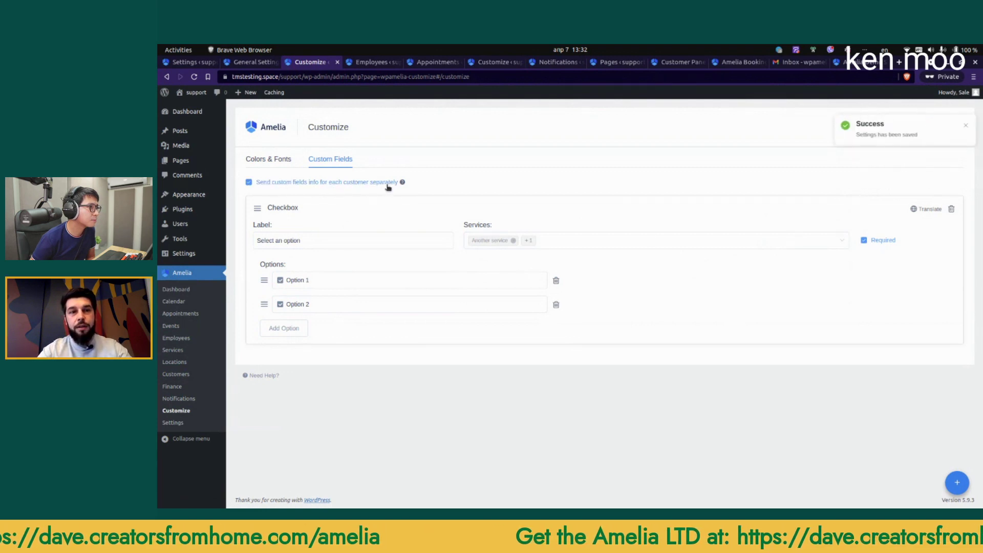
Step: In Notifications, view Next Day Reminder, then Appointment Follow Up, and select its cron command
left_click(183, 399)
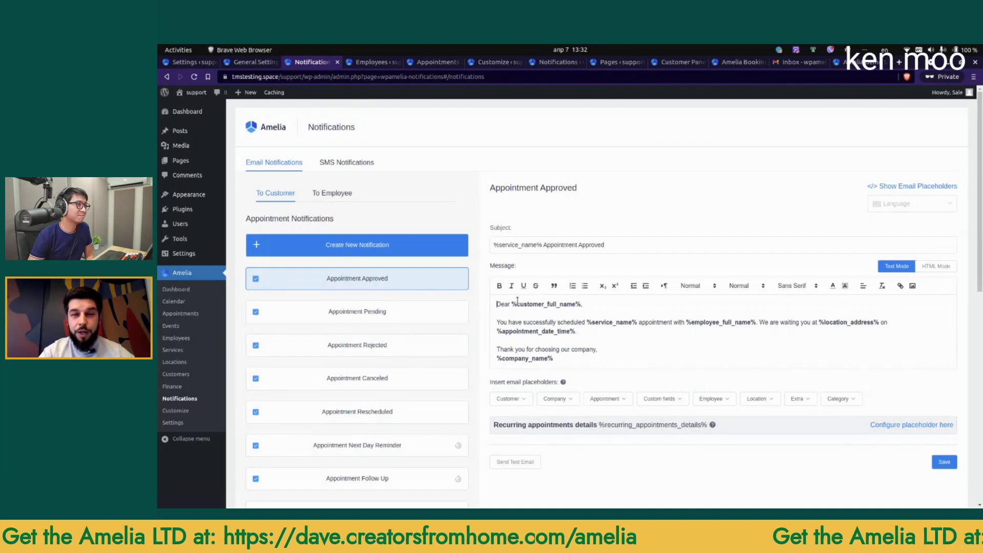
scroll(510, 293, "down", 3)
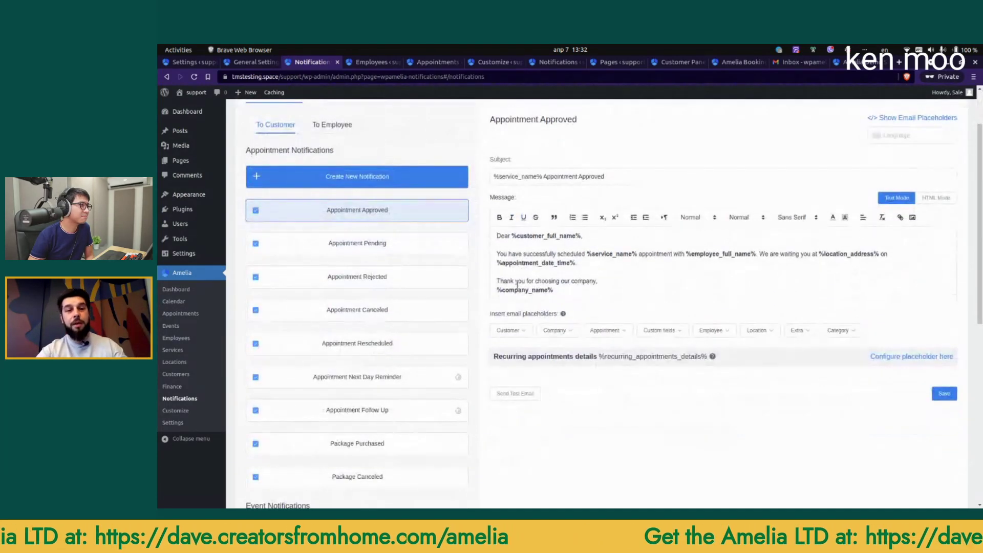
left_click(385, 376)
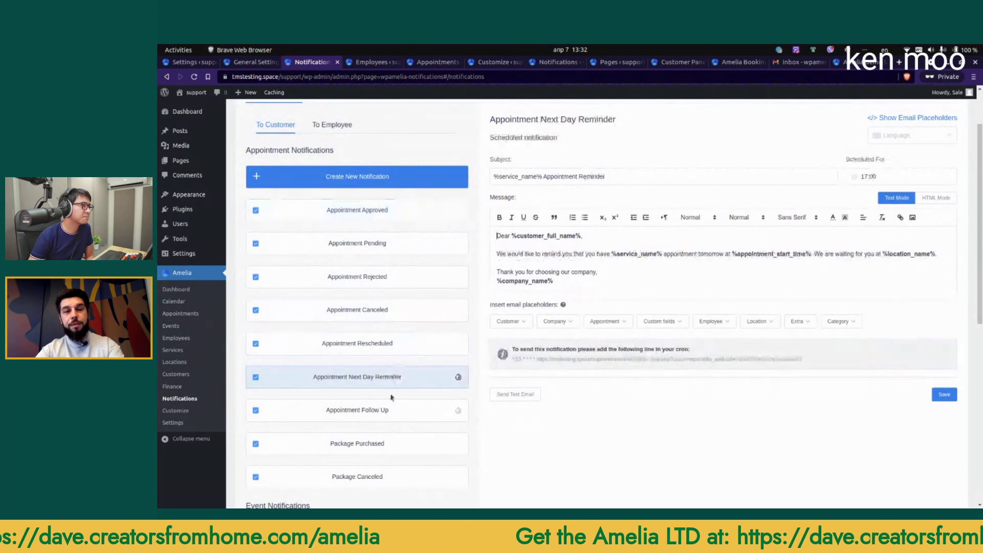
left_click(391, 412)
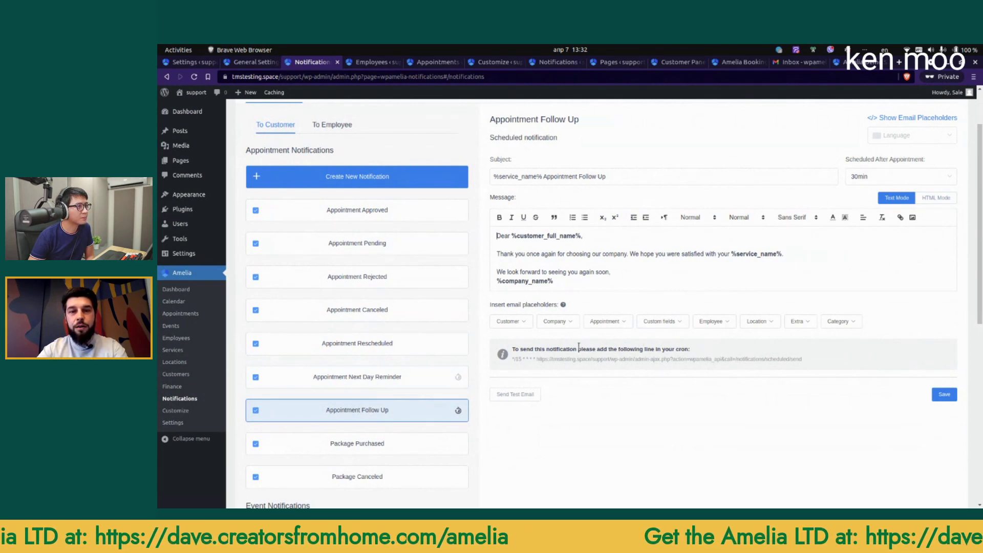
left_click_drag(512, 360, 782, 365)
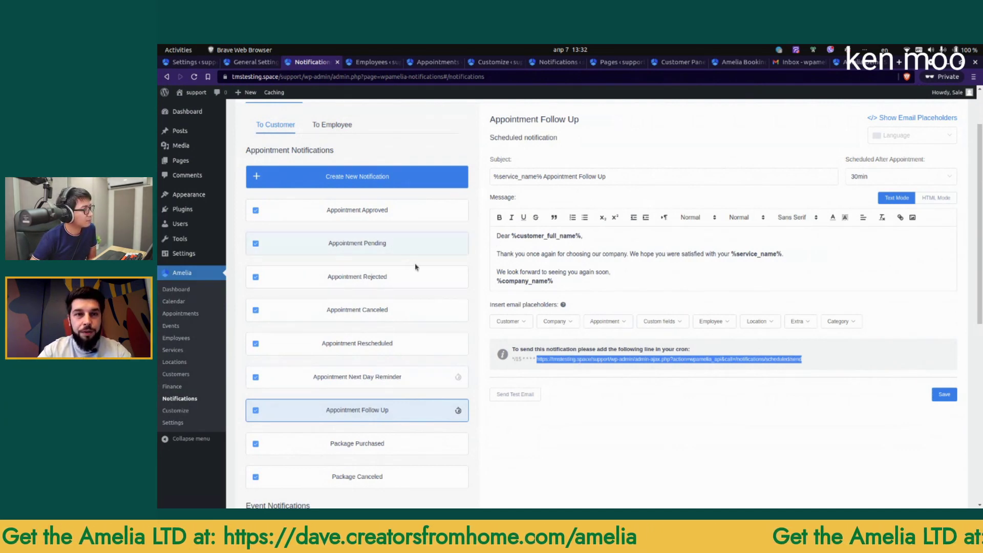
Step: Start a scheduled notification named '3 month' limited to Another service
left_click(393, 187)
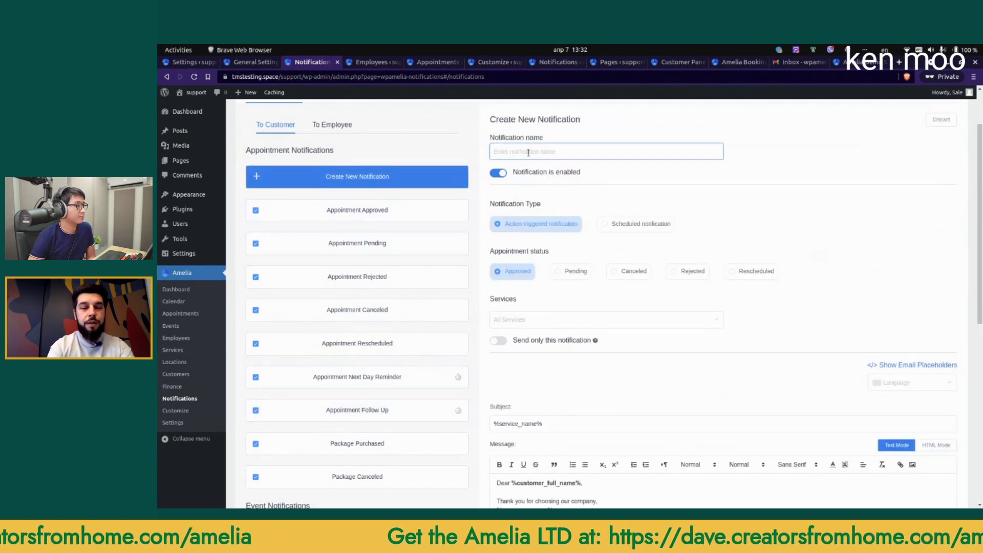
type("3 months follow-up")
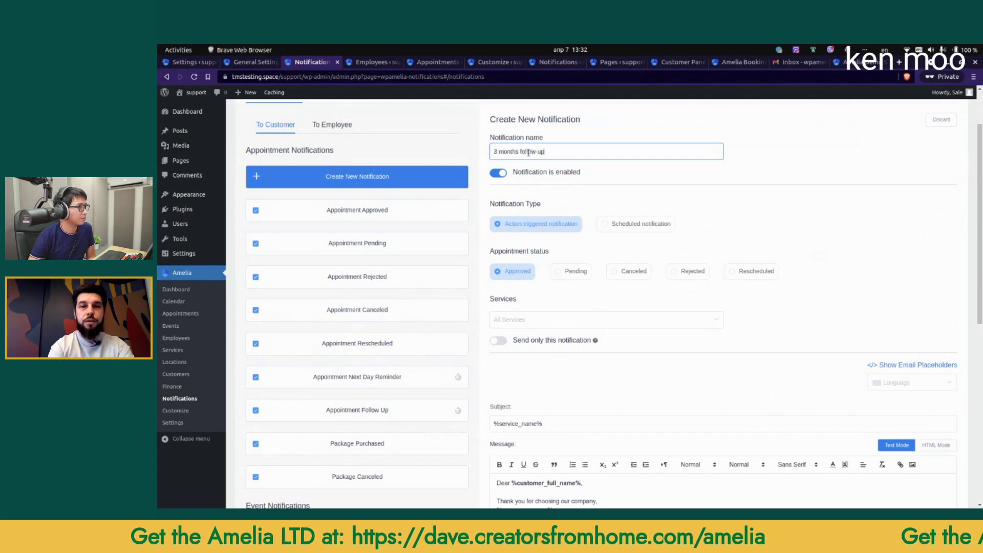
left_click(630, 231)
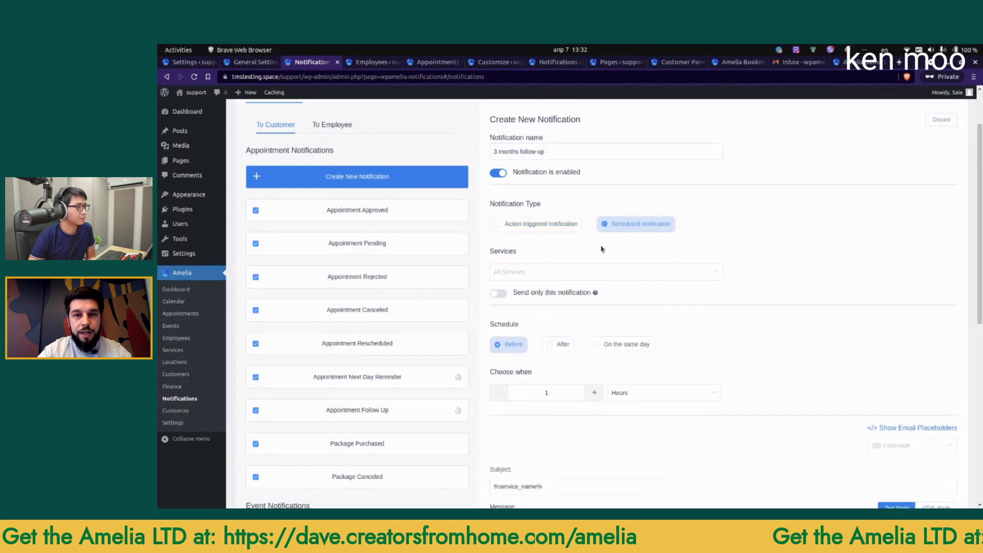
left_click(534, 273)
left_click(520, 294)
left_click(819, 256)
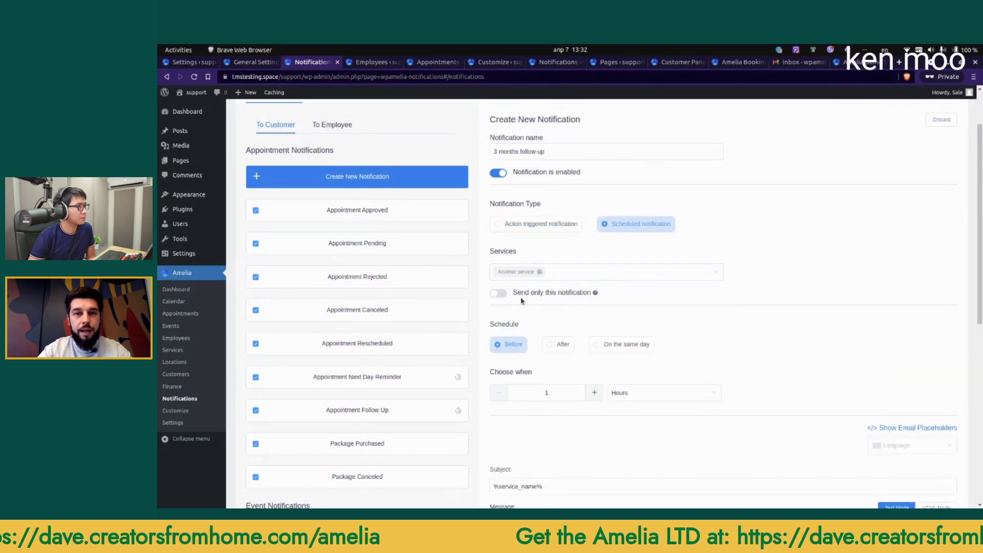
Step: Schedule it to send 3 Months after the appointment
scroll(543, 334, "down", 1)
left_click(563, 299)
left_click(624, 352)
left_click(627, 427)
double_click(567, 346)
type("3")
left_click(852, 331)
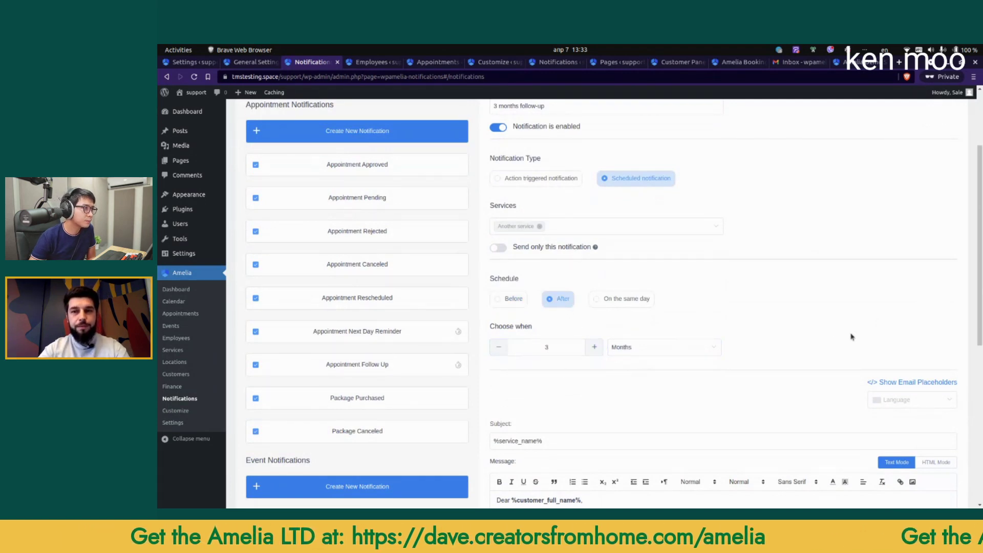
Step: Add 'We just wanted to check in on you.' below the greeting and create the notification
scroll(812, 358, "down", 2)
left_click(633, 274)
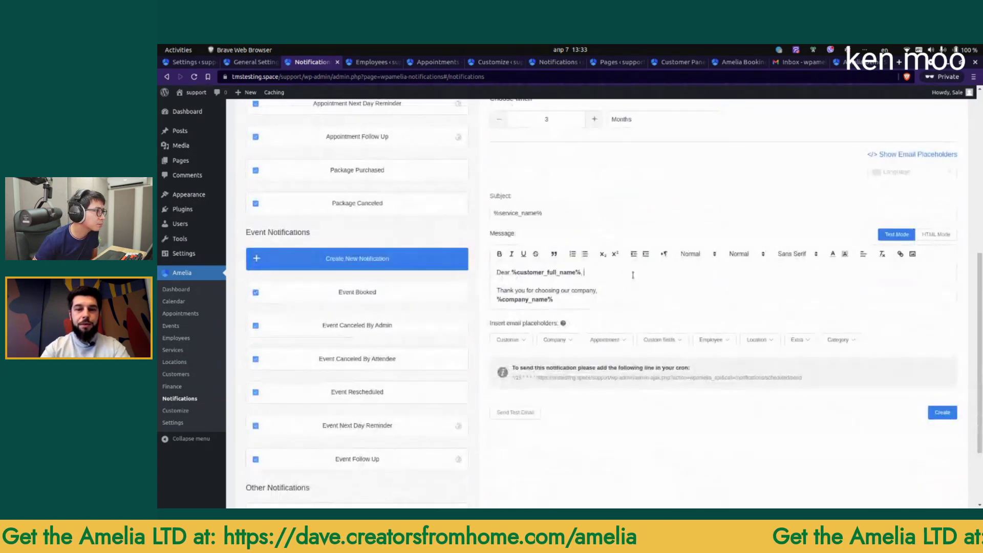
key("Return")
type("We just wante")
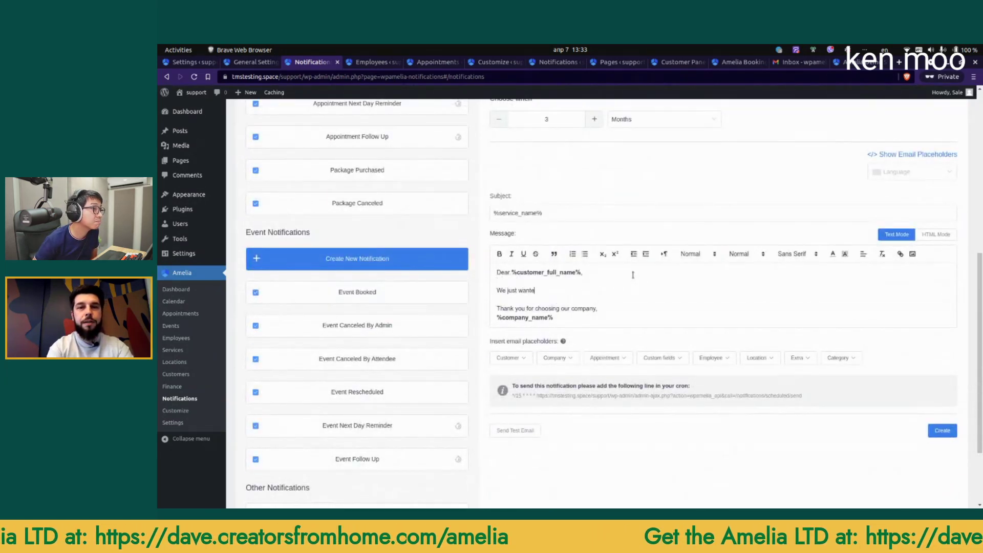
type("d to check in on you.")
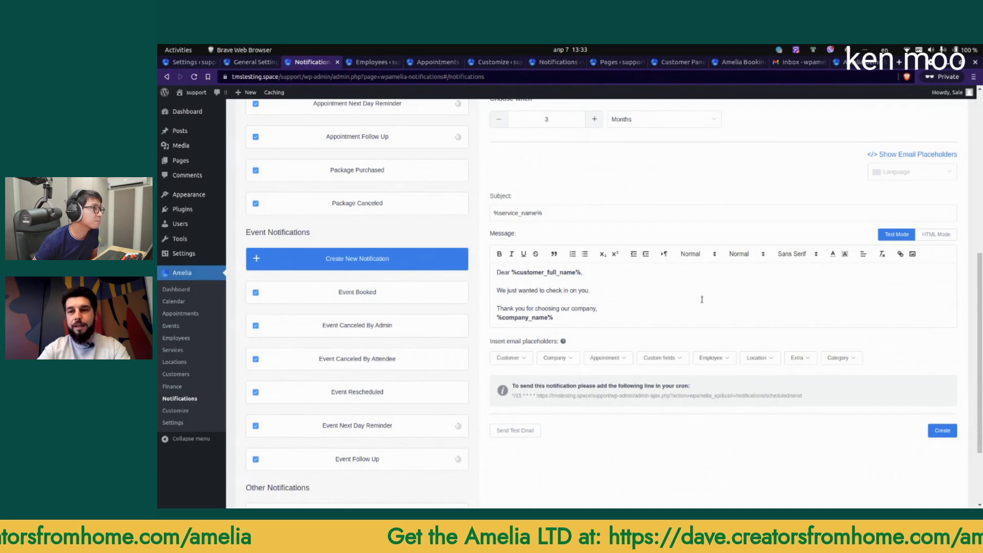
left_click(942, 430)
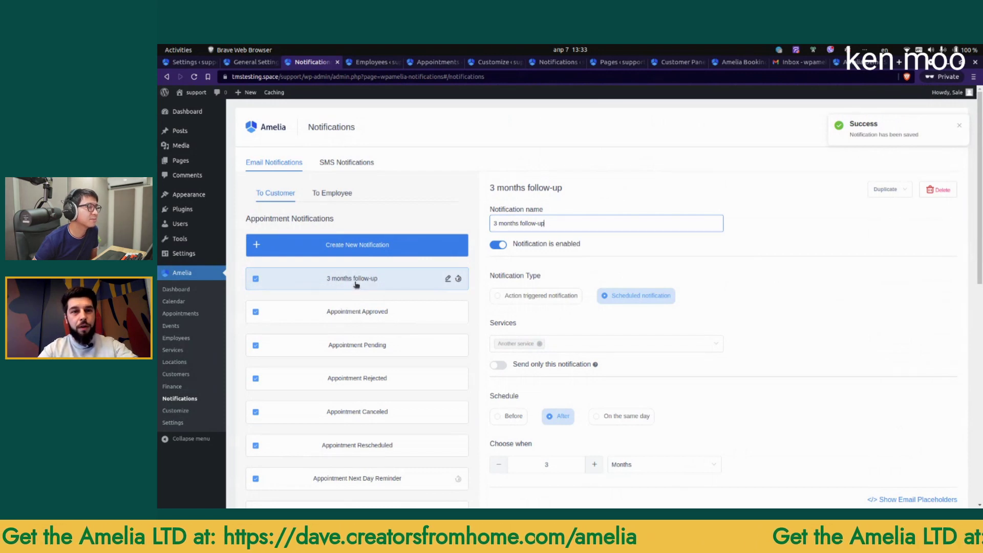
left_click(335, 194)
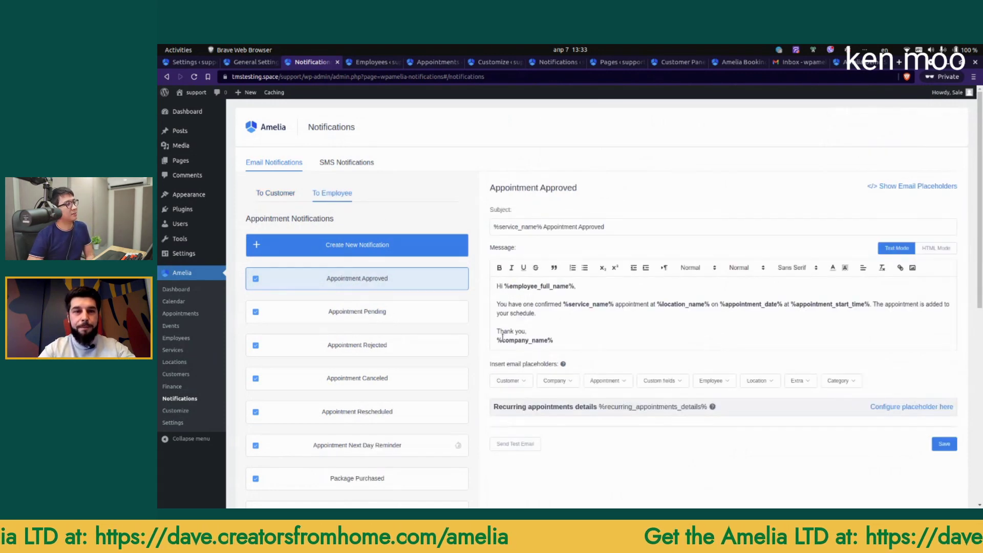
Step: Look over the email placeholders list, close it, and scroll through the Appointment Approved template
left_click(931, 182)
scroll(819, 439, "down", 3)
scroll(822, 445, "up", 4)
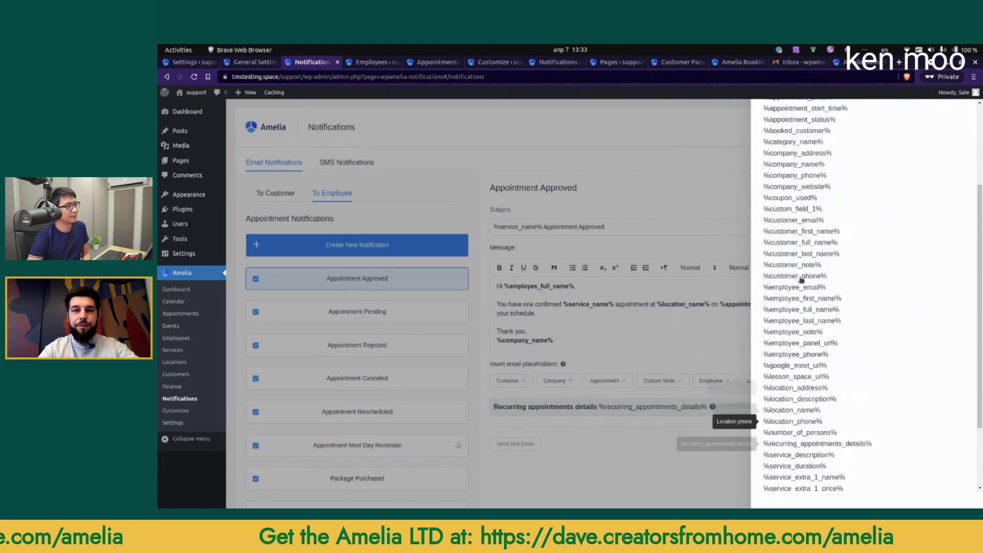
left_click(257, 199)
scroll(308, 266, "down", 4)
scroll(359, 352, "up", 4)
scroll(327, 284, "down", 4)
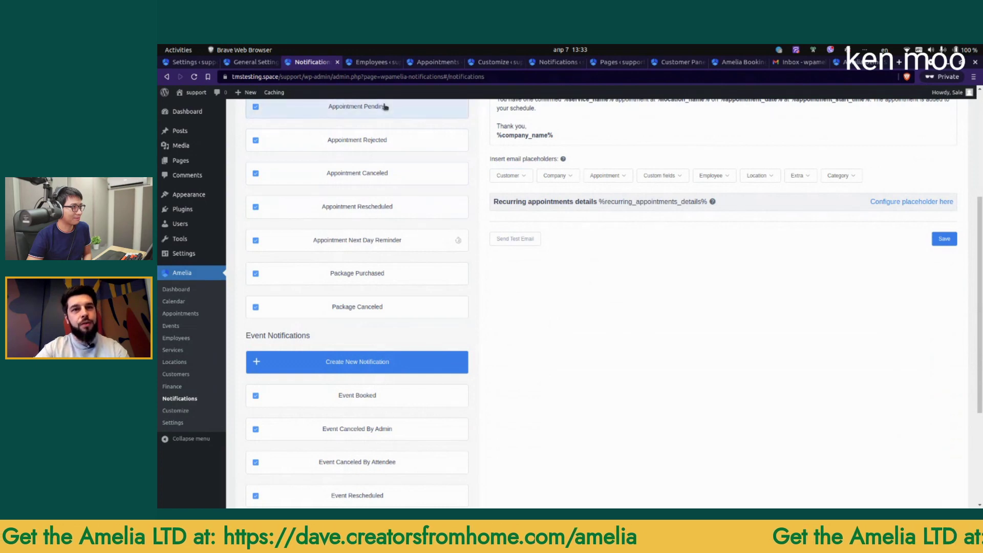
key("alt+Tab")
Step: Go back to the Amelia browser window, open the Demos page, and scroll to the Full feature list
left_click(285, 266)
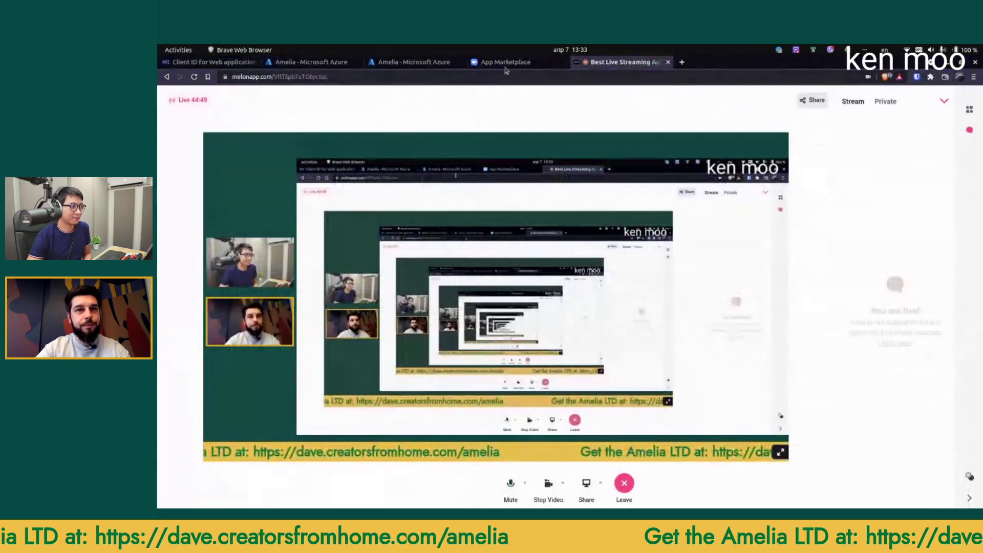
key("alt+Tab")
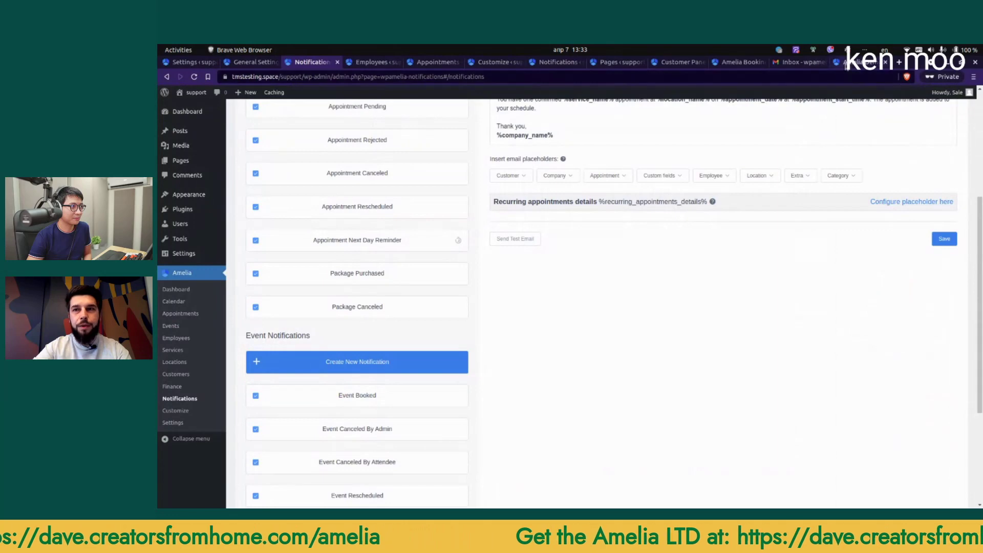
left_click(856, 62)
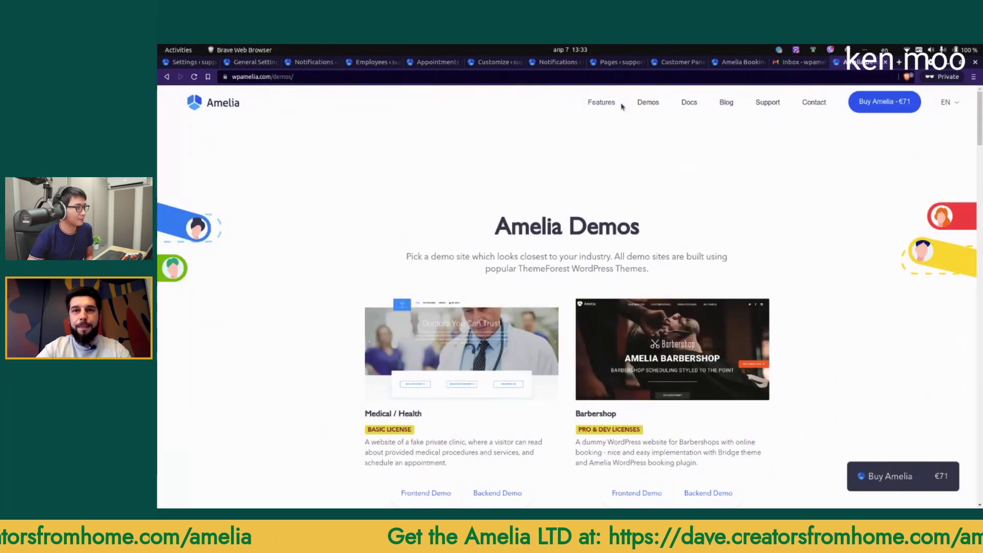
scroll(589, 284, "down", 9)
scroll(588, 284, "down", 10)
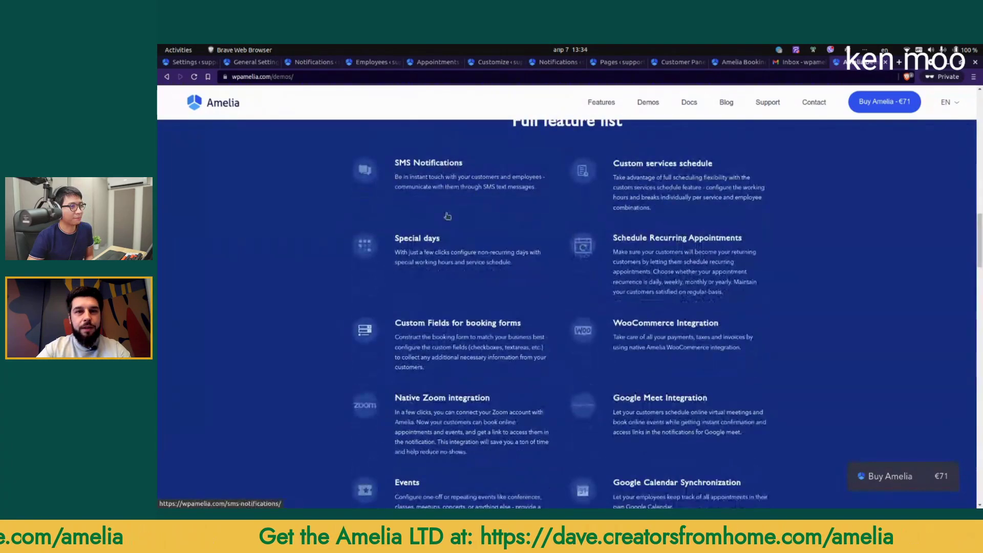
scroll(519, 232, "up", 2)
scroll(519, 233, "down", 1)
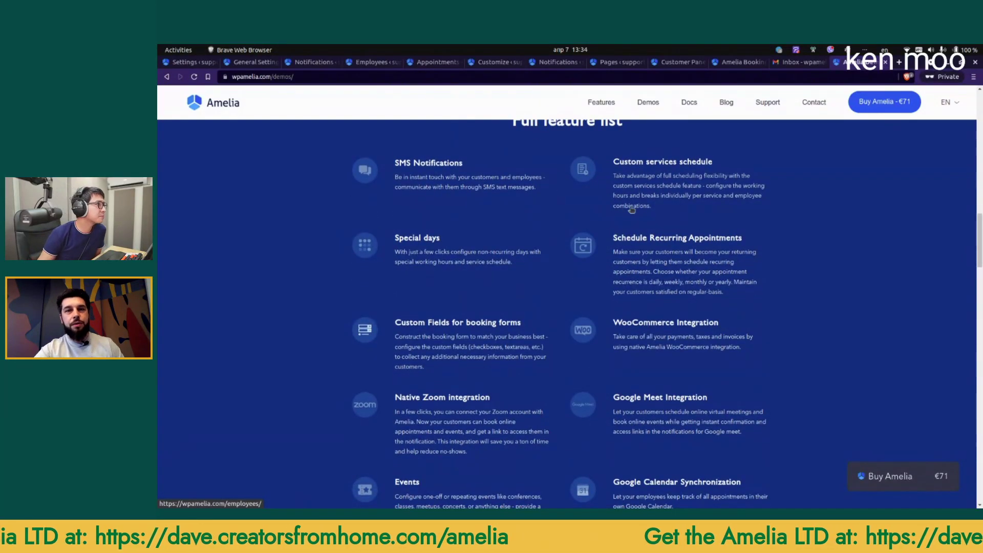
scroll(574, 197, "down", 1)
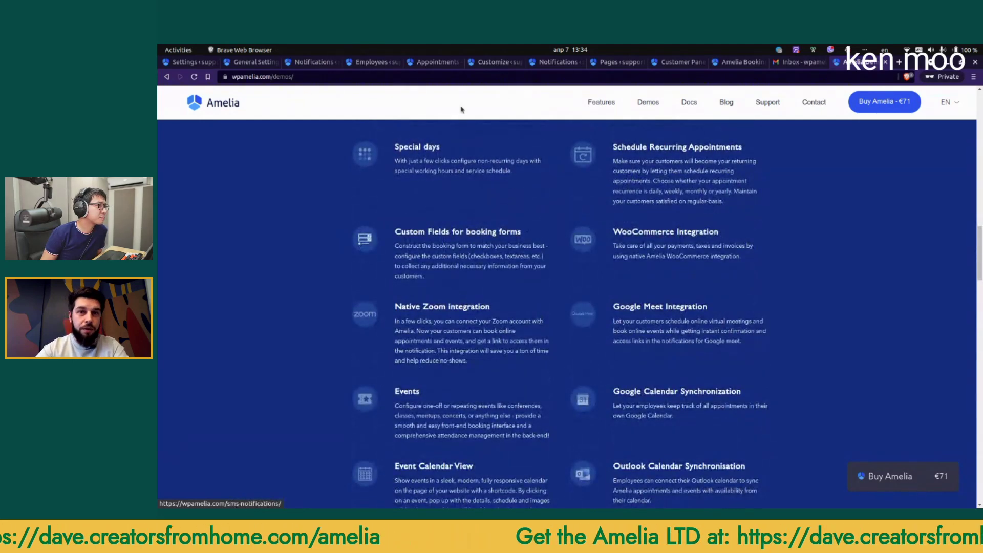
Step: Start a new special day for the employee dated April 26
left_click(371, 62)
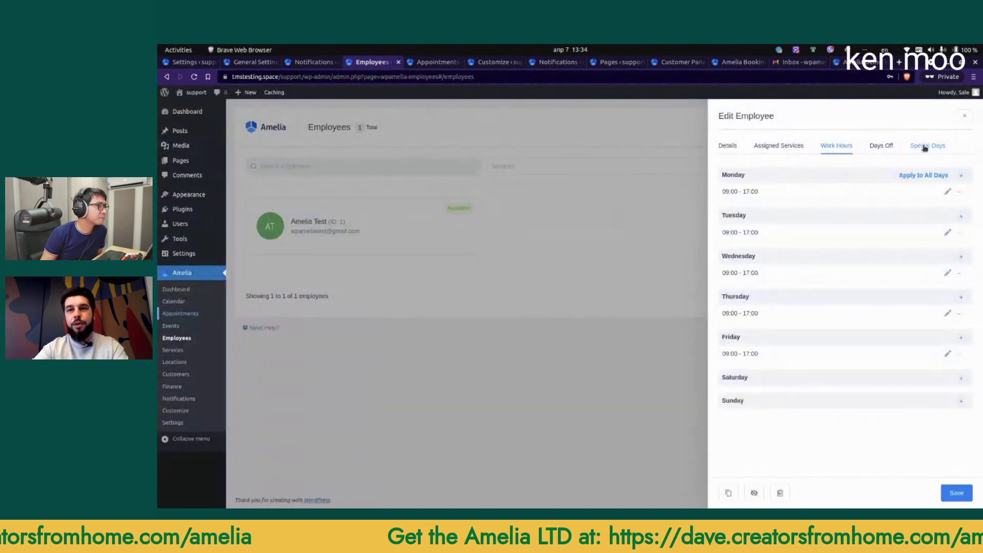
left_click(926, 146)
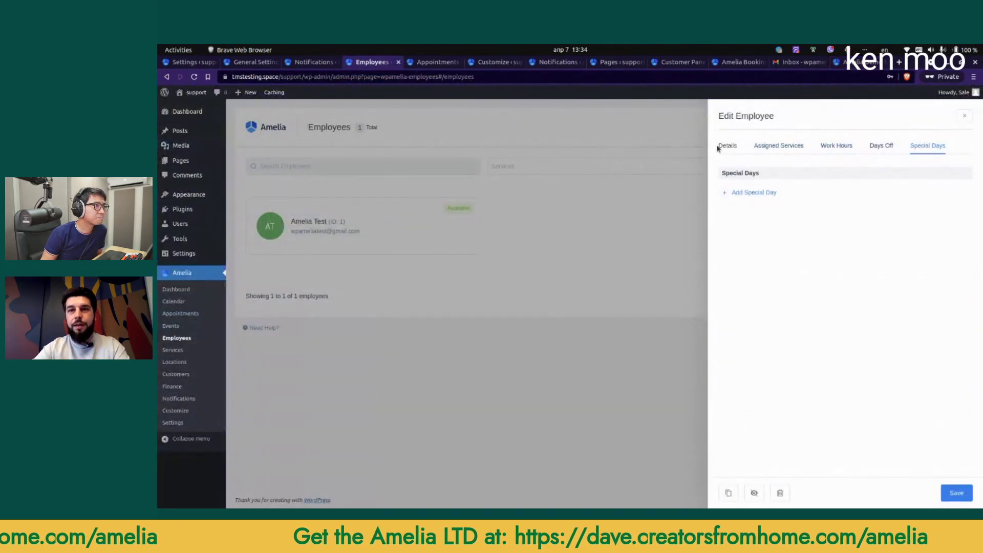
left_click(774, 146)
left_click(827, 146)
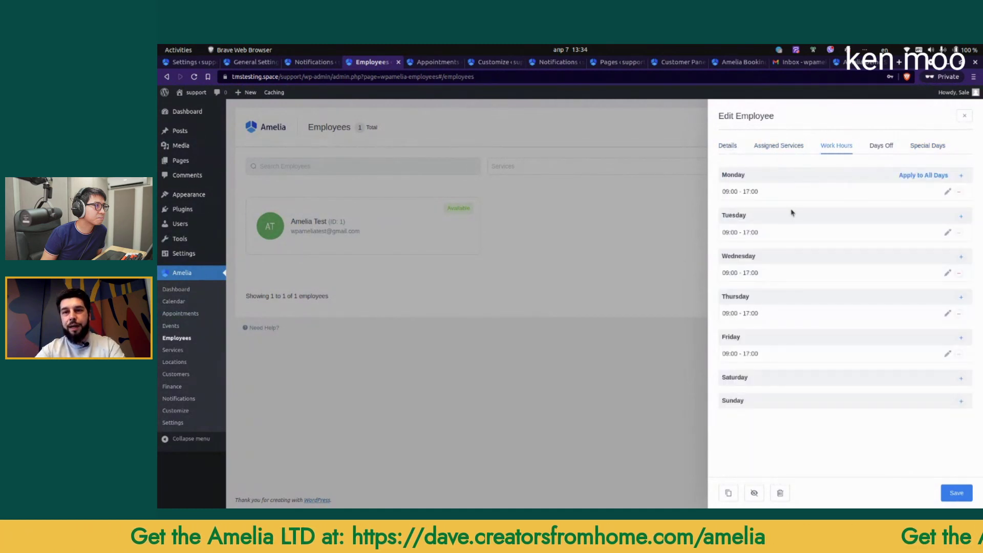
left_click(926, 146)
left_click(768, 193)
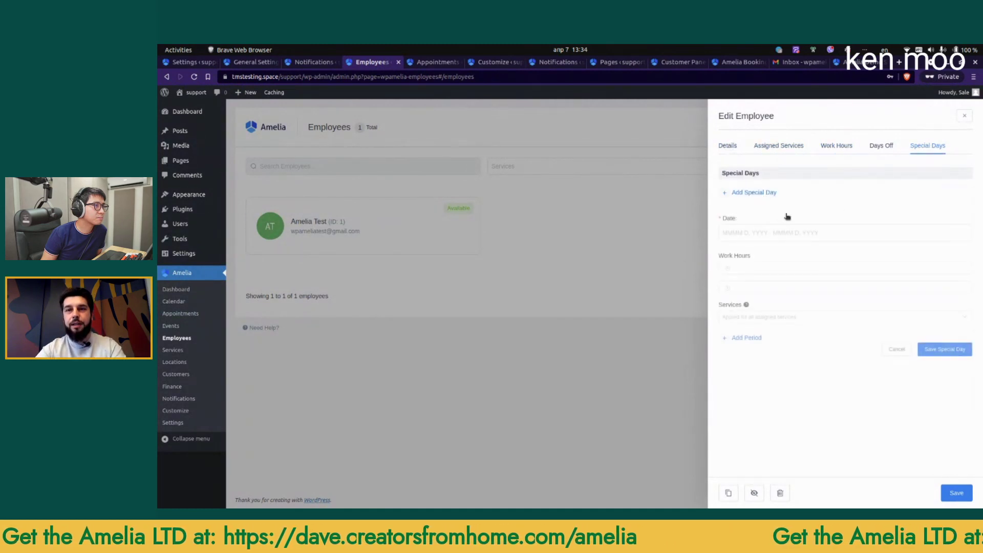
left_click(781, 234)
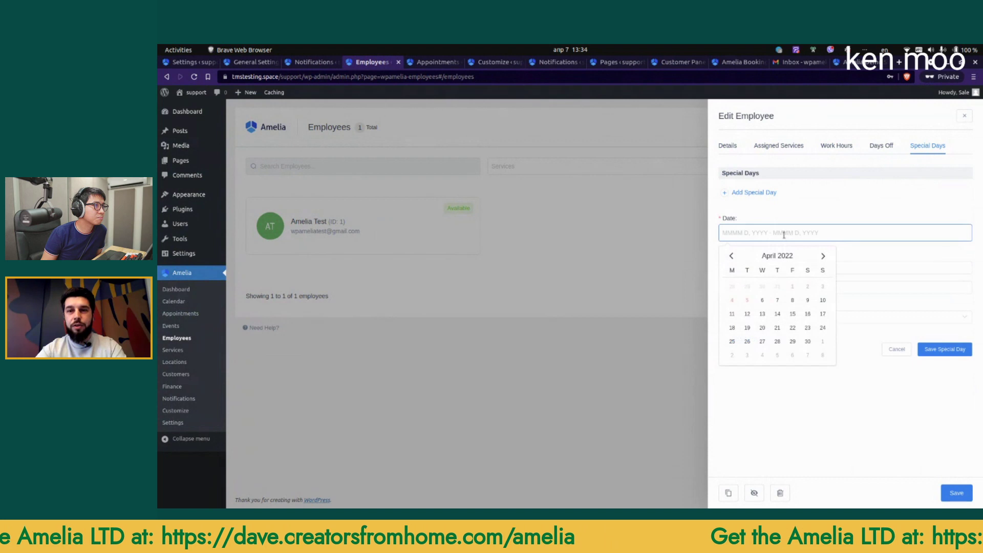
double_click(748, 342)
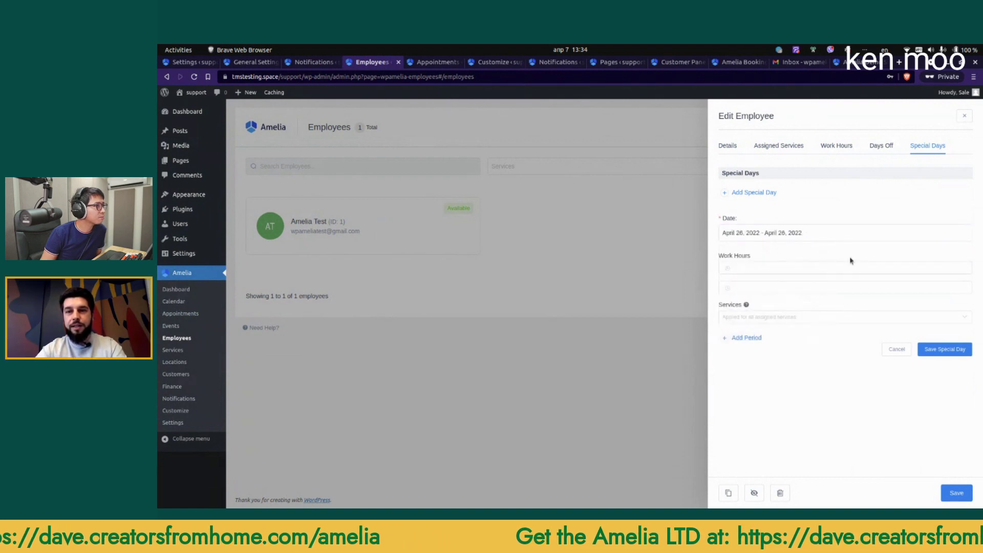
Step: Set the special day's first work period to 09:00–12:00
left_click(798, 268)
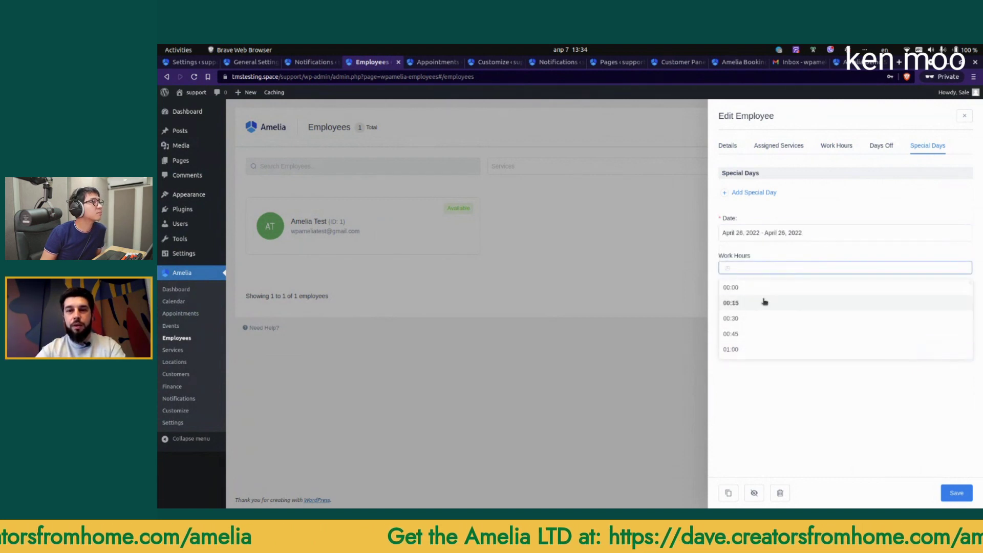
type("09:00")
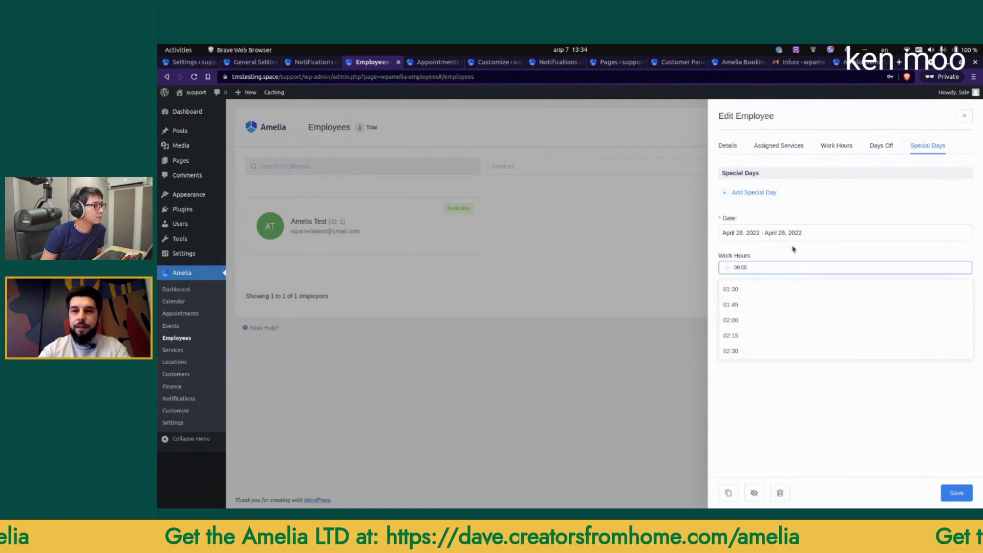
key("Return")
left_click(755, 285)
type("12:00")
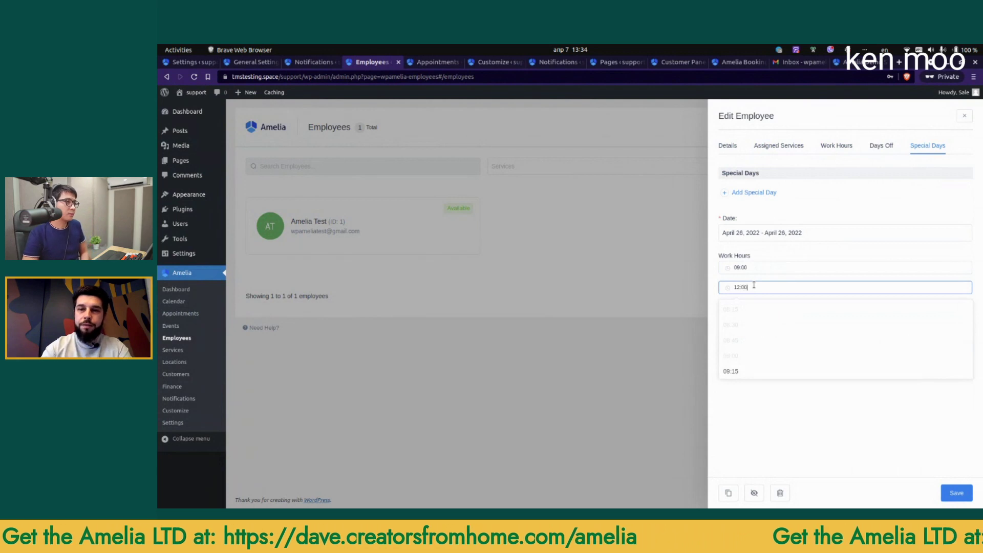
key("Return")
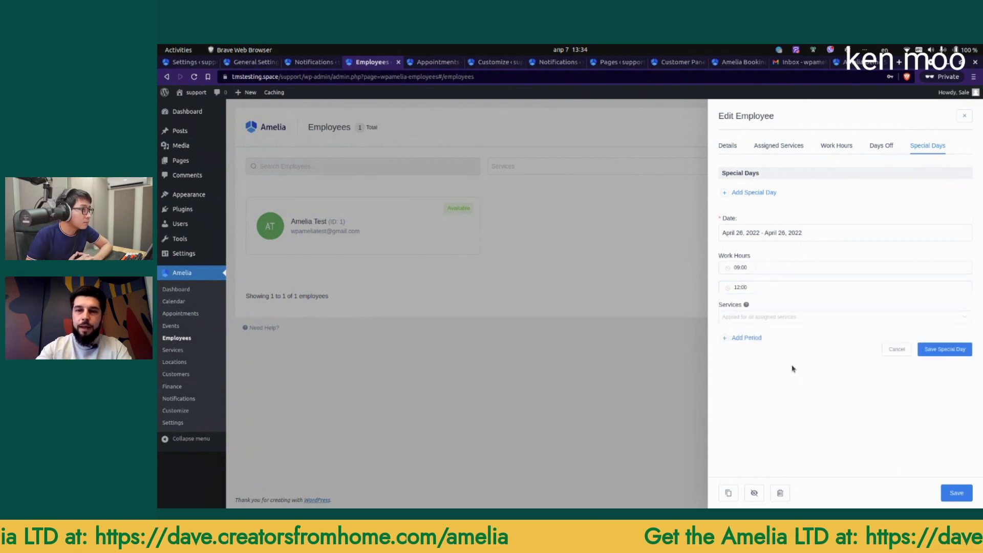
Step: Add a second period 15:00–18:00 and save the special day
left_click(753, 337)
left_click(768, 353)
key("ctrl+a")
type("15")
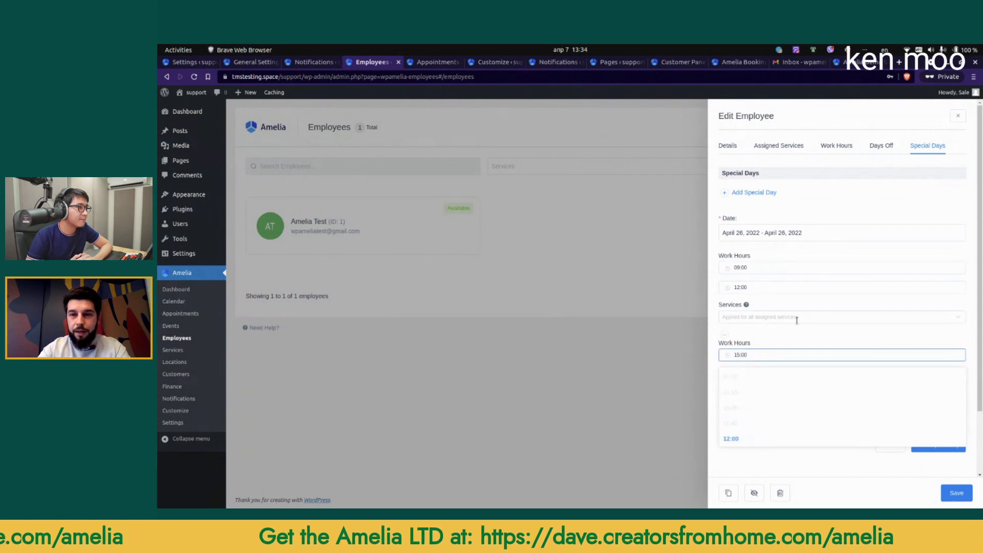
key("Return")
left_click(754, 375)
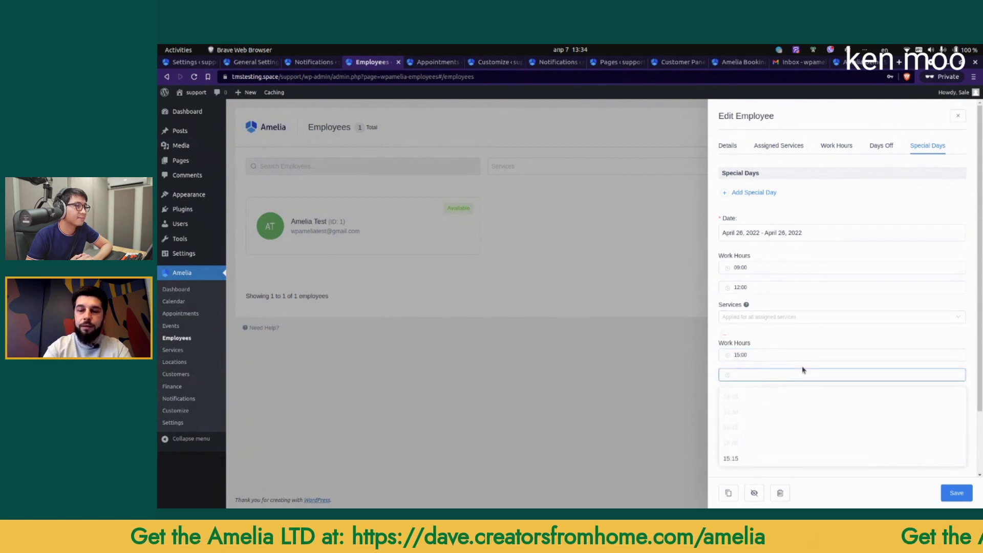
type("18:00")
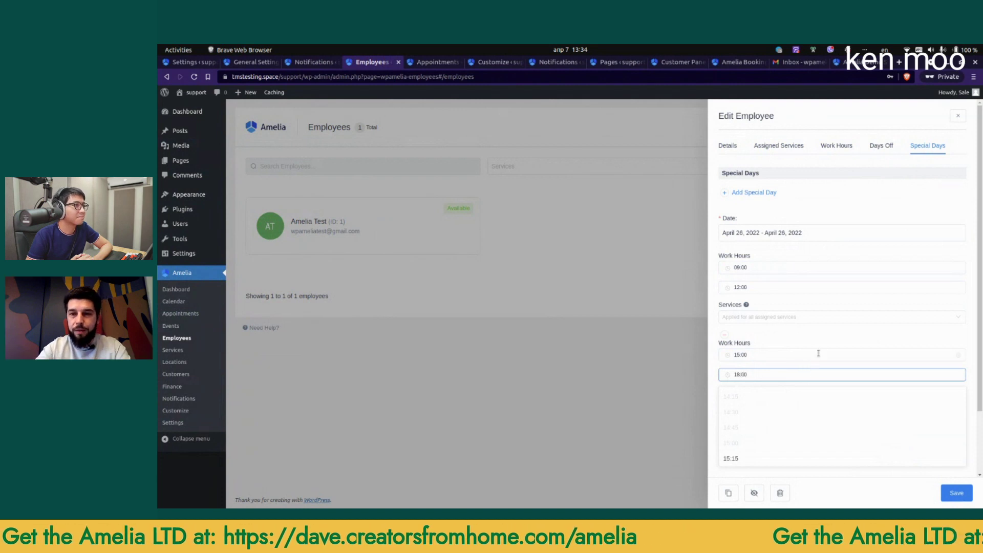
key("Return")
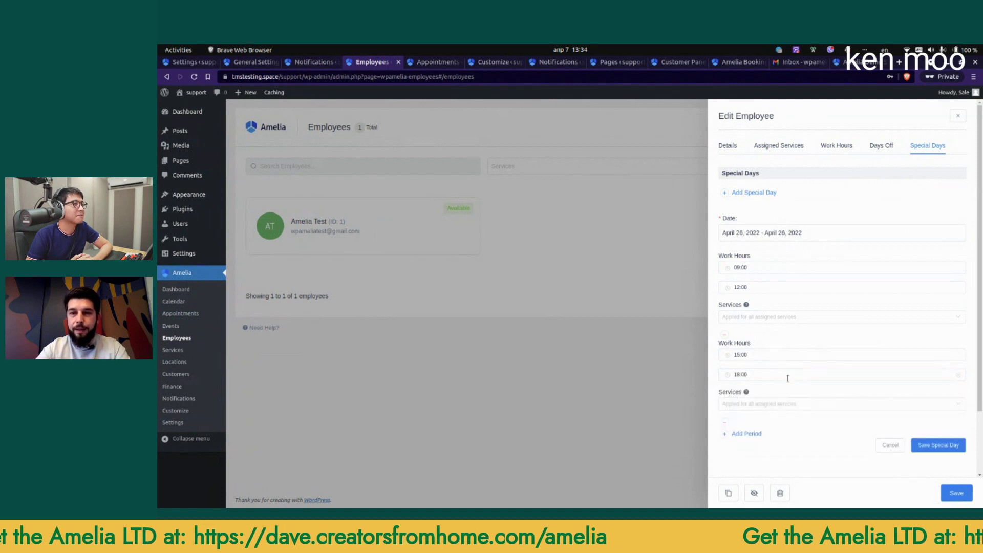
left_click(945, 446)
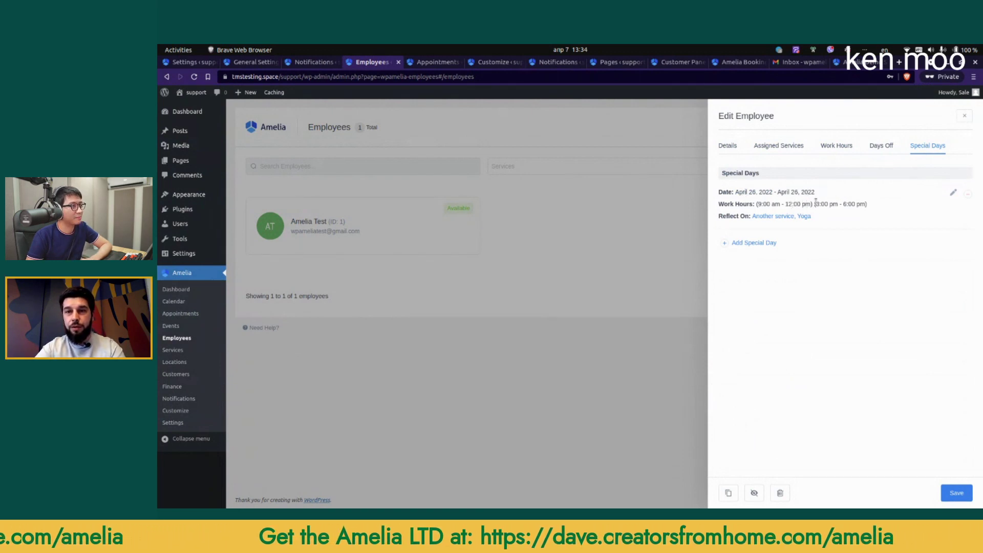
Step: Limit Monday's 09:00–17:00 work period to Another service
left_click(835, 146)
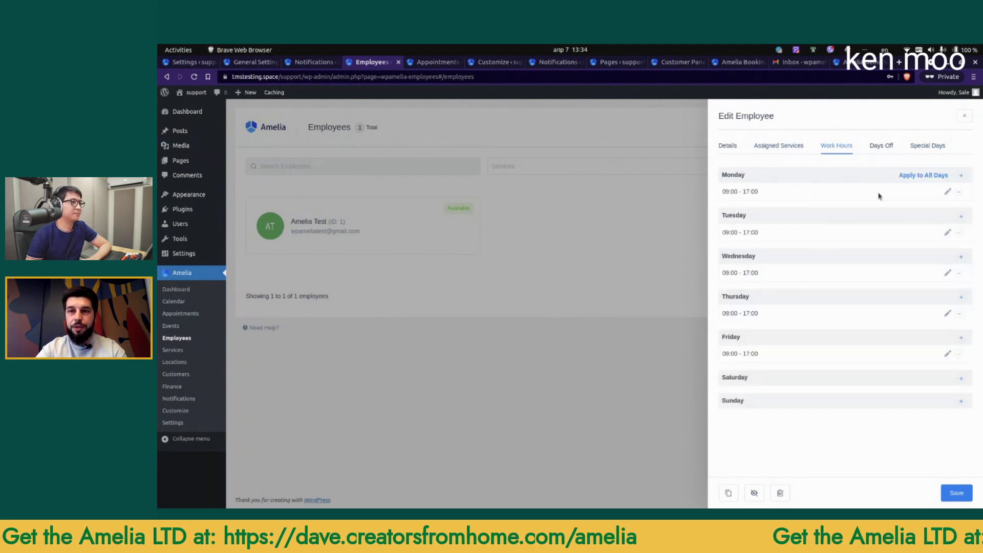
left_click(934, 193)
left_click(768, 252)
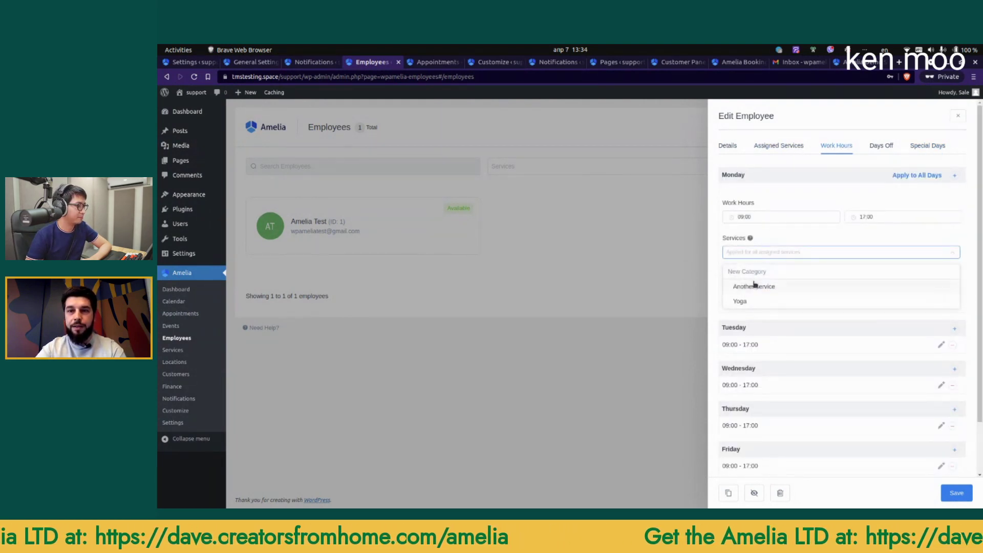
left_click(755, 287)
left_click(802, 243)
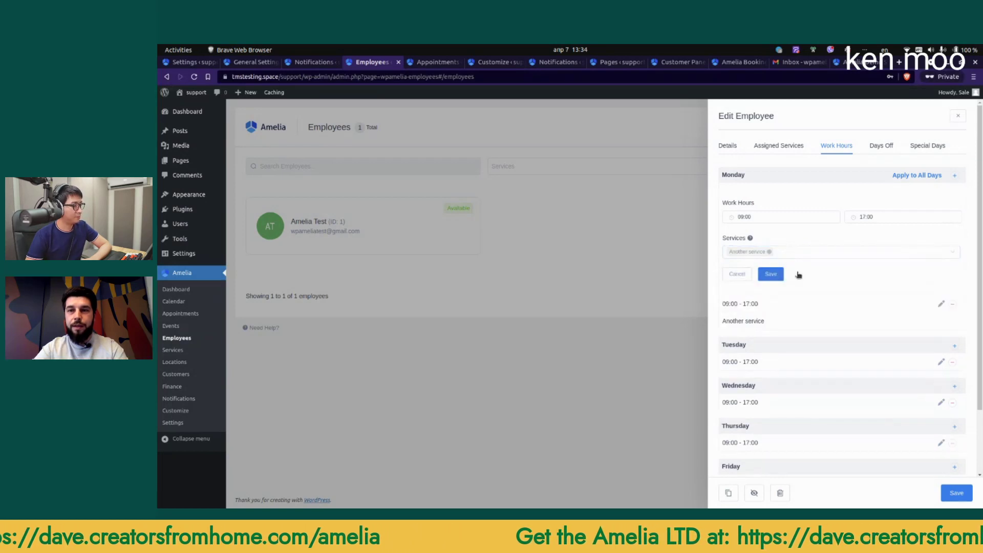
left_click(773, 272)
Step: Add a Monday 17:00–19:00 period for Another service, save it, and close the employee editor
left_click(961, 177)
left_click(875, 236)
scroll(867, 319, "down", 2)
left_click(865, 297)
left_click(767, 272)
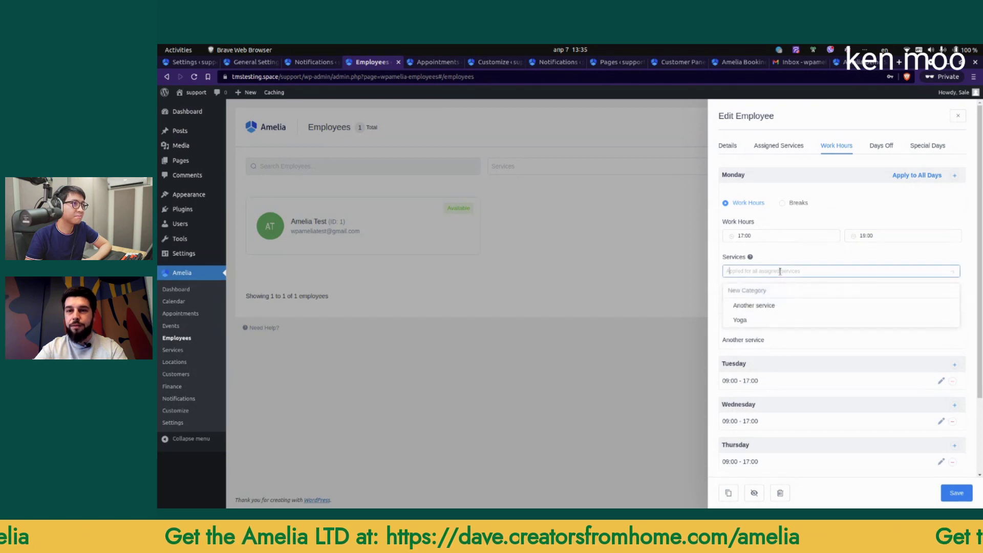
left_click(759, 311)
left_click(816, 287)
left_click(772, 294)
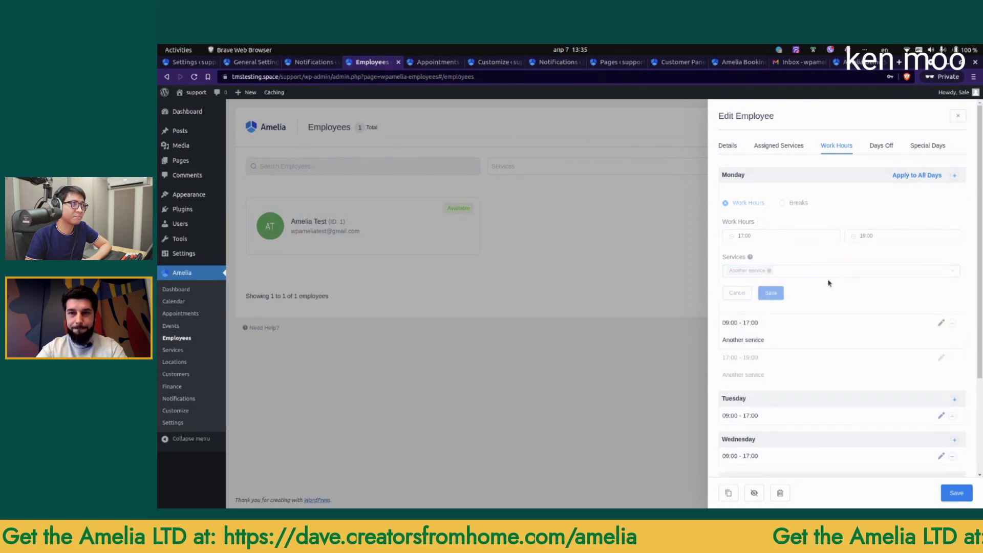
left_click(946, 228)
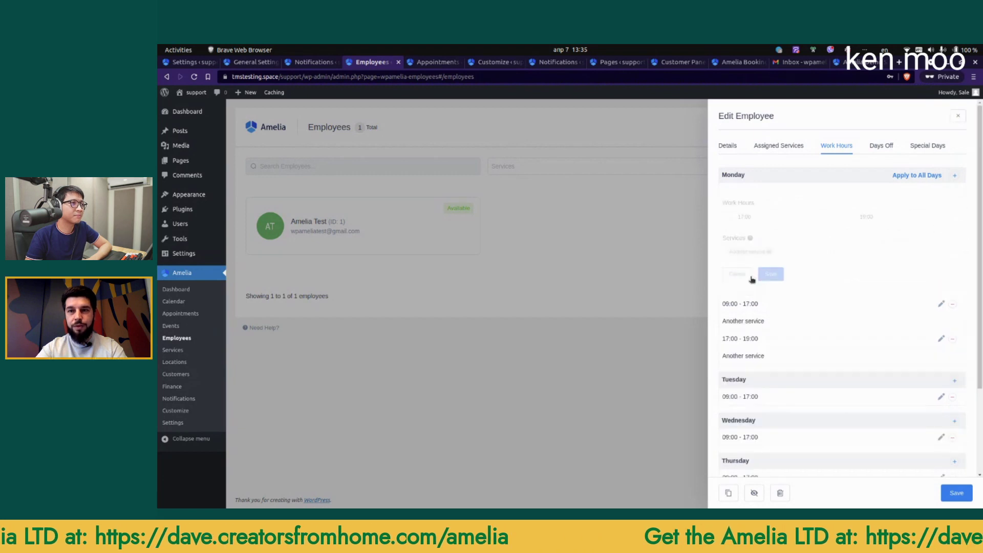
left_click(964, 116)
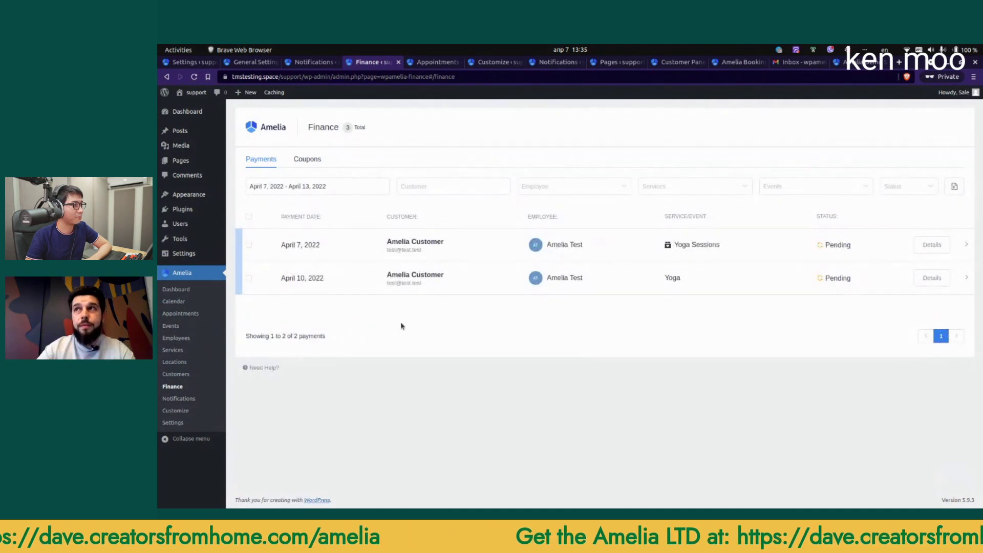
Step: Open Amelia's integration settings and look through the integration tabs, ending on Google Calendar
left_click(176, 424)
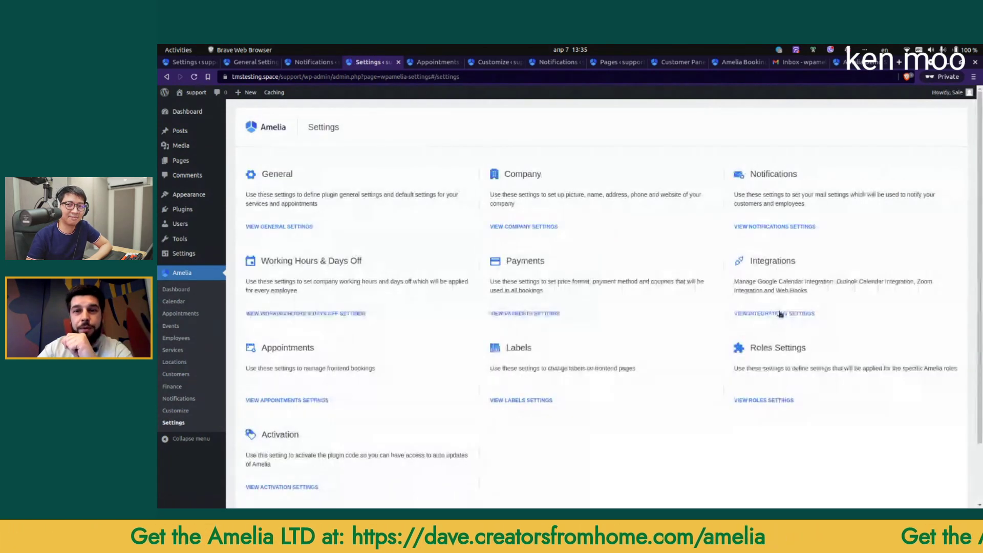
left_click(780, 313)
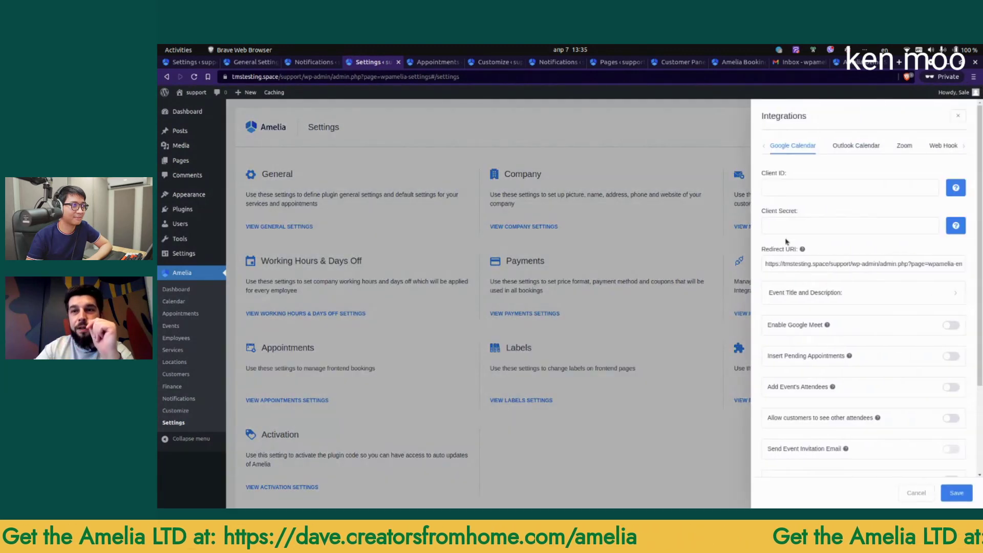
left_click(854, 151)
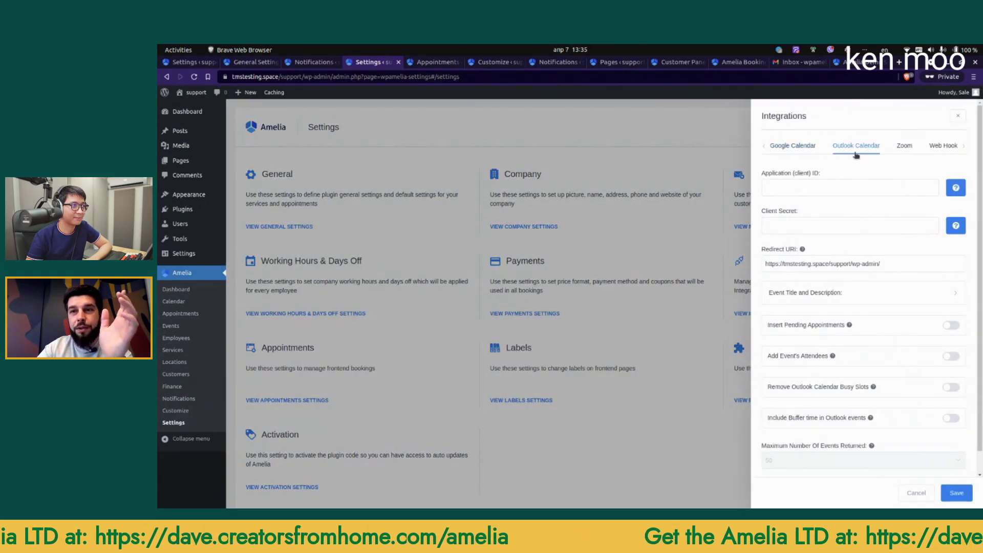
left_click(903, 147)
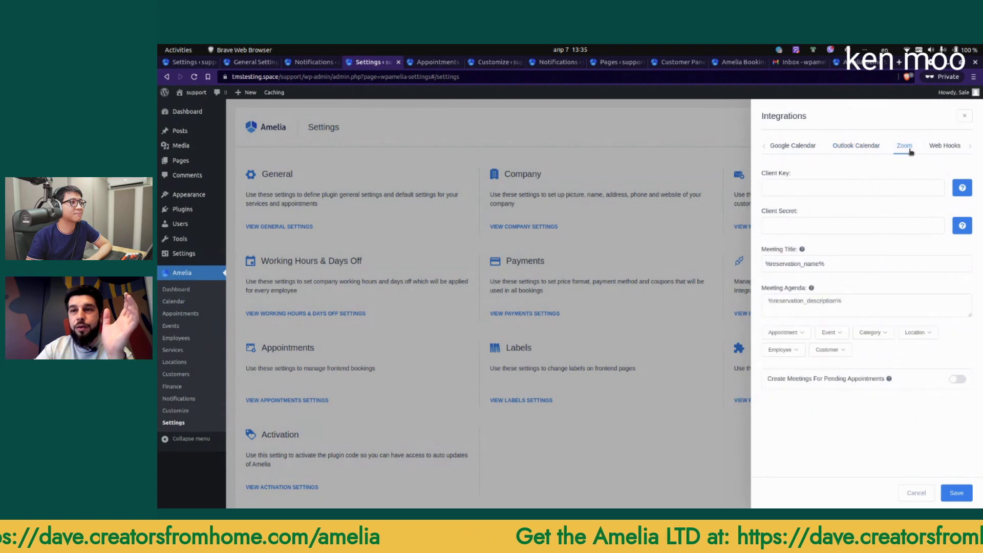
left_click(941, 146)
left_click(967, 146)
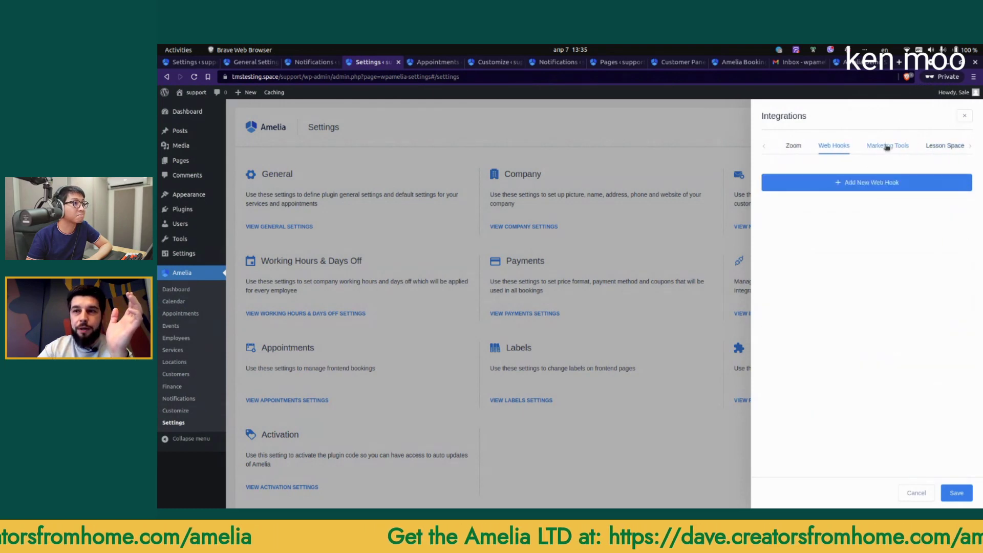
left_click(888, 148)
left_click(961, 151)
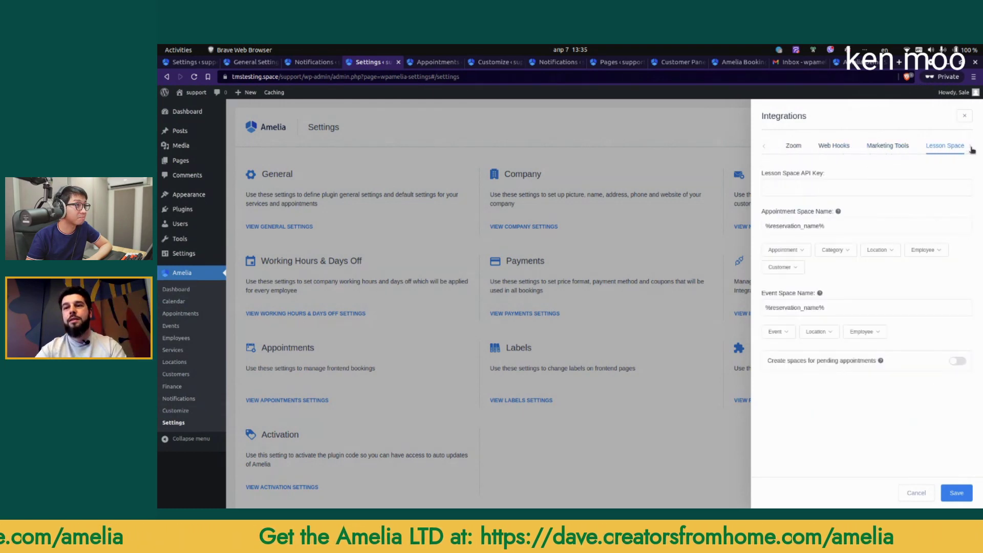
left_click(765, 147)
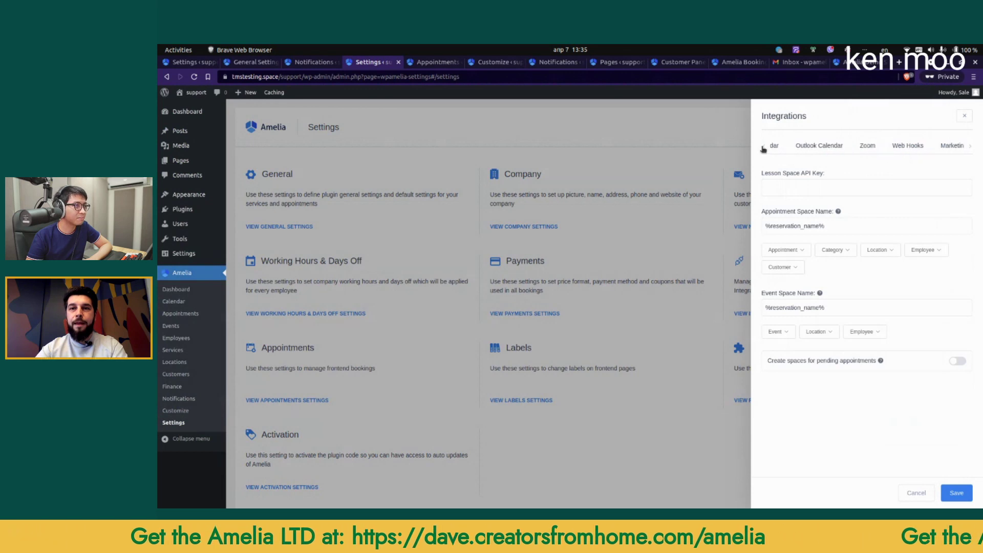
left_click(797, 148)
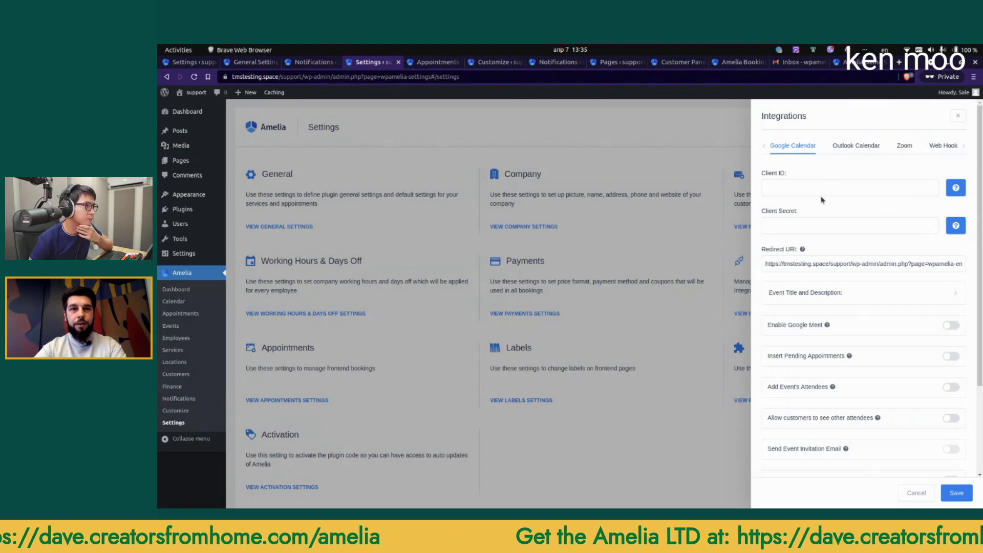
Step: Copy the OAuth Client ID and Client Secret from Google Cloud into Amelia's Google Calendar fields
key("alt+Tab")
left_click(211, 63)
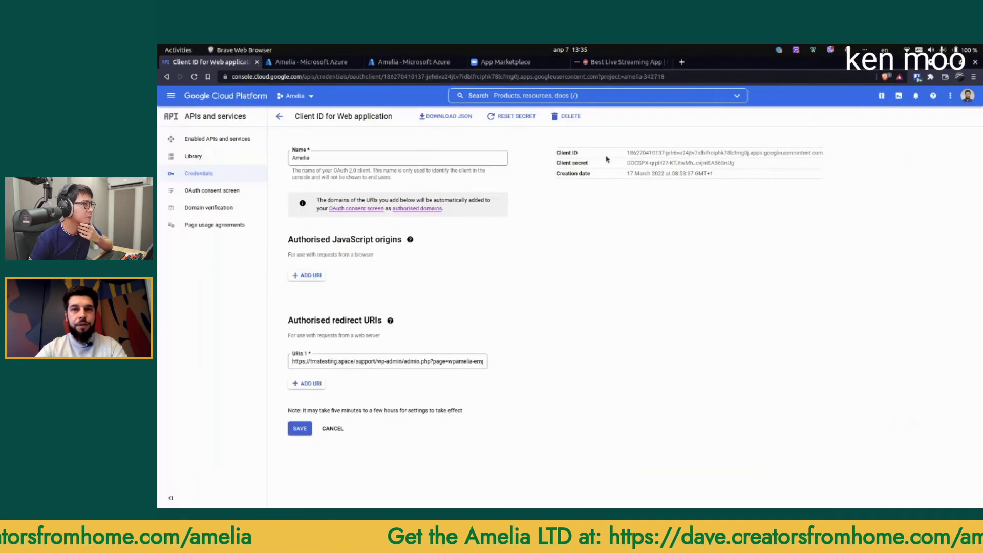
triple_click(642, 153)
key("ctrl+c")
key("alt+Tab")
left_click(820, 188)
key("ctrl+v")
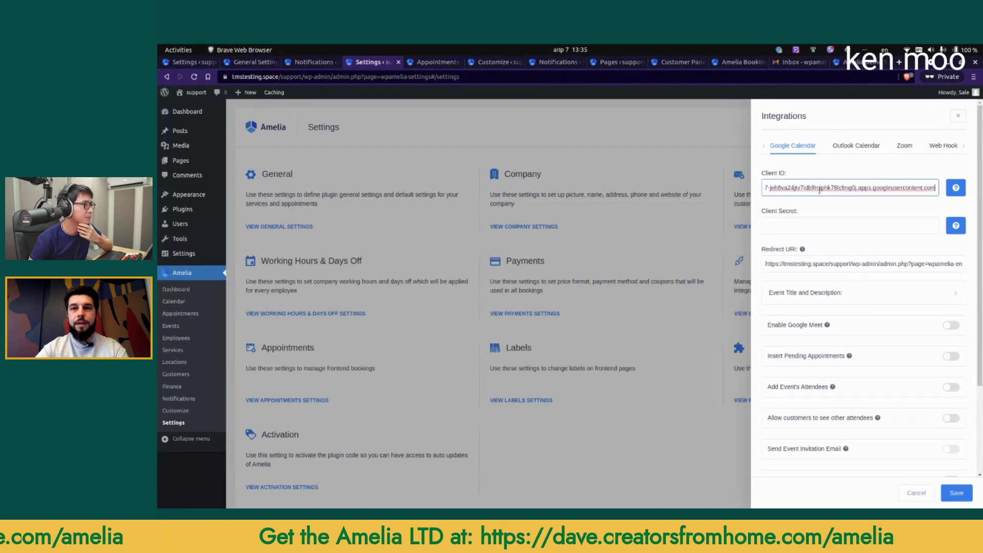
key("alt+Tab")
triple_click(665, 161)
key("ctrl+c")
key("alt+Tab")
left_click(800, 222)
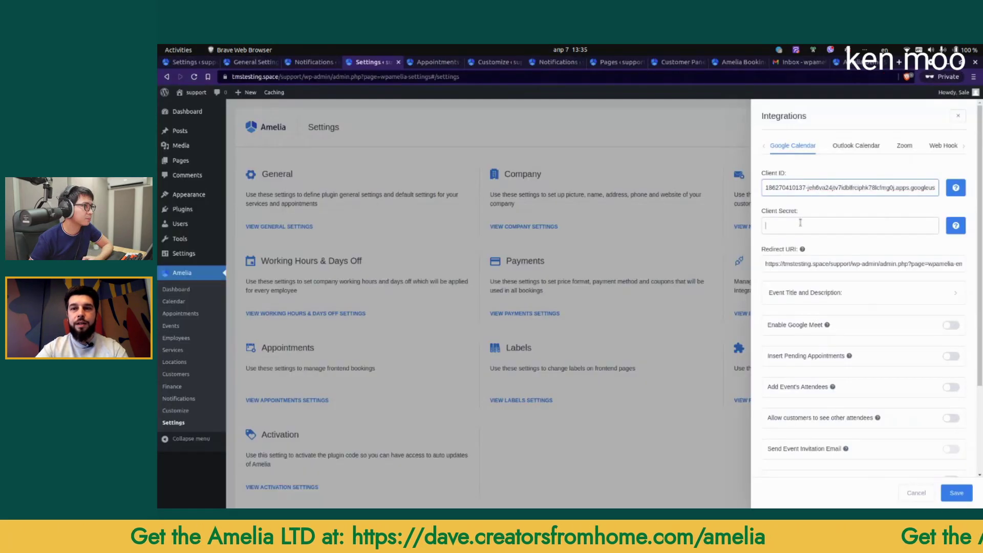
left_click(800, 223)
key("ctrl+v")
Step: Enable Google Meet and Remove Busy Slots, set maximum events to 2500, and save
scroll(894, 328, "down", 3)
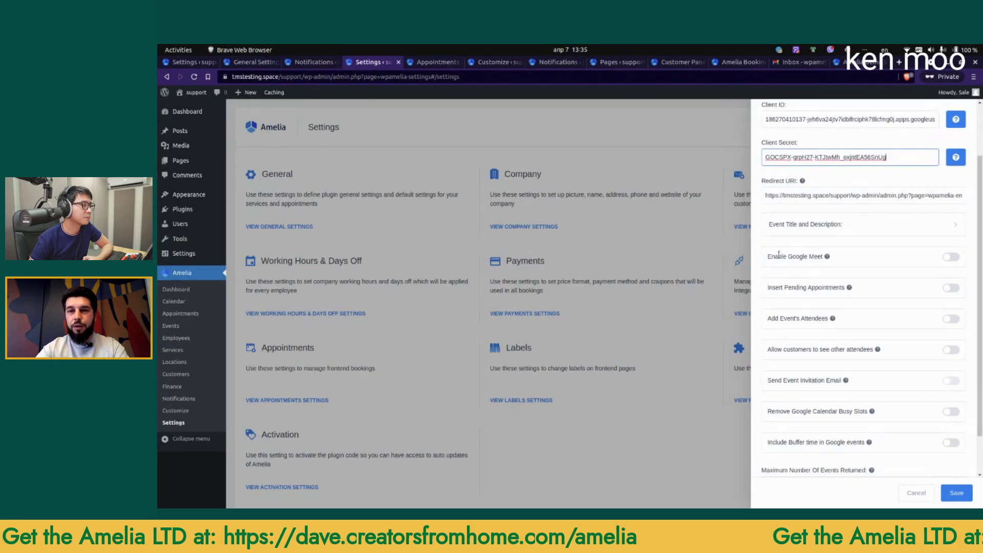
left_click(950, 256)
scroll(952, 320, "down", 2)
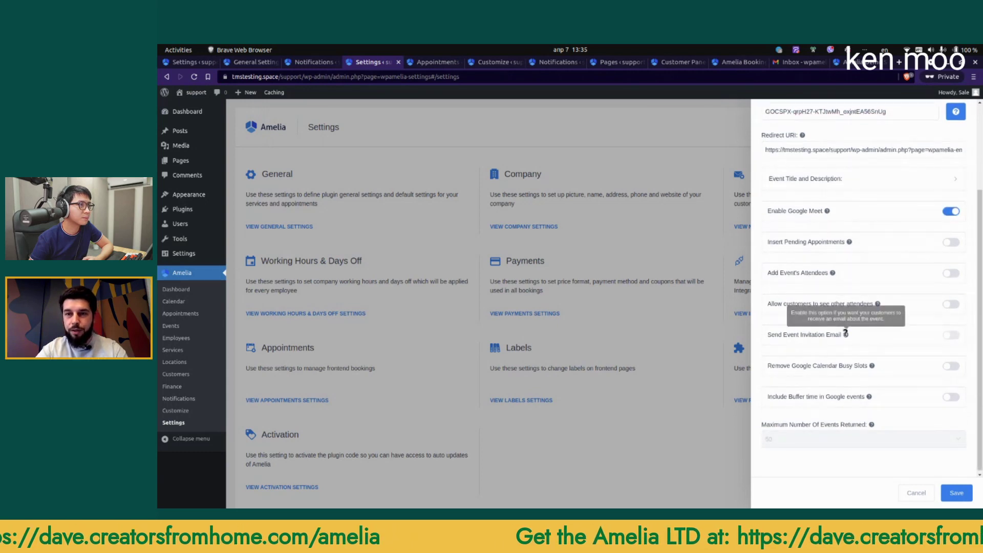
left_click(951, 366)
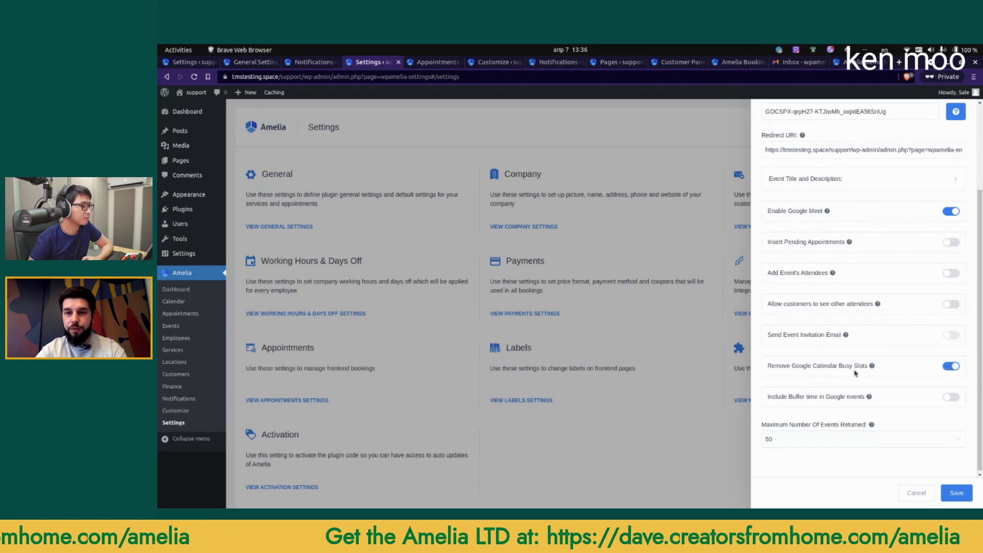
left_click(827, 442)
left_click(798, 416)
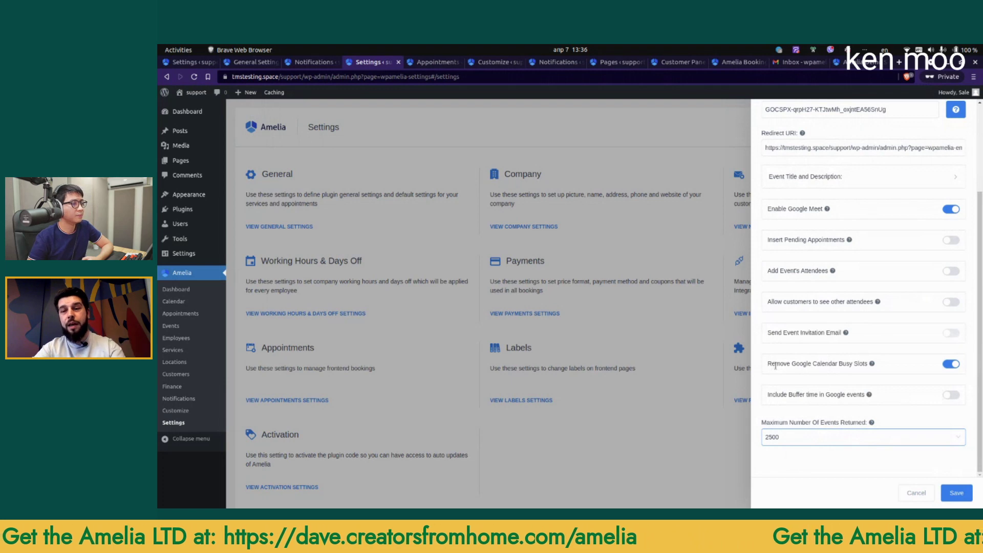
left_click_drag(792, 364, 839, 363)
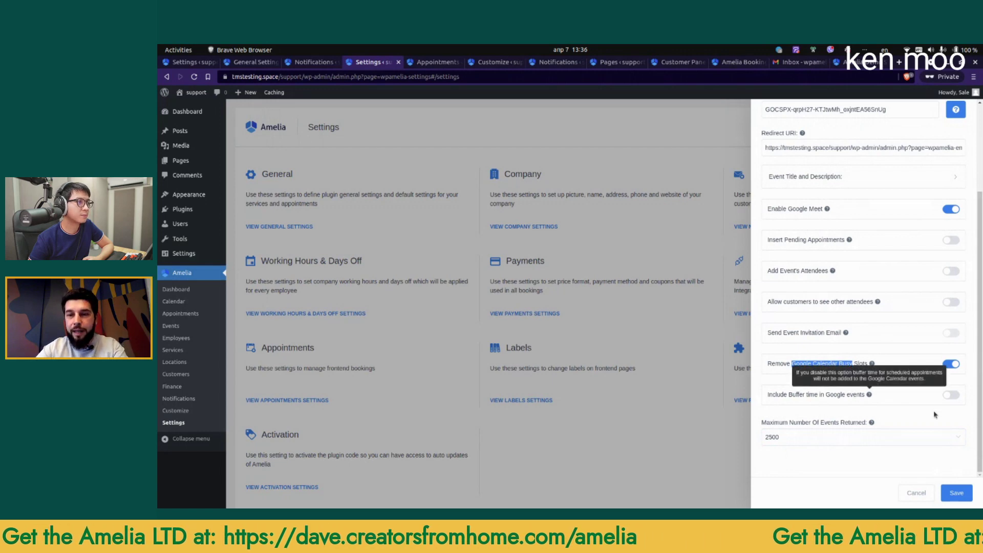
left_click(956, 493)
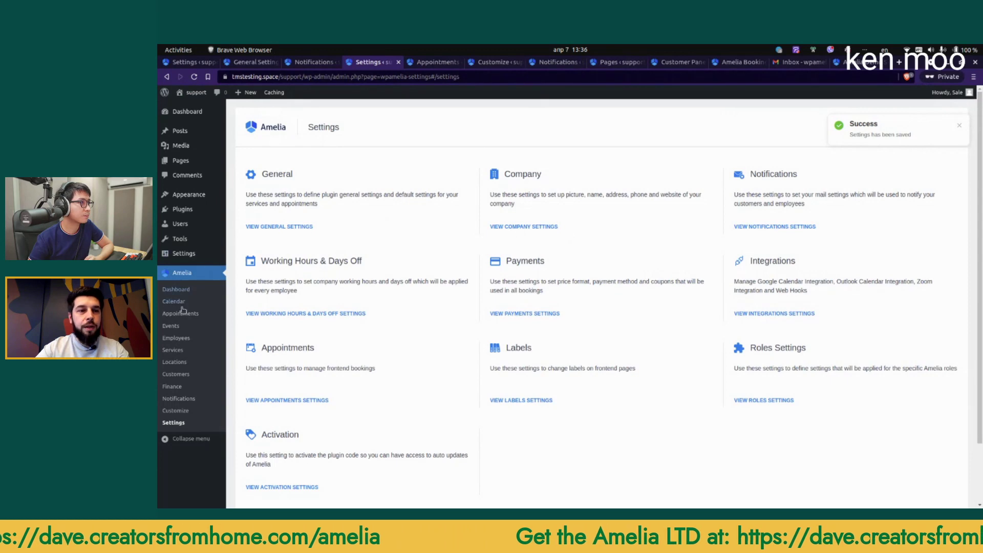
Step: Connect employee Amelia Test's Google Calendar to the test account, proceeding past the unverified-app warning
left_click(178, 339)
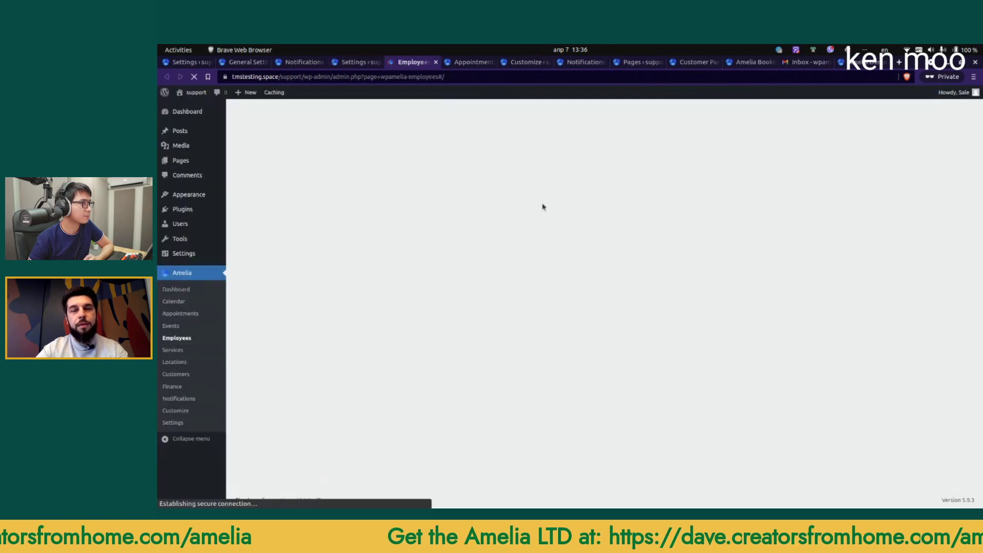
left_click(363, 222)
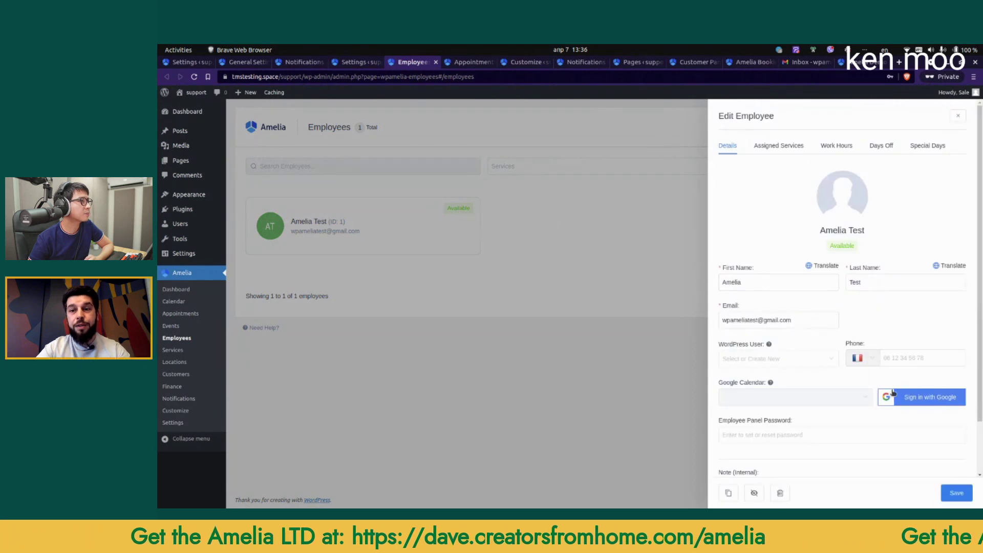
left_click(907, 403)
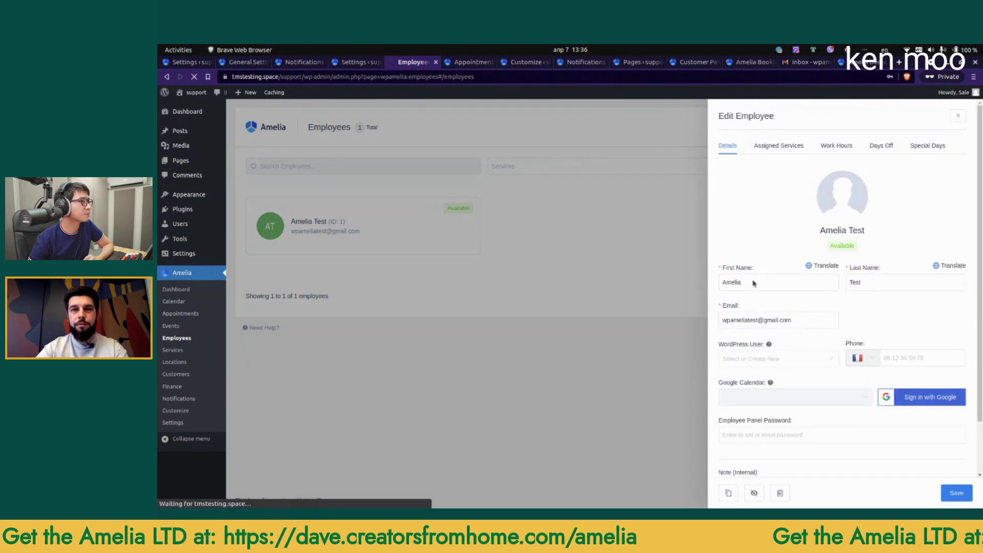
left_click(533, 282)
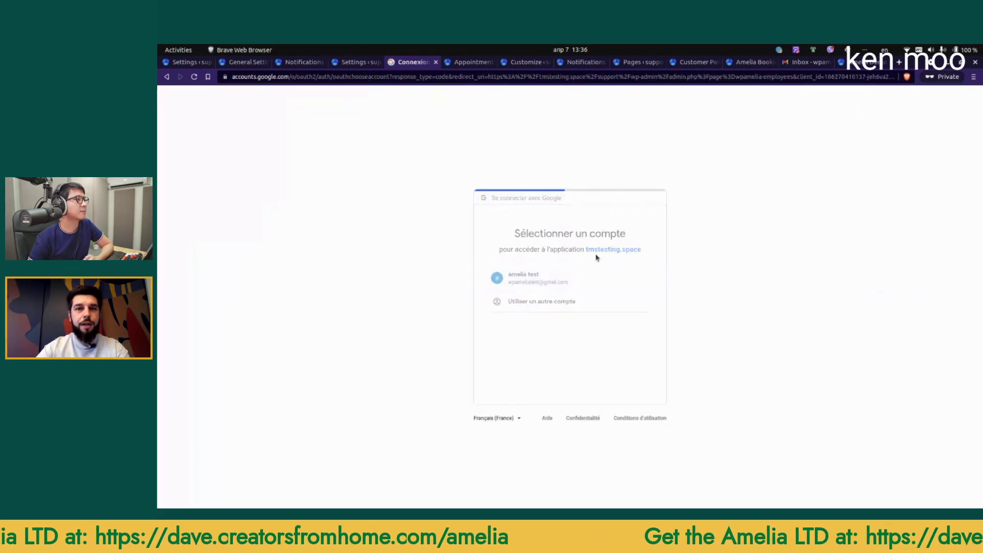
left_click(453, 256)
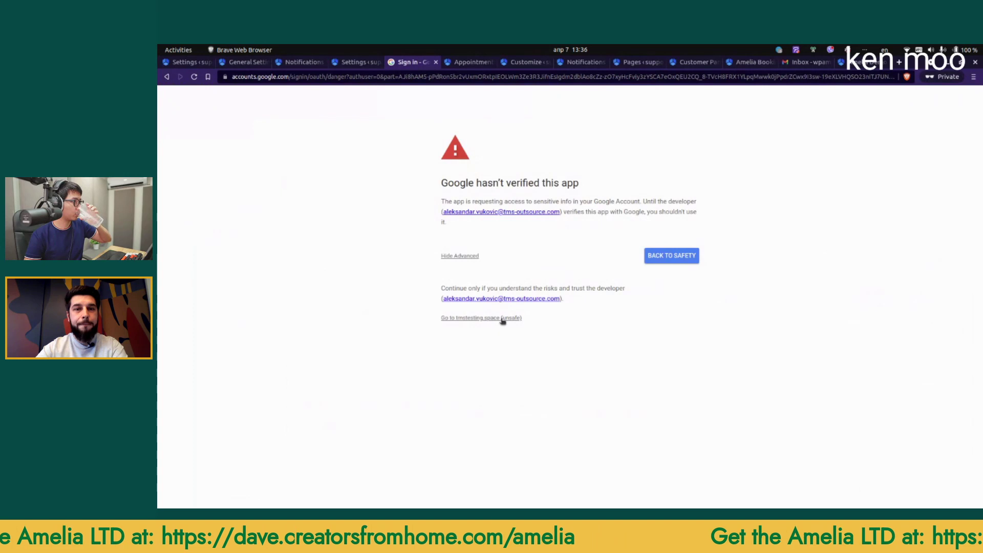
left_click(501, 318)
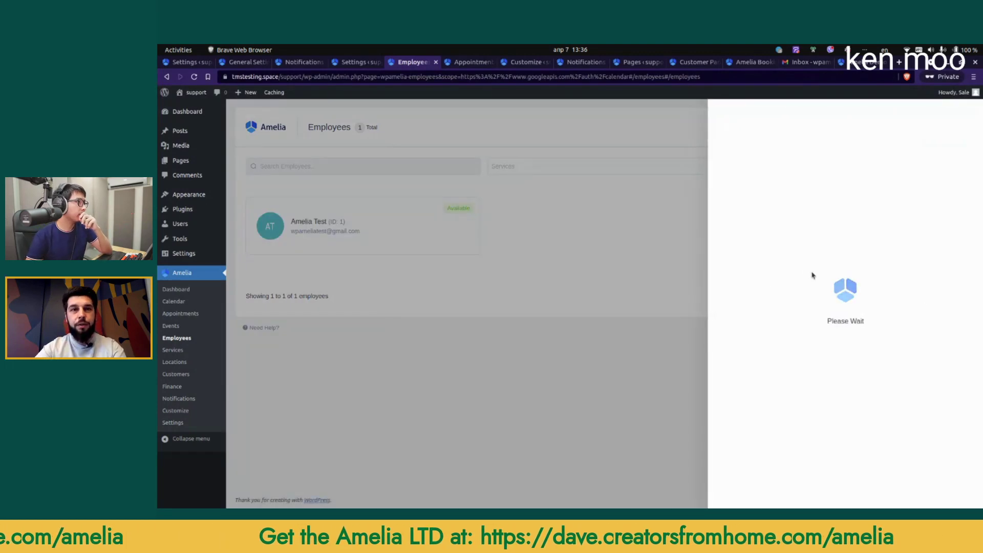
Step: Select the test account's own calendar, save the employee, and open the Amelia Booking page
left_click(777, 404)
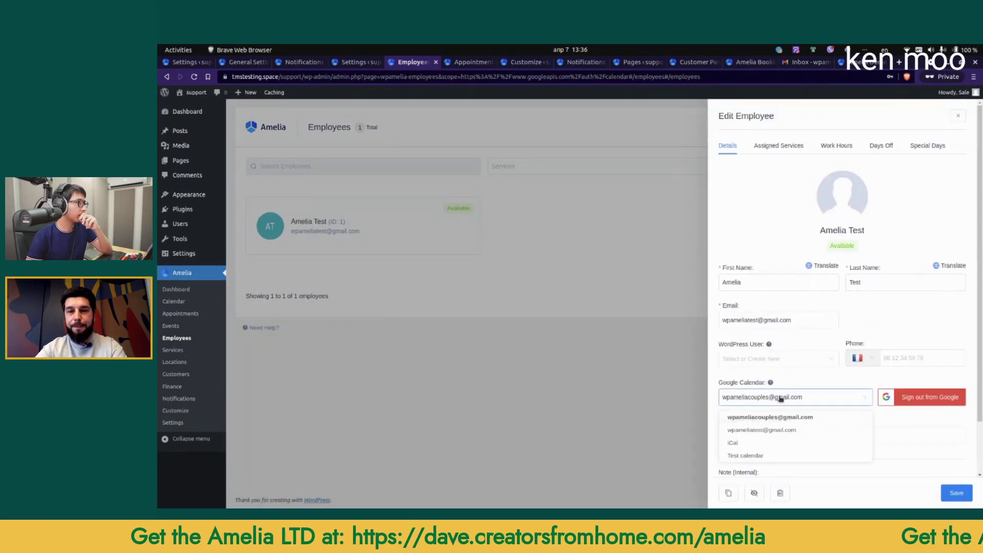
left_click(773, 425)
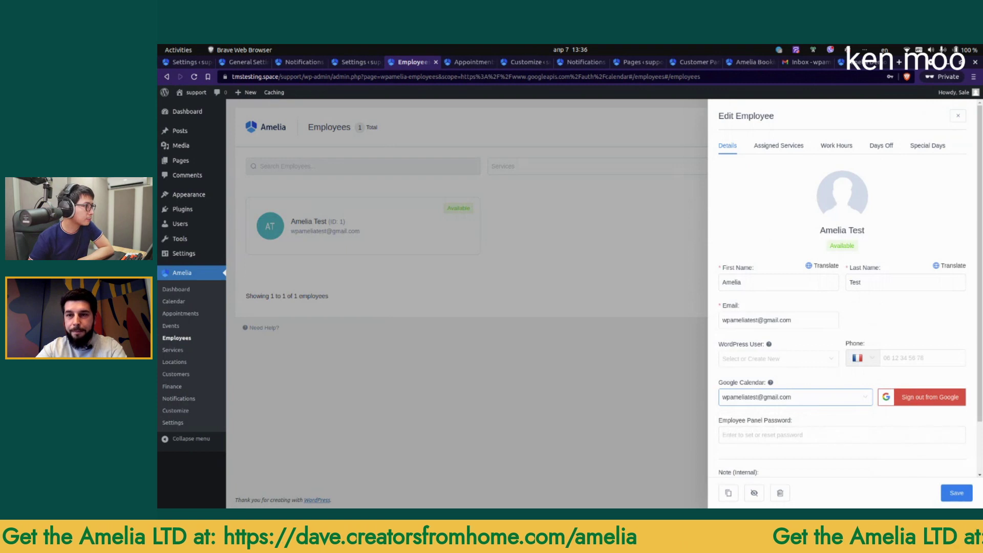
left_click(959, 497)
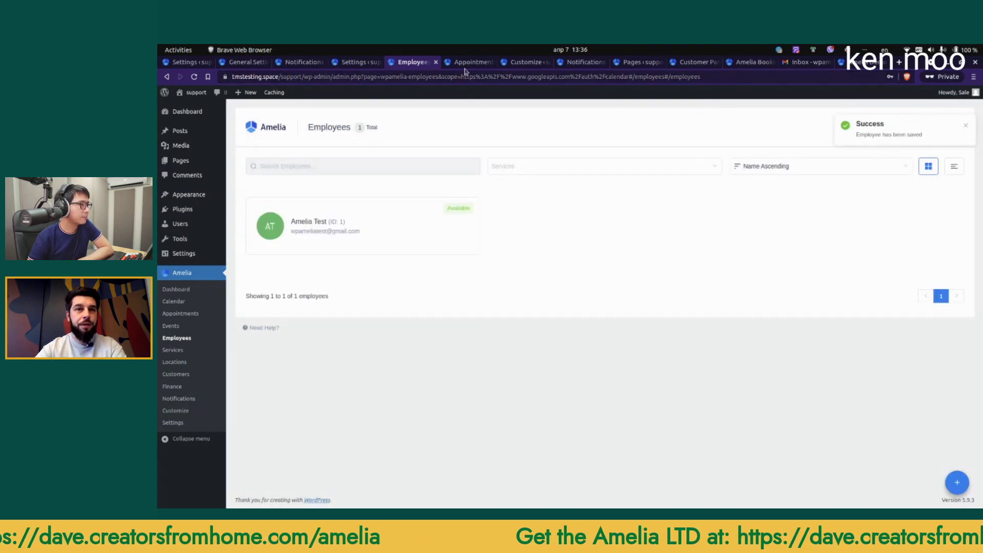
left_click(684, 64)
left_click(530, 118)
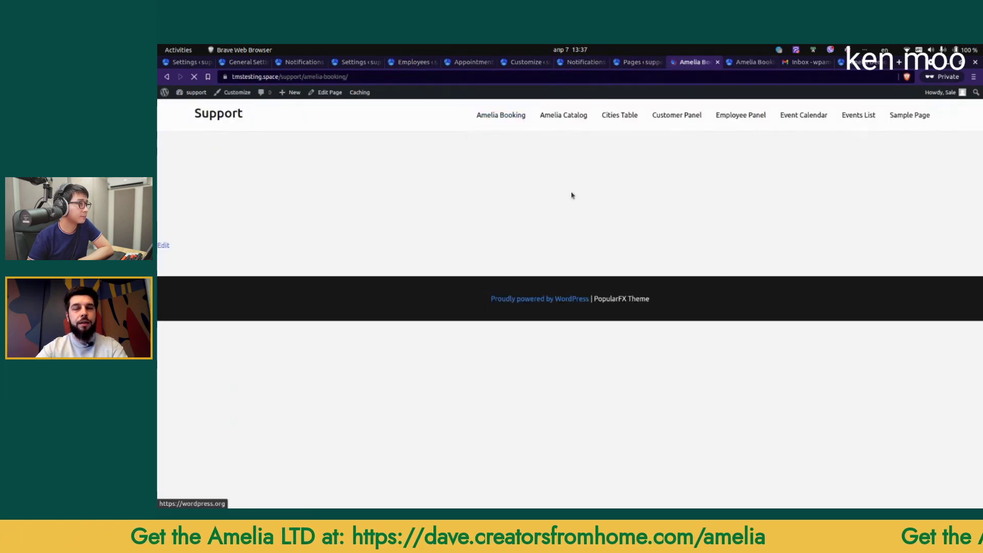
Step: Choose the Yoga service under New Category and continue to date and time selection
left_click(404, 195)
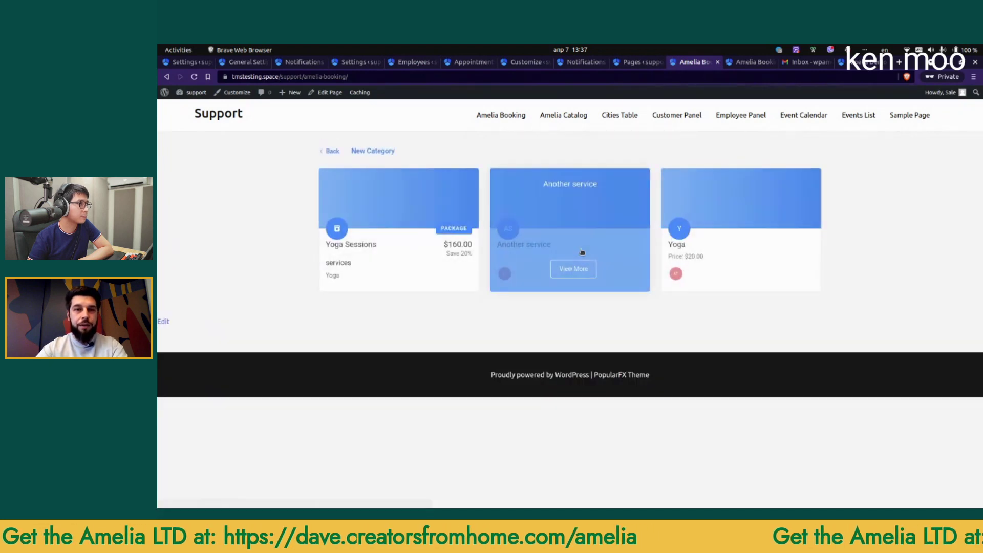
left_click(690, 259)
scroll(532, 320, "down", 5)
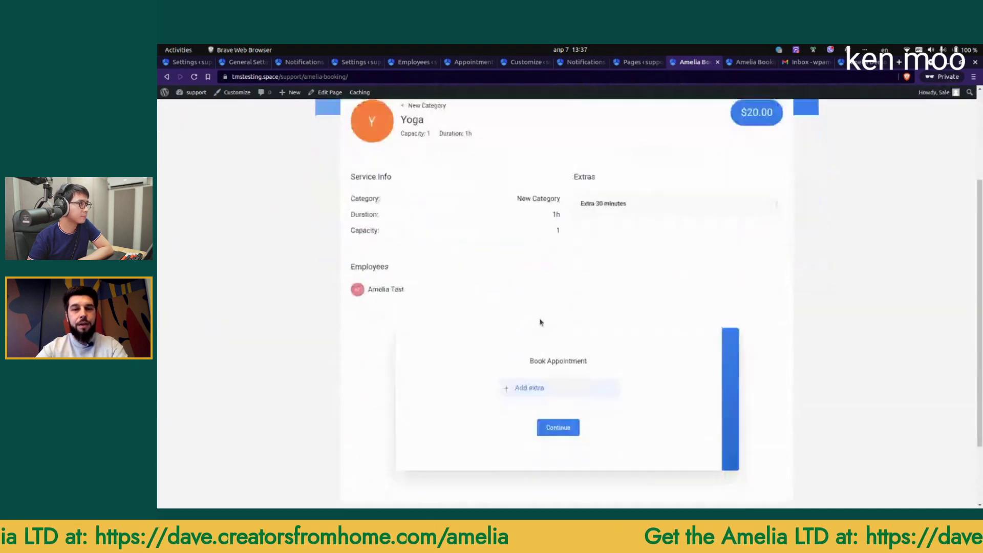
left_click(559, 340)
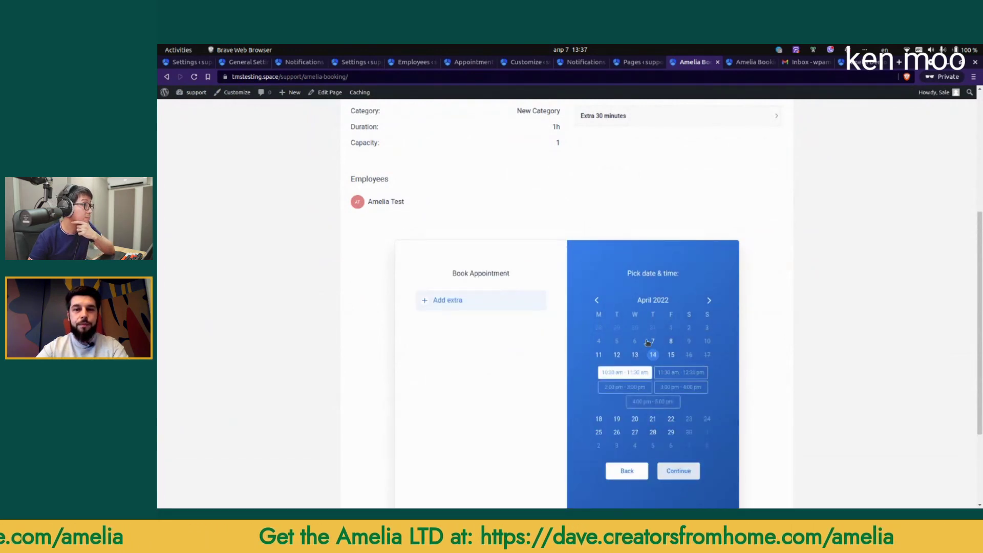
Step: Enter customer name Google Test and the suggested test e-mail, tick Option 1, and confirm
double_click(500, 387)
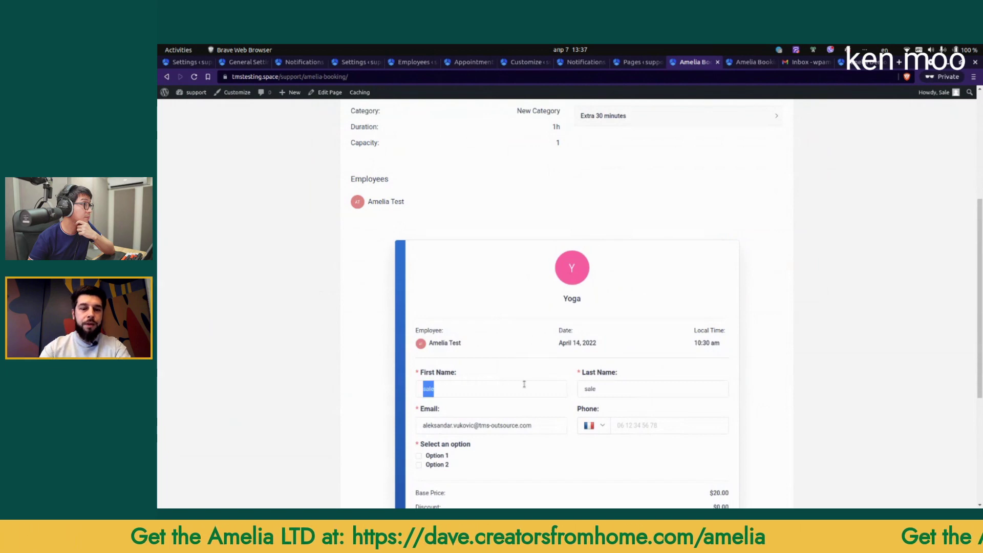
type("Google")
key("Tab")
type("Test")
key("Tab")
type("test")
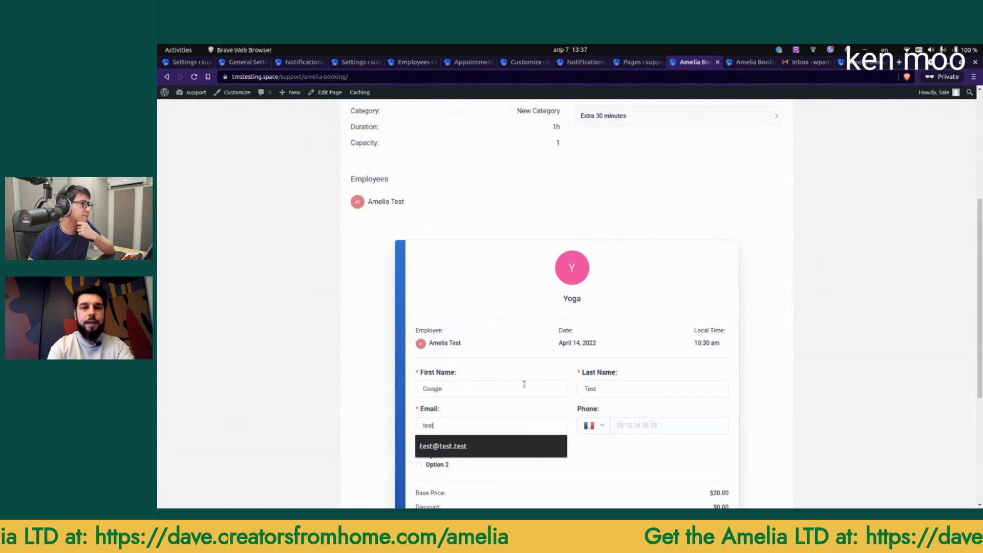
left_click(439, 451)
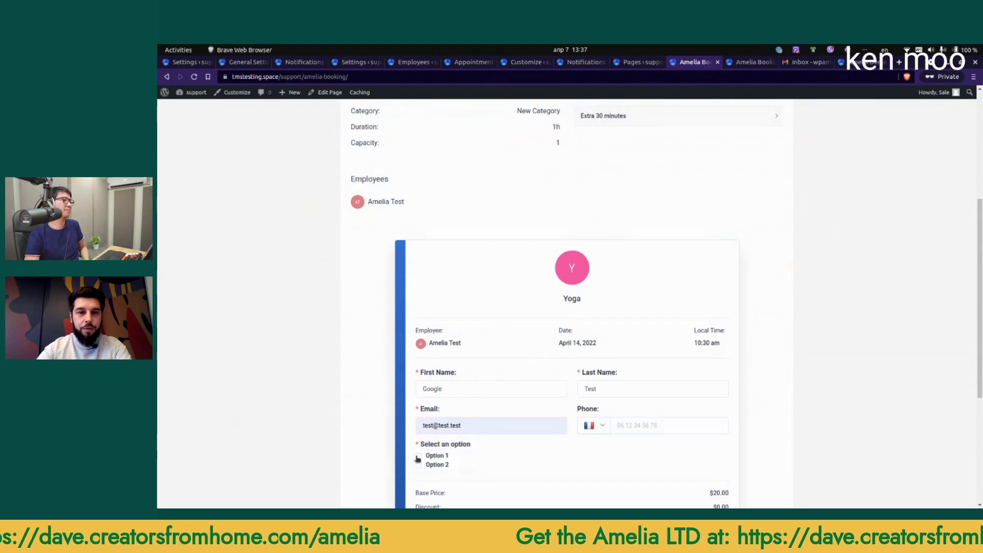
left_click(439, 453)
scroll(544, 446, "down", 4)
left_click(609, 360)
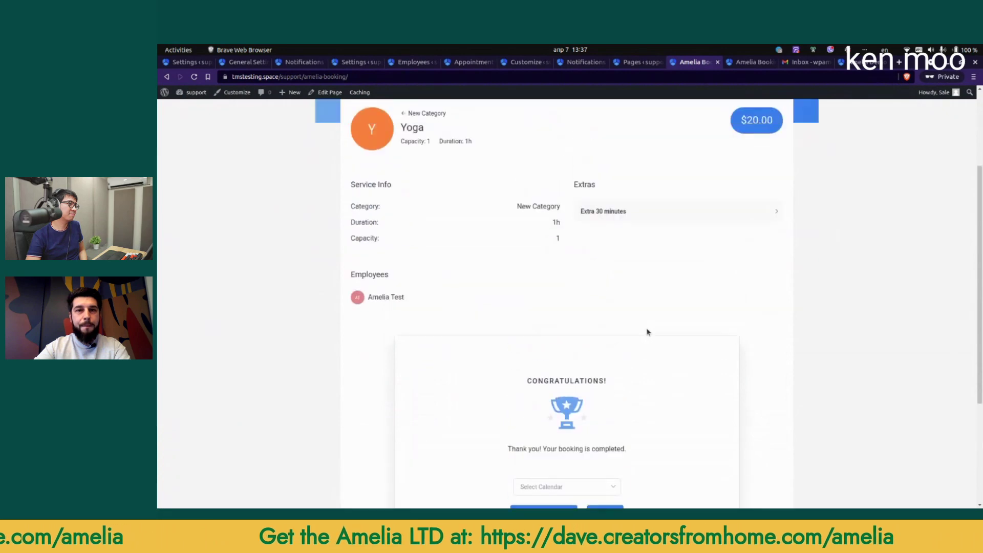
key("alt+Tab")
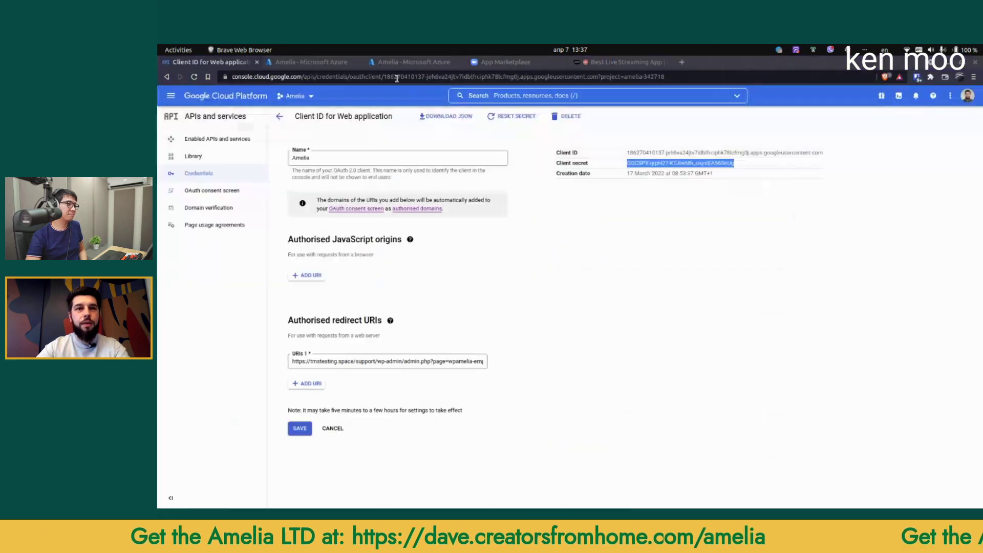
key("alt+Tab")
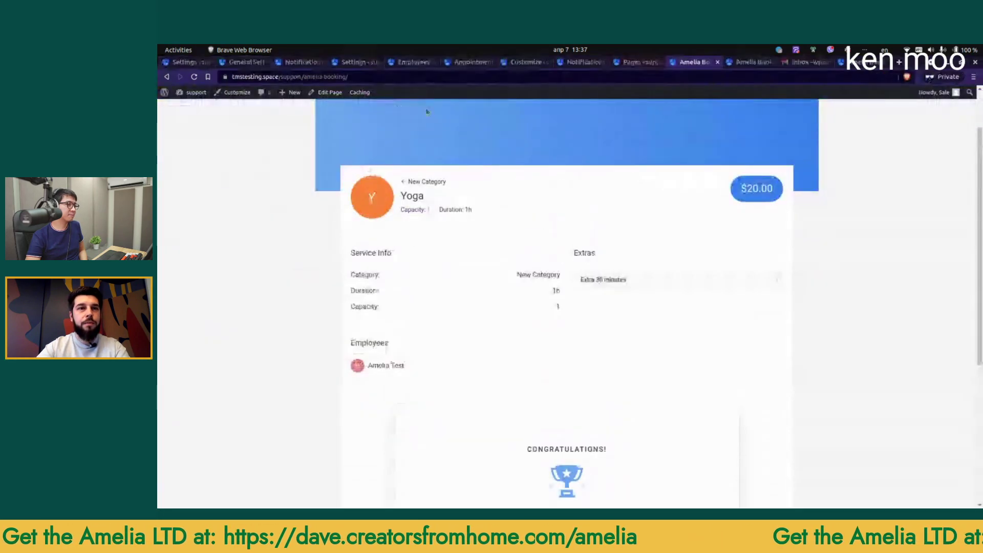
Step: Open Google Calendar, hide one shared calendar, inspect the April 14 events, then return to Amelia appointments
left_click(807, 62)
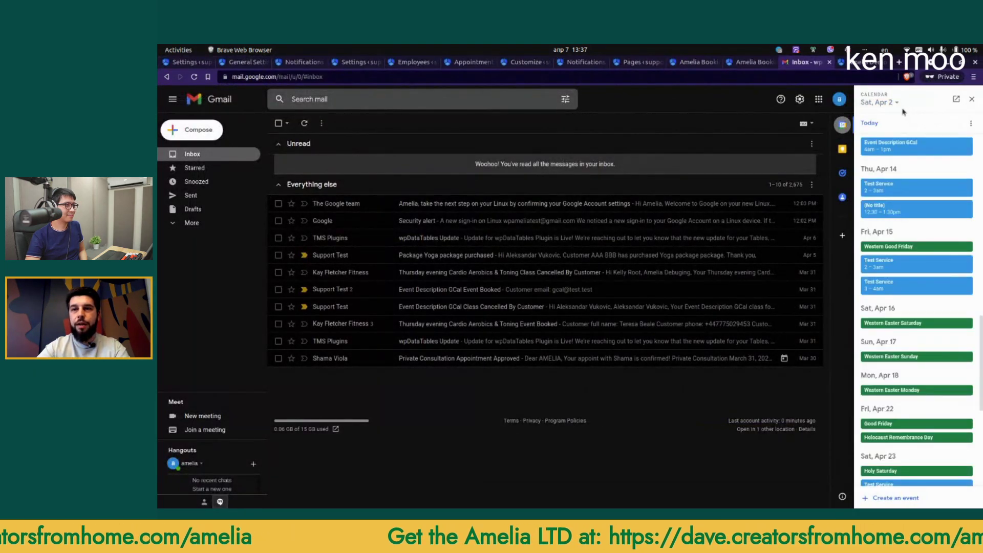
left_click(955, 100)
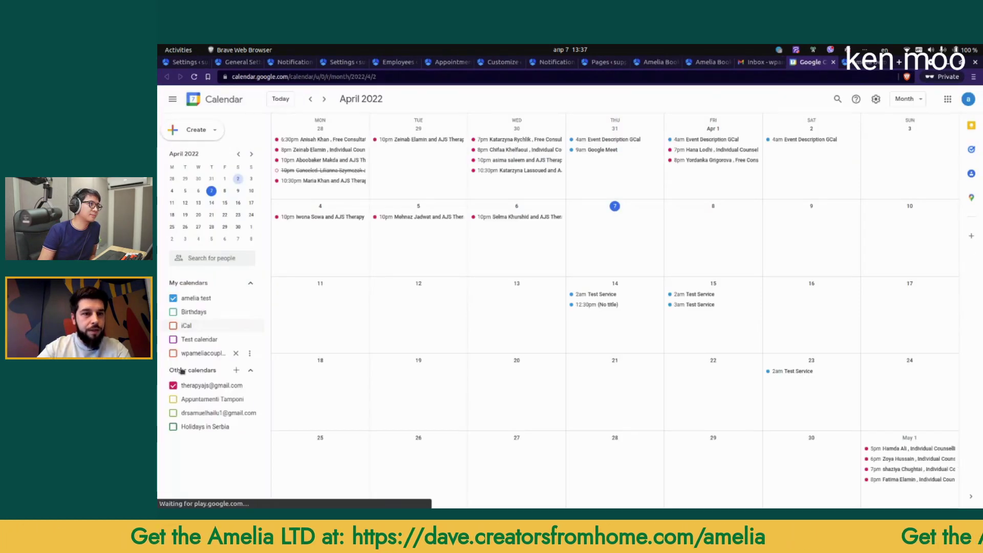
left_click(173, 412)
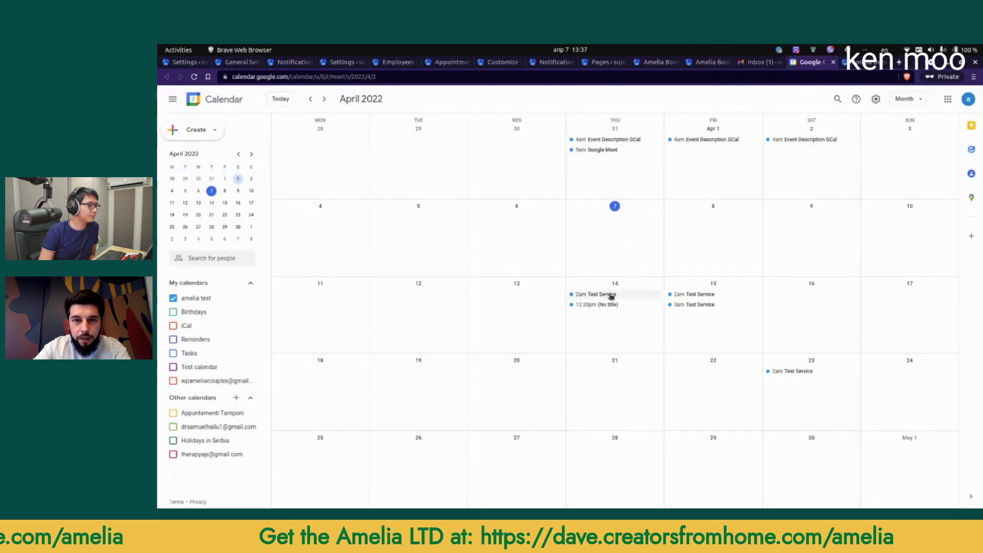
left_click(610, 295)
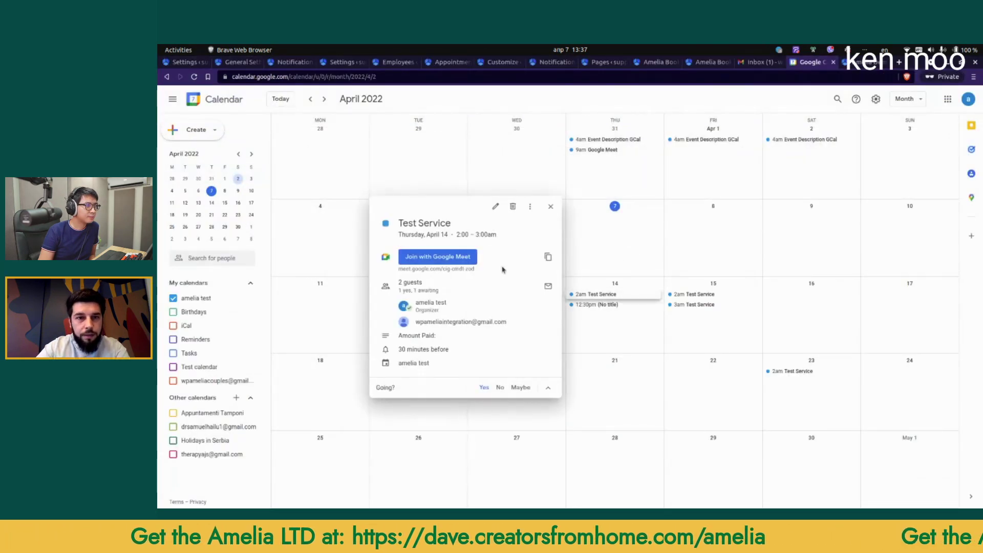
left_click(601, 305)
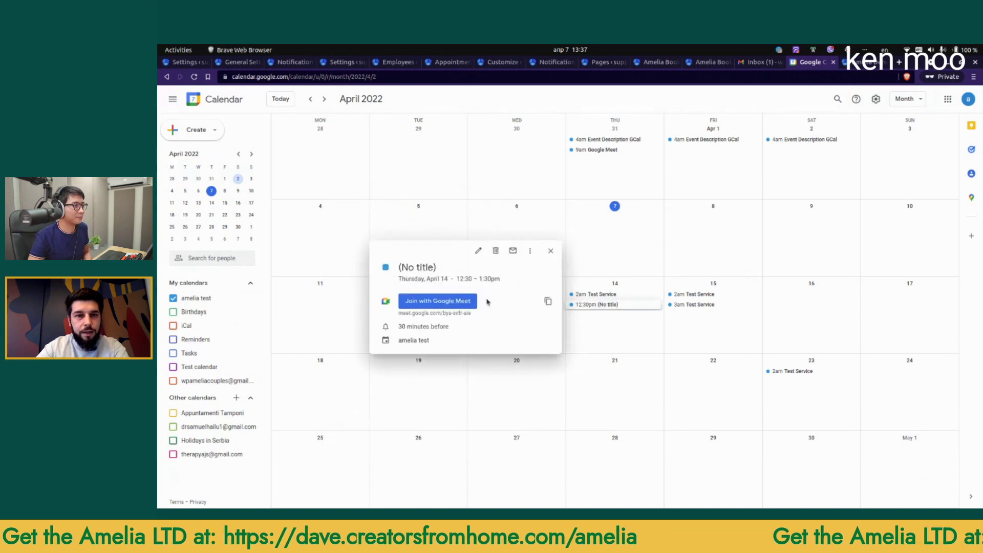
left_click(744, 293)
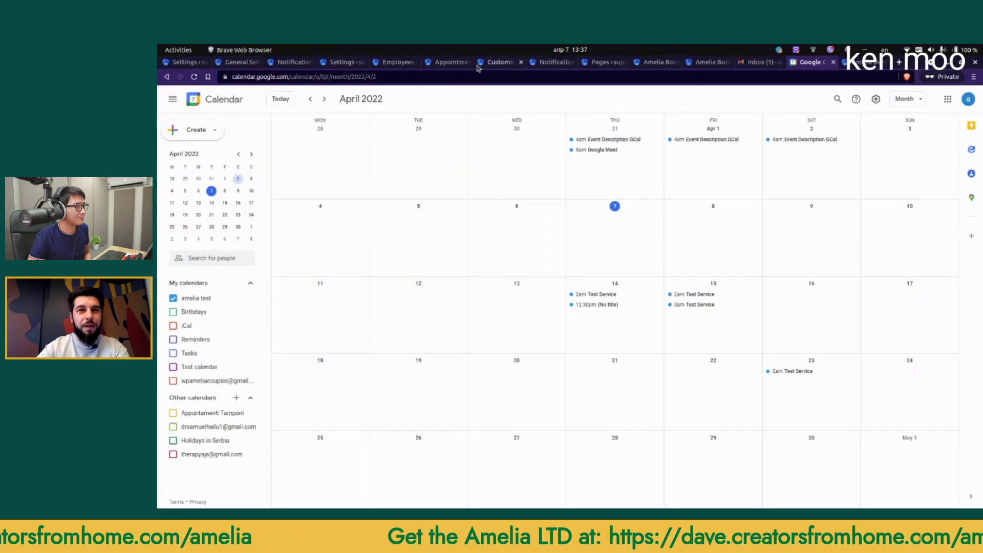
left_click(451, 62)
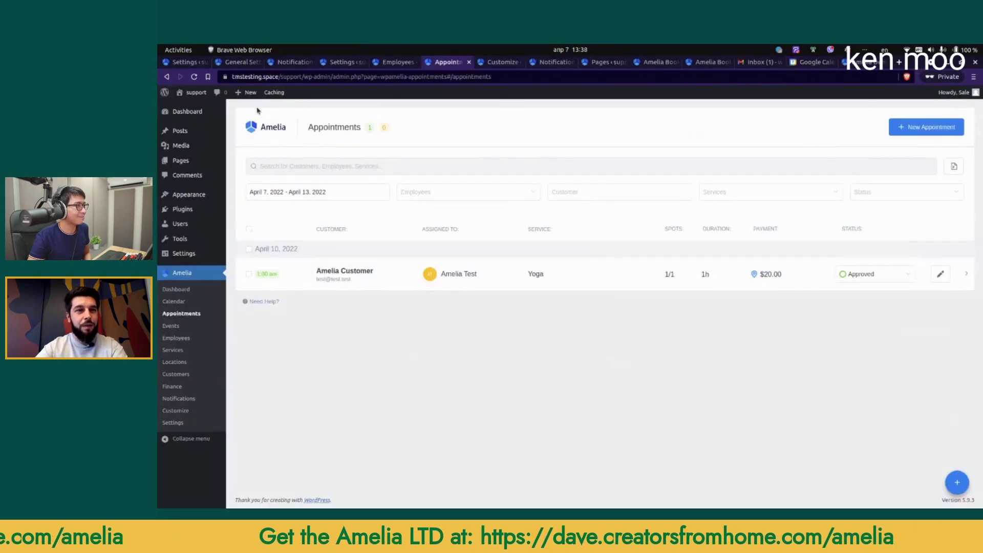
Step: Reload the Appointments list, move through Customize and Employees to Settings, and open Roles Settings
left_click(196, 77)
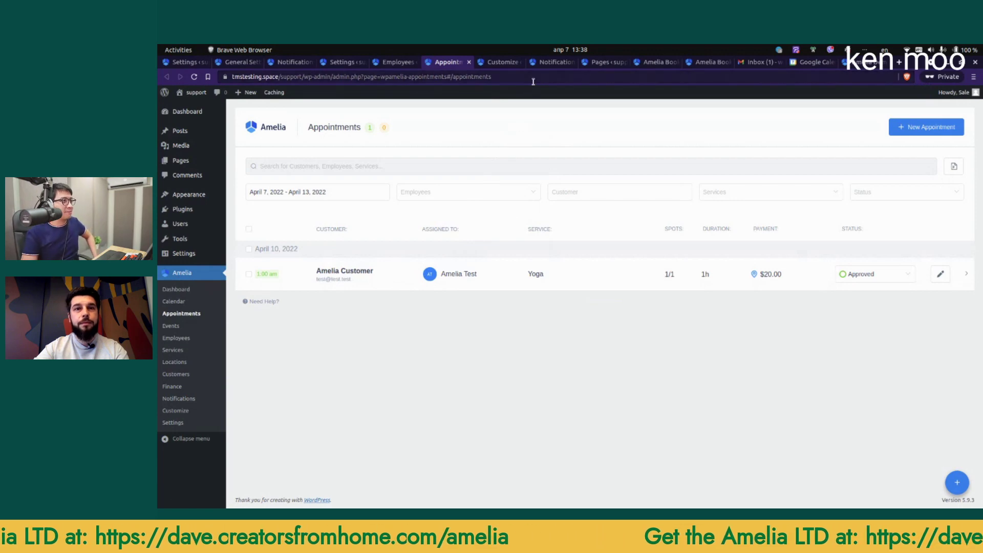
left_click(495, 65)
left_click(398, 62)
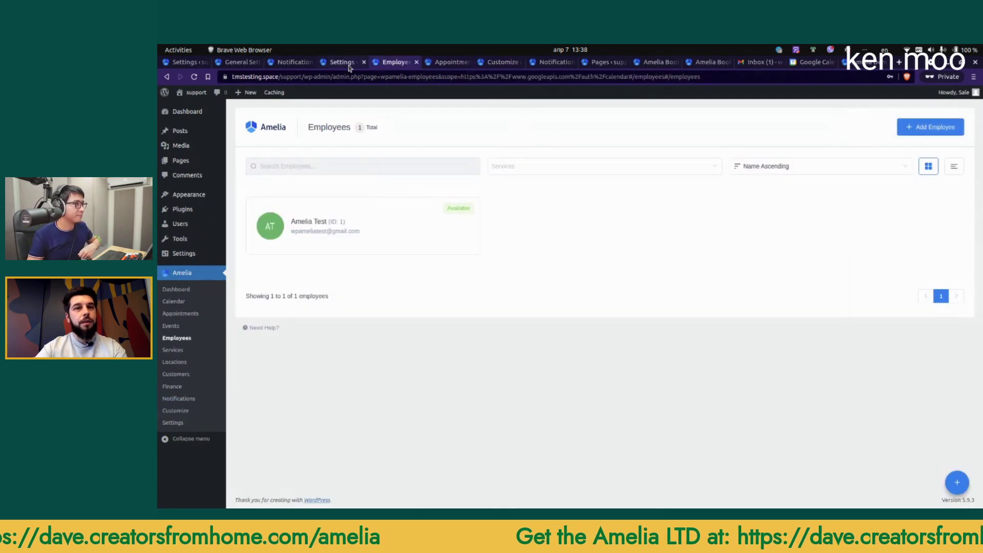
left_click(342, 62)
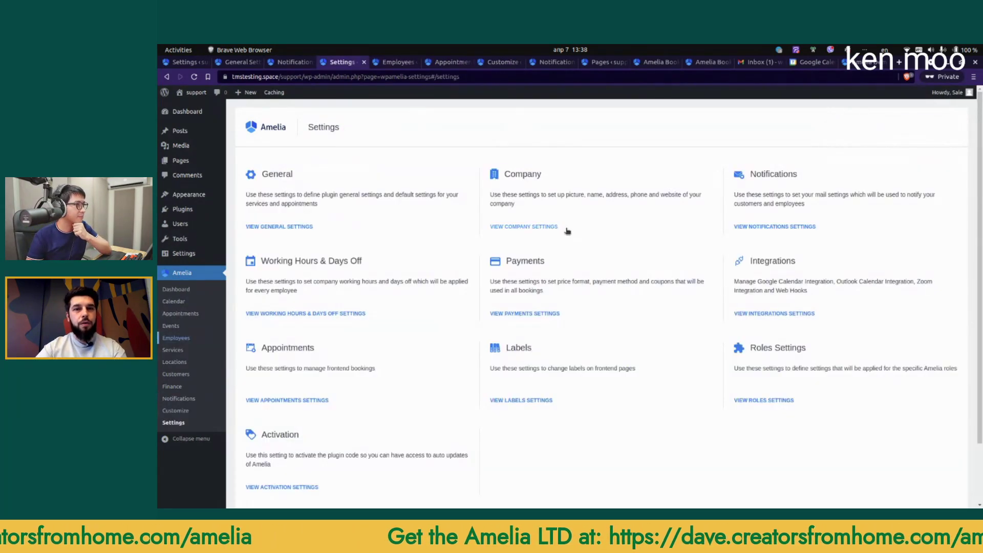
left_click(764, 400)
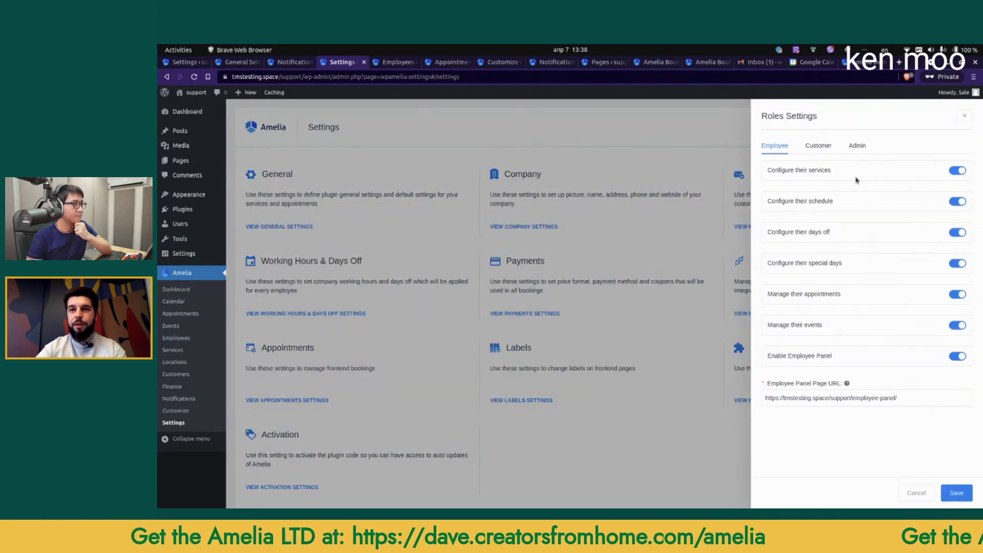
Step: Check the Customer role permissions, close Roles Settings unchanged, and switch to the wpamelia.com demos tab
left_click(819, 148)
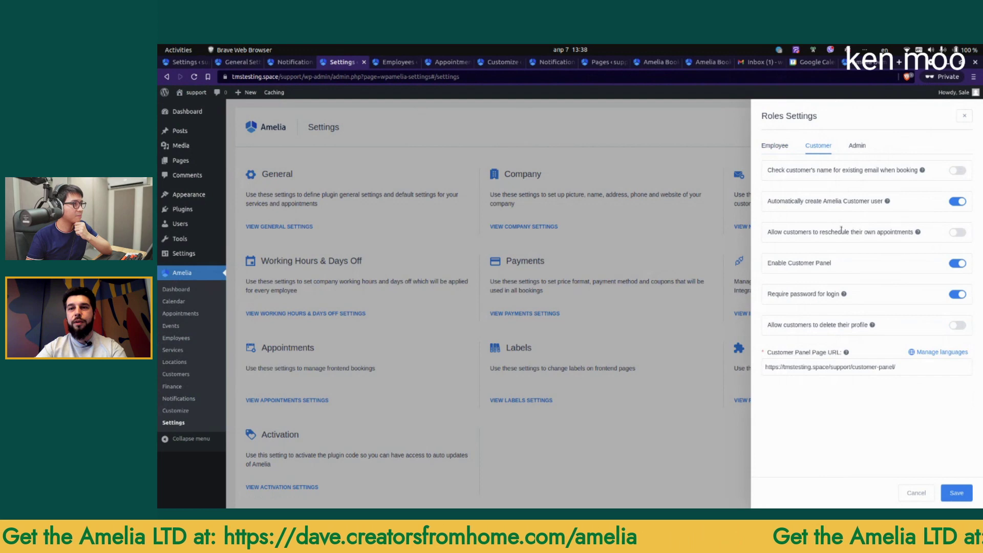
left_click(608, 282)
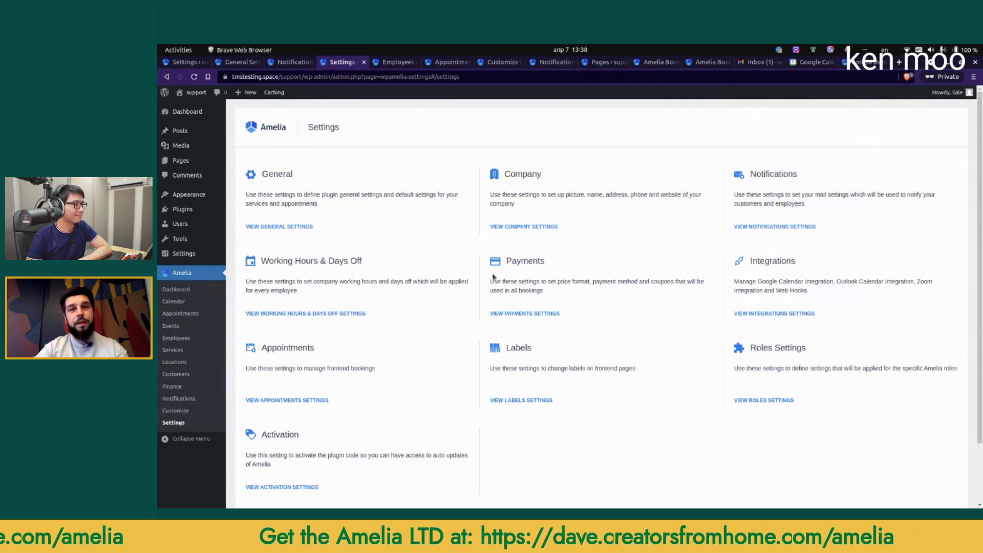
left_click(866, 62)
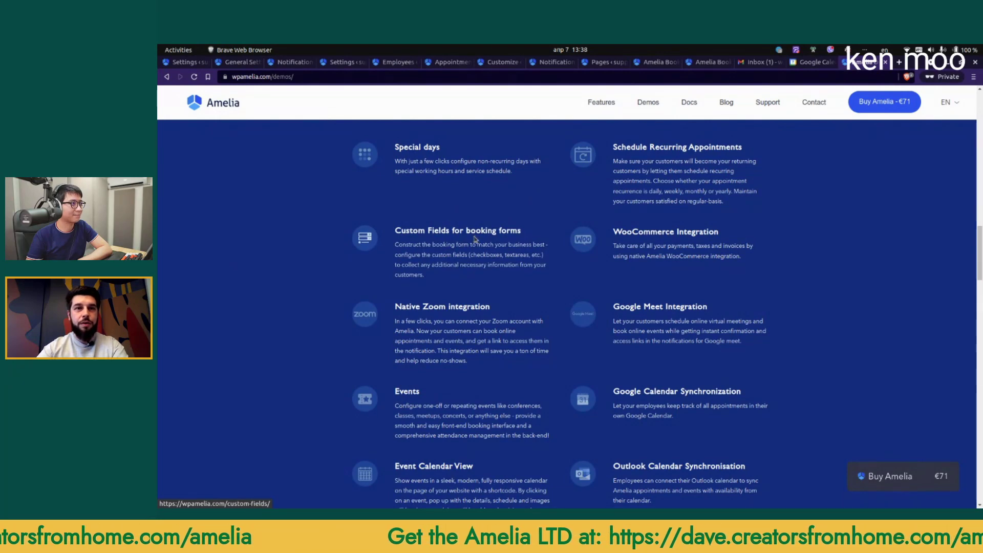
Step: Return to Amelia Settings with Ctrl+4, then bring the Best Live Streaming App tab forward
key("ctrl+4")
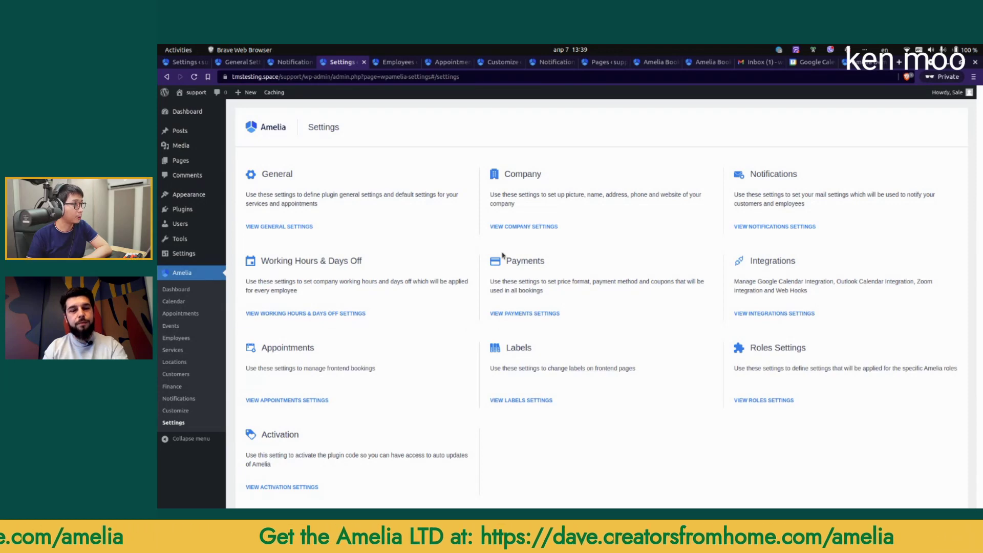
key("alt+Tab")
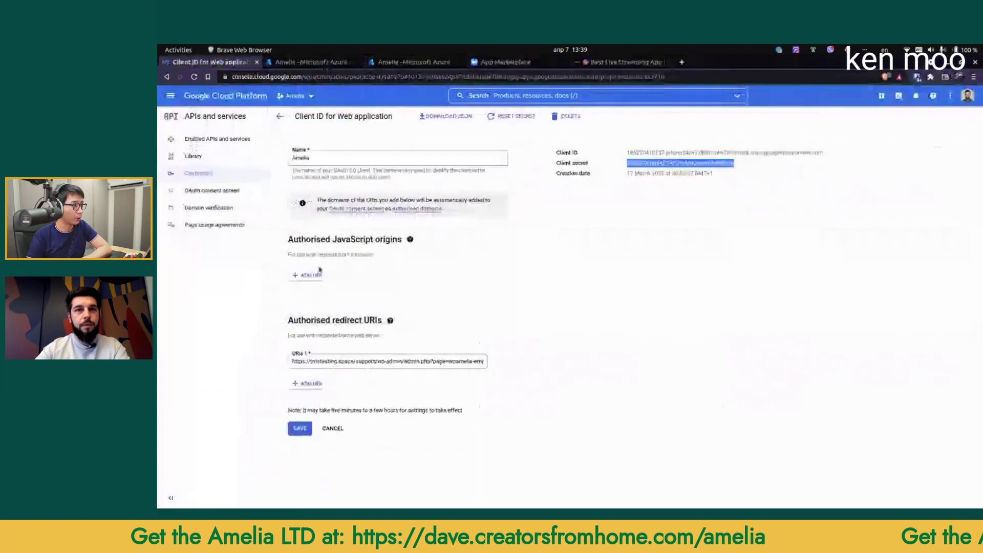
left_click(607, 64)
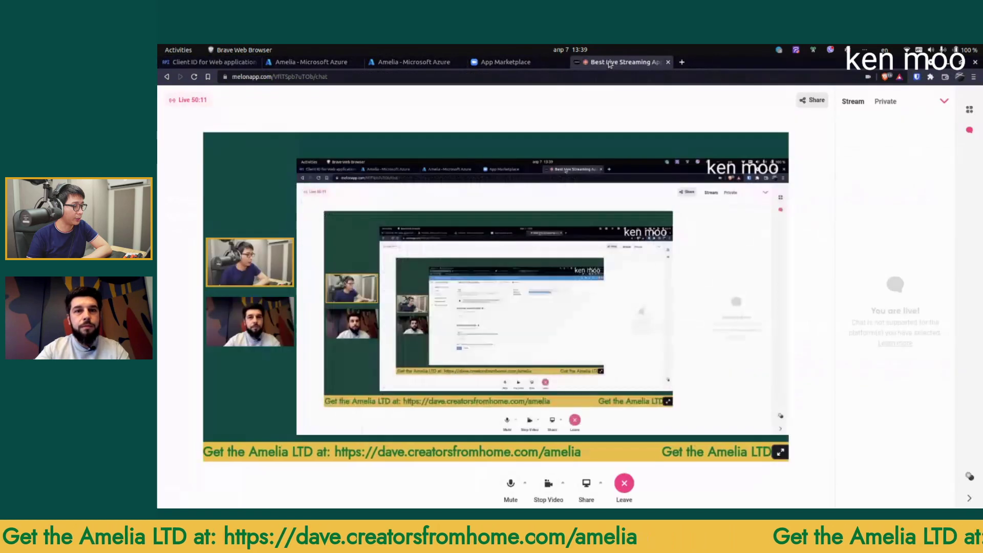